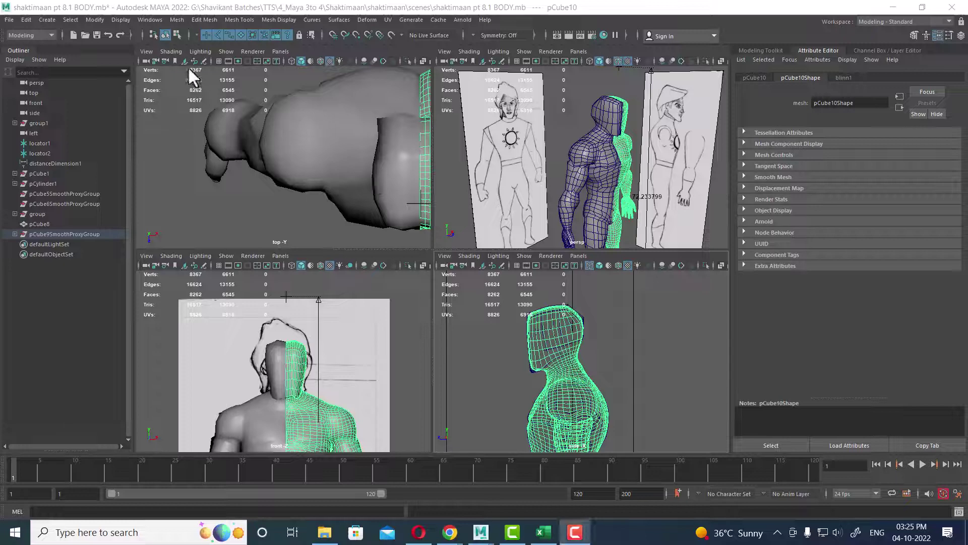
Zoom the perspective view around the body model and deselect the body mesh
{"action": "scroll", "coordinate": [577, 185], "scroll_direction": "down", "scroll_amount": 3}
{"action": "scroll", "coordinate": [578, 185], "scroll_direction": "down", "scroll_amount": 2}
{"action": "scroll", "coordinate": [577, 185], "scroll_direction": "up", "scroll_amount": 1}
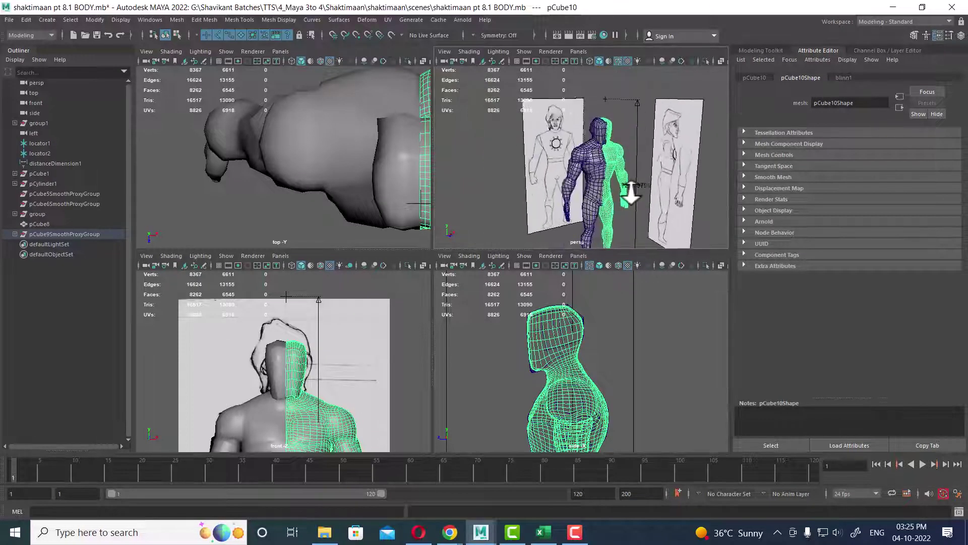
{"action": "scroll", "coordinate": [630, 191], "scroll_direction": "up", "scroll_amount": 2}
{"action": "scroll", "coordinate": [678, 225], "scroll_direction": "up", "scroll_amount": 2}
{"action": "left_click", "coordinate": [659, 218]}
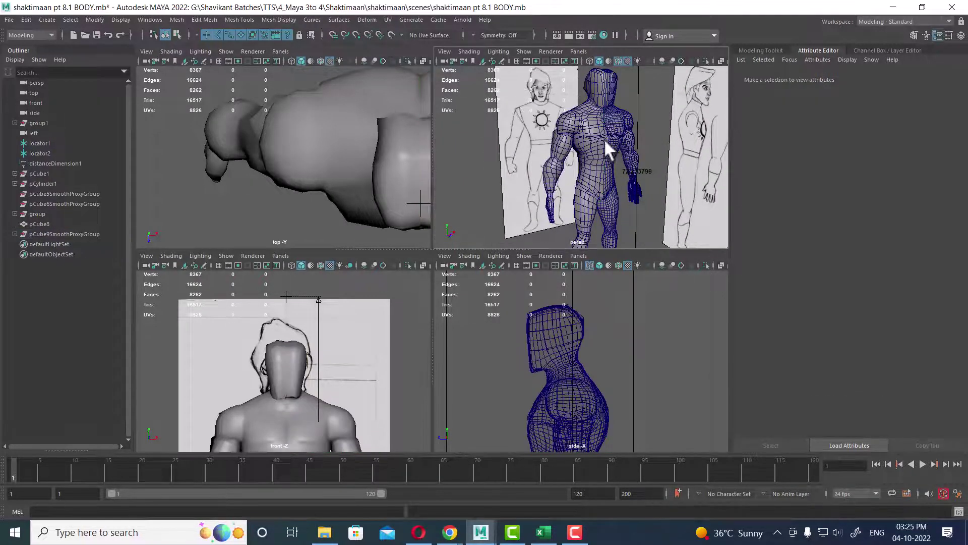
{"action": "scroll", "coordinate": [611, 151], "scroll_direction": "up", "scroll_amount": 2}
{"action": "scroll", "coordinate": [608, 217], "scroll_direction": "up", "scroll_amount": 2}
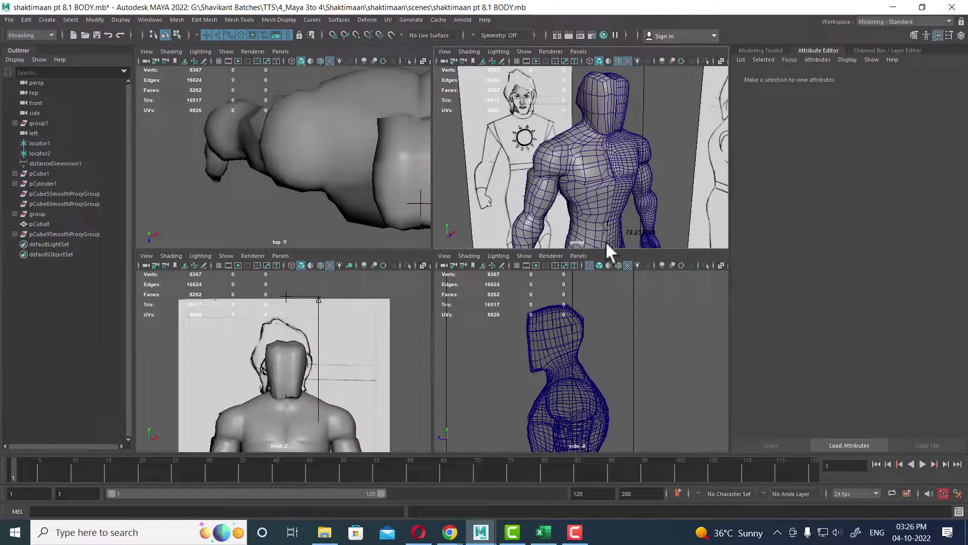
Show the Channel Box/Layer Editor and toggle SHAKTIMAAN_REF visibility off and back on
{"action": "left_click", "coordinate": [961, 35]}
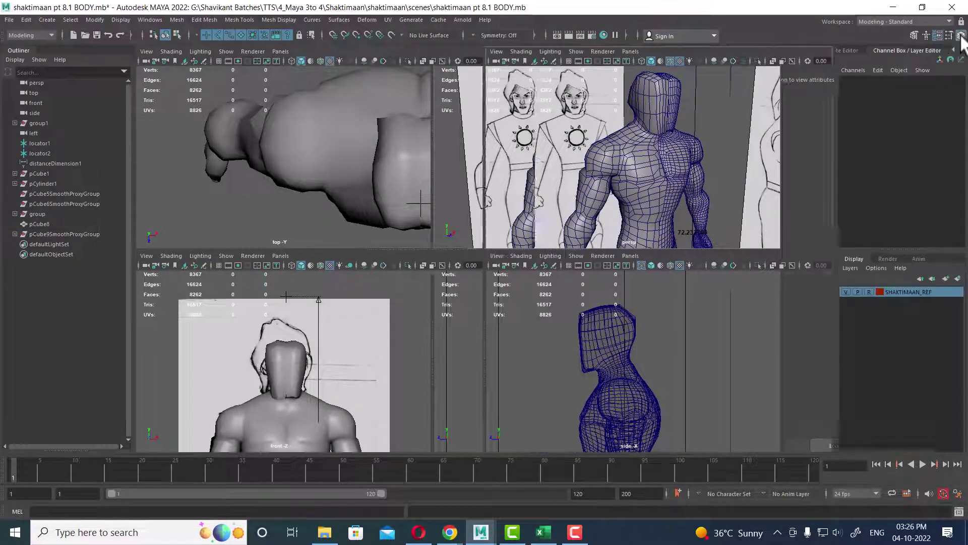
{"action": "left_click", "coordinate": [846, 293]}
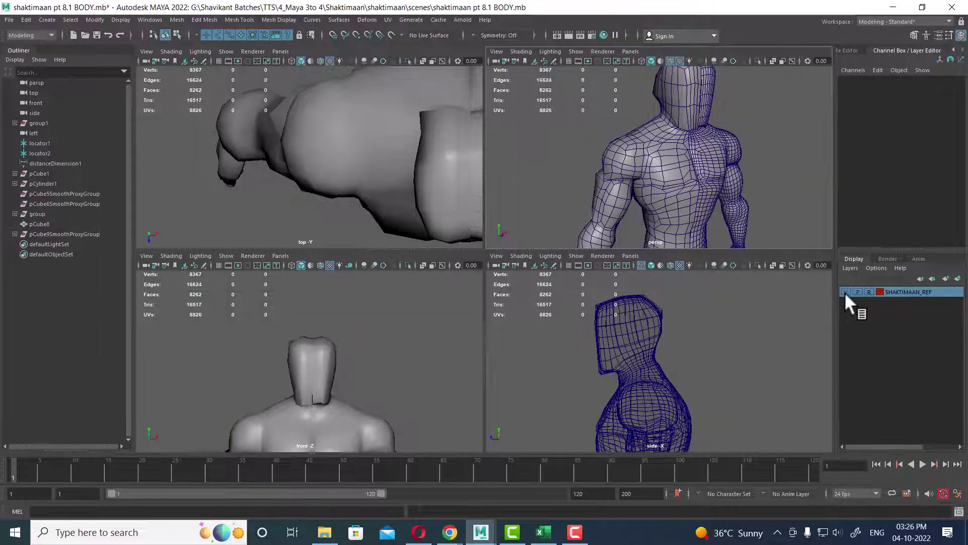
{"action": "left_click", "coordinate": [678, 158]}
Create a dark red display layer named shaktimaan_model containing the body mesh
{"action": "key", "text": "ctrl+shift+d"}
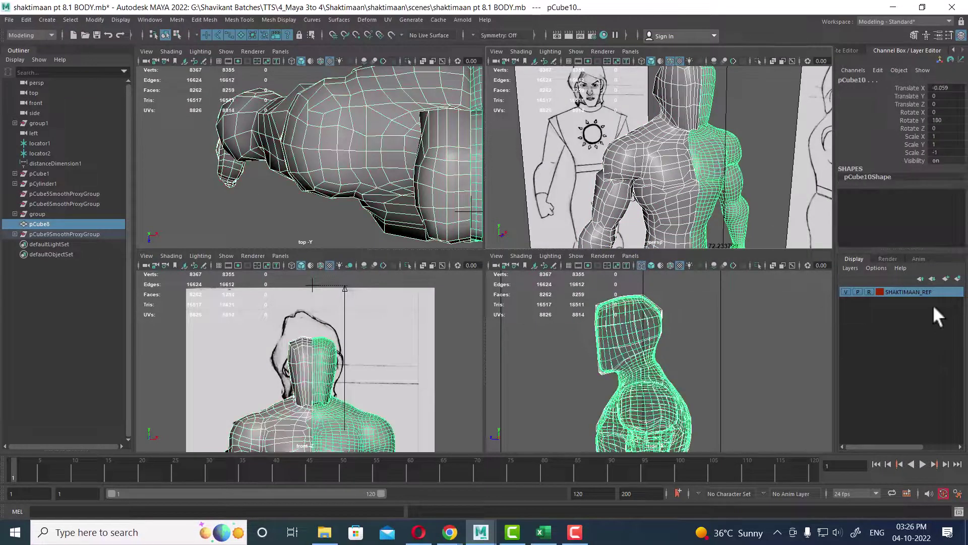
{"action": "left_click", "coordinate": [957, 279]}
{"action": "double_click", "coordinate": [898, 292]}
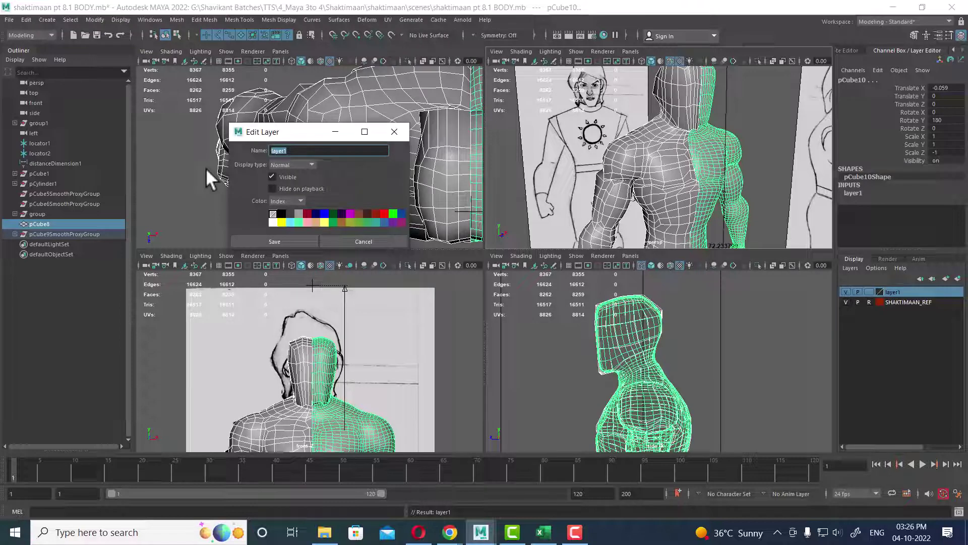
{"action": "type", "text": "sha"}
{"action": "type", "text": "ktimaan_"}
{"action": "type", "text": "model"}
{"action": "left_click", "coordinate": [374, 213]}
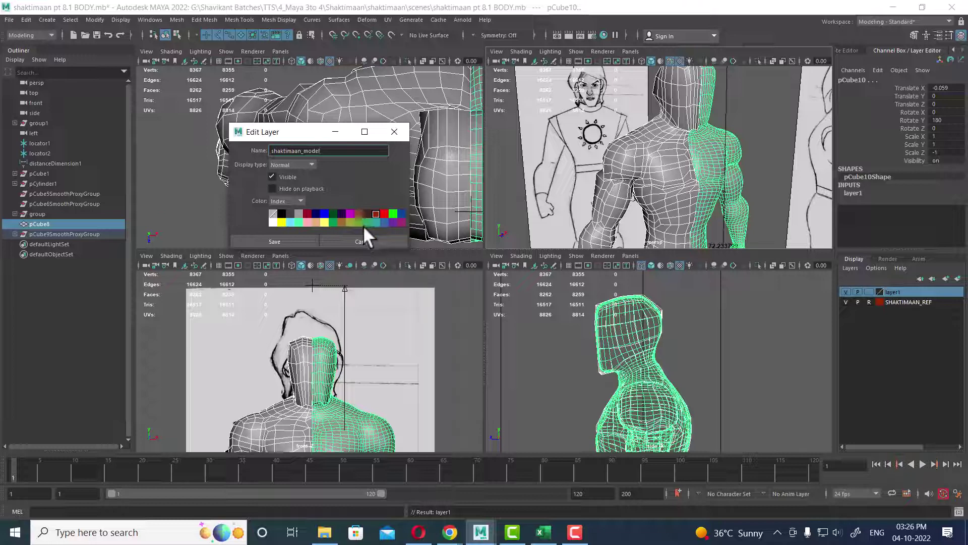
{"action": "left_click", "coordinate": [278, 242]}
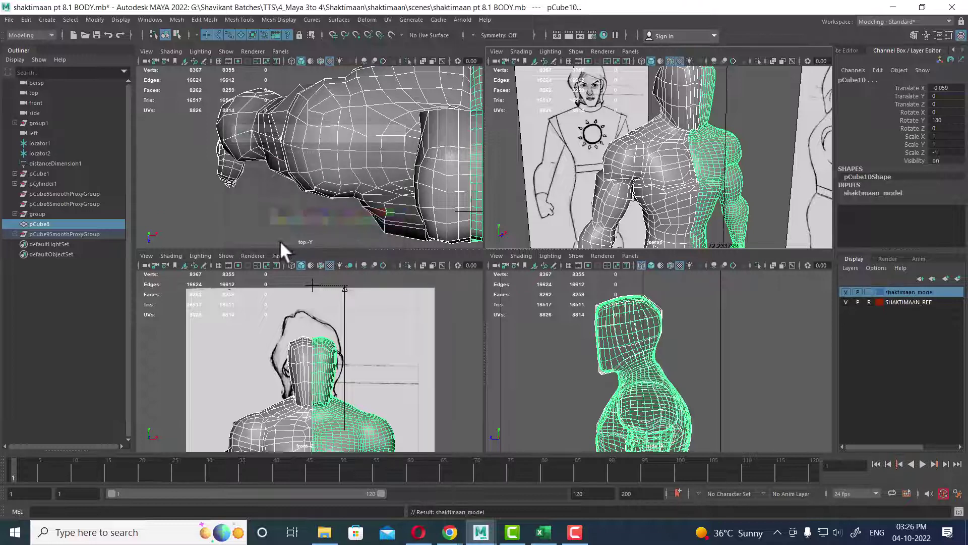
Hide the shaktimaan_model layer and switch the shaded side panel to Left view
{"action": "left_click", "coordinate": [846, 291]}
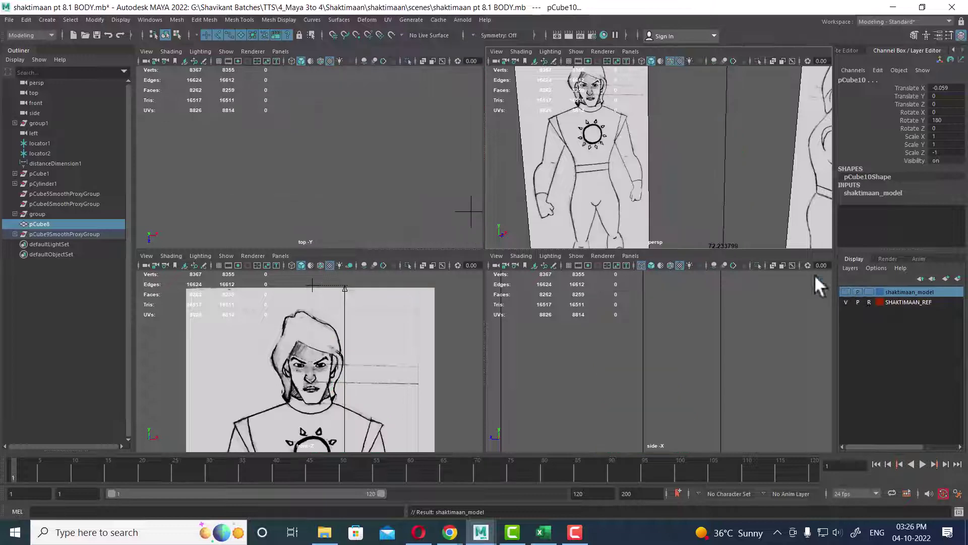
{"action": "middle_click_drag", "start_coordinate": [323, 376], "coordinate": [329, 353], "text": "alt"}
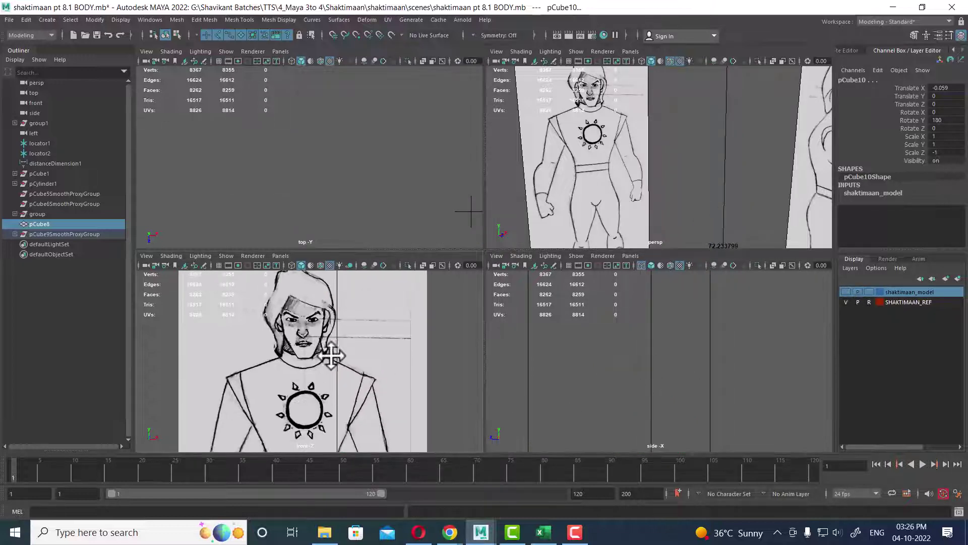
{"action": "right_click_drag", "start_coordinate": [657, 437], "coordinate": [657, 403], "text": "alt"}
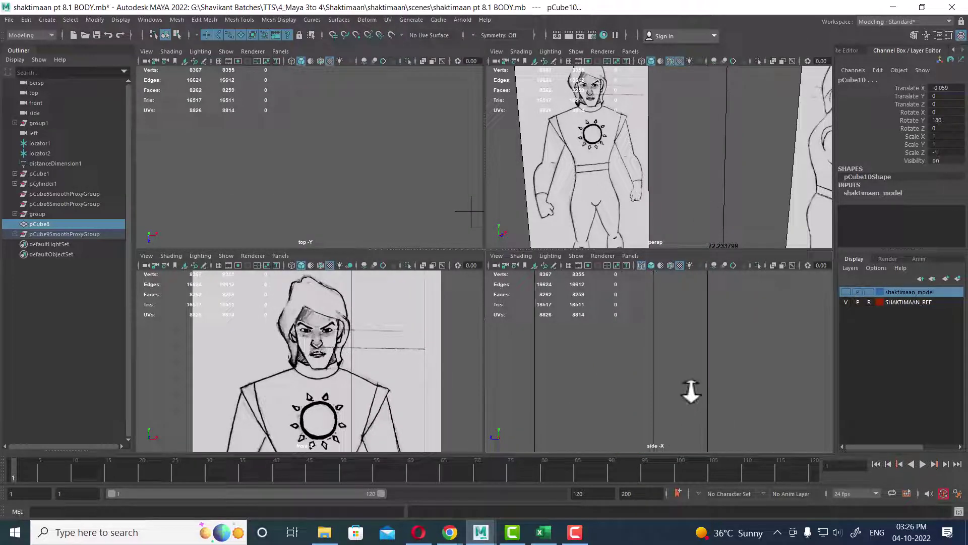
{"action": "key", "text": "5"}
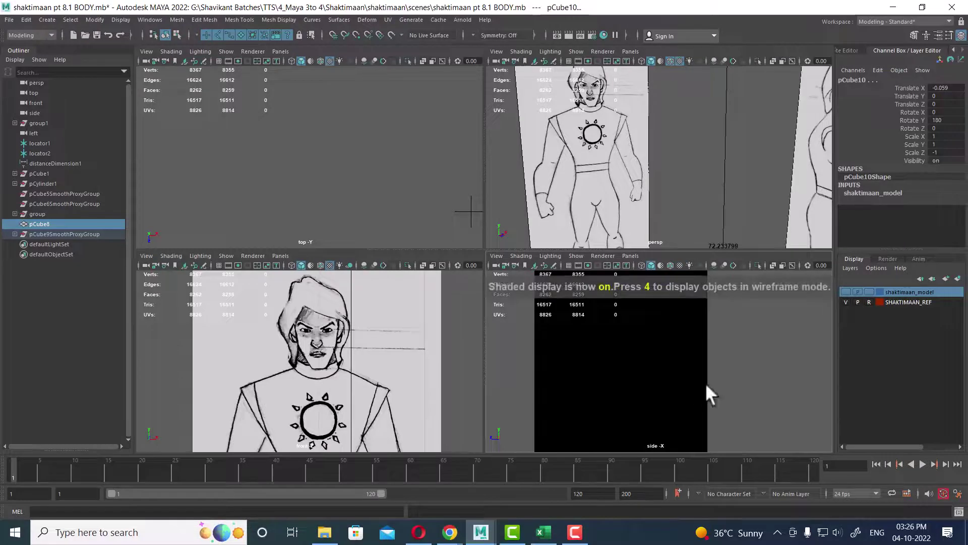
{"action": "key", "text": "space"}
{"action": "right_click_drag", "start_coordinate": [734, 375], "coordinate": [664, 384], "text": "alt"}
{"action": "key", "text": "space"}
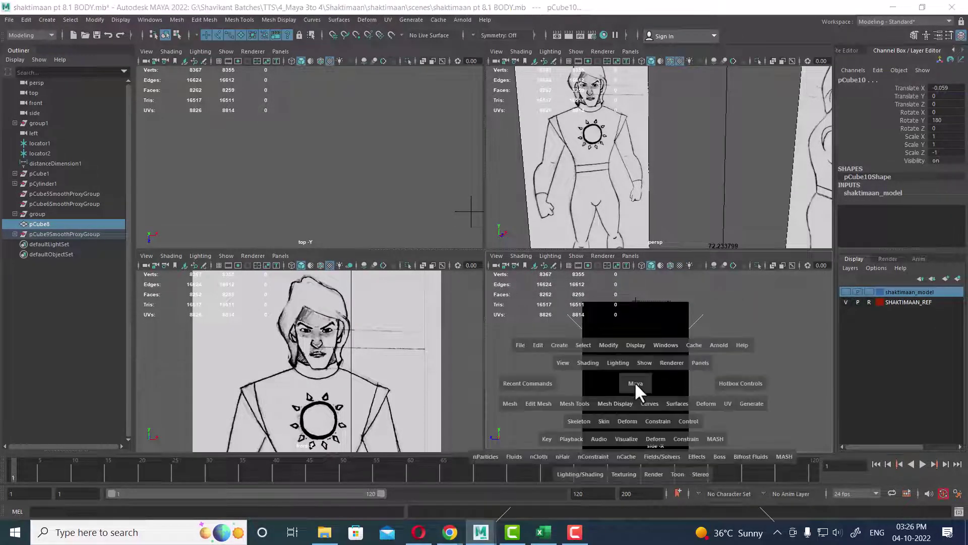
{"action": "key", "text": "space"}
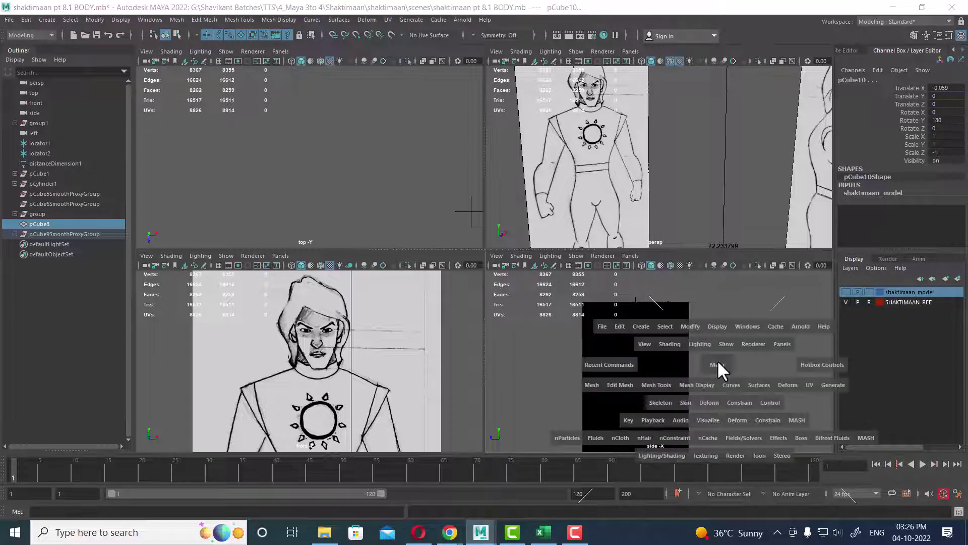
{"action": "left_click_drag", "start_coordinate": [711, 359], "coordinate": [662, 342]}
{"action": "right_click_drag", "start_coordinate": [661, 342], "coordinate": [622, 326], "text": "alt"}
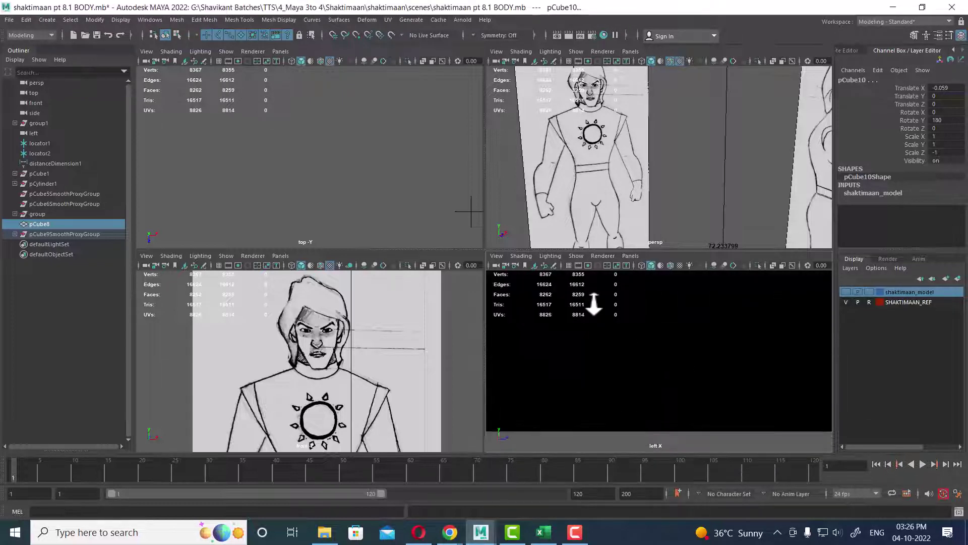
{"action": "scroll", "coordinate": [624, 328], "scroll_direction": "down", "scroll_amount": 3}
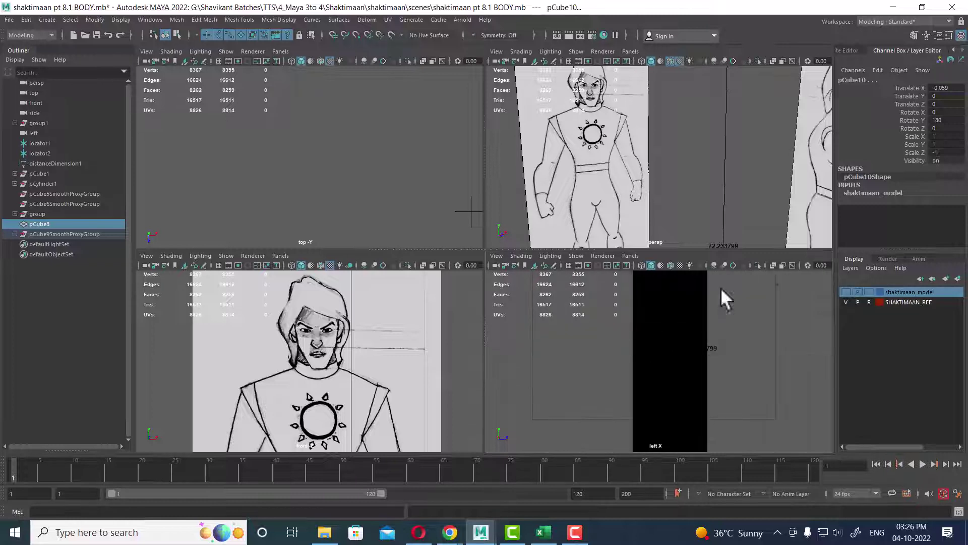
{"action": "scroll", "coordinate": [696, 177], "scroll_direction": "down", "scroll_amount": 5}
Make the reference planes selectable and reposition the side reference image in the Left view
{"action": "left_click_drag", "start_coordinate": [697, 177], "coordinate": [731, 188], "text": "alt"}
{"action": "left_click", "coordinate": [716, 142]}
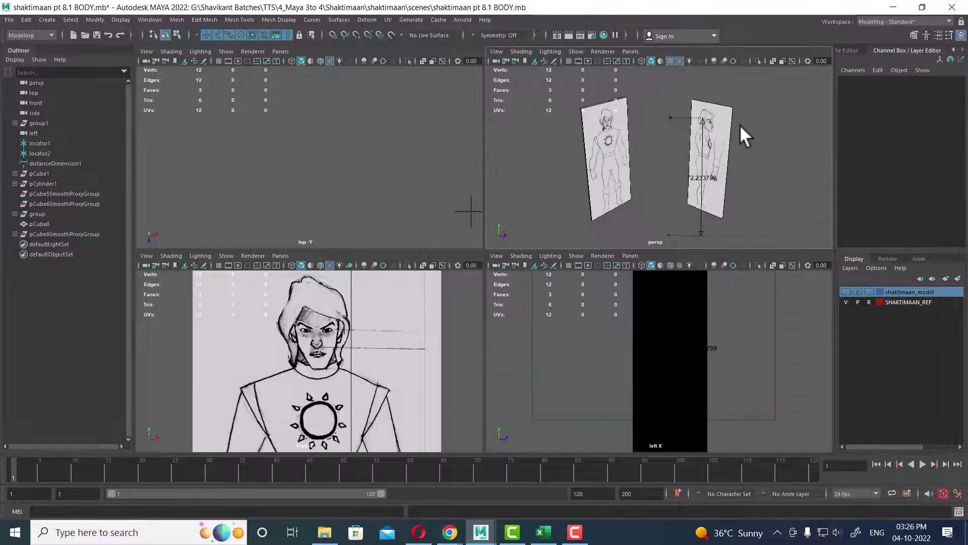
{"action": "left_click_drag", "start_coordinate": [739, 125], "coordinate": [724, 134], "text": "alt"}
{"action": "left_click", "coordinate": [869, 302]}
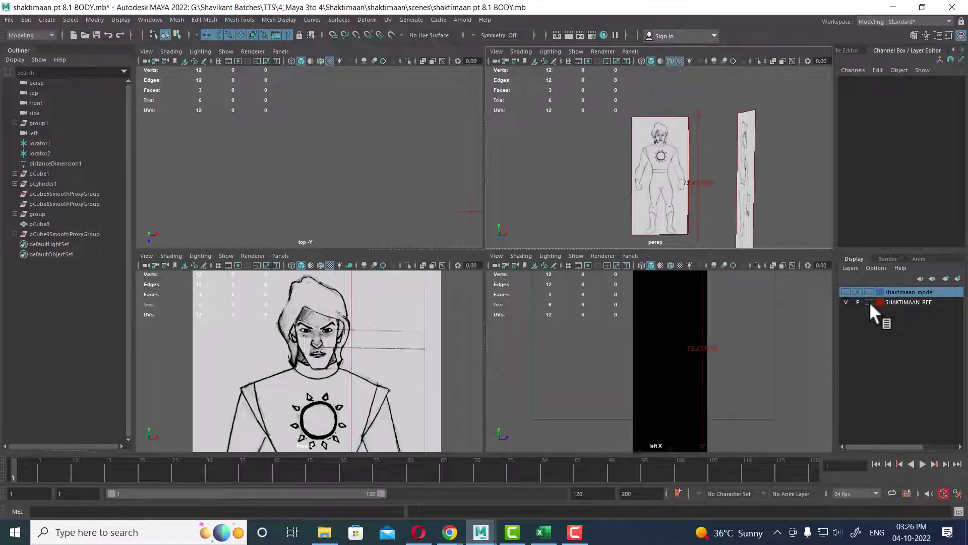
{"action": "left_click", "coordinate": [749, 149]}
{"action": "mouse_move", "coordinate": [752, 151]}
{"action": "left_mouse_down", "text": "alt"}
{"action": "mouse_move", "coordinate": [843, 195]}
{"action": "mouse_move", "coordinate": [784, 184]}
{"action": "left_mouse_up", "text": "alt"}
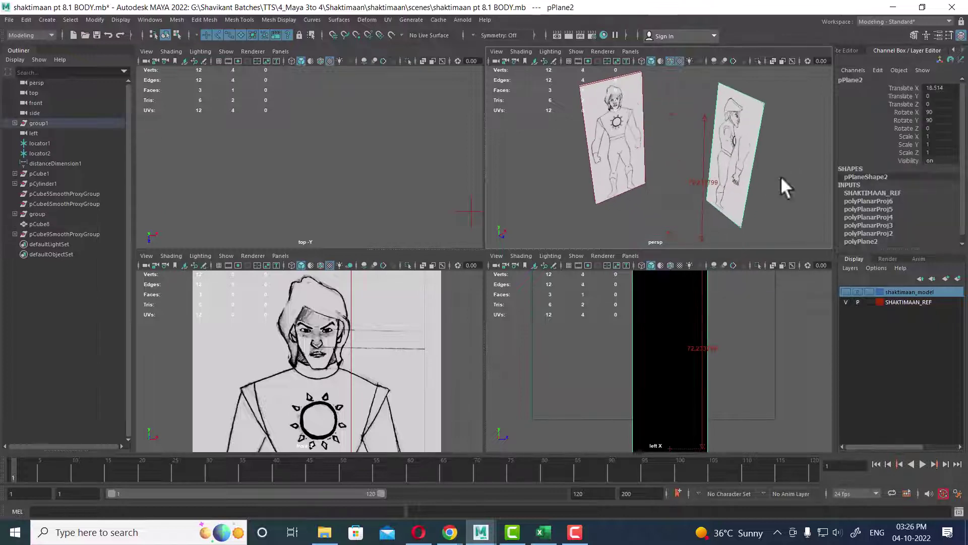
{"action": "middle_click_drag", "start_coordinate": [764, 302], "coordinate": [745, 388], "text": "alt"}
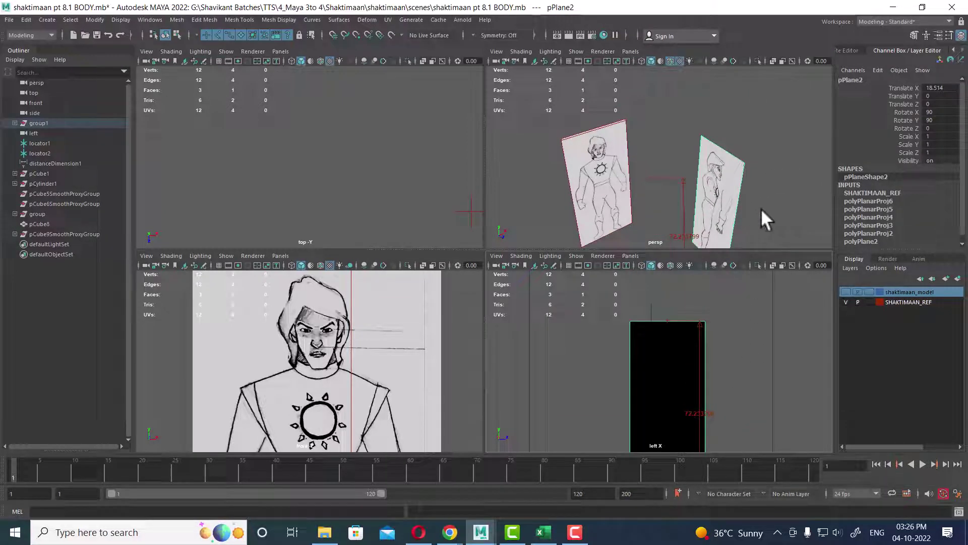
{"action": "mouse_move", "coordinate": [763, 216]}
{"action": "left_mouse_down", "text": "alt"}
{"action": "mouse_move", "coordinate": [734, 190]}
{"action": "mouse_move", "coordinate": [664, 160]}
{"action": "left_mouse_up", "text": "alt"}
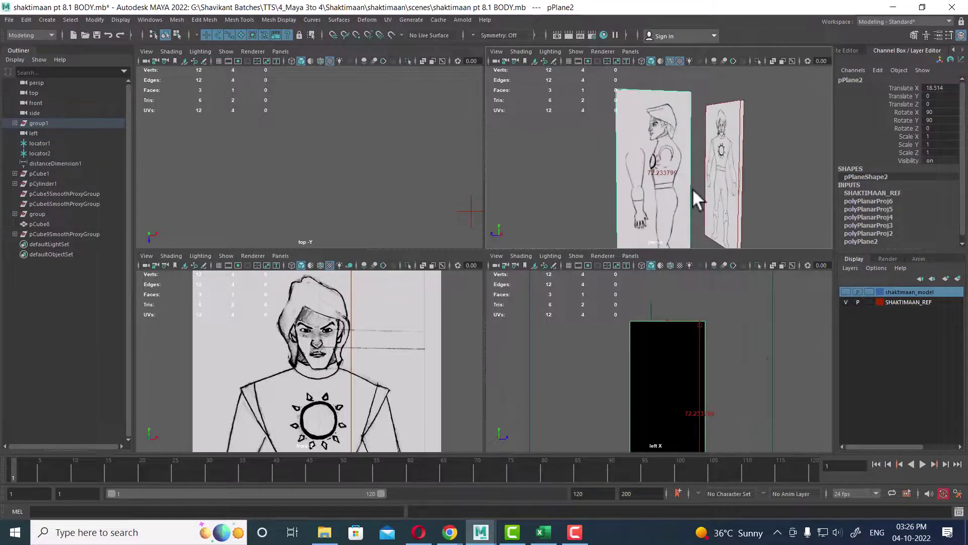
{"action": "middle_click_drag", "start_coordinate": [693, 389], "coordinate": [719, 376], "text": "alt"}
{"action": "left_click", "coordinate": [721, 374]}
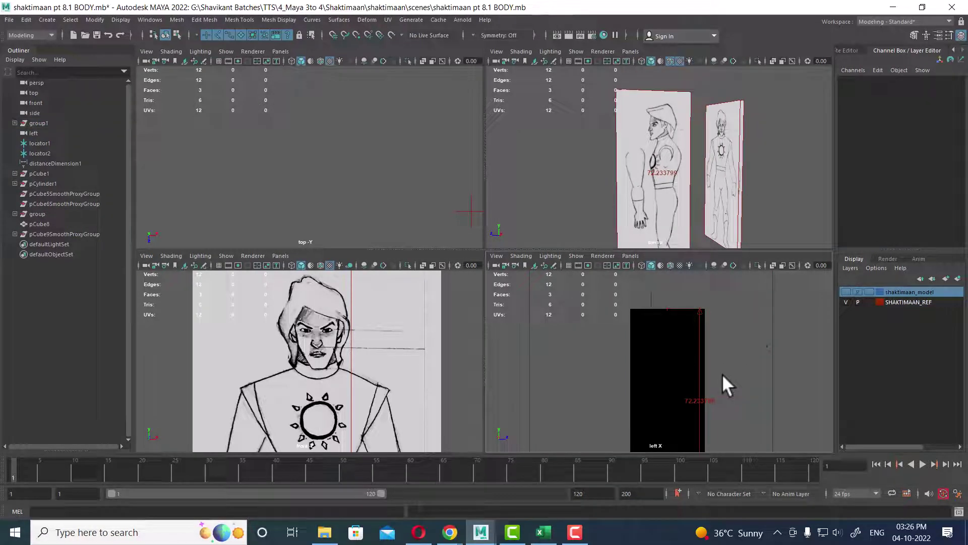
Show the side view with textured shading and zoom onto the reference head
{"action": "key", "text": "4"}
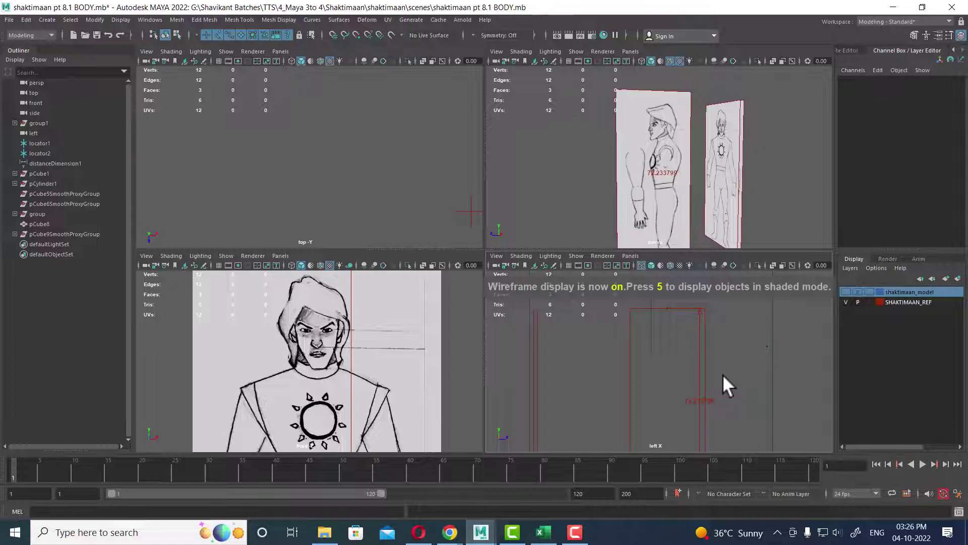
{"action": "key", "text": "5"}
{"action": "key", "text": "6"}
{"action": "mouse_move", "coordinate": [724, 377]}
{"action": "right_mouse_down", "text": "alt"}
{"action": "mouse_move", "coordinate": [768, 449]}
{"action": "mouse_move", "coordinate": [771, 396]}
{"action": "mouse_move", "coordinate": [745, 371]}
{"action": "right_mouse_up", "text": "alt"}
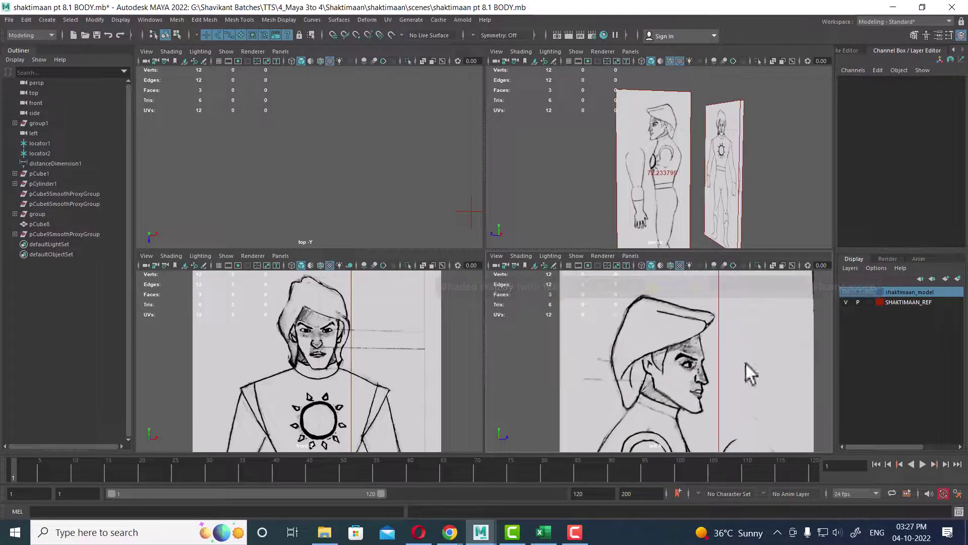
Make front and side views taller, frame the face, and set SHAKTIMAAN_REF to reference
{"action": "left_click_drag", "start_coordinate": [498, 247], "coordinate": [499, 151]}
{"action": "mouse_move", "coordinate": [671, 312]}
{"action": "right_mouse_down", "text": "alt"}
{"action": "mouse_move", "coordinate": [691, 339]}
{"action": "mouse_move", "coordinate": [668, 317]}
{"action": "mouse_move", "coordinate": [704, 305]}
{"action": "mouse_move", "coordinate": [709, 330]}
{"action": "right_mouse_up", "text": "alt"}
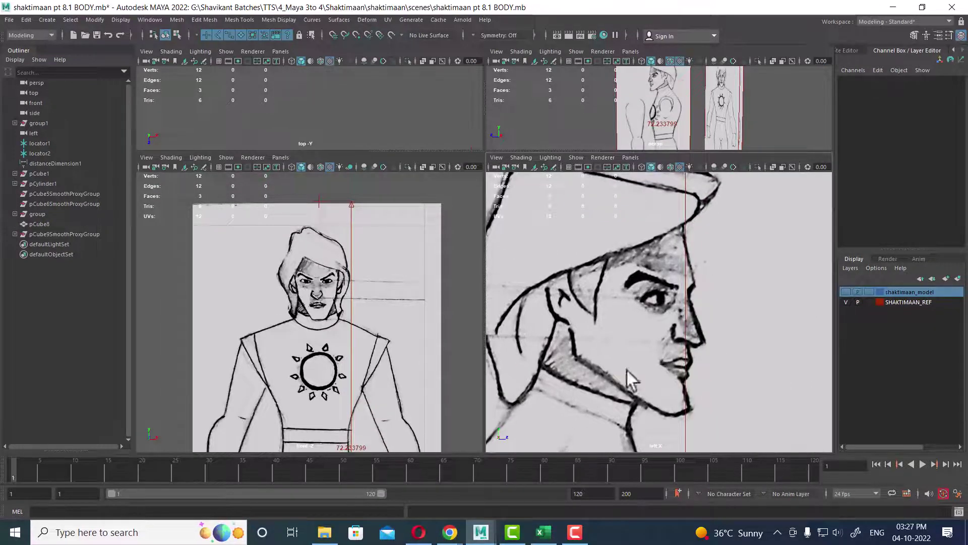
{"action": "right_click_drag", "start_coordinate": [275, 251], "coordinate": [338, 308], "text": "alt"}
{"action": "mouse_move", "coordinate": [610, 345]}
{"action": "right_mouse_down", "text": "alt"}
{"action": "mouse_move", "coordinate": [627, 339]}
{"action": "mouse_move", "coordinate": [579, 334]}
{"action": "right_mouse_up", "text": "alt"}
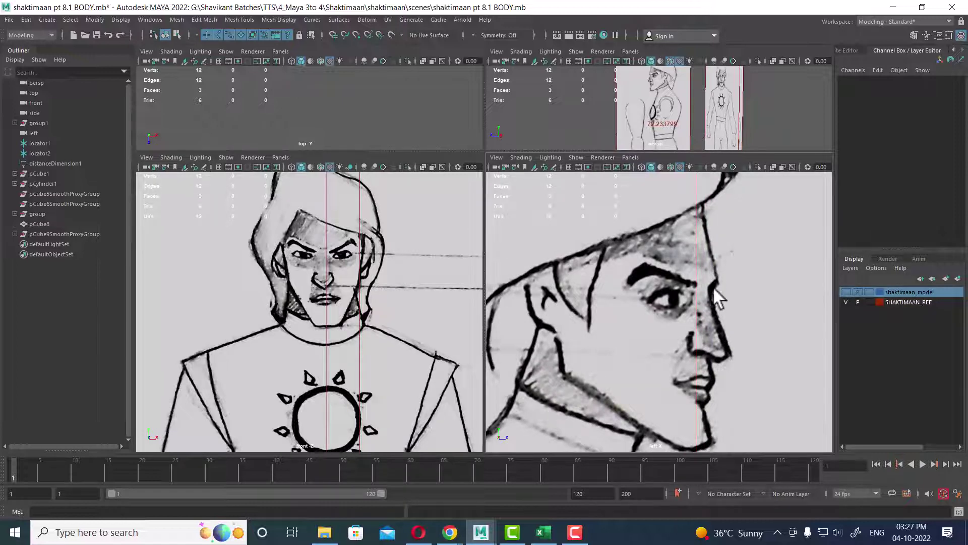
{"action": "mouse_move", "coordinate": [719, 297]}
{"action": "right_mouse_down", "text": "alt"}
{"action": "mouse_move", "coordinate": [729, 323]}
{"action": "mouse_move", "coordinate": [719, 340]}
{"action": "mouse_move", "coordinate": [708, 303]}
{"action": "mouse_move", "coordinate": [659, 320]}
{"action": "mouse_move", "coordinate": [683, 318]}
{"action": "right_mouse_up", "text": "alt"}
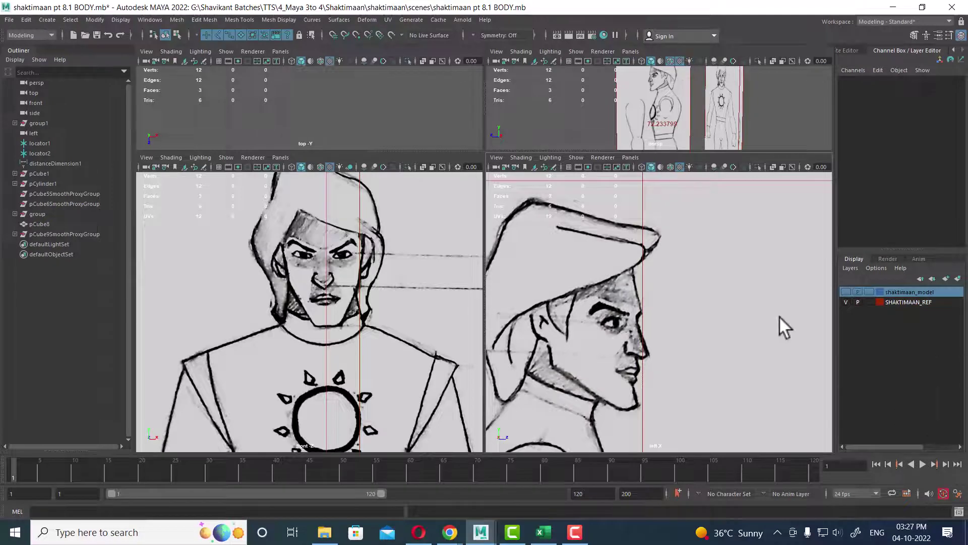
{"action": "left_click", "coordinate": [710, 264]}
{"action": "right_click", "coordinate": [711, 264], "text": "shift"}
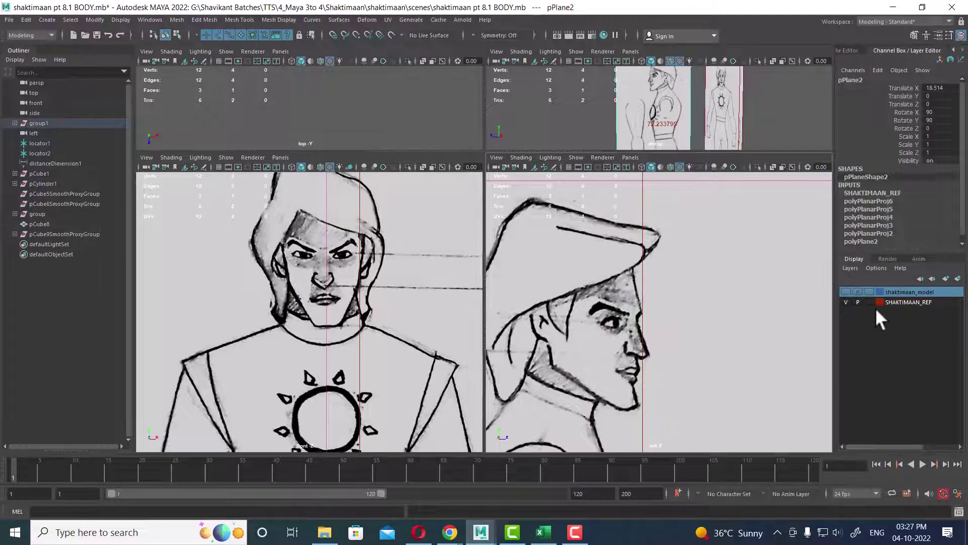
{"action": "left_click", "coordinate": [869, 302]}
Start the Create Polygon Tool and frame the reference head in the side view
{"action": "right_click", "coordinate": [712, 268], "text": "shift"}
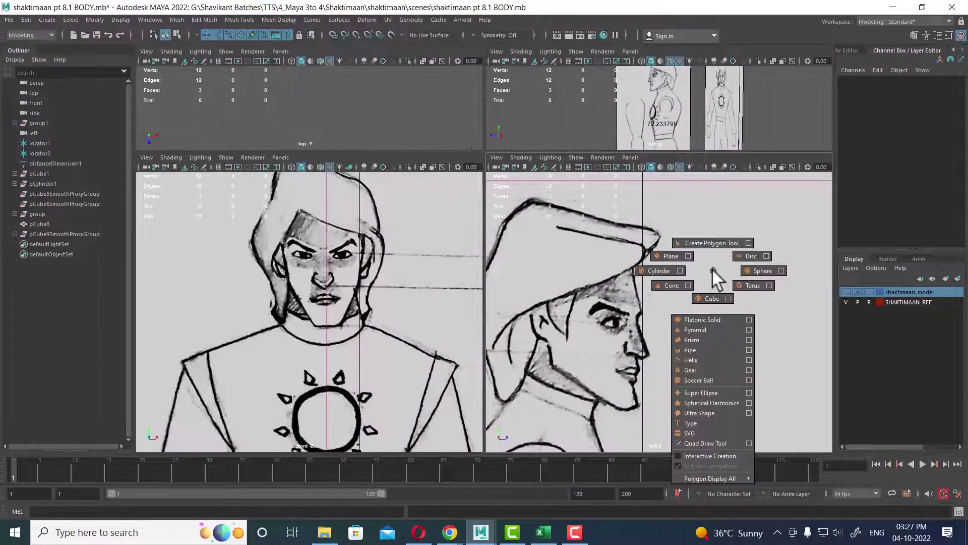
{"action": "left_click", "coordinate": [708, 241]}
{"action": "scroll", "coordinate": [644, 270], "scroll_direction": "up", "scroll_amount": 2}
{"action": "scroll", "coordinate": [674, 285], "scroll_direction": "up", "scroll_amount": 2}
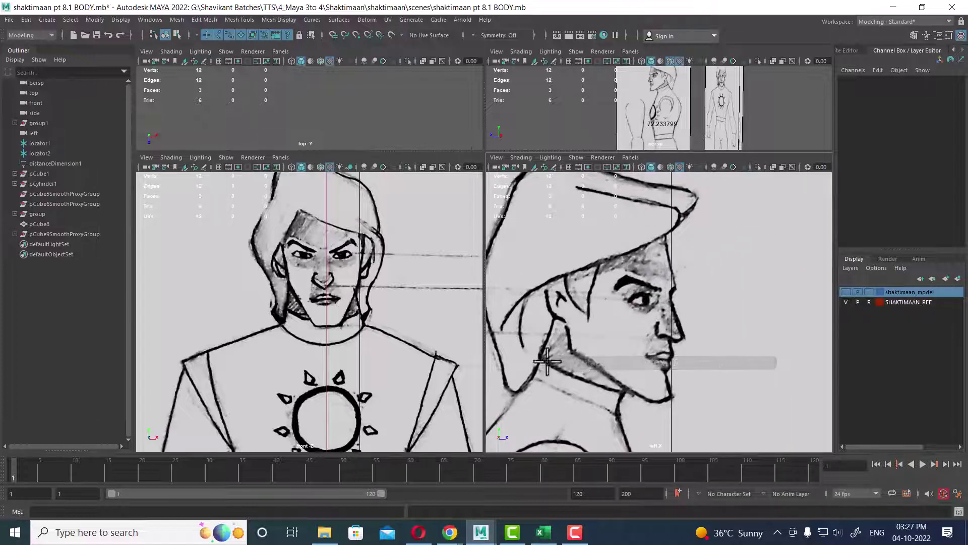
{"action": "middle_click_drag", "start_coordinate": [570, 321], "coordinate": [606, 344], "text": "alt"}
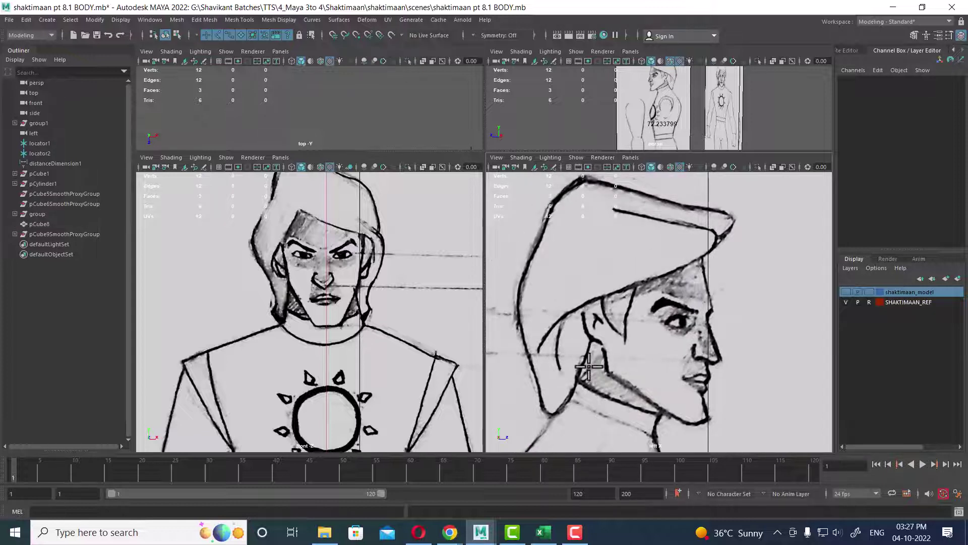
{"action": "scroll", "coordinate": [575, 352], "scroll_direction": "up", "scroll_amount": 2}
{"action": "scroll", "coordinate": [567, 328], "scroll_direction": "up", "scroll_amount": 1}
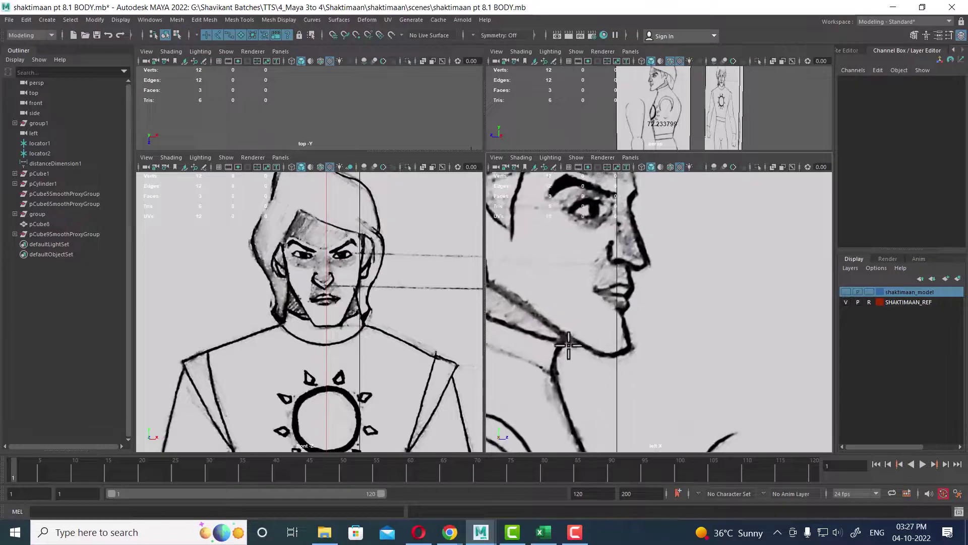
Place profile points from the neck through chin, jaw, lips and nose tip
{"action": "left_click", "coordinate": [549, 374]}
{"action": "left_click", "coordinate": [565, 334]}
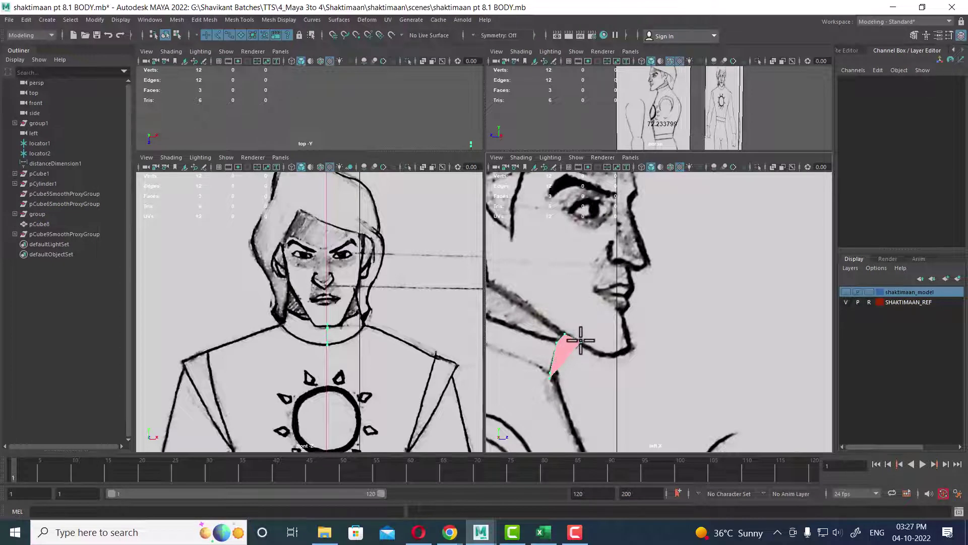
{"action": "left_click", "coordinate": [583, 342]}
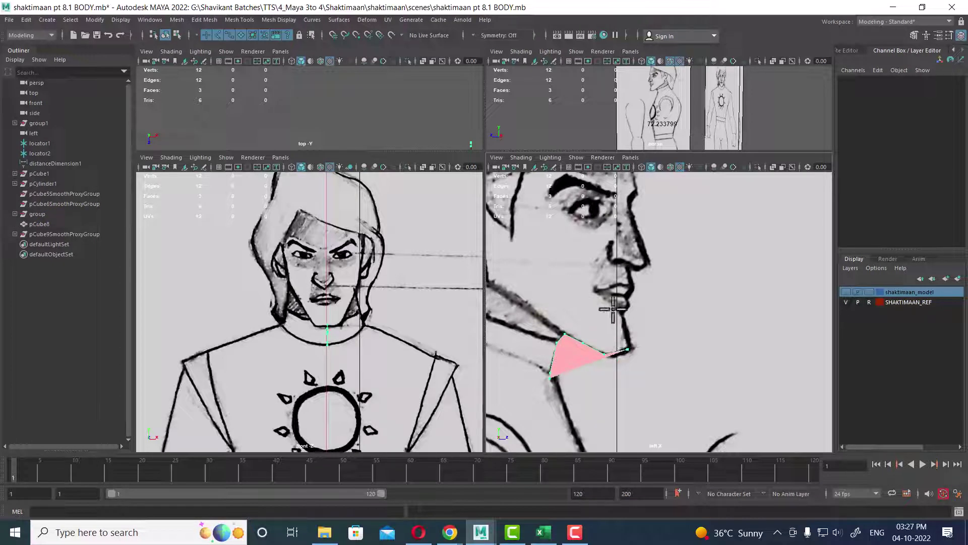
{"action": "scroll", "coordinate": [630, 343], "scroll_direction": "up", "scroll_amount": 2}
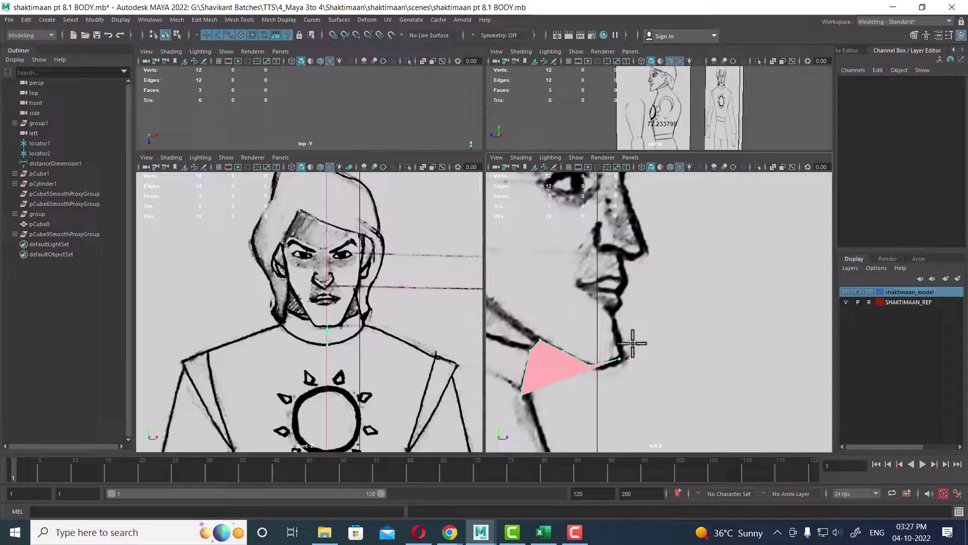
{"action": "left_click", "coordinate": [611, 311]}
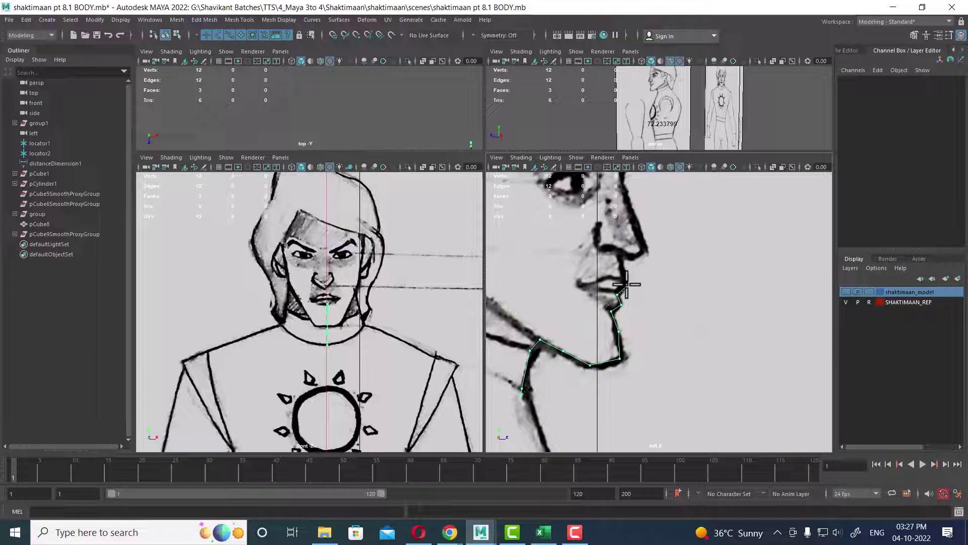
{"action": "left_click", "coordinate": [626, 286]}
{"action": "left_click", "coordinate": [635, 257]}
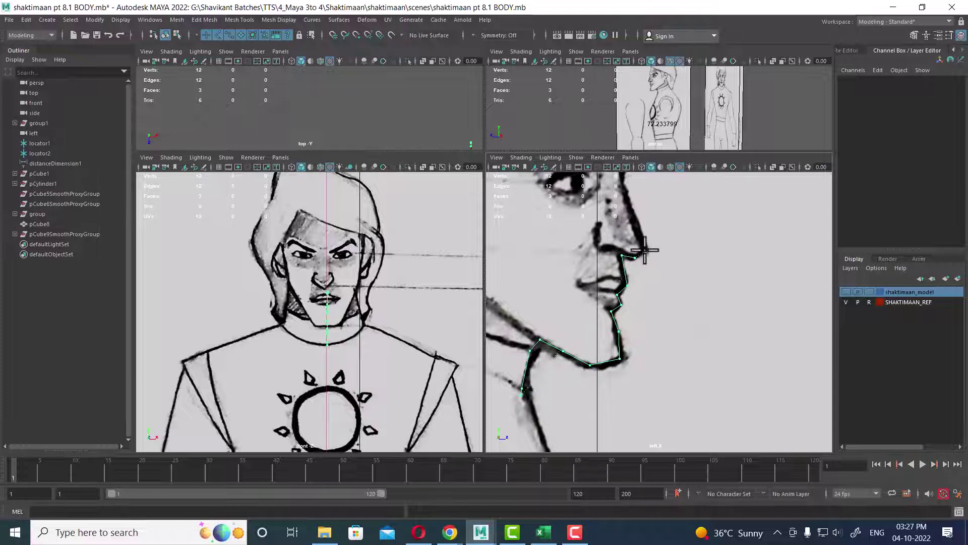
{"action": "left_click", "coordinate": [645, 251]}
{"action": "middle_click_drag", "start_coordinate": [644, 249], "coordinate": [690, 353], "text": "alt"}
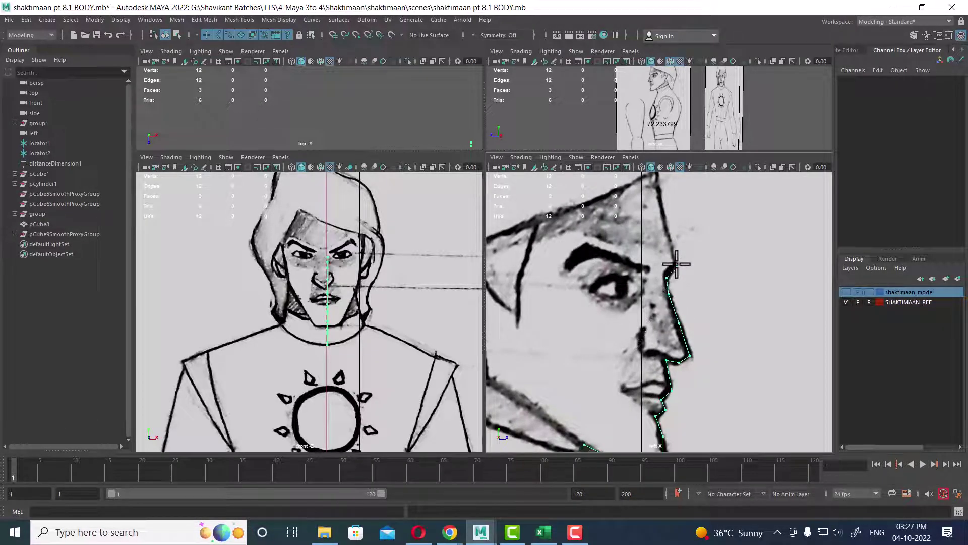
Continue the outline over forehead, top and back of the head, then finish the polygon
{"action": "middle_click_drag", "start_coordinate": [673, 272], "coordinate": [687, 319], "text": "alt"}
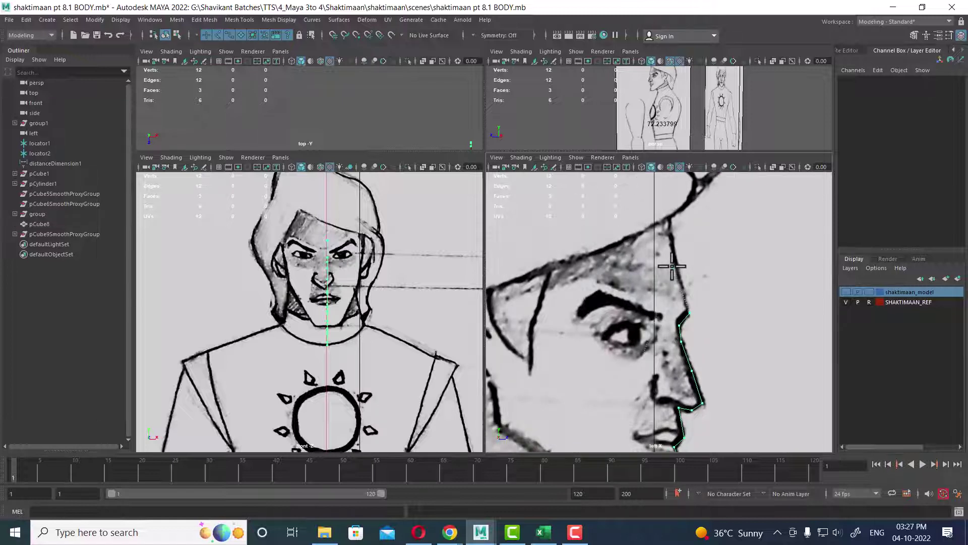
{"action": "middle_click_drag", "start_coordinate": [672, 266], "coordinate": [691, 346], "text": "alt"}
{"action": "right_click_drag", "start_coordinate": [688, 297], "coordinate": [683, 342], "text": "alt"}
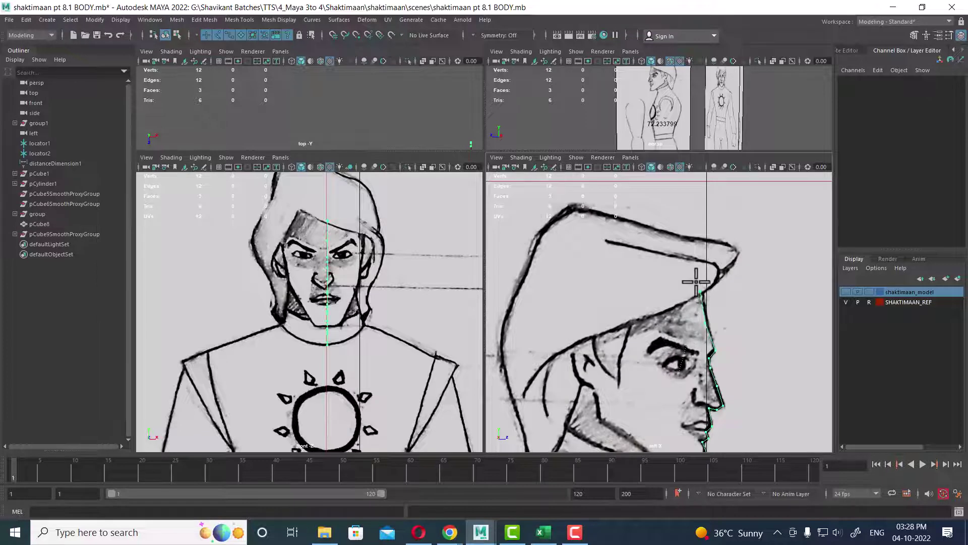
{"action": "mouse_move", "coordinate": [686, 267]}
{"action": "left_mouse_down"}
{"action": "mouse_move", "coordinate": [655, 248]}
{"action": "mouse_move", "coordinate": [590, 243]}
{"action": "mouse_move", "coordinate": [549, 277]}
{"action": "mouse_move", "coordinate": [533, 335]}
{"action": "left_mouse_up"}
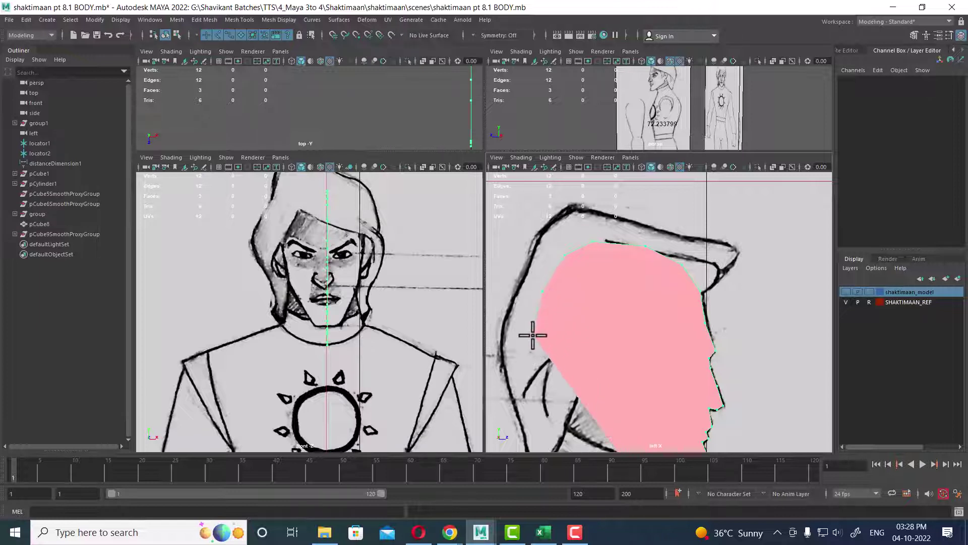
{"action": "middle_click_drag", "start_coordinate": [532, 363], "coordinate": [535, 290], "text": "alt"}
{"action": "mouse_move", "coordinate": [534, 290]}
{"action": "left_mouse_down"}
{"action": "mouse_move", "coordinate": [551, 266]}
{"action": "mouse_move", "coordinate": [533, 286]}
{"action": "mouse_move", "coordinate": [568, 325]}
{"action": "mouse_move", "coordinate": [557, 372]}
{"action": "left_mouse_up"}
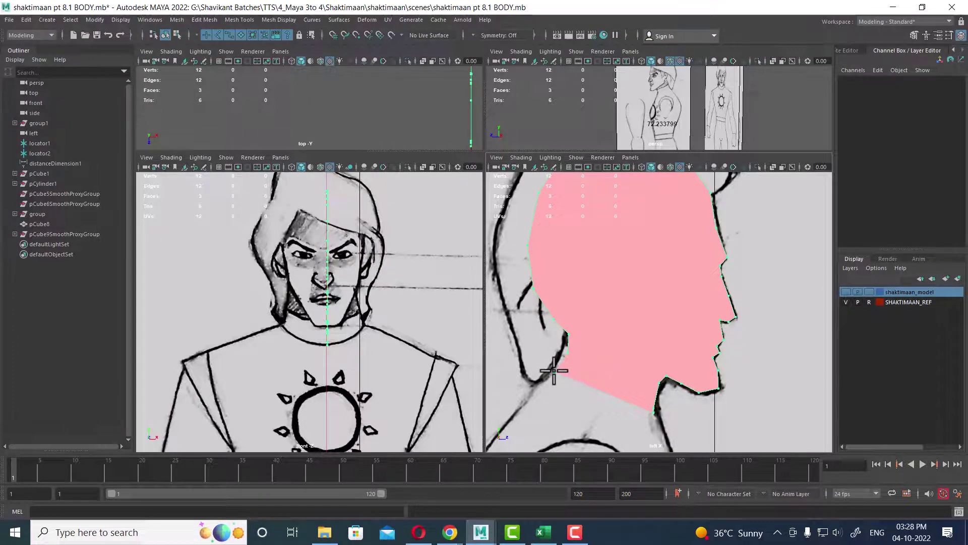
{"action": "scroll", "coordinate": [646, 338], "scroll_direction": "down", "scroll_amount": 1}
{"action": "key", "text": "Return"}
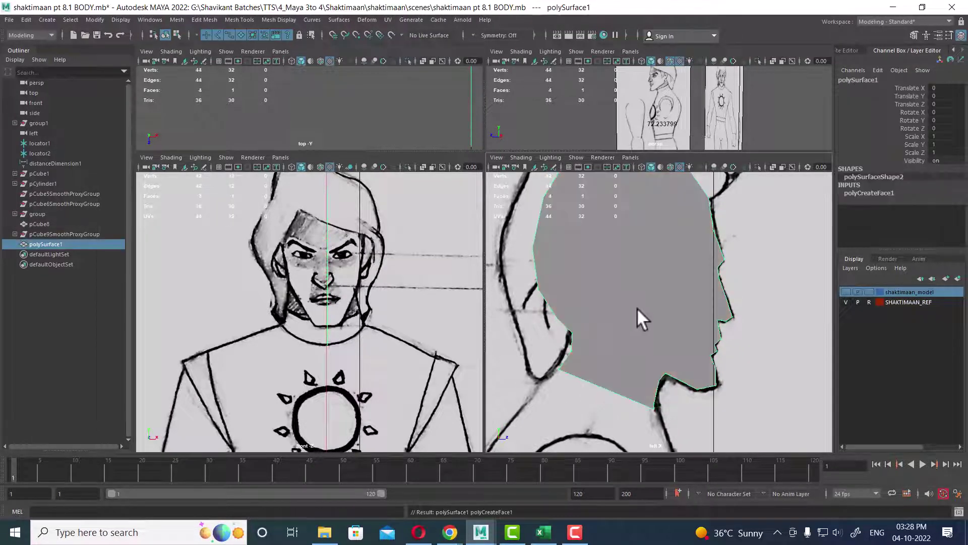
Zoom in on the new head surface and select a forehead profile vertex
{"action": "scroll", "coordinate": [650, 327], "scroll_direction": "up", "scroll_amount": 1}
{"action": "mouse_move", "coordinate": [650, 326]}
{"action": "middle_mouse_down", "text": "alt"}
{"action": "mouse_move", "coordinate": [674, 368]}
{"action": "mouse_move", "coordinate": [670, 340]}
{"action": "middle_mouse_up", "text": "alt"}
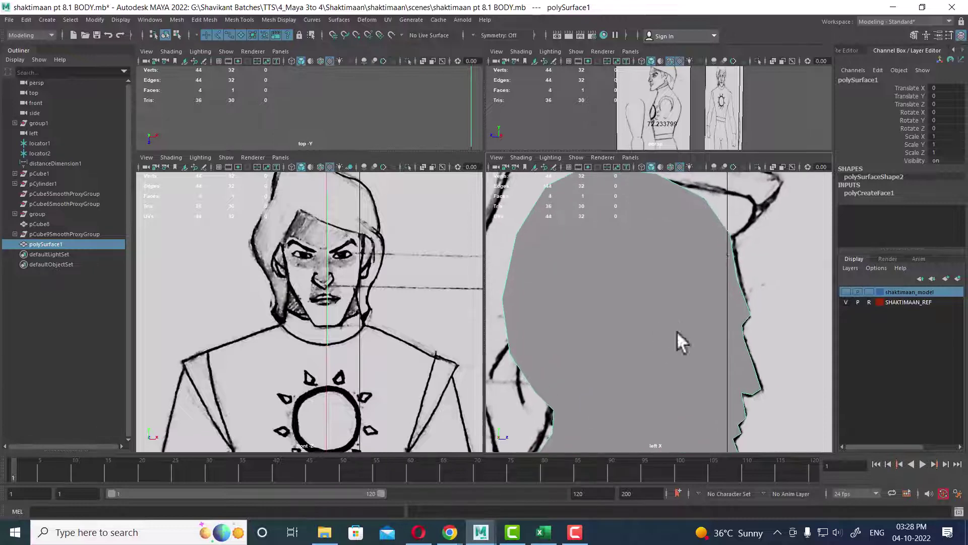
{"action": "right_click_drag", "start_coordinate": [716, 244], "coordinate": [664, 243]}
{"action": "scroll", "coordinate": [670, 274], "scroll_direction": "up", "scroll_amount": 1}
{"action": "left_click", "coordinate": [747, 273]}
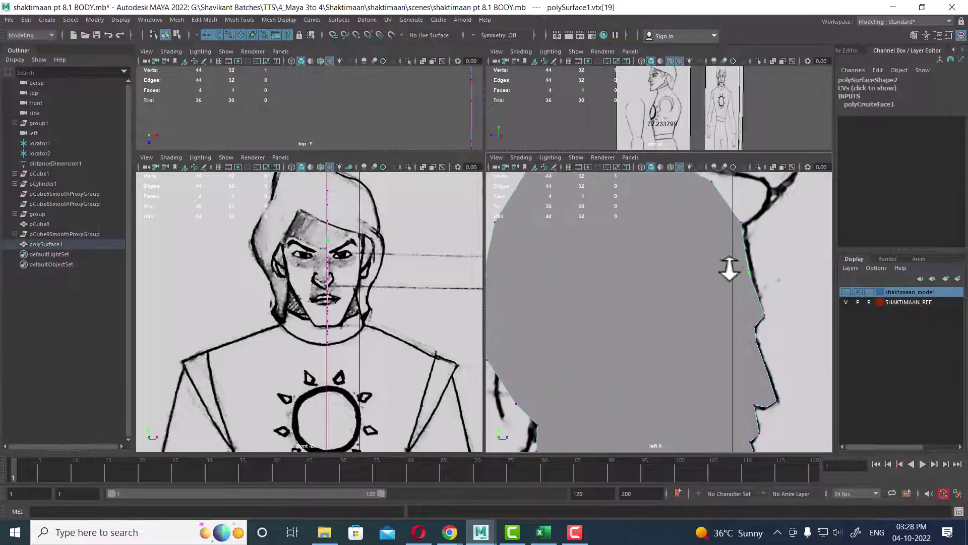
{"action": "scroll", "coordinate": [775, 286], "scroll_direction": "up", "scroll_amount": 1}
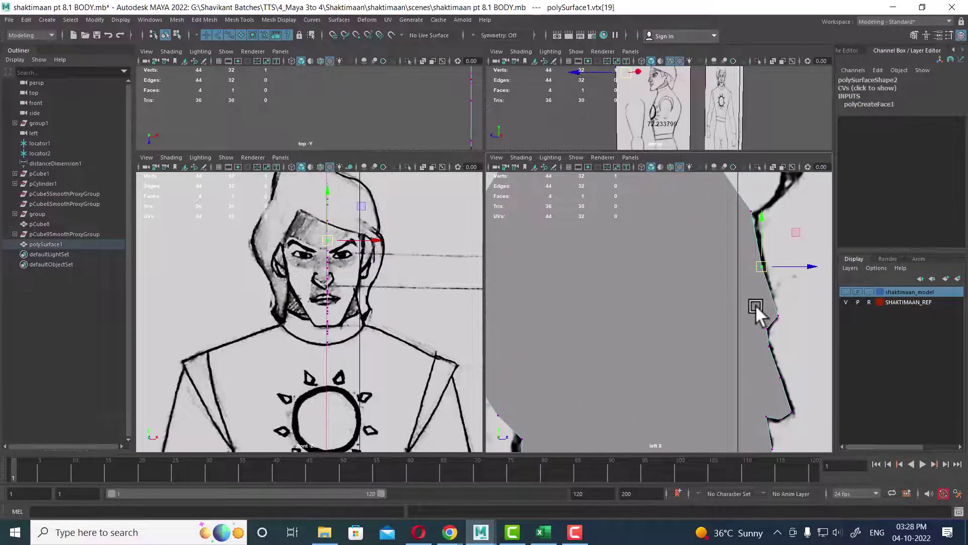
{"action": "scroll", "coordinate": [742, 312], "scroll_direction": "down", "scroll_amount": 1}
{"action": "scroll", "coordinate": [726, 338], "scroll_direction": "down", "scroll_amount": 2}
{"action": "scroll", "coordinate": [695, 312], "scroll_direction": "down", "scroll_amount": 2}
{"action": "scroll", "coordinate": [675, 313], "scroll_direction": "down", "scroll_amount": 1}
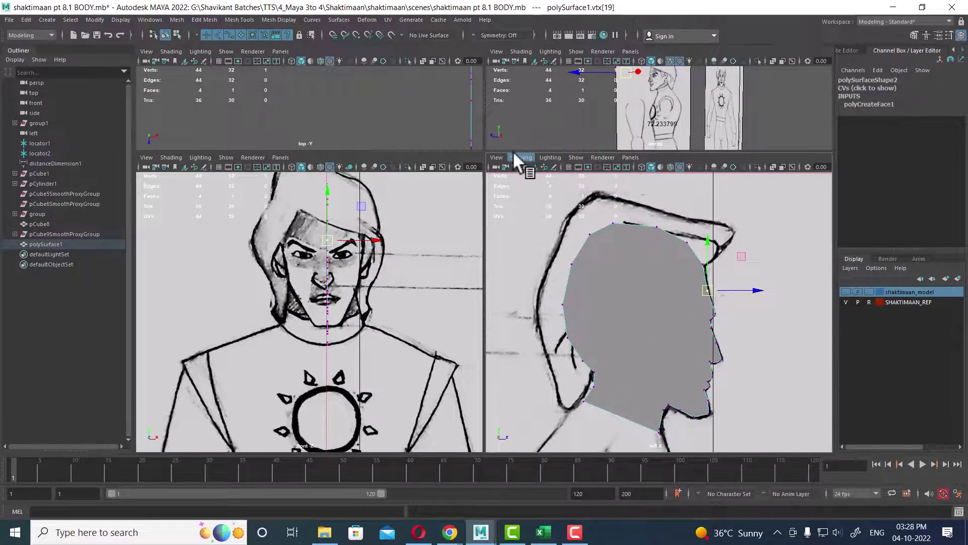
Inspect the surface in a full-size perspective view and select the head profile face
{"action": "left_click_drag", "start_coordinate": [512, 151], "coordinate": [513, 212]}
{"action": "mouse_move", "coordinate": [706, 131]}
{"action": "left_mouse_down", "text": "alt"}
{"action": "mouse_move", "coordinate": [658, 137]}
{"action": "mouse_move", "coordinate": [788, 168]}
{"action": "mouse_move", "coordinate": [728, 187]}
{"action": "left_mouse_up", "text": "alt"}
{"action": "key", "text": "space"}
{"action": "scroll", "coordinate": [518, 235], "scroll_direction": "up", "scroll_amount": 3}
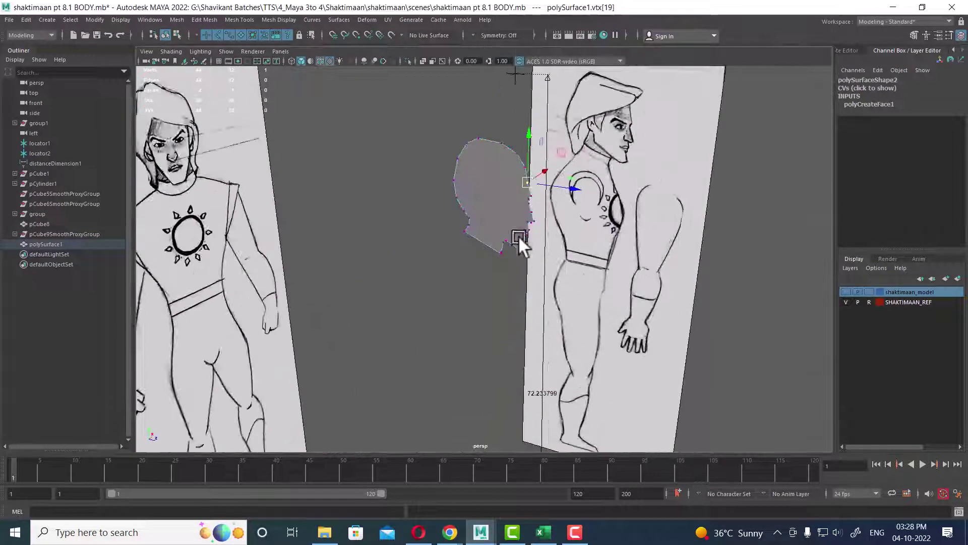
{"action": "right_click_drag", "start_coordinate": [488, 199], "coordinate": [487, 200]}
{"action": "left_click", "coordinate": [487, 200]}
{"action": "mouse_move", "coordinate": [556, 216]}
{"action": "left_mouse_down", "text": "alt"}
{"action": "mouse_move", "coordinate": [517, 220]}
{"action": "mouse_move", "coordinate": [573, 268]}
{"action": "left_mouse_up", "text": "alt"}
{"action": "key", "text": "space"}
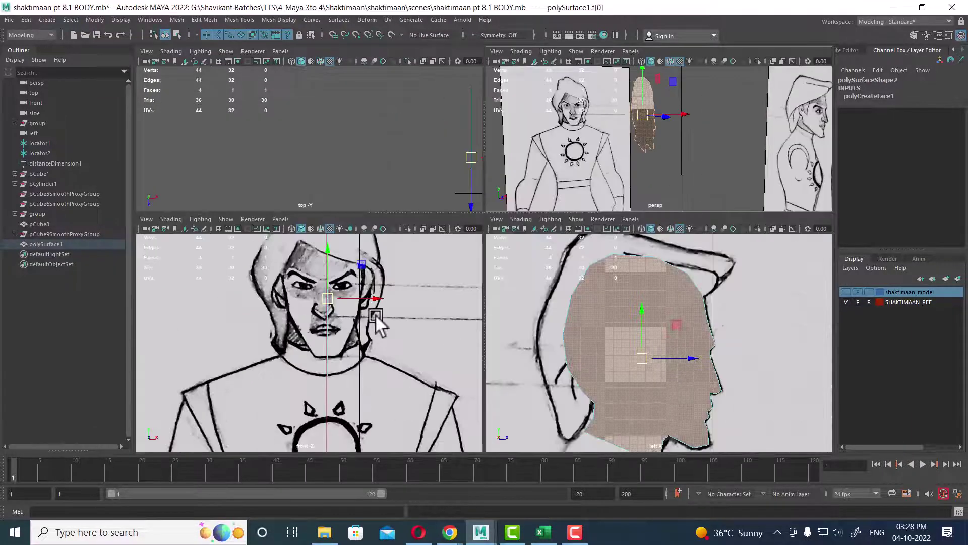
Extrude the head profile face to give it thickness
{"action": "scroll", "coordinate": [376, 335], "scroll_direction": "down", "scroll_amount": 2}
{"action": "scroll", "coordinate": [372, 332], "scroll_direction": "up", "scroll_amount": 3}
{"action": "scroll", "coordinate": [369, 325], "scroll_direction": "up", "scroll_amount": 2}
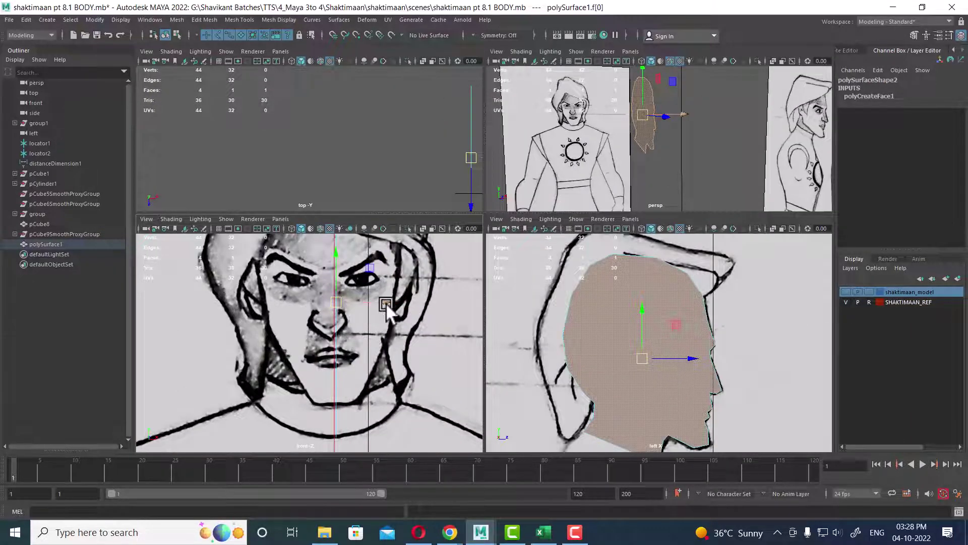
{"action": "right_click_drag", "start_coordinate": [369, 328], "coordinate": [393, 302], "text": "shift"}
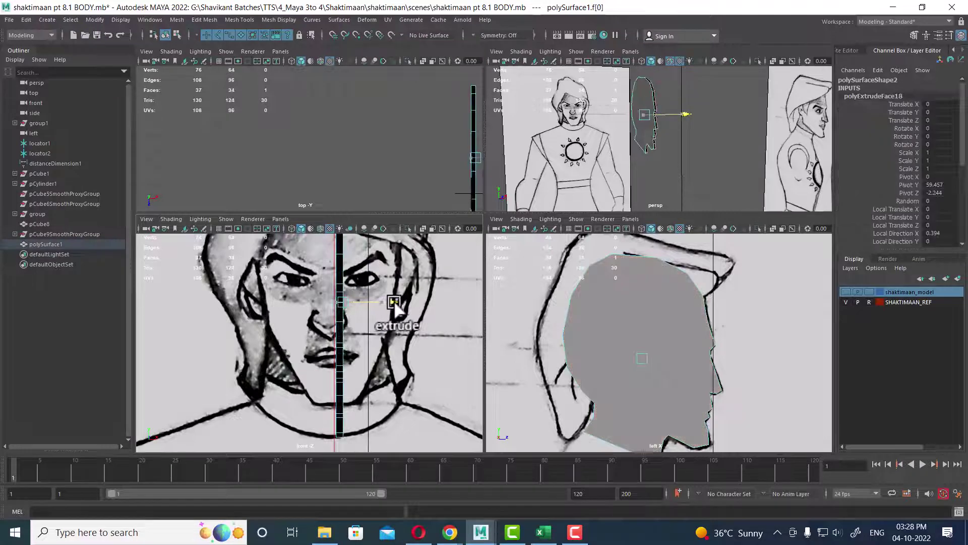
Delete both cap faces of the extrusion and reverse the normals of the head strip
{"action": "left_click_drag", "start_coordinate": [665, 210], "coordinate": [658, 147], "text": "alt"}
{"action": "scroll", "coordinate": [658, 146], "scroll_direction": "up", "scroll_amount": 5}
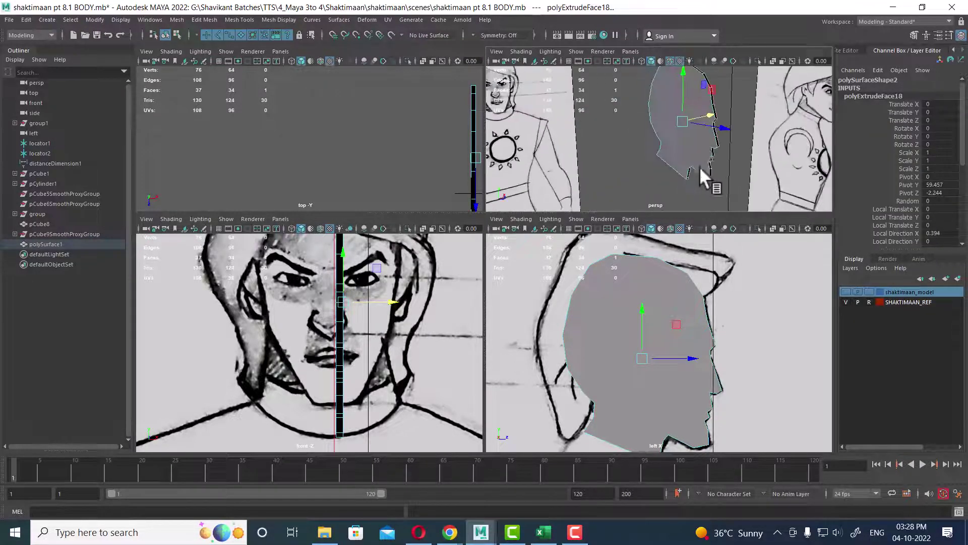
{"action": "left_click_drag", "start_coordinate": [702, 172], "coordinate": [679, 167], "text": "alt"}
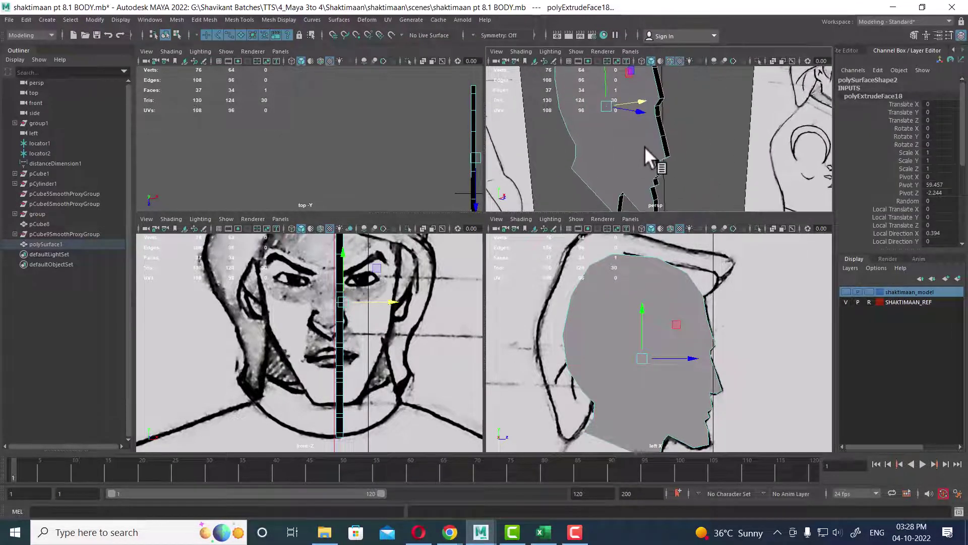
{"action": "left_click", "coordinate": [626, 147]}
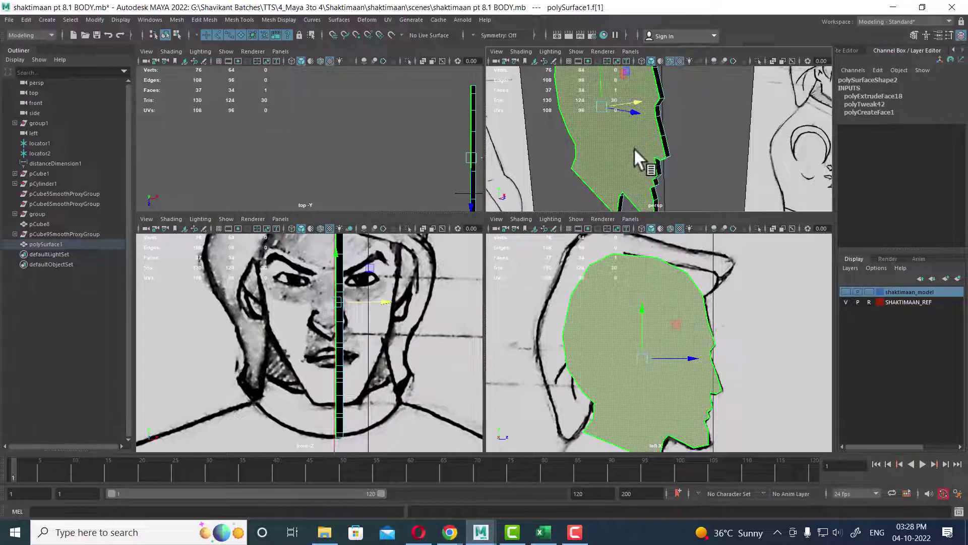
{"action": "key", "text": "Delete"}
{"action": "left_click", "coordinate": [636, 149]}
{"action": "key", "text": "Delete"}
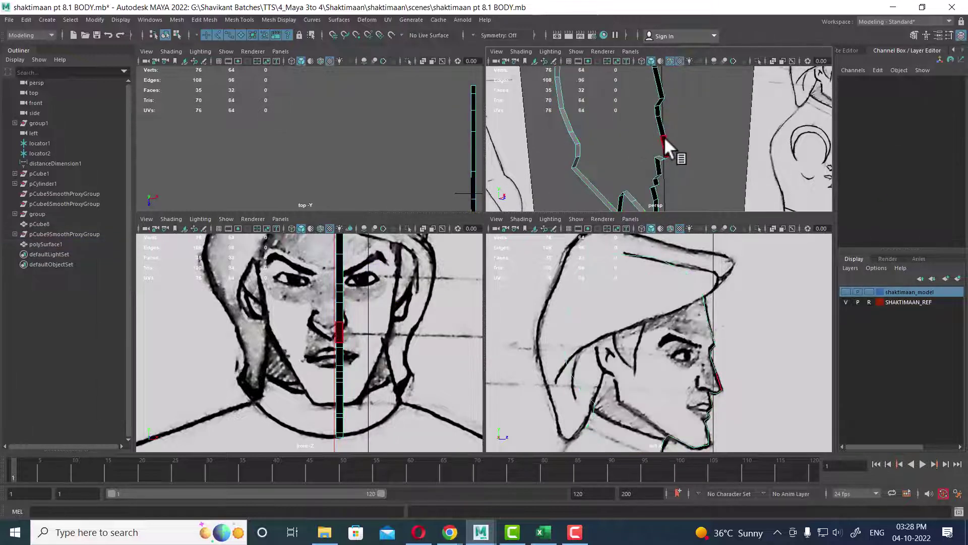
{"action": "double_click", "coordinate": [664, 136]}
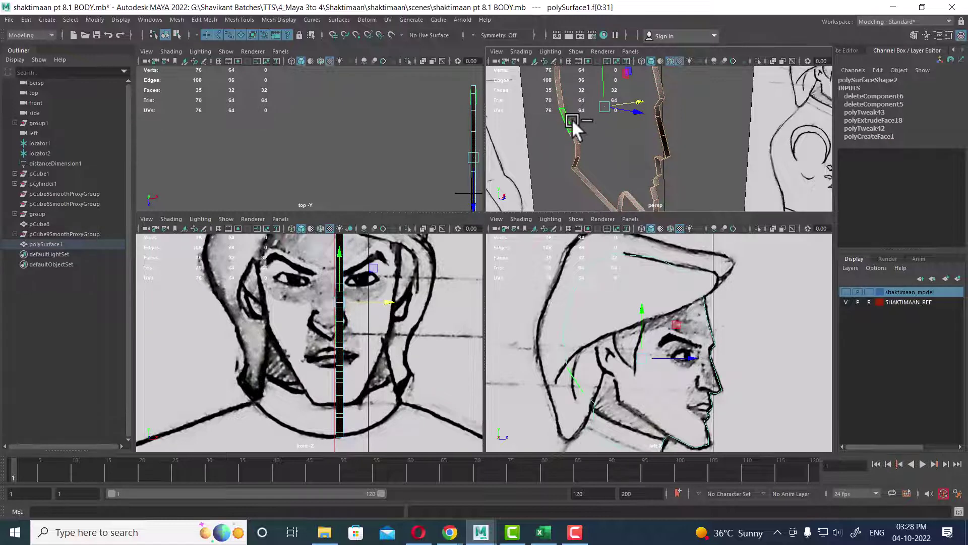
{"action": "right_click_drag", "start_coordinate": [572, 119], "coordinate": [687, 144], "text": "shift"}
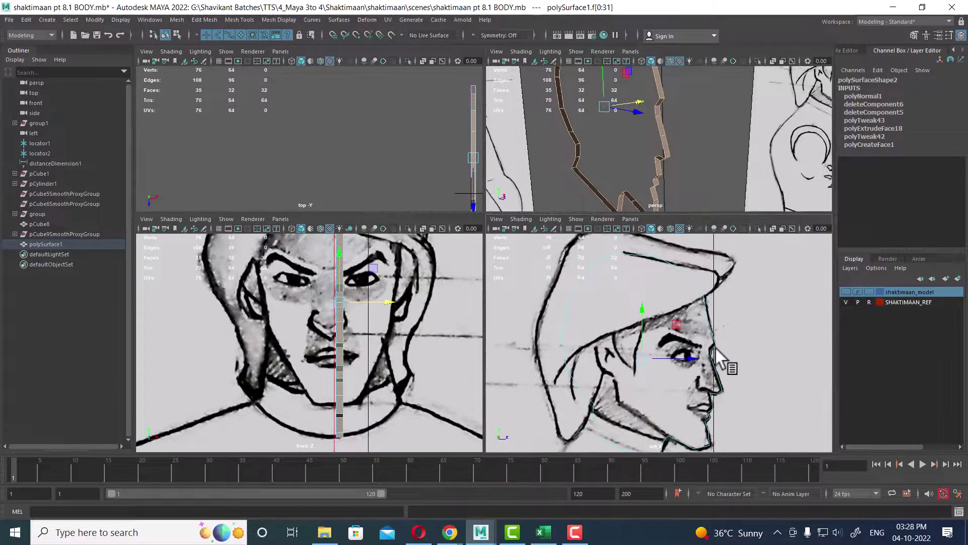
Switch the strip to vertex mode and frame the face profile in the side view
{"action": "scroll", "coordinate": [696, 342], "scroll_direction": "up", "scroll_amount": 1}
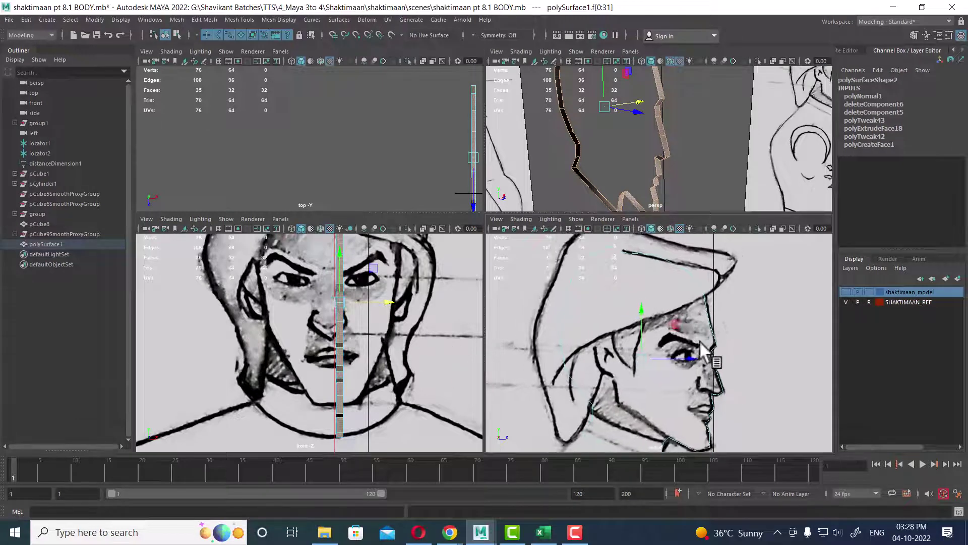
{"action": "scroll", "coordinate": [663, 353], "scroll_direction": "down", "scroll_amount": 1}
{"action": "scroll", "coordinate": [642, 347], "scroll_direction": "down", "scroll_amount": 1}
{"action": "scroll", "coordinate": [643, 333], "scroll_direction": "down", "scroll_amount": 1}
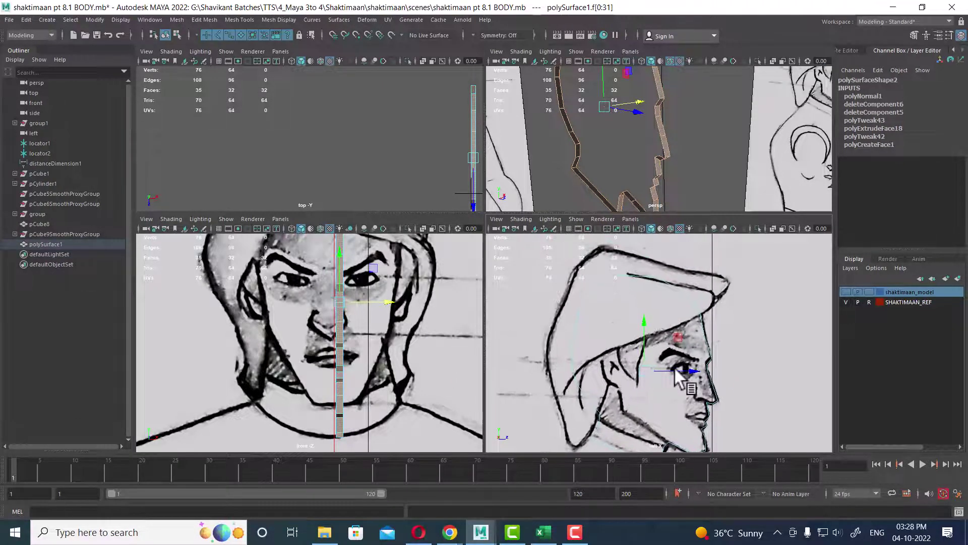
{"action": "scroll", "coordinate": [706, 337], "scroll_direction": "up", "scroll_amount": 2}
{"action": "right_click", "coordinate": [705, 337]}
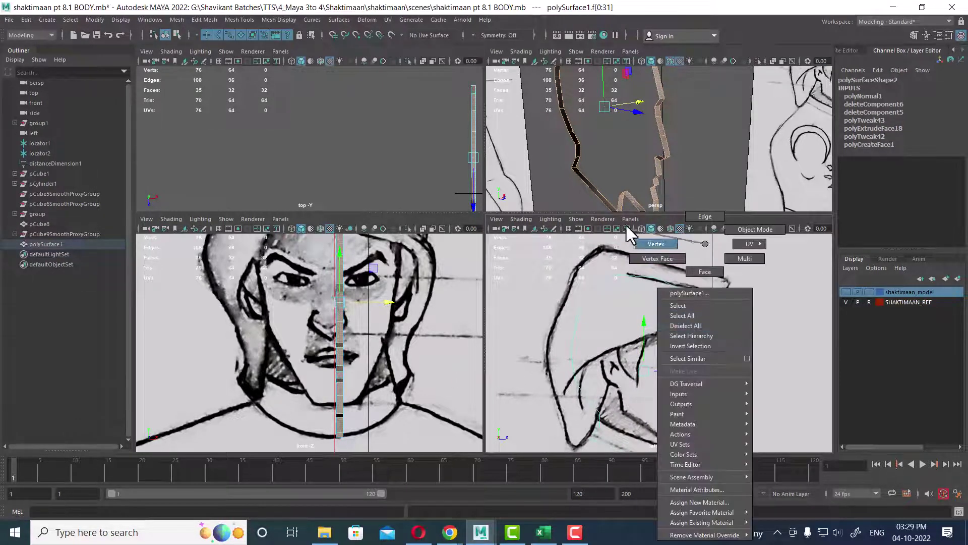
{"action": "left_click", "coordinate": [685, 326]}
{"action": "scroll", "coordinate": [620, 322], "scroll_direction": "down", "scroll_amount": 1}
{"action": "scroll", "coordinate": [616, 323], "scroll_direction": "down", "scroll_amount": 1}
{"action": "middle_click_drag", "start_coordinate": [618, 323], "coordinate": [625, 383], "text": "alt"}
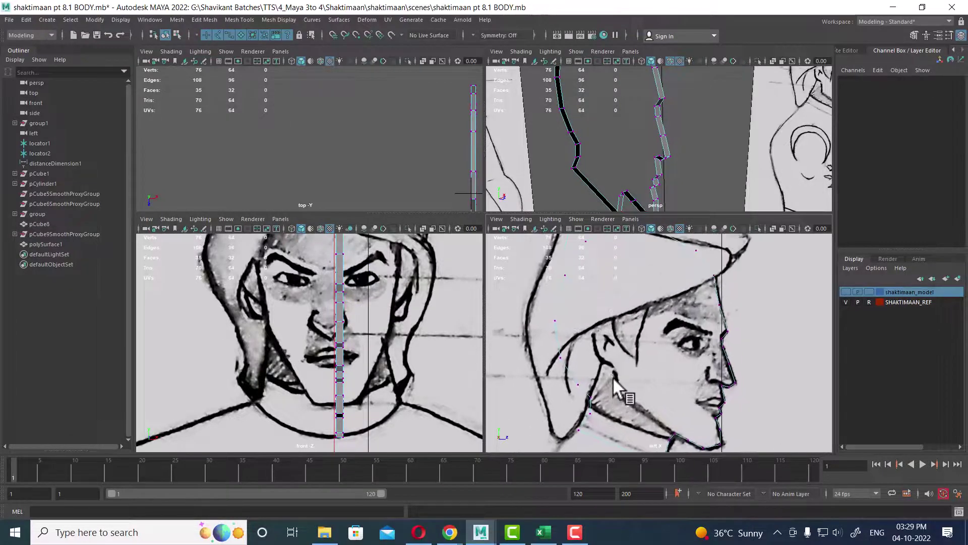
{"action": "mouse_move", "coordinate": [583, 343]}
{"action": "middle_mouse_down", "text": "alt"}
{"action": "mouse_move", "coordinate": [595, 383]}
{"action": "mouse_move", "coordinate": [655, 363]}
{"action": "middle_mouse_up", "text": "alt"}
Return the outline mesh to Object Mode
{"action": "right_click", "coordinate": [668, 131]}
{"action": "left_click", "coordinate": [696, 118]}
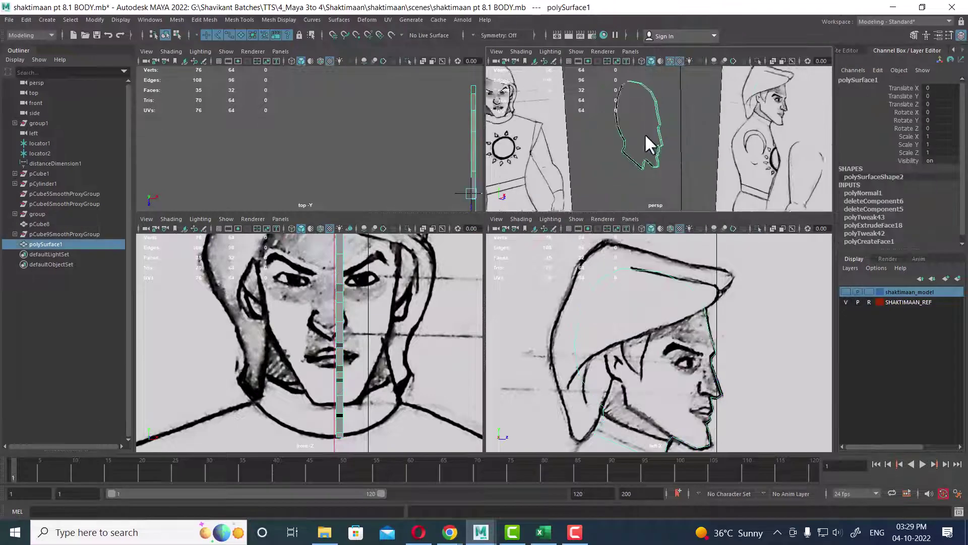
{"action": "scroll", "coordinate": [647, 140], "scroll_direction": "down", "scroll_amount": 5}
{"action": "scroll", "coordinate": [643, 151], "scroll_direction": "up", "scroll_amount": 2}
{"action": "scroll", "coordinate": [641, 157], "scroll_direction": "up", "scroll_amount": 2}
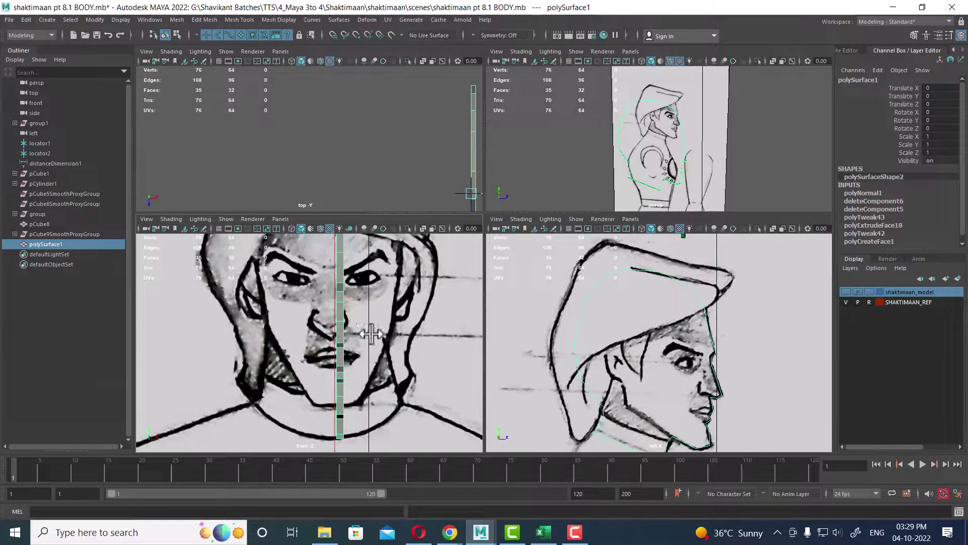
Make the SHAKTIMAAN_REF layer selectable and select the front reference plane pPlane1
{"action": "left_click", "coordinate": [870, 302]}
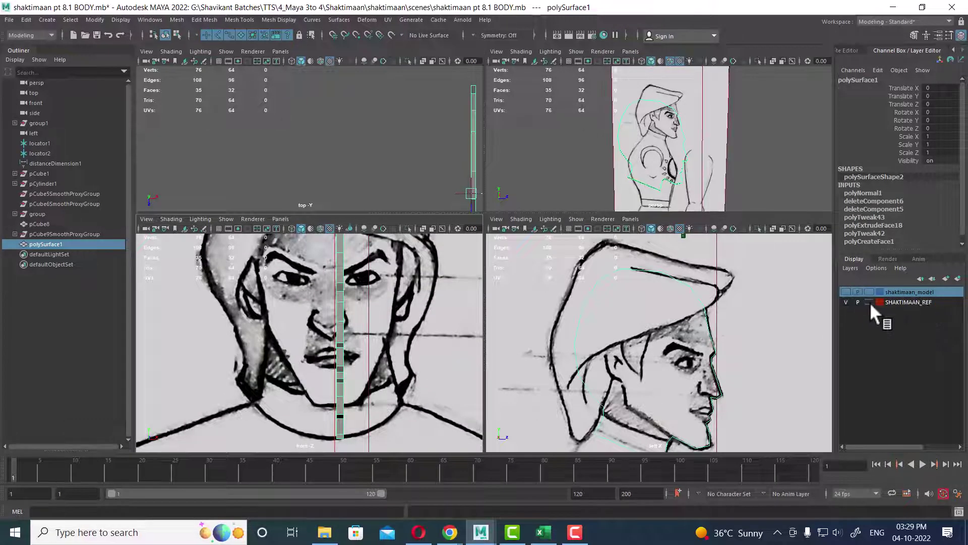
{"action": "left_click_drag", "start_coordinate": [655, 158], "coordinate": [607, 94], "text": "alt"}
{"action": "left_click", "coordinate": [609, 104]}
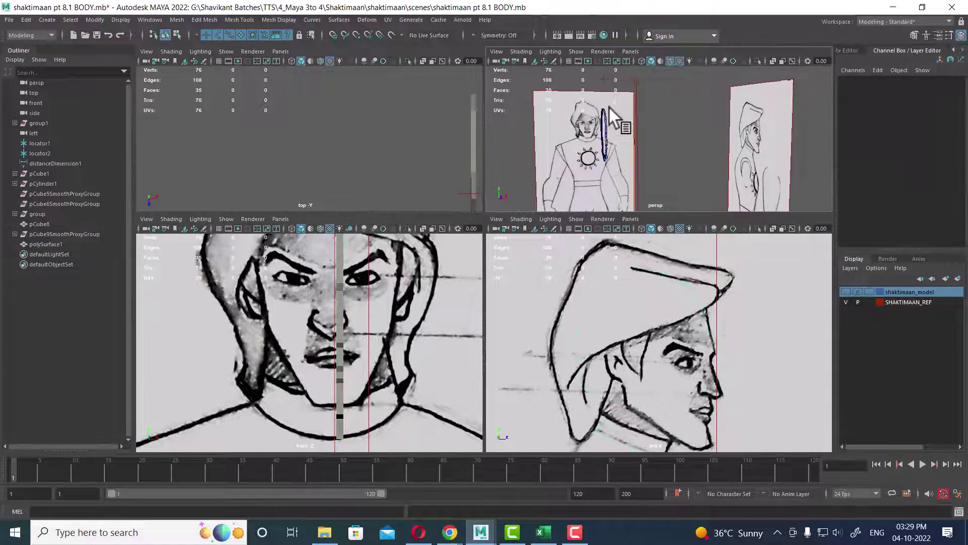
{"action": "scroll", "coordinate": [324, 281], "scroll_direction": "down", "scroll_amount": 2}
{"action": "scroll", "coordinate": [329, 329], "scroll_direction": "down", "scroll_amount": 2}
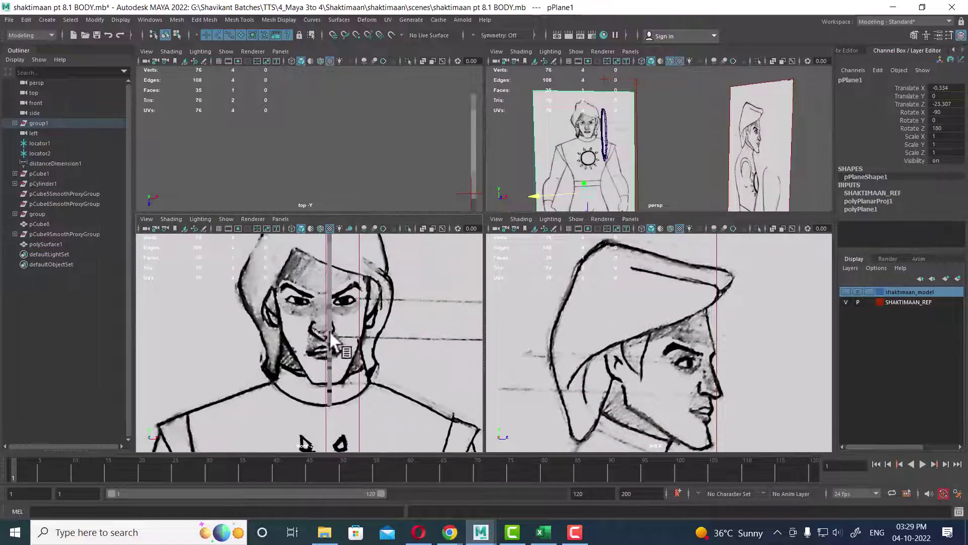
{"action": "scroll", "coordinate": [353, 358], "scroll_direction": "down", "scroll_amount": 2}
{"action": "scroll", "coordinate": [374, 387], "scroll_direction": "down", "scroll_amount": 2}
{"action": "scroll", "coordinate": [376, 375], "scroll_direction": "up", "scroll_amount": 1}
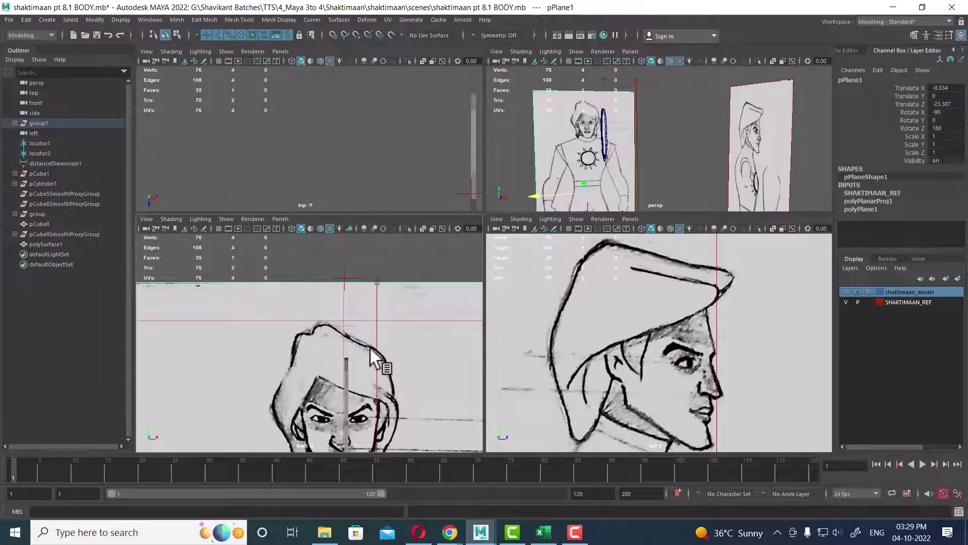
{"action": "scroll", "coordinate": [620, 126], "scroll_direction": "up", "scroll_amount": 2}
{"action": "scroll", "coordinate": [648, 156], "scroll_direction": "down", "scroll_amount": 1}
{"action": "scroll", "coordinate": [663, 170], "scroll_direction": "up", "scroll_amount": 1}
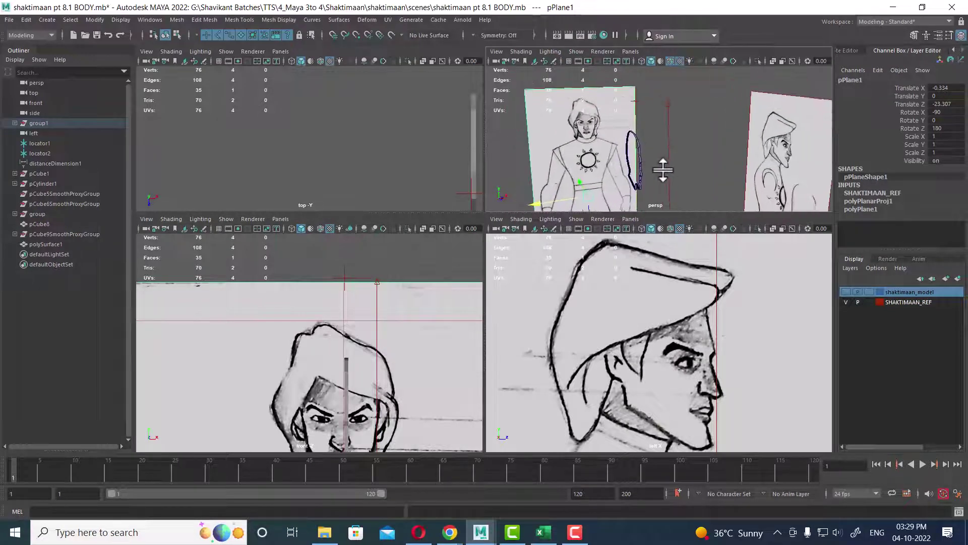
{"action": "scroll", "coordinate": [640, 166], "scroll_direction": "down", "scroll_amount": 2}
{"action": "scroll", "coordinate": [607, 160], "scroll_direction": "down", "scroll_amount": 2}
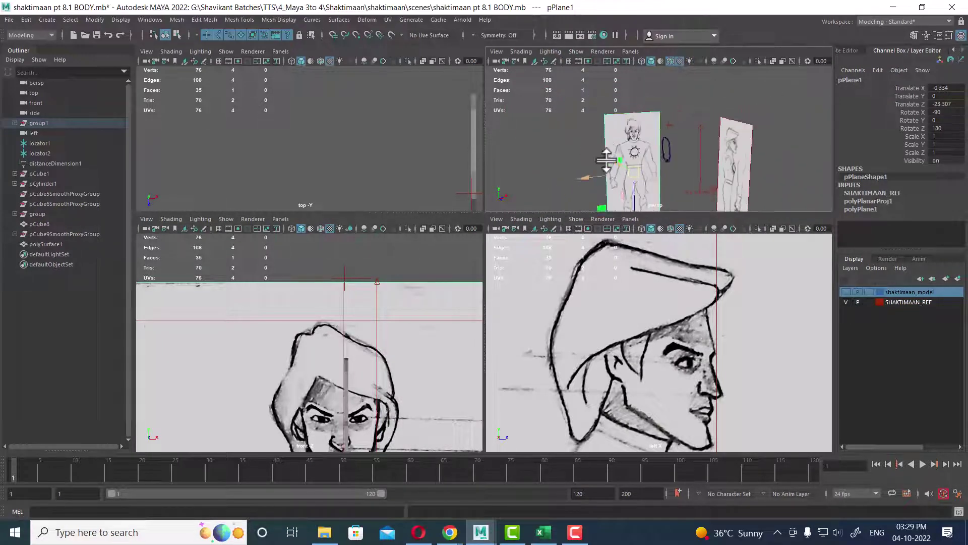
{"action": "scroll", "coordinate": [607, 160], "scroll_direction": "up", "scroll_amount": 2}
{"action": "scroll", "coordinate": [612, 151], "scroll_direction": "up", "scroll_amount": 1}
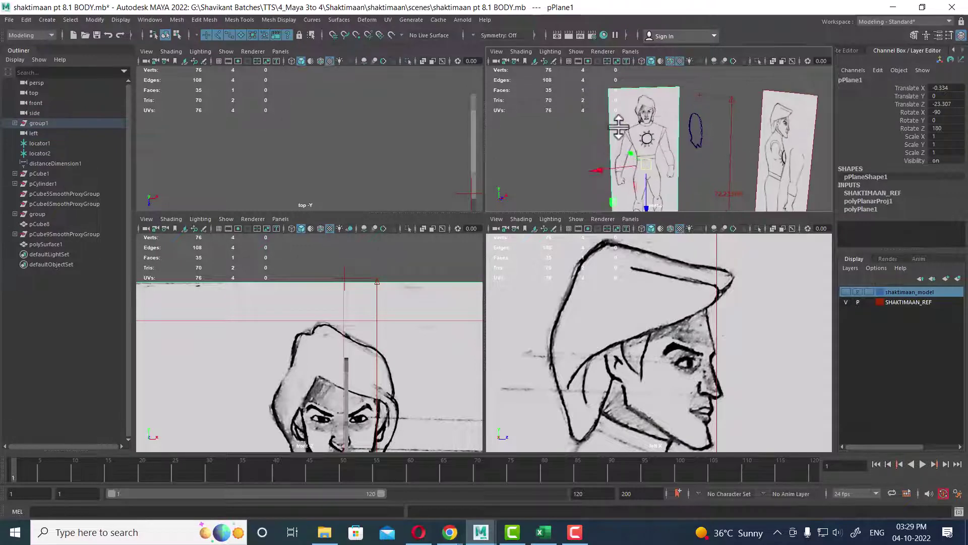
{"action": "scroll", "coordinate": [620, 129], "scroll_direction": "down", "scroll_amount": 1}
{"action": "scroll", "coordinate": [635, 132], "scroll_direction": "up", "scroll_amount": 1}
{"action": "scroll", "coordinate": [648, 134], "scroll_direction": "up", "scroll_amount": 1}
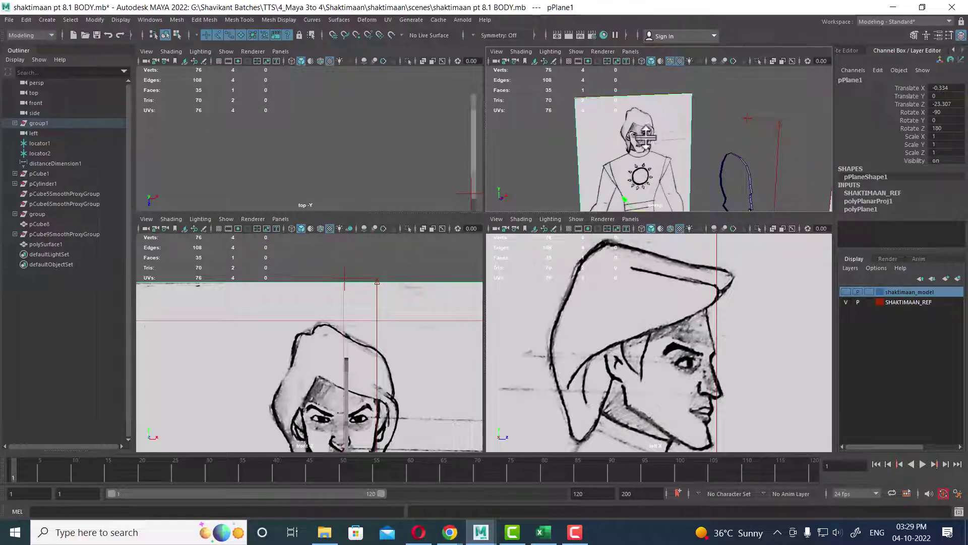
{"action": "scroll", "coordinate": [646, 137], "scroll_direction": "down", "scroll_amount": 1}
{"action": "scroll", "coordinate": [669, 148], "scroll_direction": "down", "scroll_amount": 1}
{"action": "scroll", "coordinate": [655, 144], "scroll_direction": "down", "scroll_amount": 1}
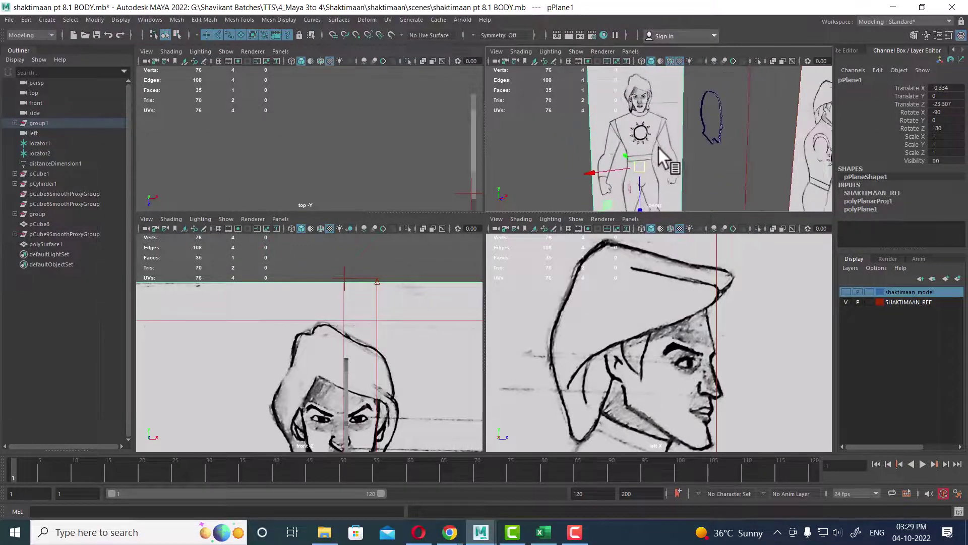
Slide pPlane1 along X from Translate X -0.334 to -0.214 so the face lines up
{"action": "key", "text": "e"}
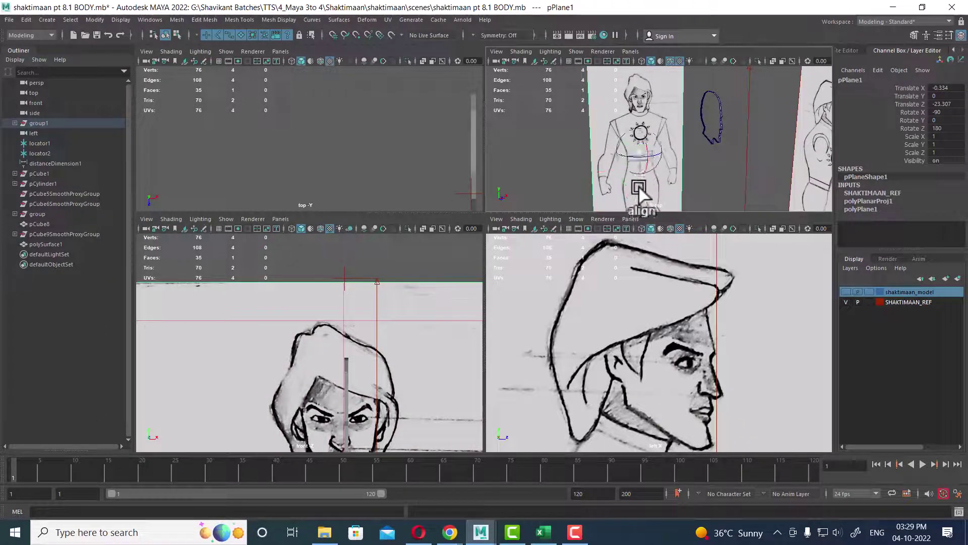
{"action": "middle_click_drag", "start_coordinate": [639, 193], "coordinate": [639, 130]}
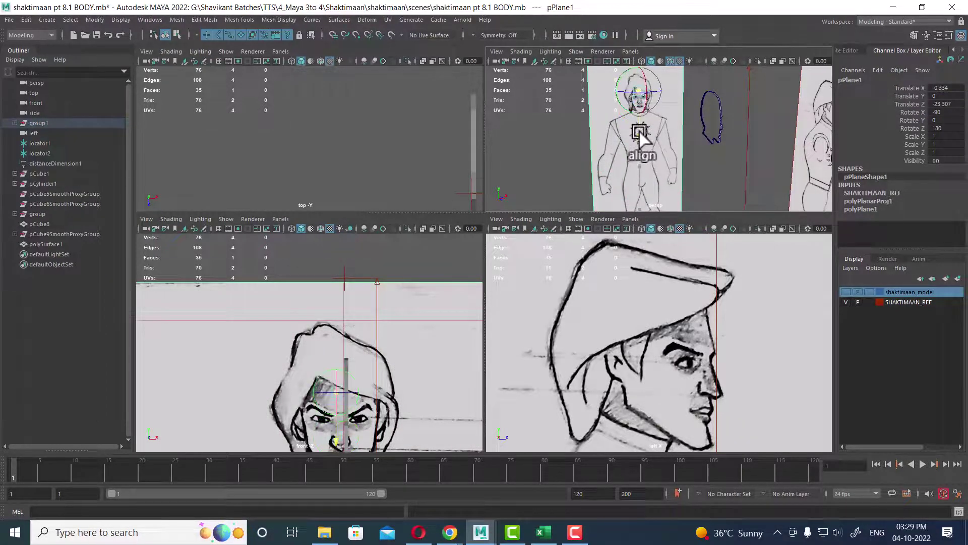
{"action": "key", "text": "w"}
{"action": "scroll", "coordinate": [348, 359], "scroll_direction": "up", "scroll_amount": 3}
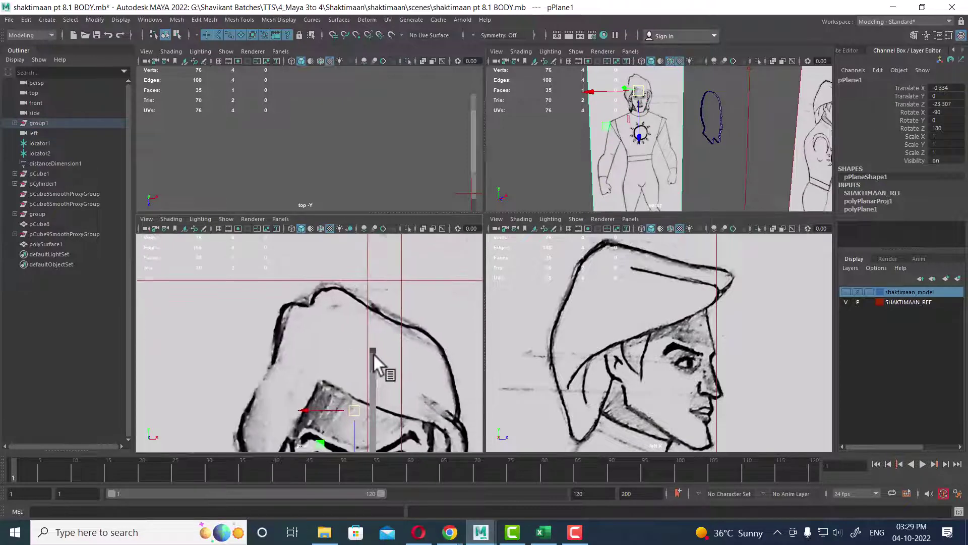
{"action": "scroll", "coordinate": [381, 367], "scroll_direction": "up", "scroll_amount": 3}
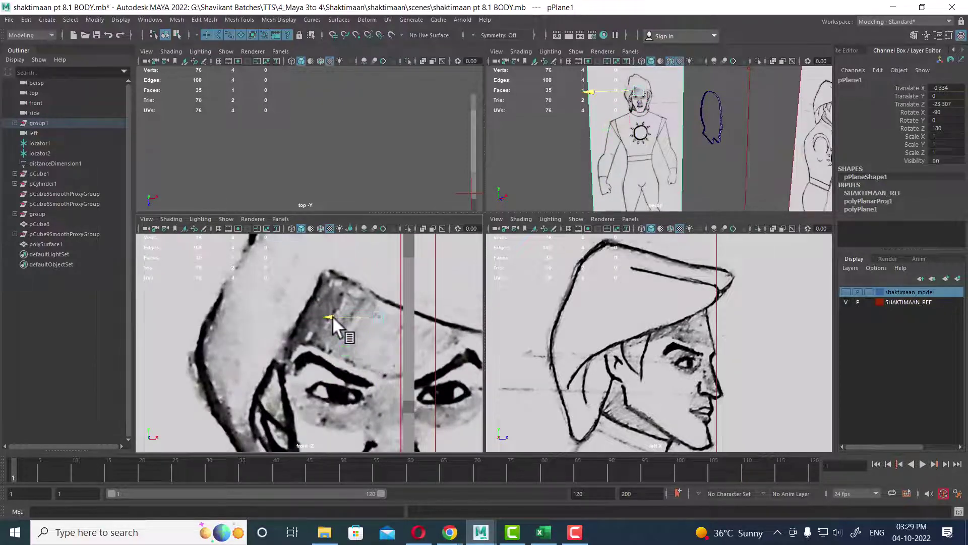
{"action": "left_click_drag", "start_coordinate": [332, 315], "coordinate": [356, 329]}
{"action": "middle_click_drag", "start_coordinate": [355, 329], "coordinate": [404, 275], "text": "alt"}
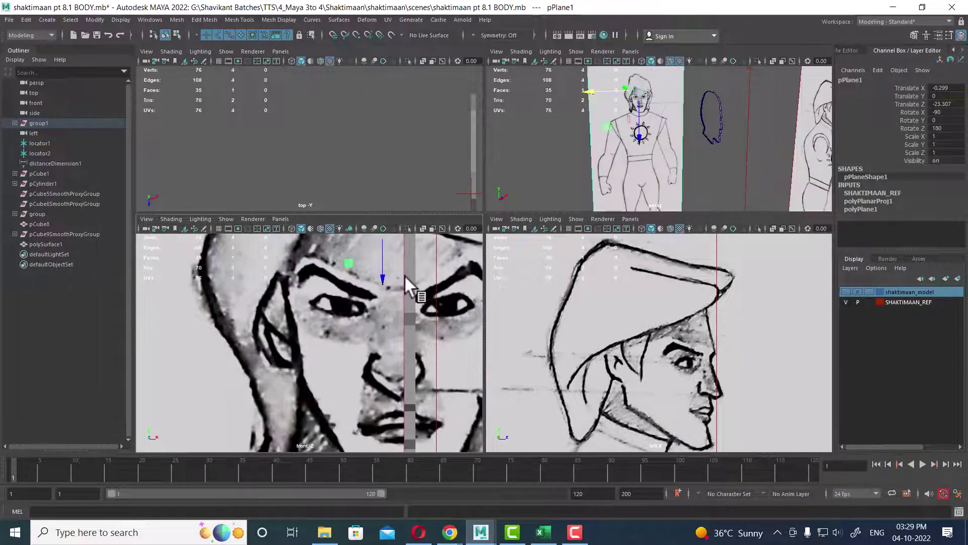
{"action": "middle_click_drag", "start_coordinate": [397, 381], "coordinate": [409, 396], "text": "alt"}
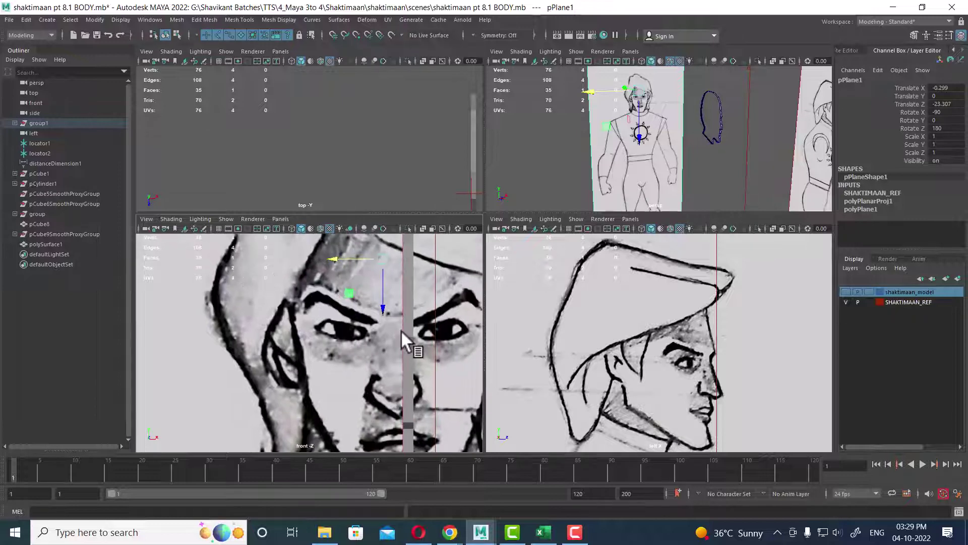
{"action": "middle_click_drag", "start_coordinate": [394, 331], "coordinate": [426, 373], "text": "alt"}
{"action": "key", "text": "space"}
{"action": "mouse_move", "coordinate": [556, 260]}
{"action": "middle_mouse_down", "text": "alt"}
{"action": "mouse_move", "coordinate": [488, 193]}
{"action": "mouse_move", "coordinate": [498, 190]}
{"action": "middle_mouse_up", "text": "alt"}
{"action": "left_click_drag", "start_coordinate": [480, 146], "coordinate": [489, 148]}
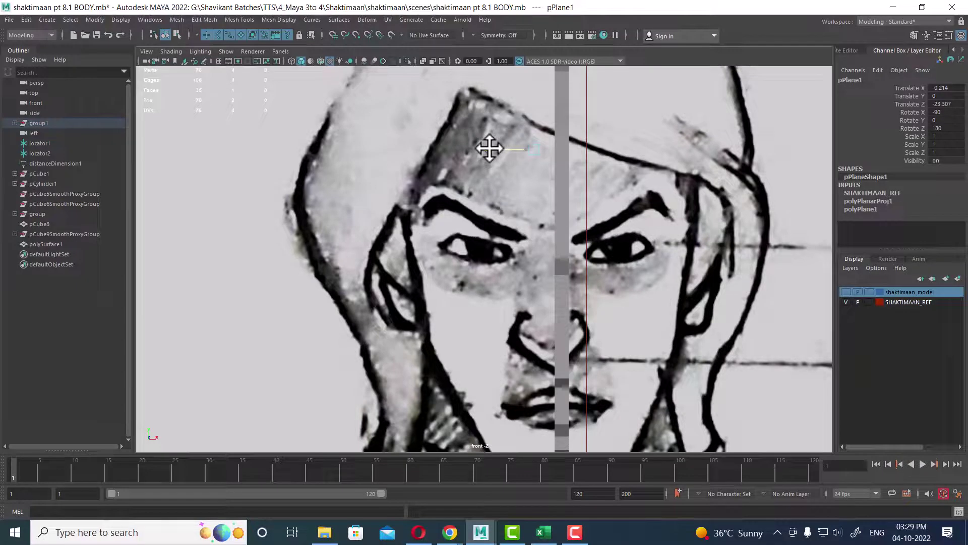
Lock the SHAKTIMAAN_REF layer back to R and reselect polySurface1
{"action": "scroll", "coordinate": [534, 237], "scroll_direction": "down", "scroll_amount": 2}
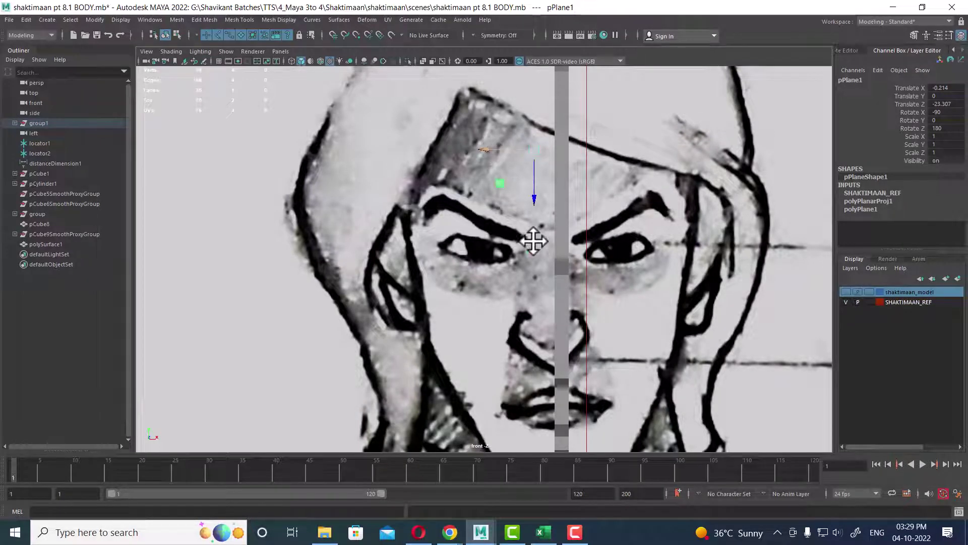
{"action": "scroll", "coordinate": [389, 140], "scroll_direction": "down", "scroll_amount": 2}
{"action": "scroll", "coordinate": [474, 263], "scroll_direction": "down", "scroll_amount": 2}
{"action": "scroll", "coordinate": [522, 256], "scroll_direction": "down", "scroll_amount": 2}
{"action": "scroll", "coordinate": [522, 256], "scroll_direction": "down", "scroll_amount": 2}
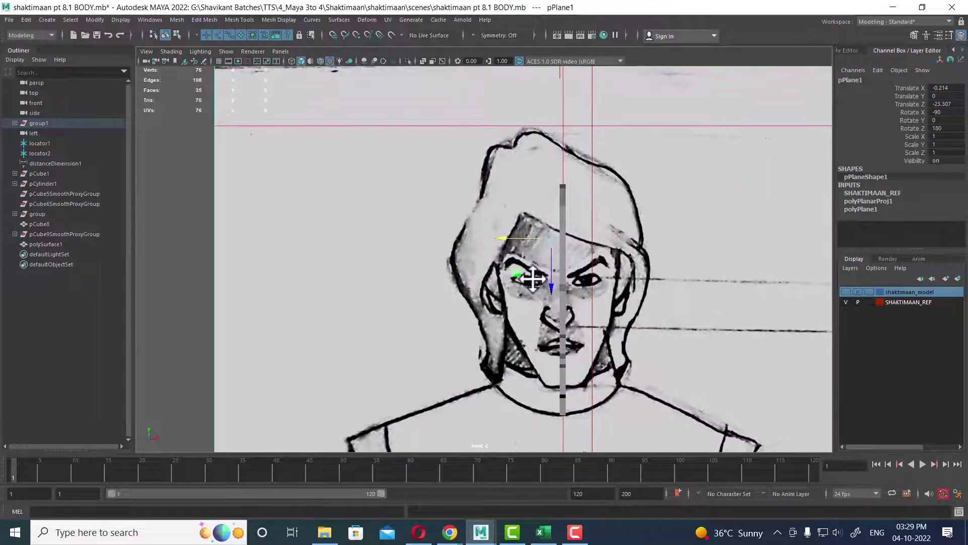
{"action": "key", "text": "space"}
{"action": "scroll", "coordinate": [683, 329], "scroll_direction": "up", "scroll_amount": 2}
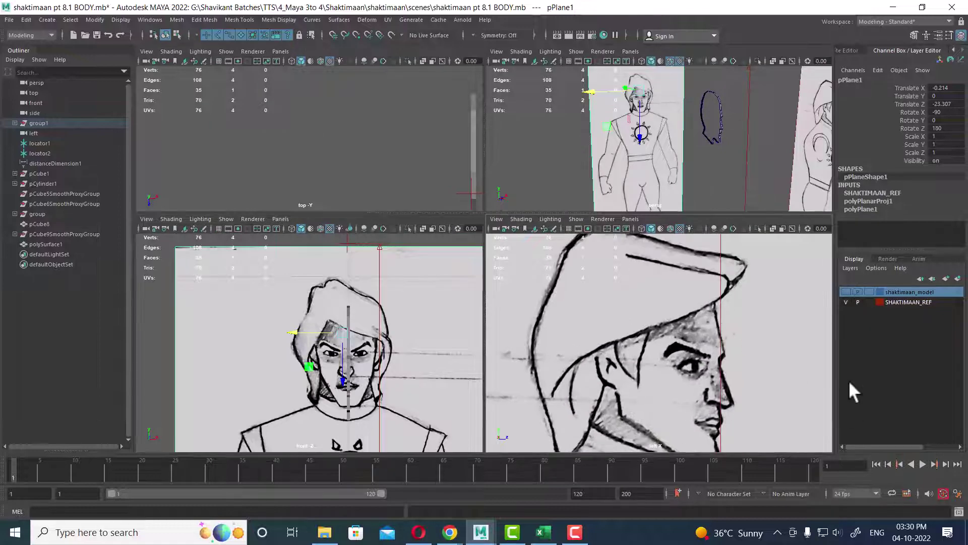
{"action": "left_click", "coordinate": [868, 301]}
{"action": "scroll", "coordinate": [647, 148], "scroll_direction": "up", "scroll_amount": 1}
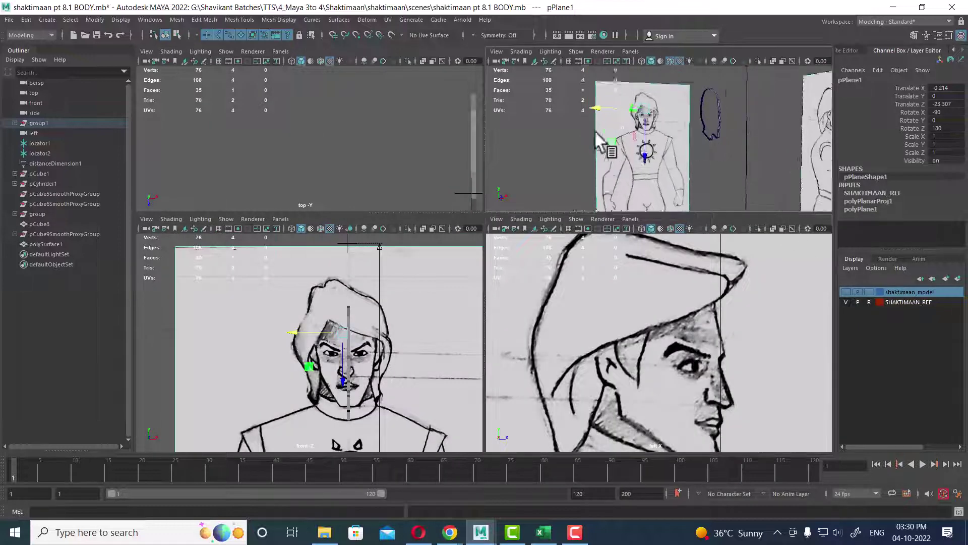
{"action": "scroll", "coordinate": [647, 148], "scroll_direction": "up", "scroll_amount": 2}
{"action": "left_click", "coordinate": [761, 117]}
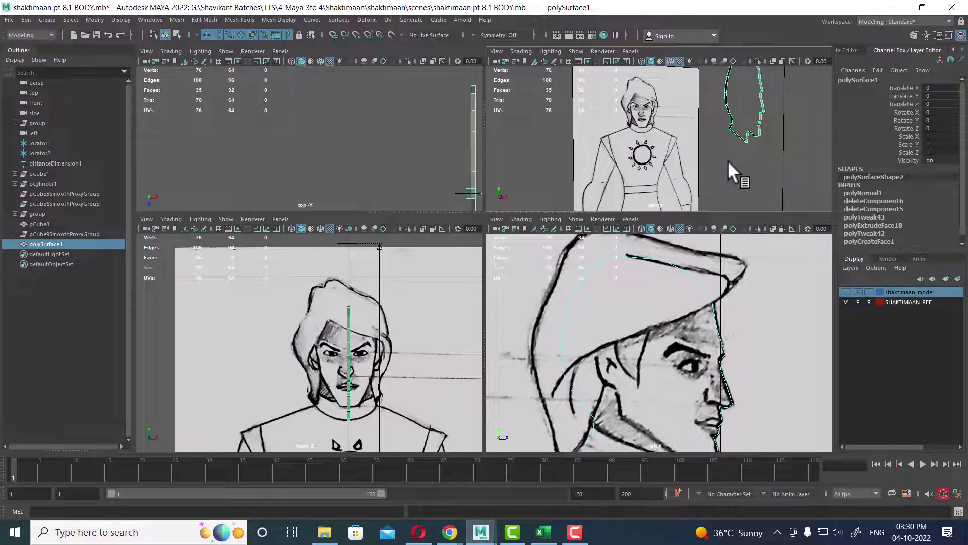
Reselect the outline mesh and zoom the side view in toward the face
{"action": "left_click", "coordinate": [787, 166]}
{"action": "left_click", "coordinate": [757, 129]}
{"action": "scroll", "coordinate": [353, 373], "scroll_direction": "up", "scroll_amount": 1}
{"action": "scroll", "coordinate": [701, 368], "scroll_direction": "up", "scroll_amount": 1}
{"action": "middle_click_drag", "start_coordinate": [701, 368], "coordinate": [676, 357], "text": "alt"}
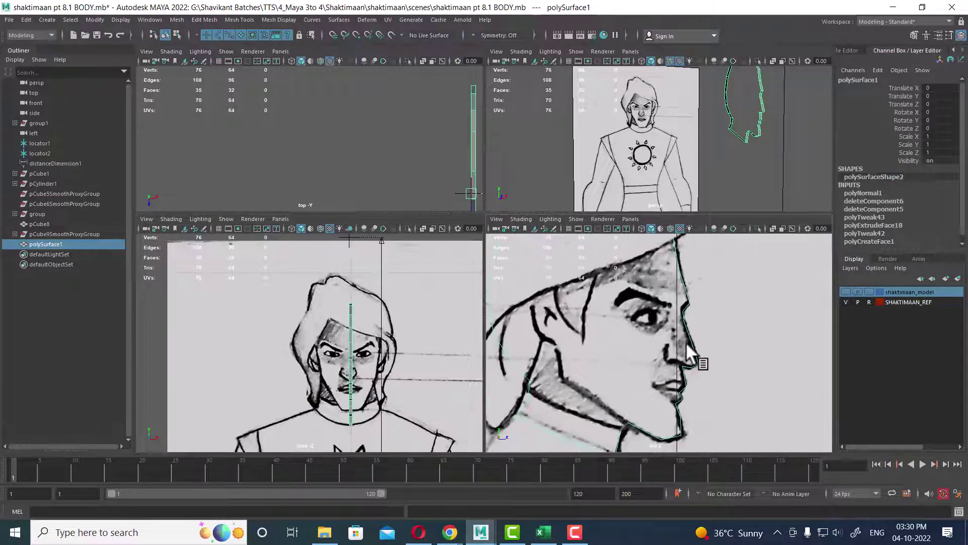
{"action": "scroll", "coordinate": [438, 381], "scroll_direction": "up", "scroll_amount": 2}
{"action": "scroll", "coordinate": [403, 388], "scroll_direction": "up", "scroll_amount": 2}
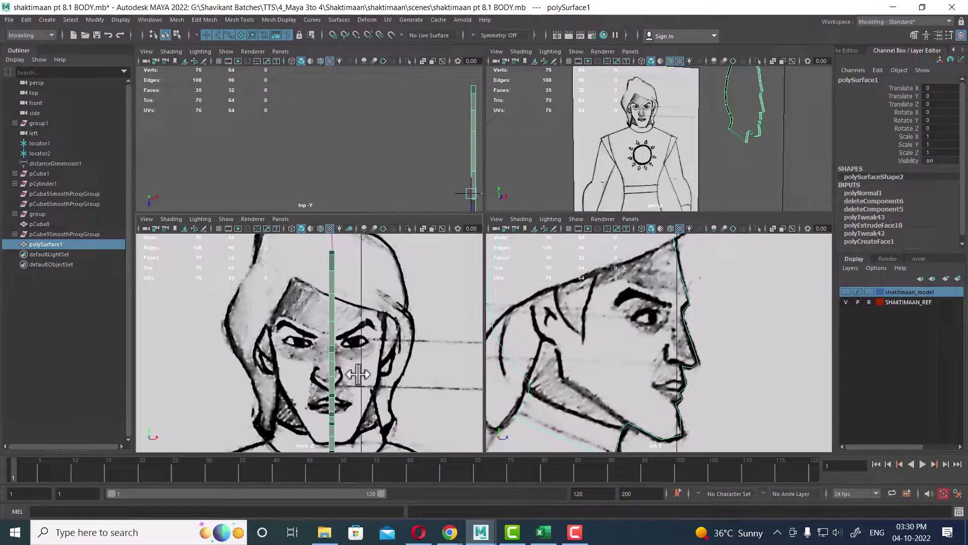
{"action": "scroll", "coordinate": [381, 392], "scroll_direction": "up", "scroll_amount": 2}
{"action": "scroll", "coordinate": [382, 393], "scroll_direction": "up", "scroll_amount": 1}
{"action": "scroll", "coordinate": [353, 391], "scroll_direction": "up", "scroll_amount": 1}
{"action": "scroll", "coordinate": [329, 390], "scroll_direction": "up", "scroll_amount": 1}
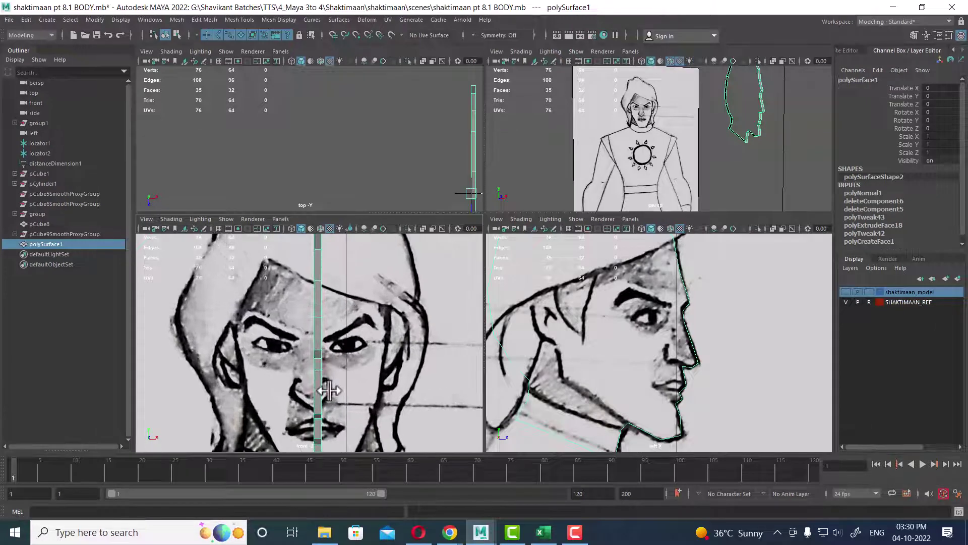
Maximize the front view, zoom close on the eyes, and clear the selection
{"action": "key", "text": "space"}
{"action": "scroll", "coordinate": [540, 324], "scroll_direction": "up", "scroll_amount": 2}
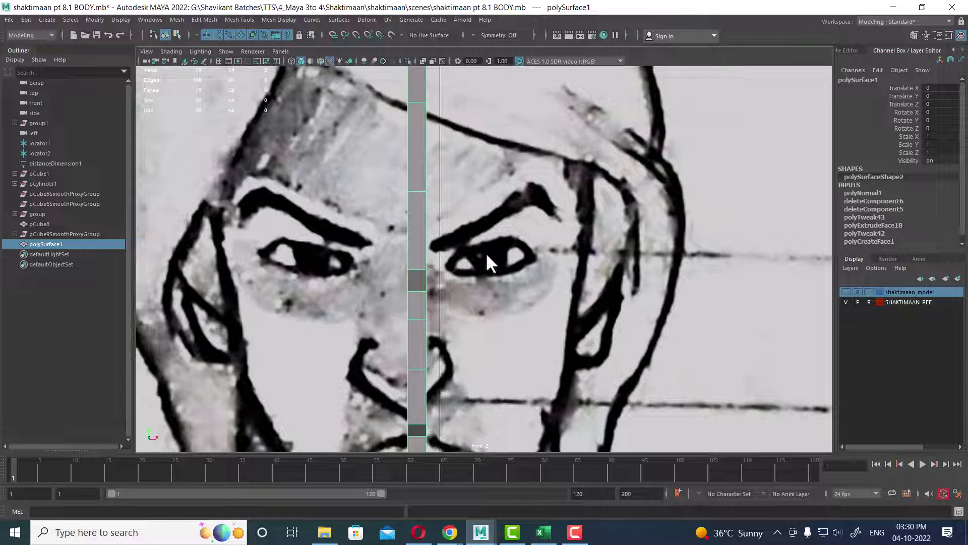
{"action": "scroll", "coordinate": [486, 255], "scroll_direction": "up", "scroll_amount": 2}
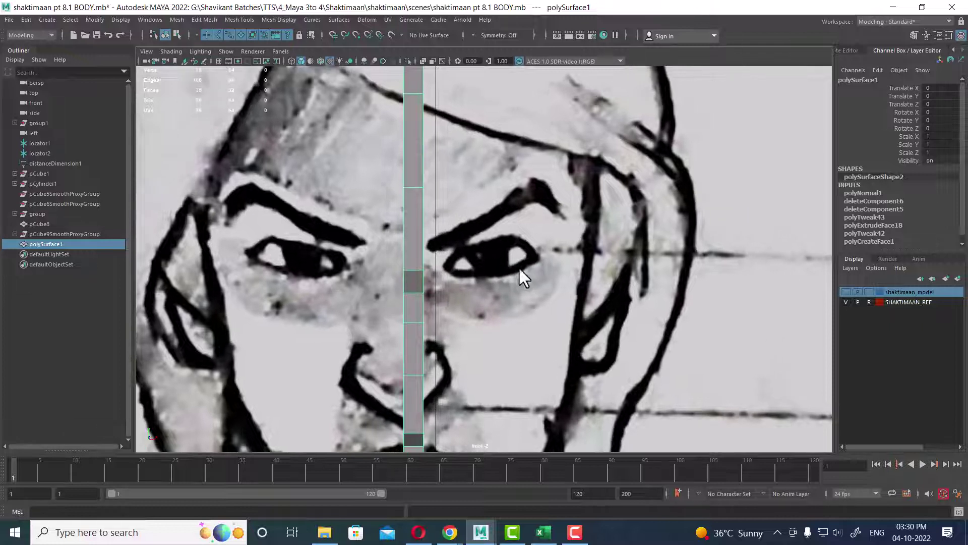
{"action": "left_click", "coordinate": [527, 272]}
{"action": "right_click", "coordinate": [534, 236], "text": "shift"}
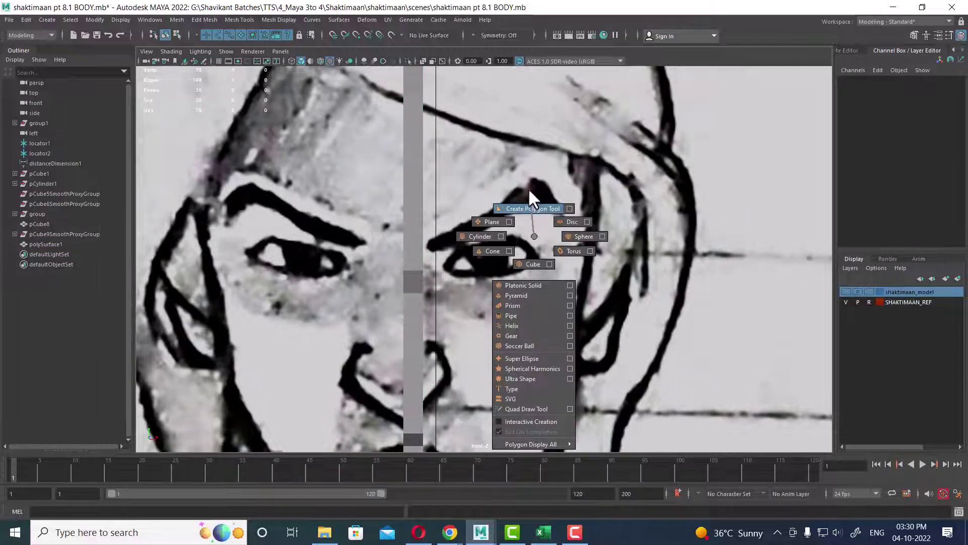
Trace the reference eye with a seven-point polygon, checking it in wireframe and textured shading
{"action": "left_click", "coordinate": [529, 208]}
{"action": "scroll", "coordinate": [486, 292], "scroll_direction": "up", "scroll_amount": 2}
{"action": "scroll", "coordinate": [471, 312], "scroll_direction": "up", "scroll_amount": 2}
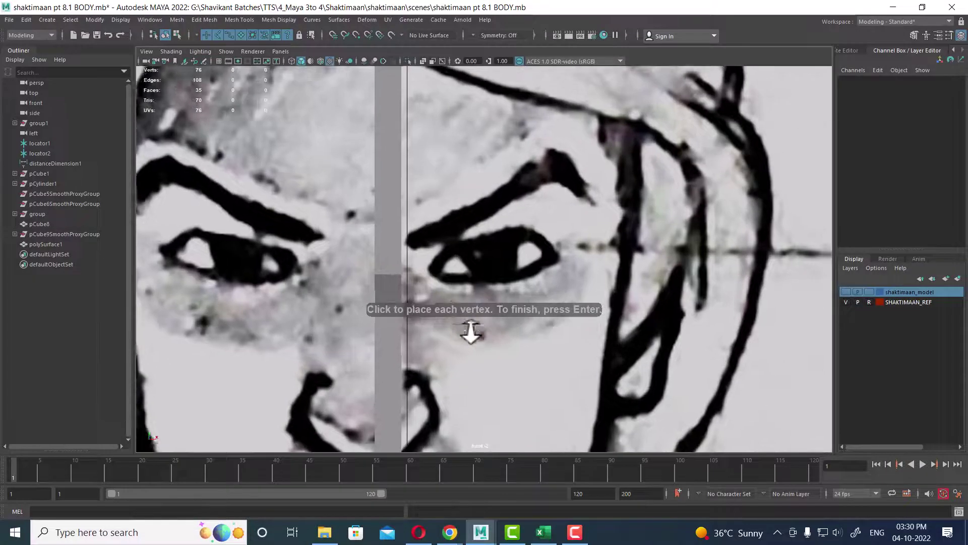
{"action": "left_click", "coordinate": [436, 272]}
{"action": "left_click", "coordinate": [446, 250]}
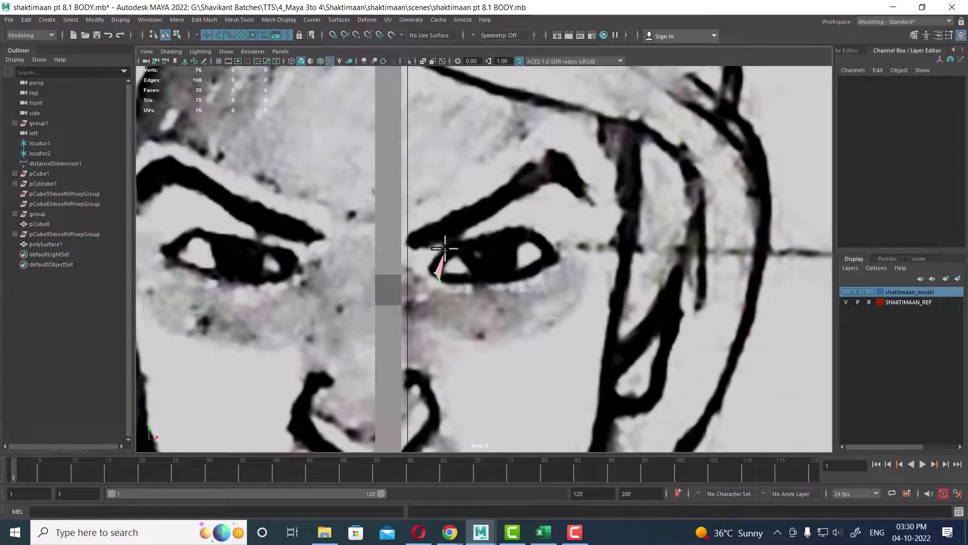
{"action": "left_click", "coordinate": [476, 245]}
{"action": "left_click", "coordinate": [507, 233]}
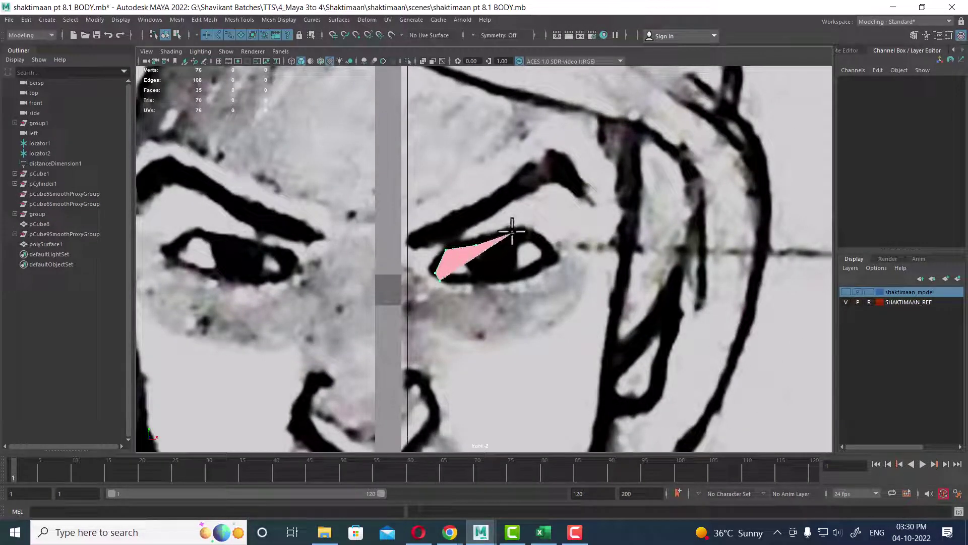
{"action": "left_click", "coordinate": [530, 232]}
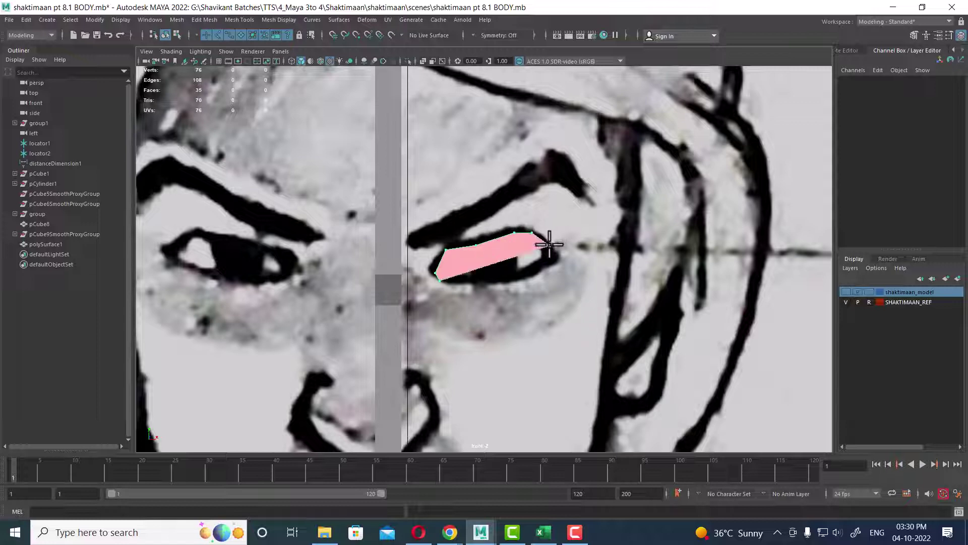
{"action": "left_click", "coordinate": [558, 260]}
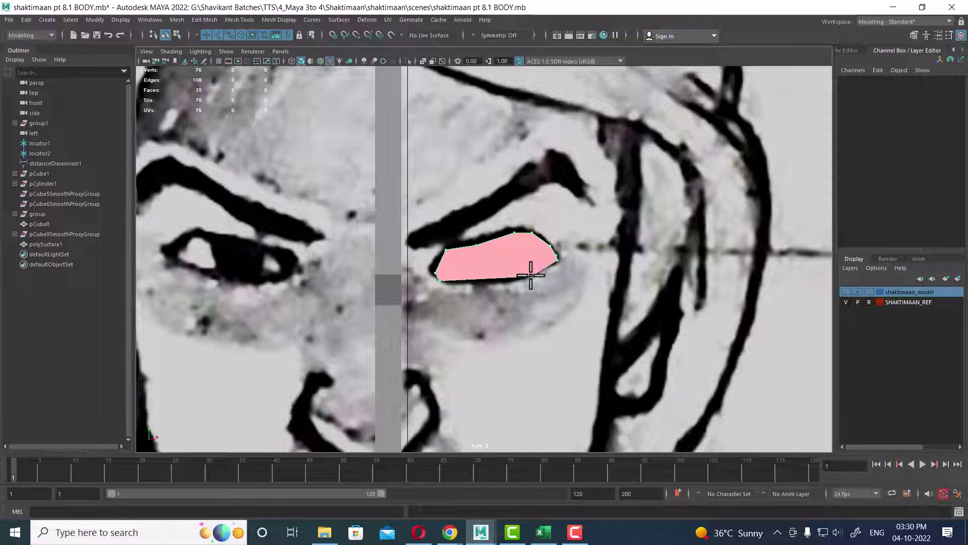
{"action": "left_click", "coordinate": [532, 276]}
{"action": "key", "text": "4"}
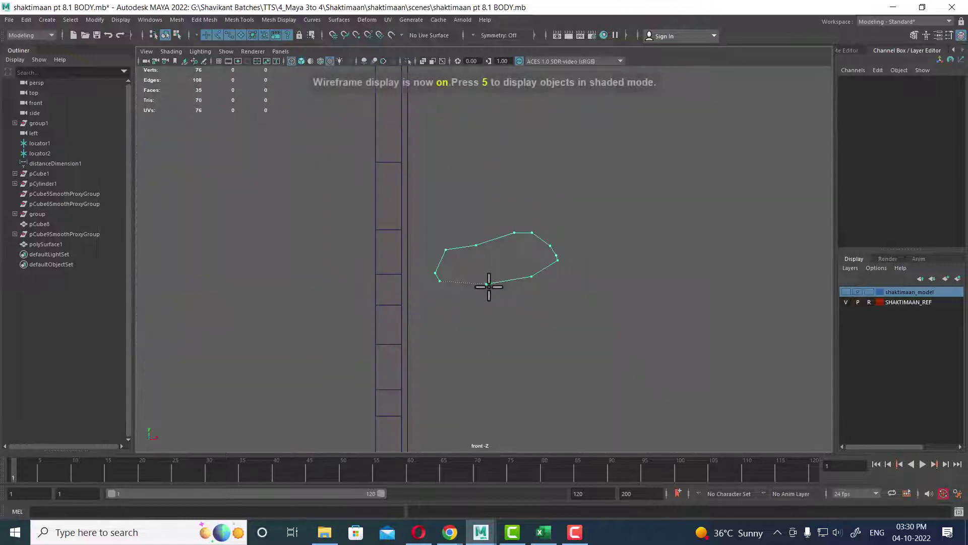
{"action": "key", "text": "5"}
{"action": "key", "text": "6"}
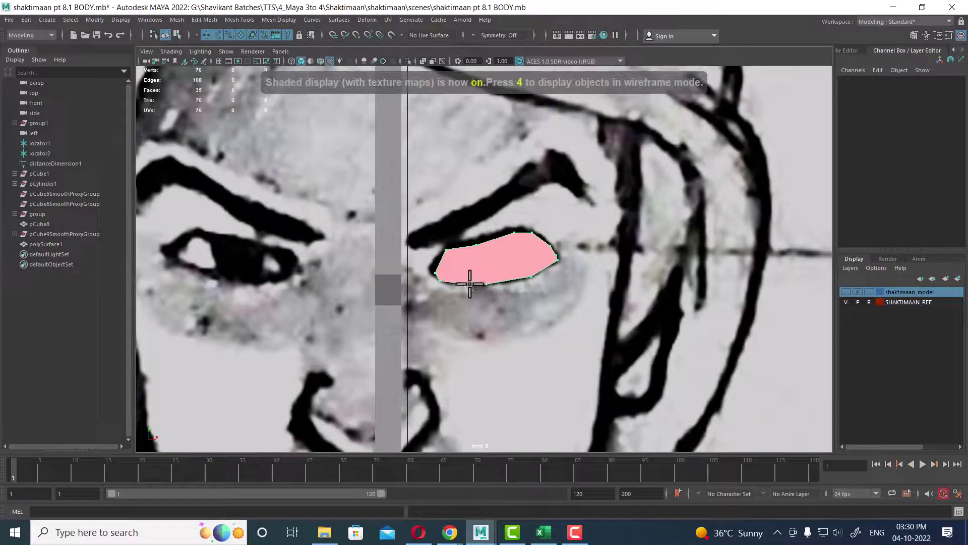
Finish the eye polygon and move its lower-left vertex out to the eye corner
{"action": "key", "text": "Return"}
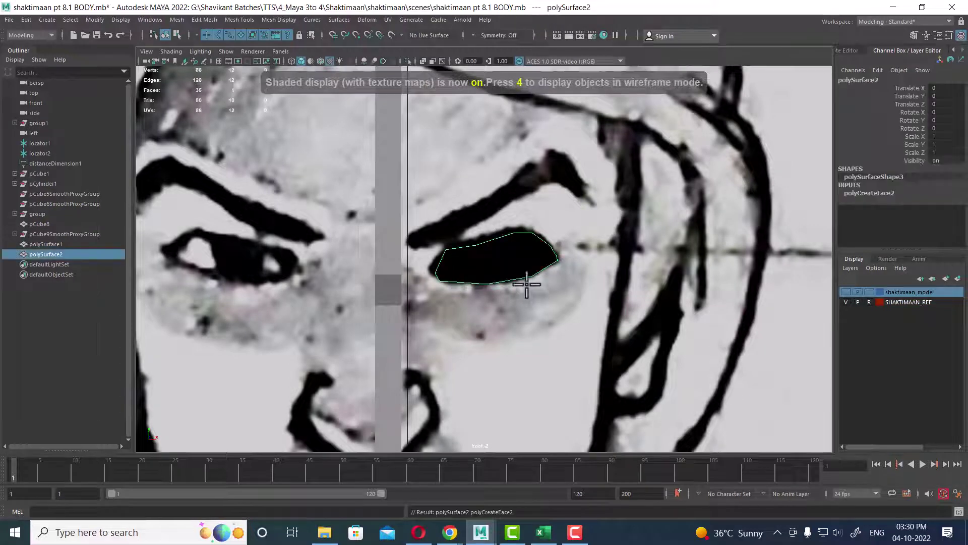
{"action": "scroll", "coordinate": [520, 252], "scroll_direction": "up", "scroll_amount": 2}
{"action": "right_click", "coordinate": [537, 237]}
{"action": "right_click_drag", "start_coordinate": [536, 237], "coordinate": [460, 229]}
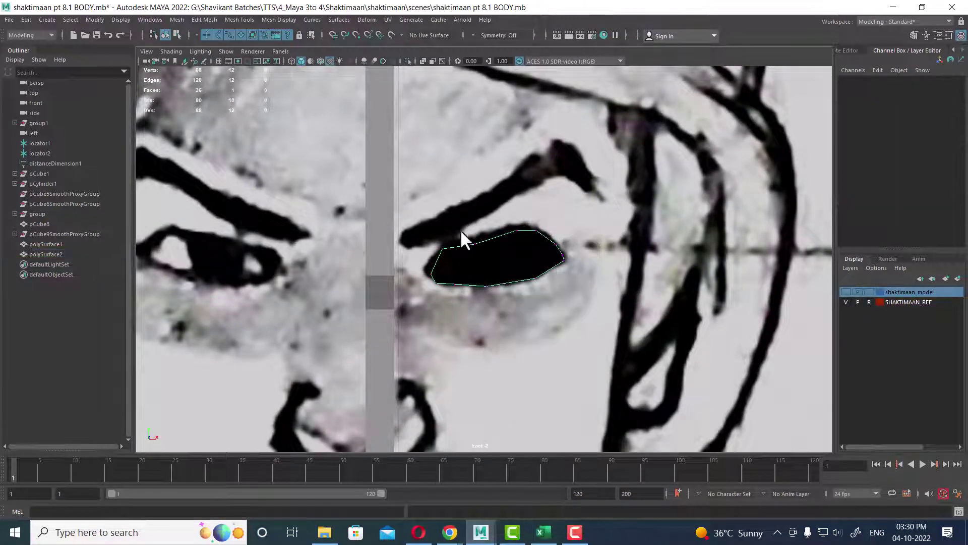
{"action": "scroll", "coordinate": [460, 231], "scroll_direction": "up", "scroll_amount": 2}
{"action": "left_click", "coordinate": [474, 241]}
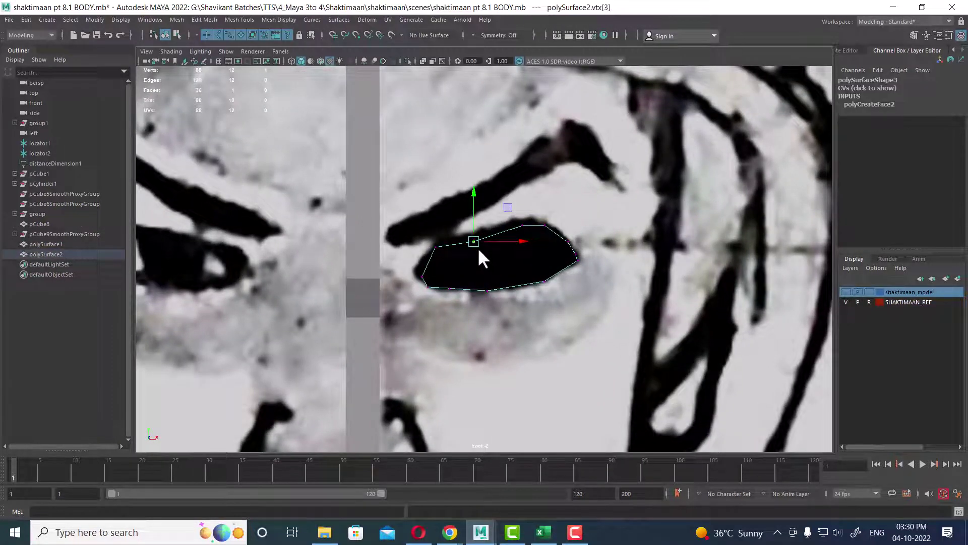
{"action": "left_click", "coordinate": [424, 276]}
{"action": "left_click_drag", "start_coordinate": [425, 280], "coordinate": [415, 274]}
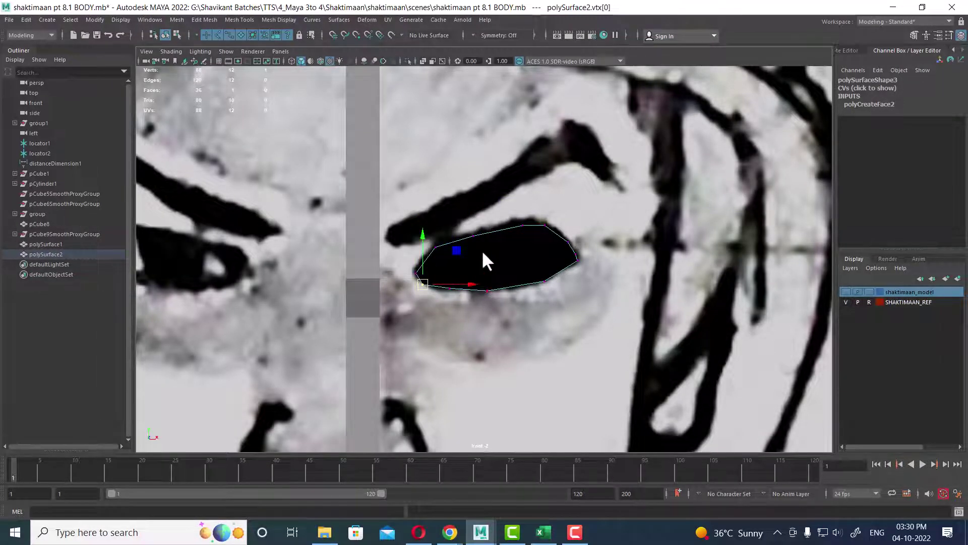
Select the eye polygon's top and bottom vertices to refine them against the outline
{"action": "scroll", "coordinate": [482, 250], "scroll_direction": "up", "scroll_amount": 1}
{"action": "scroll", "coordinate": [563, 269], "scroll_direction": "up", "scroll_amount": 1}
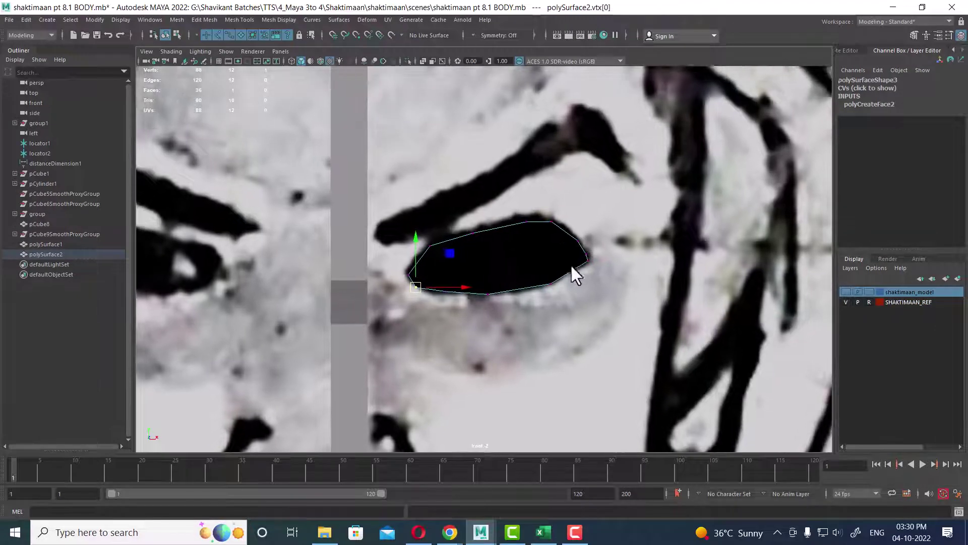
{"action": "scroll", "coordinate": [560, 233], "scroll_direction": "up", "scroll_amount": 1}
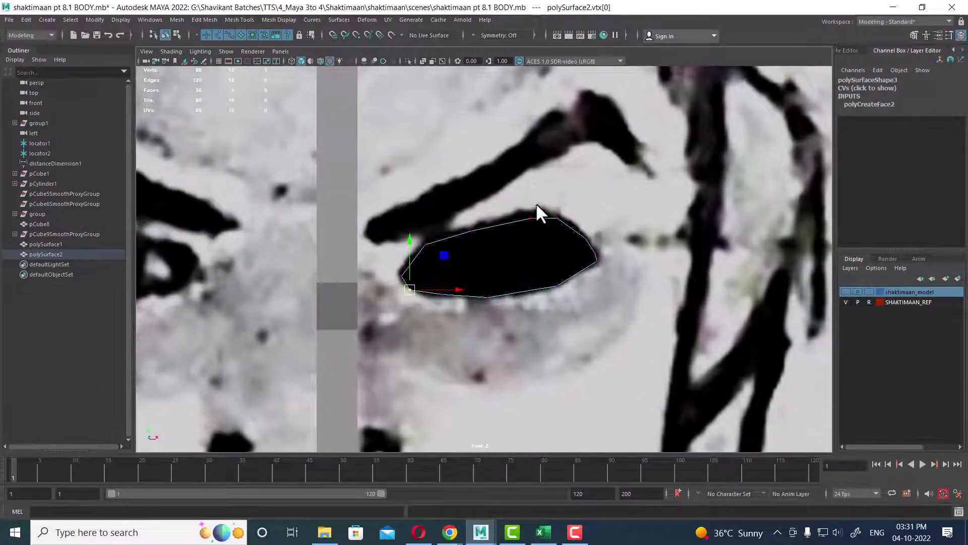
{"action": "left_click", "coordinate": [532, 221]}
{"action": "left_click_drag", "start_coordinate": [477, 306], "coordinate": [485, 290]}
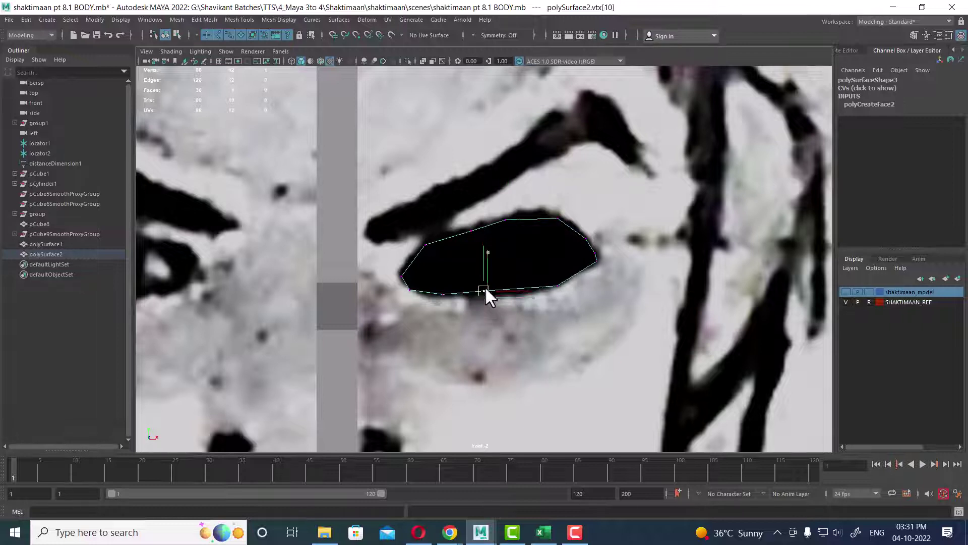
{"action": "scroll", "coordinate": [476, 290], "scroll_direction": "down", "scroll_amount": 3}
Reverse the eye face's normals in the perspective view
{"action": "key", "text": "space"}
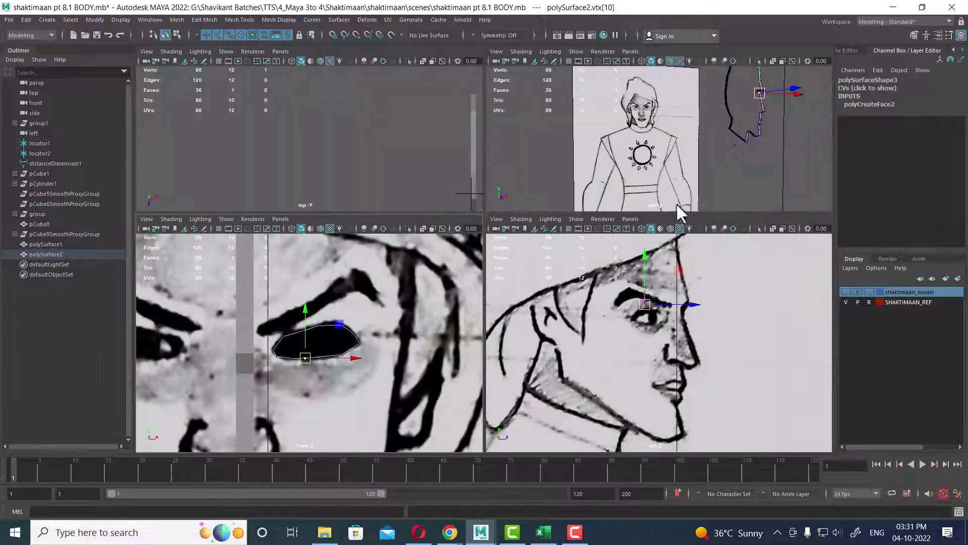
{"action": "key", "text": "f"}
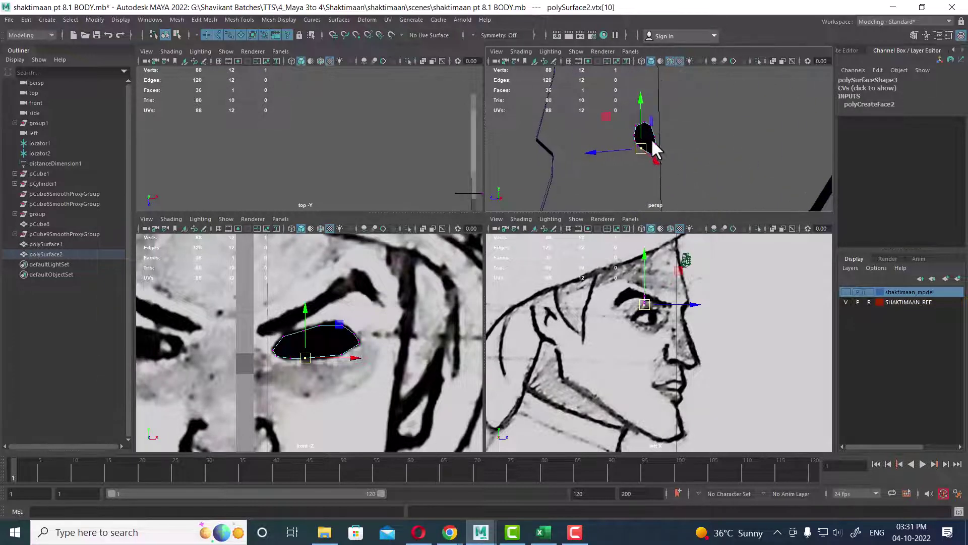
{"action": "right_click_drag", "start_coordinate": [651, 137], "coordinate": [654, 153]}
{"action": "left_click", "coordinate": [649, 141]}
{"action": "right_click_drag", "start_coordinate": [625, 123], "coordinate": [657, 142], "text": "shift"}
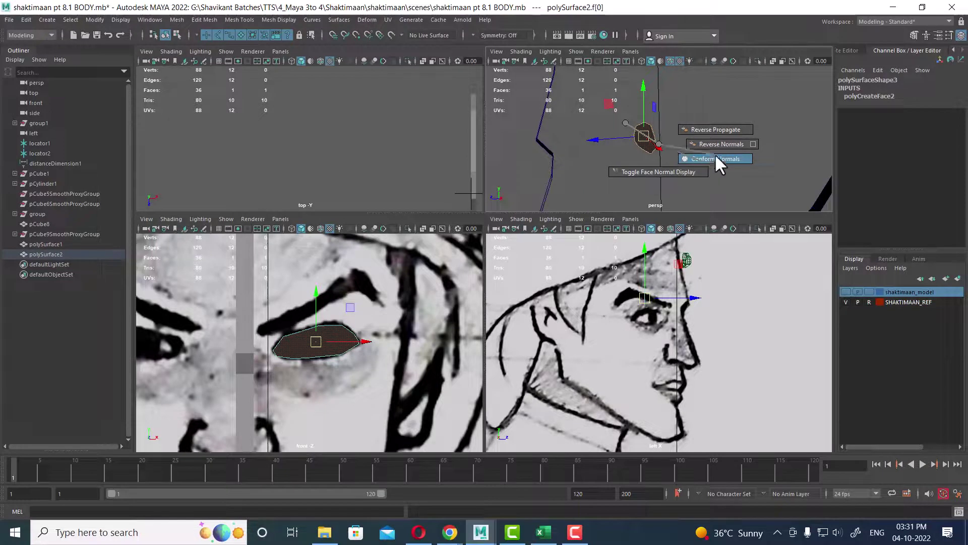
{"action": "right_click_drag", "start_coordinate": [730, 137], "coordinate": [730, 138], "text": "shift"}
Deselect the face and select all border edges of the eye polygon
{"action": "left_click", "coordinate": [721, 141]}
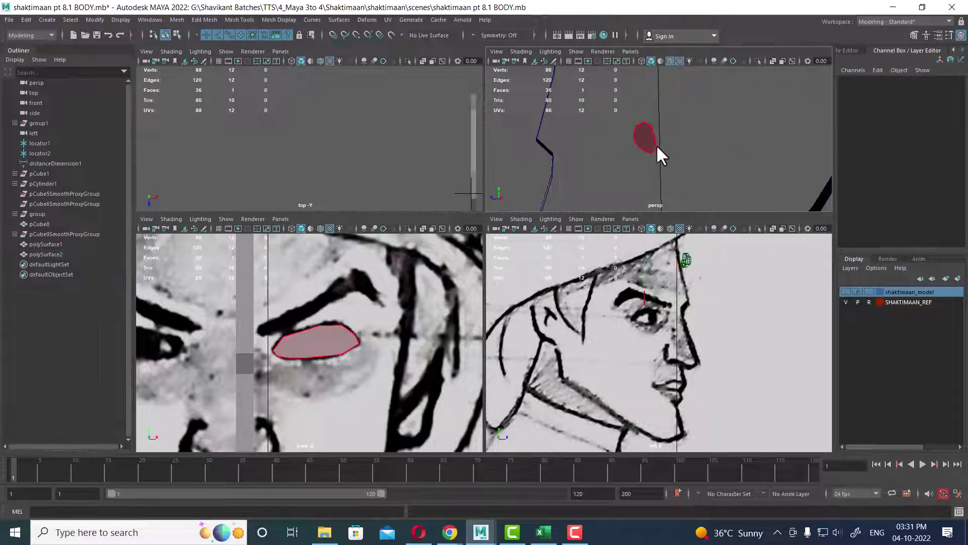
{"action": "left_click_drag", "start_coordinate": [656, 145], "coordinate": [643, 155], "text": "alt"}
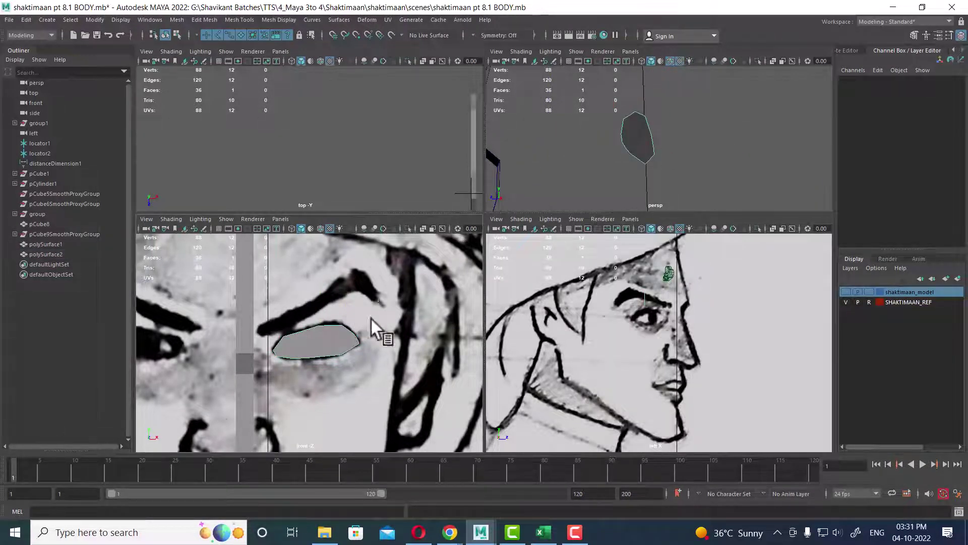
{"action": "left_click_drag", "start_coordinate": [371, 316], "coordinate": [326, 339]}
Extrude the border edges and push them outward into a rim (Local Translate Y 0.102)
{"action": "right_click_drag", "start_coordinate": [340, 285], "coordinate": [357, 347], "text": "shift"}
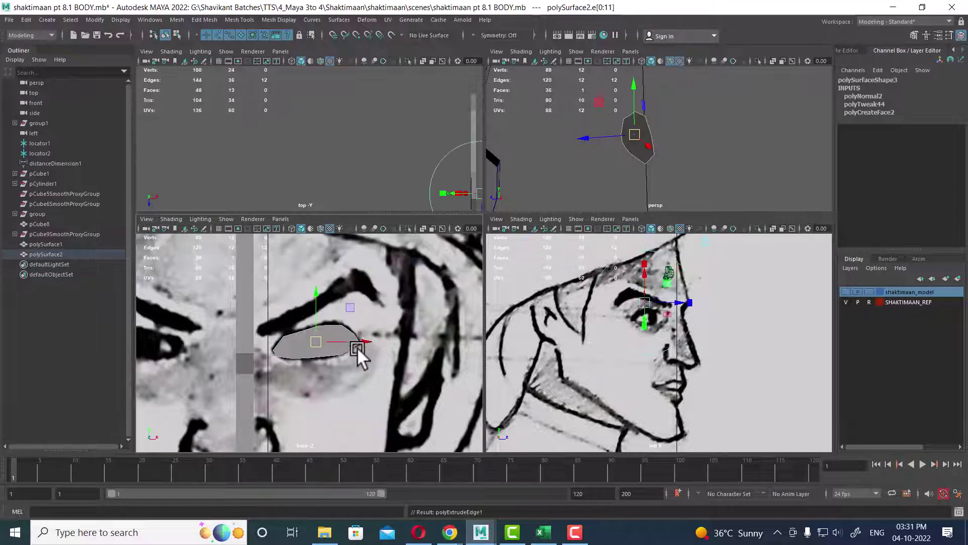
{"action": "scroll", "coordinate": [663, 156], "scroll_direction": "up", "scroll_amount": 5}
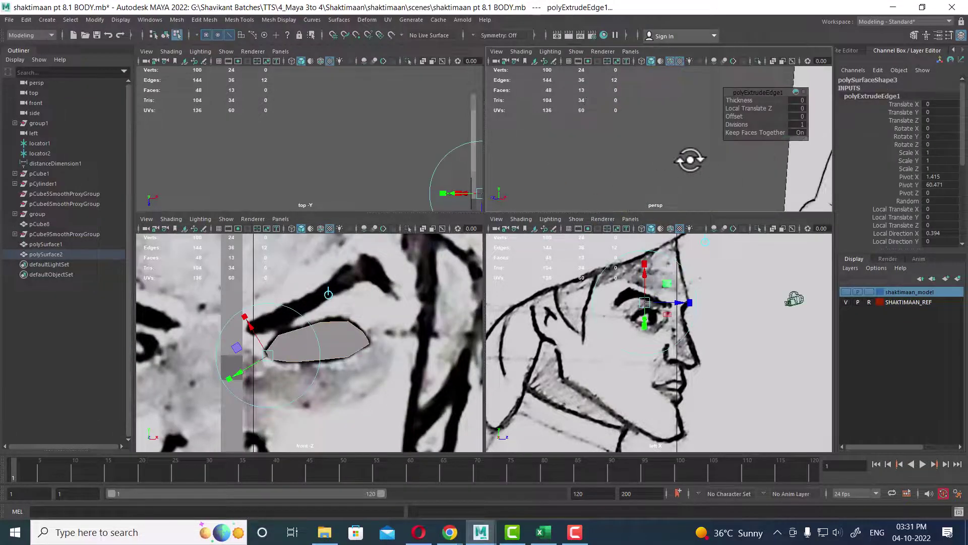
{"action": "scroll", "coordinate": [619, 149], "scroll_direction": "down", "scroll_amount": 4}
{"action": "key", "text": "space"}
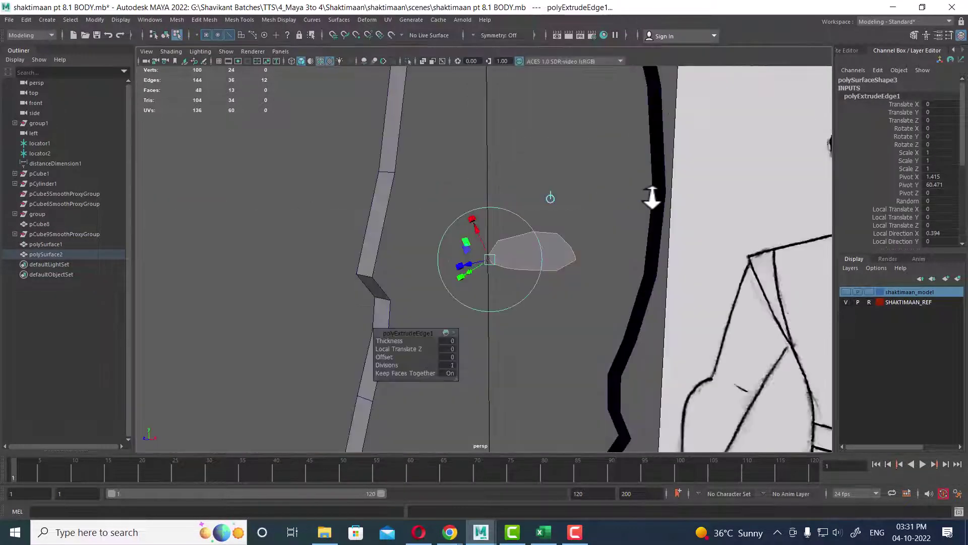
{"action": "left_click_drag", "start_coordinate": [546, 233], "coordinate": [510, 282], "text": "alt"}
{"action": "scroll", "coordinate": [509, 283], "scroll_direction": "up", "scroll_amount": 3}
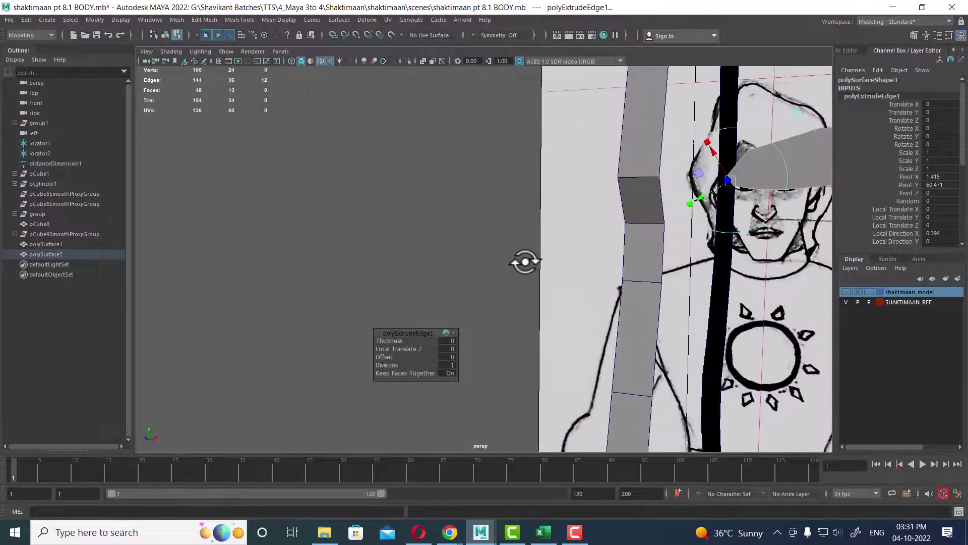
{"action": "mouse_move", "coordinate": [522, 263]}
{"action": "middle_mouse_down", "text": "alt"}
{"action": "mouse_move", "coordinate": [618, 245]}
{"action": "mouse_move", "coordinate": [676, 210]}
{"action": "middle_mouse_up", "text": "alt"}
{"action": "left_click_drag", "start_coordinate": [668, 215], "coordinate": [673, 215]}
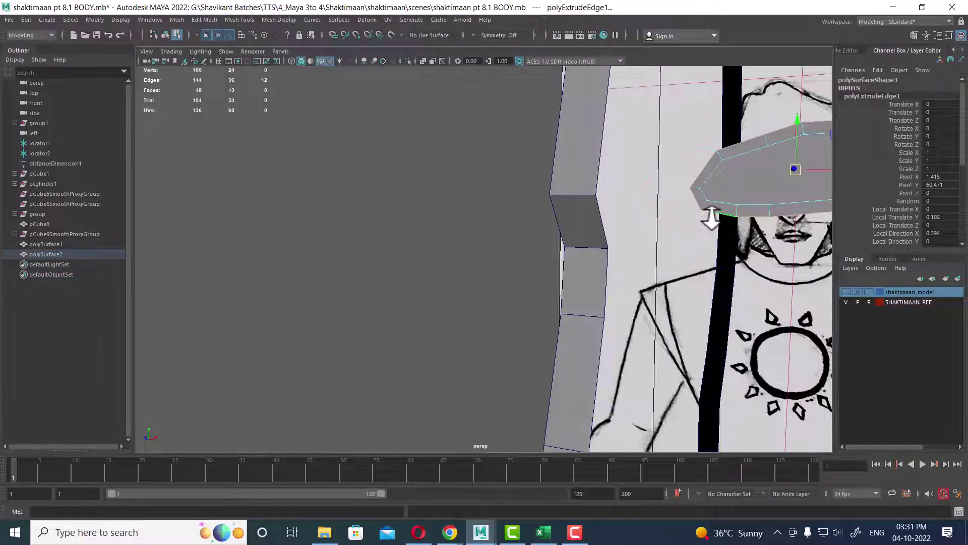
{"action": "middle_click_drag", "start_coordinate": [708, 212], "coordinate": [681, 205], "text": "alt"}
Delete the polygon's centre face to leave a ring, then inspect it from the side
{"action": "right_click", "coordinate": [671, 186]}
{"action": "left_click", "coordinate": [666, 178]}
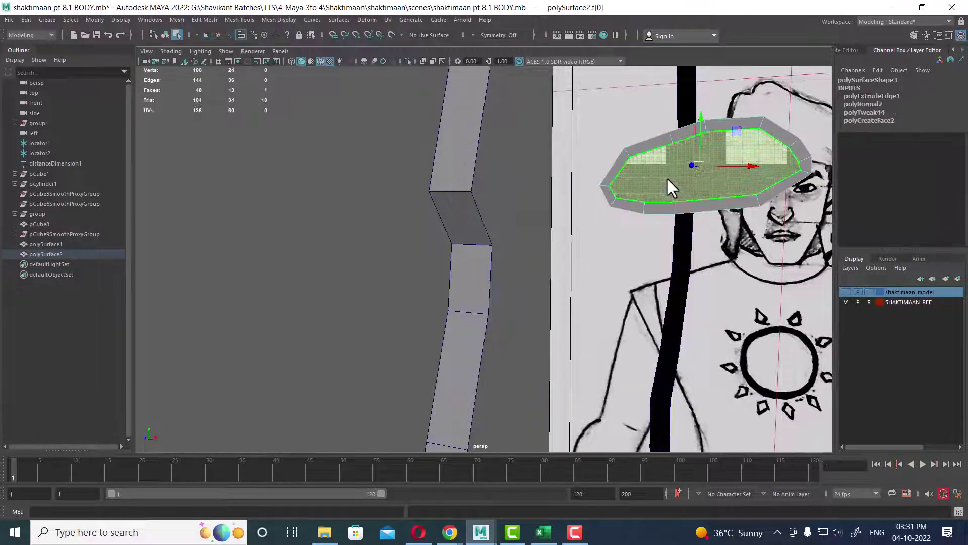
{"action": "key", "text": "Delete"}
{"action": "right_click_drag", "start_coordinate": [666, 151], "coordinate": [646, 177]}
{"action": "scroll", "coordinate": [579, 168], "scroll_direction": "down", "scroll_amount": 3}
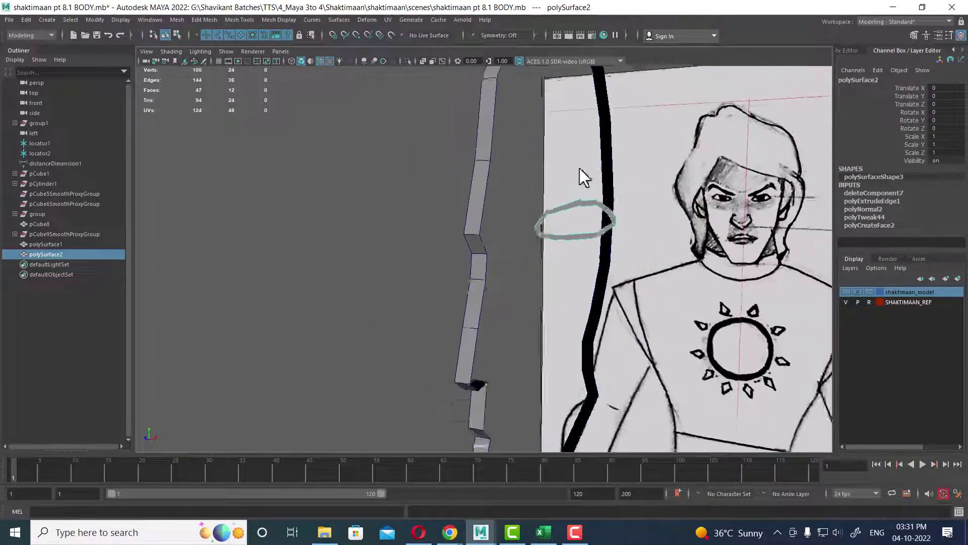
{"action": "mouse_move", "coordinate": [579, 168]}
{"action": "left_mouse_down", "text": "alt"}
{"action": "mouse_move", "coordinate": [534, 249]}
{"action": "mouse_move", "coordinate": [564, 250]}
{"action": "mouse_move", "coordinate": [551, 248]}
{"action": "left_mouse_up", "text": "alt"}
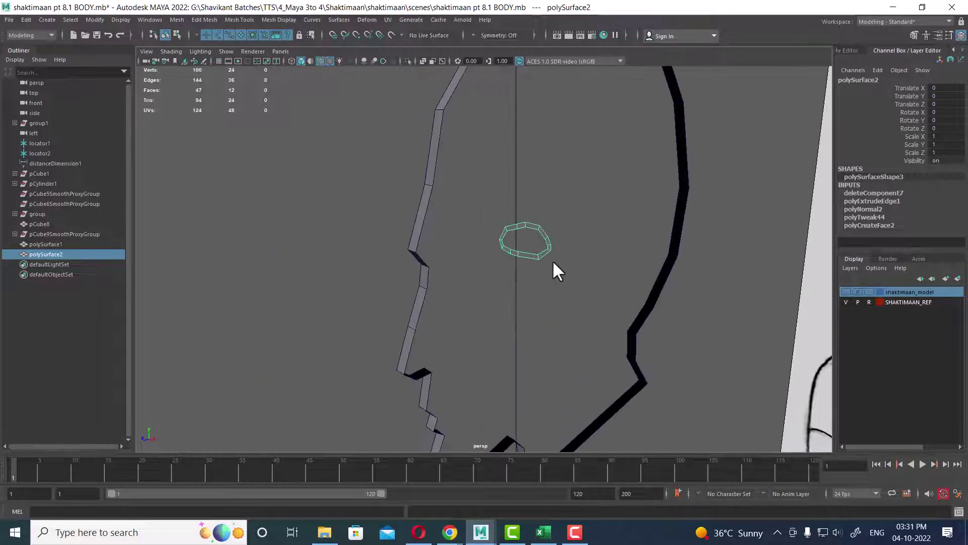
{"action": "left_click_drag", "start_coordinate": [537, 293], "coordinate": [463, 441], "text": "alt"}
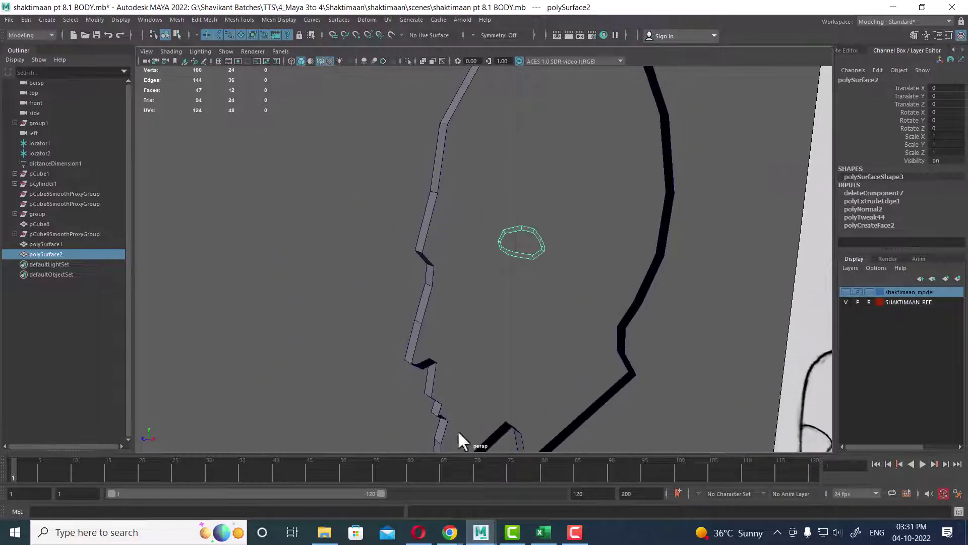
Create a polygon sphere for the eyeball and raise it to eye height
{"action": "left_click", "coordinate": [47, 19]}
{"action": "mouse_move", "coordinate": [77, 56]}
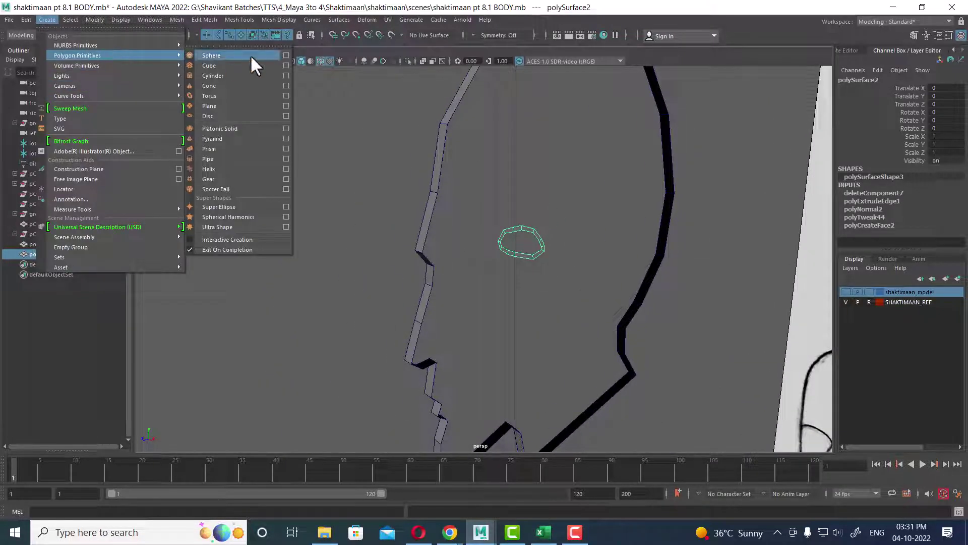
{"action": "left_click", "coordinate": [252, 54]}
{"action": "scroll", "coordinate": [568, 246], "scroll_direction": "down", "scroll_amount": 5}
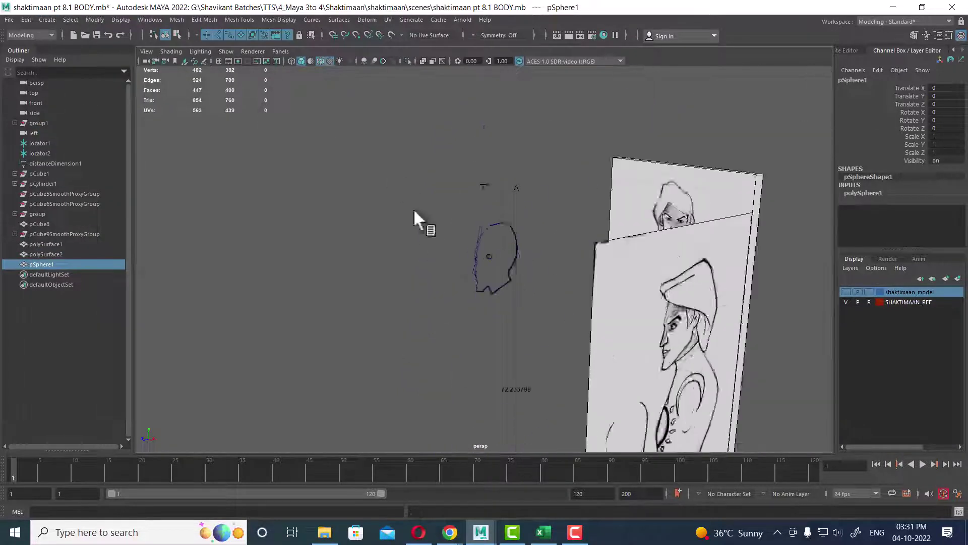
{"action": "scroll", "coordinate": [414, 208], "scroll_direction": "down", "scroll_amount": 3}
{"action": "mouse_move", "coordinate": [483, 339]}
{"action": "left_mouse_down"}
{"action": "mouse_move", "coordinate": [489, 208]}
{"action": "mouse_move", "coordinate": [493, 238]}
{"action": "left_mouse_up"}
{"action": "key", "text": "space"}
{"action": "scroll", "coordinate": [327, 384], "scroll_direction": "down", "scroll_amount": 3}
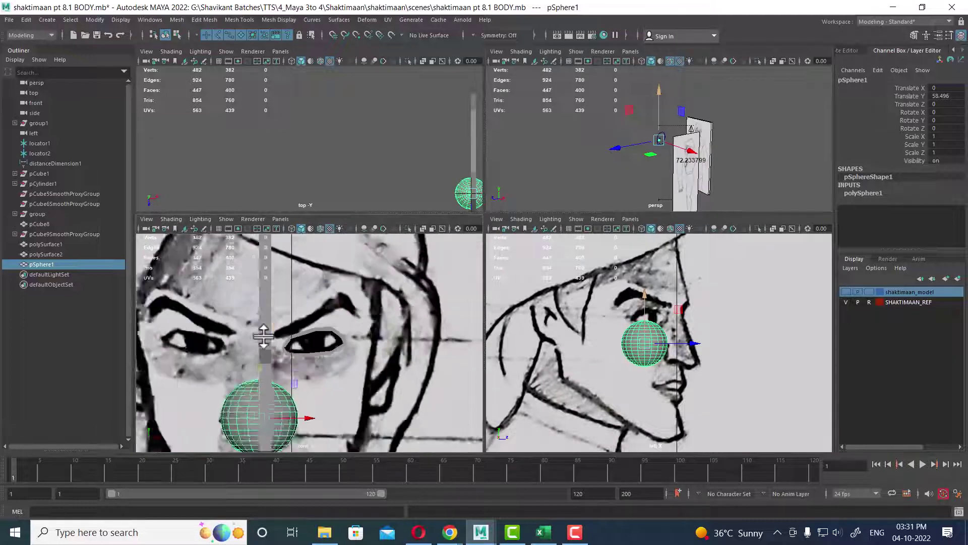
{"action": "middle_click_drag", "start_coordinate": [267, 287], "coordinate": [281, 339], "text": "alt"}
Rotate the sphere 90° on X and move it up toward the eye
{"action": "key", "text": "e"}
{"action": "mouse_move", "coordinate": [280, 338]}
{"action": "left_mouse_down"}
{"action": "mouse_move", "coordinate": [271, 319]}
{"action": "mouse_move", "coordinate": [269, 350]}
{"action": "left_mouse_up"}
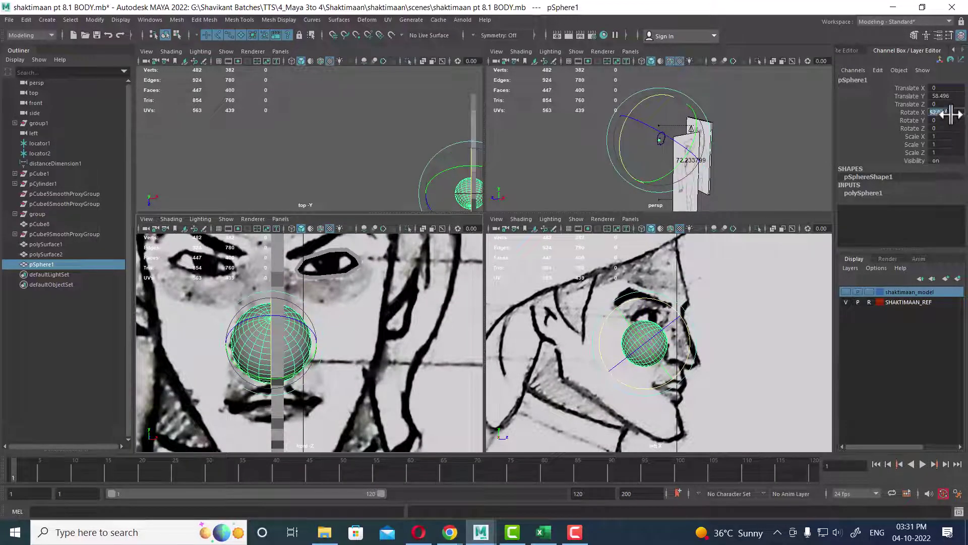
{"action": "type", "text": "0"}
{"action": "key", "text": "Return"}
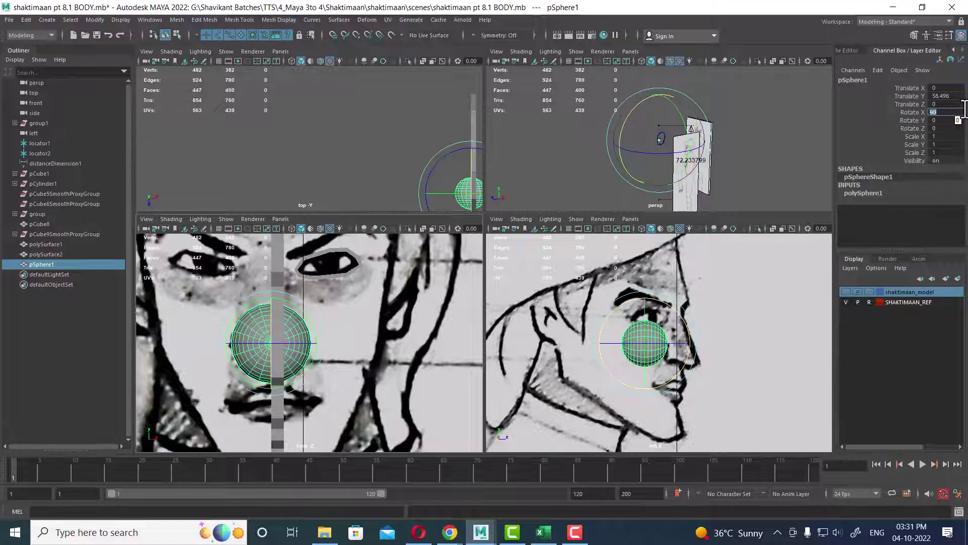
{"action": "scroll", "coordinate": [281, 383], "scroll_direction": "up", "scroll_amount": 3}
{"action": "key", "text": "w"}
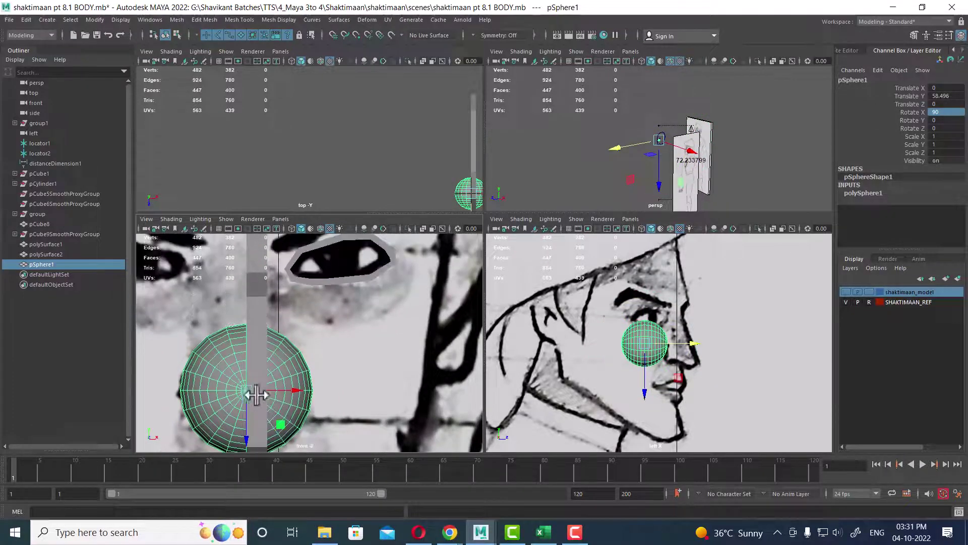
{"action": "left_click_drag", "start_coordinate": [255, 394], "coordinate": [354, 274]}
{"action": "scroll", "coordinate": [712, 348], "scroll_direction": "up", "scroll_amount": 2}
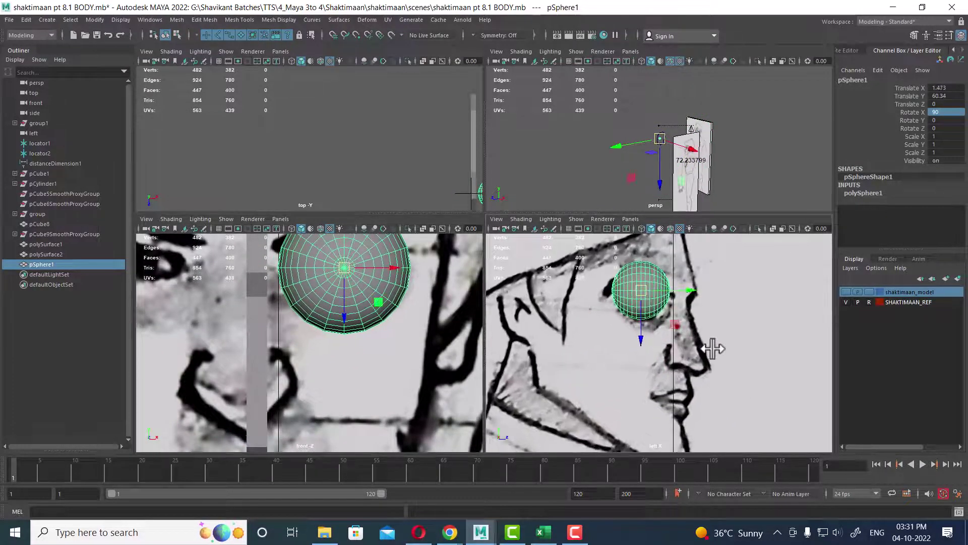
Lower the eyeball and slide it back into the side reference's socket, then select polySurface2
{"action": "left_click_drag", "start_coordinate": [661, 327], "coordinate": [656, 345]}
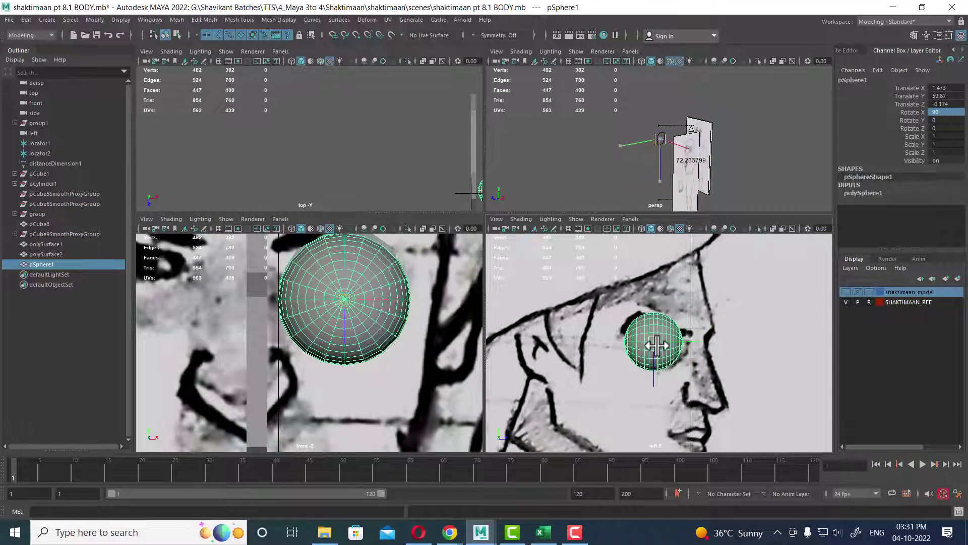
{"action": "key", "text": "f"}
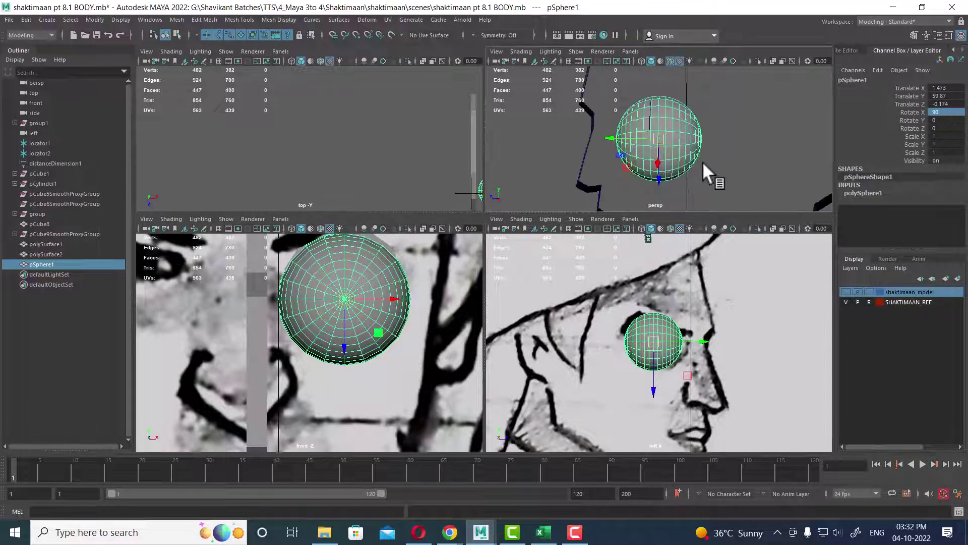
{"action": "left_click_drag", "start_coordinate": [655, 138], "coordinate": [696, 151], "text": "alt"}
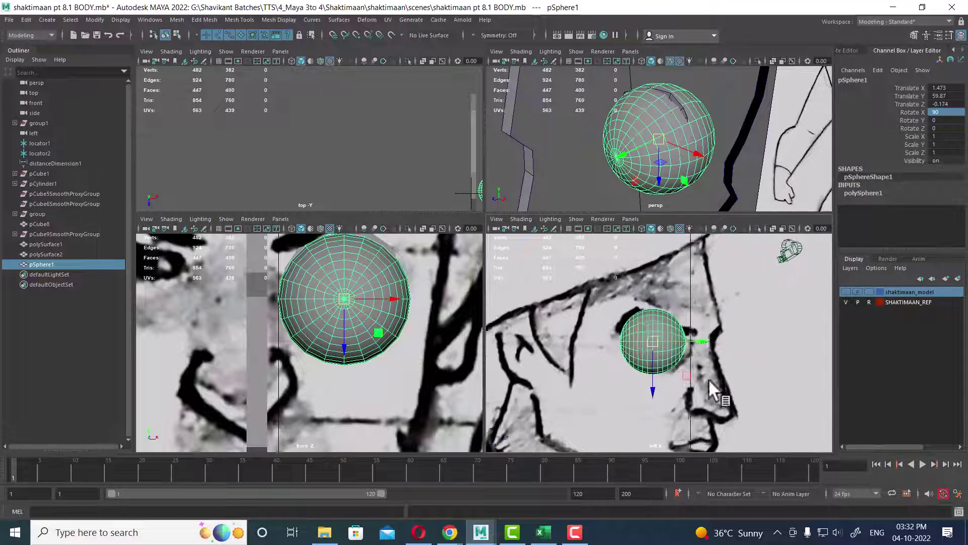
{"action": "left_click_drag", "start_coordinate": [702, 341], "coordinate": [700, 343]}
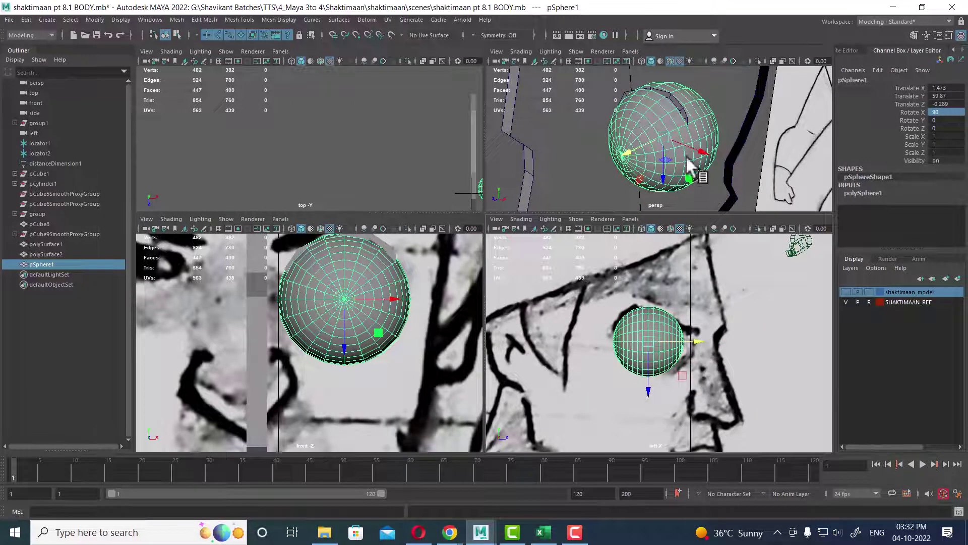
{"action": "mouse_move", "coordinate": [685, 155]}
{"action": "left_mouse_down", "text": "alt"}
{"action": "mouse_move", "coordinate": [691, 122]}
{"action": "mouse_move", "coordinate": [632, 141]}
{"action": "left_mouse_up", "text": "alt"}
{"action": "left_click", "coordinate": [679, 105]}
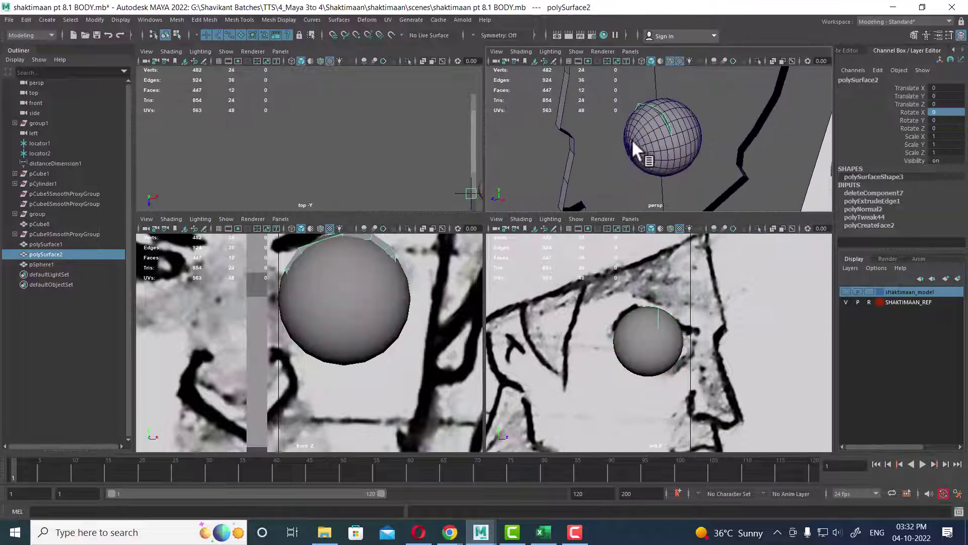
Center polySurface2's pivot and pull the eyelid strip forward along Z to 0.572
{"action": "left_click", "coordinate": [121, 20]}
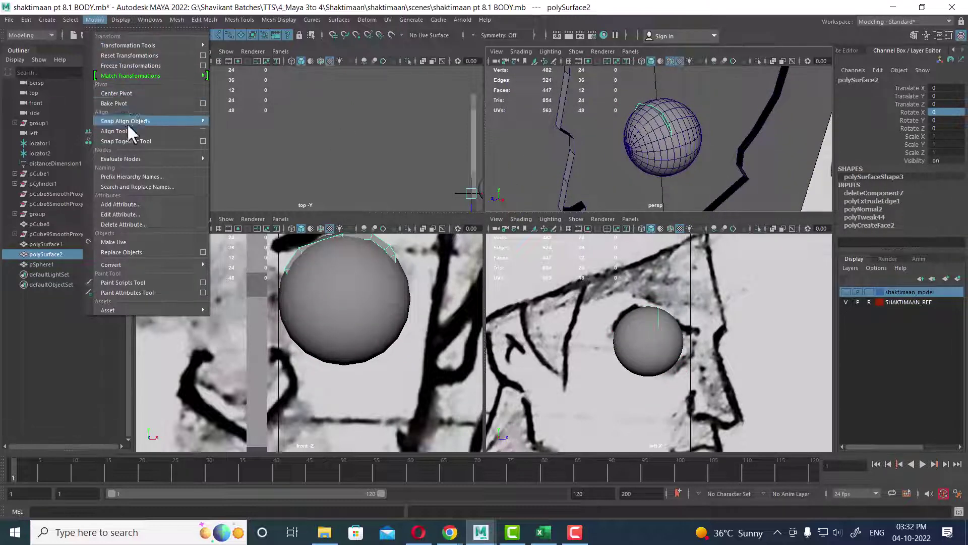
{"action": "left_click", "coordinate": [129, 92]}
{"action": "mouse_move", "coordinate": [615, 186]}
{"action": "left_mouse_down", "text": "alt"}
{"action": "mouse_move", "coordinate": [601, 135]}
{"action": "mouse_move", "coordinate": [577, 145]}
{"action": "mouse_move", "coordinate": [585, 152]}
{"action": "left_mouse_up", "text": "alt"}
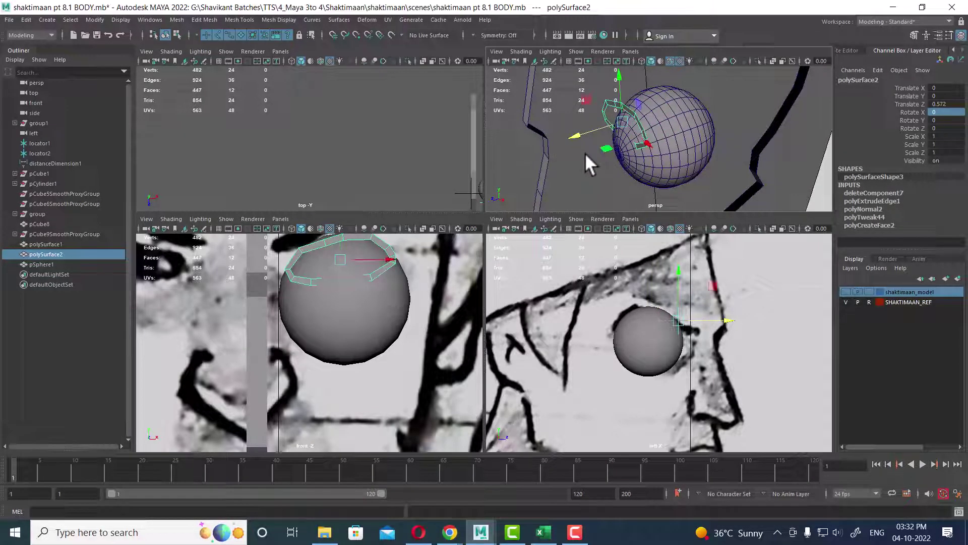
Clear the R toggle on the SHAKTIMAAN_REF layer so it is selectable, then select pPlane2
{"action": "scroll", "coordinate": [298, 330], "scroll_direction": "down", "scroll_amount": 2}
{"action": "middle_click_drag", "start_coordinate": [298, 330], "coordinate": [324, 358], "text": "alt"}
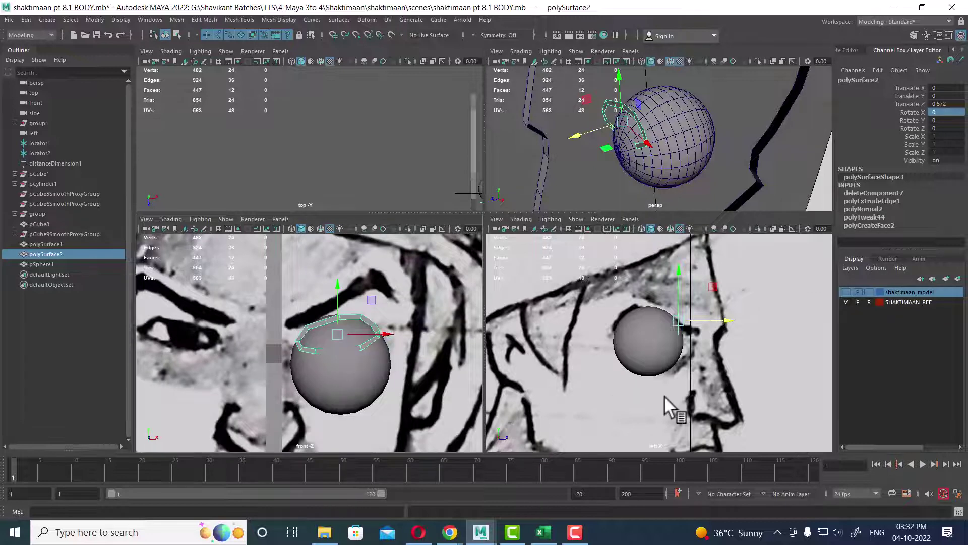
{"action": "left_click", "coordinate": [869, 302]}
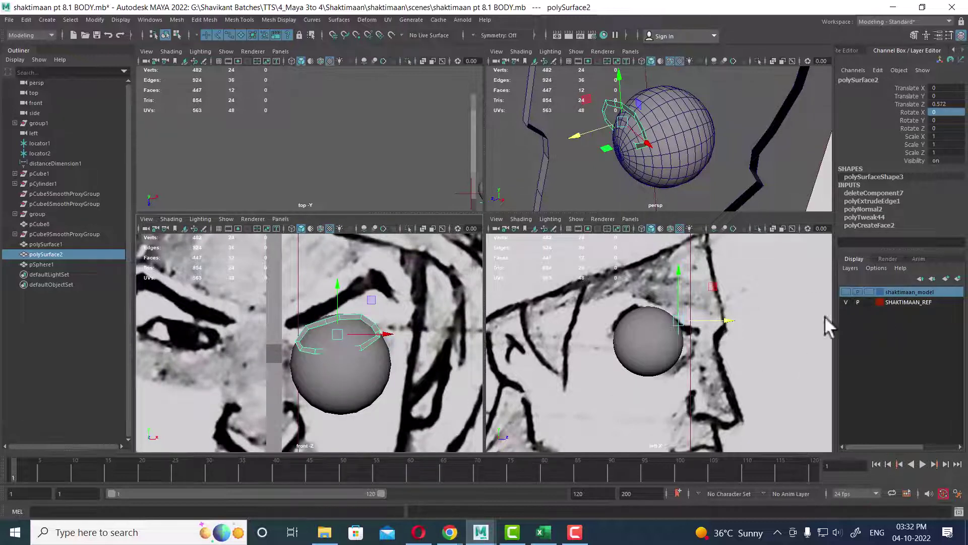
{"action": "left_click", "coordinate": [737, 368]}
{"action": "scroll", "coordinate": [731, 389], "scroll_direction": "down", "scroll_amount": 2}
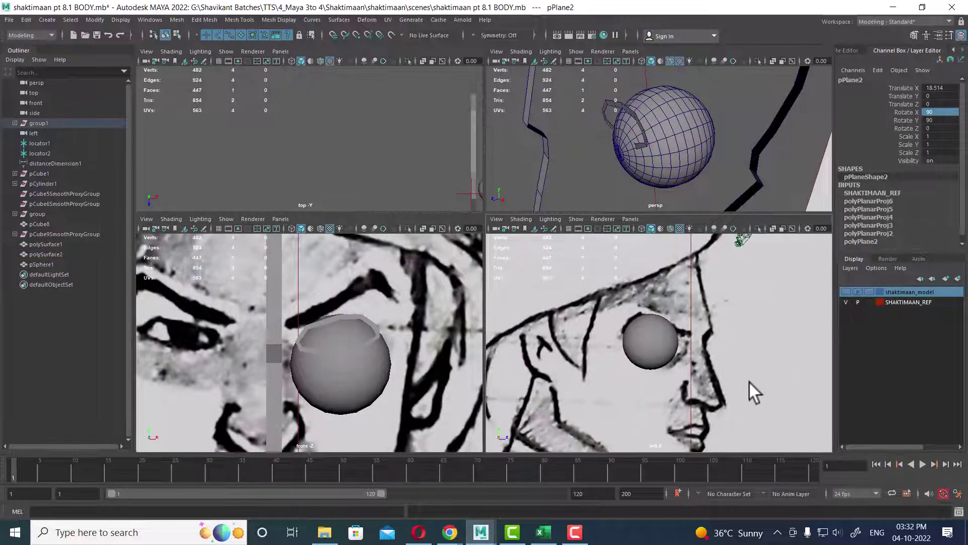
{"action": "scroll", "coordinate": [619, 328], "scroll_direction": "down", "scroll_amount": 2}
{"action": "scroll", "coordinate": [661, 352], "scroll_direction": "down", "scroll_amount": 2}
{"action": "scroll", "coordinate": [633, 349], "scroll_direction": "down", "scroll_amount": 2}
{"action": "scroll", "coordinate": [634, 349], "scroll_direction": "down", "scroll_amount": 1}
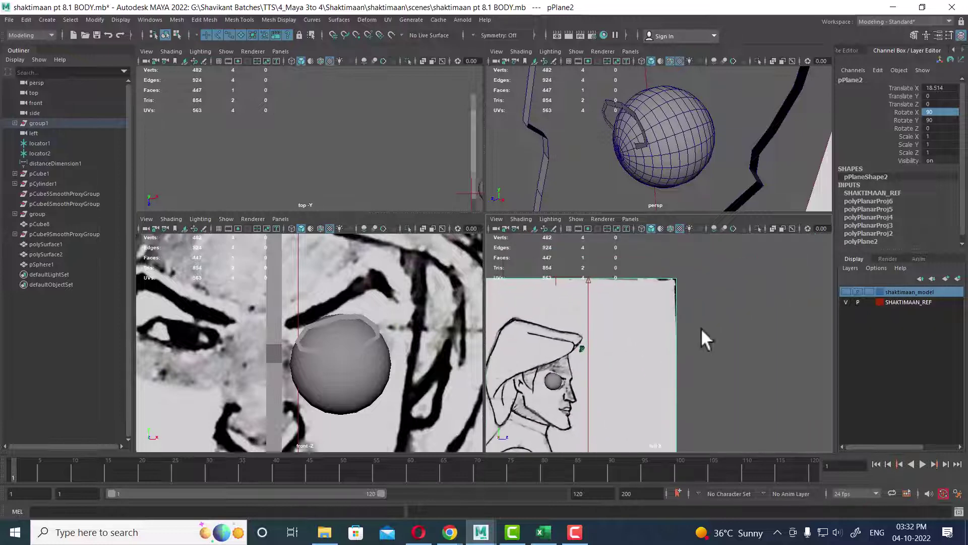
{"action": "mouse_move", "coordinate": [756, 197]}
{"action": "left_mouse_down", "text": "alt"}
{"action": "mouse_move", "coordinate": [782, 163]}
{"action": "mouse_move", "coordinate": [677, 147]}
{"action": "mouse_move", "coordinate": [664, 114]}
{"action": "mouse_move", "coordinate": [656, 131]}
{"action": "mouse_move", "coordinate": [700, 150]}
{"action": "mouse_move", "coordinate": [756, 144]}
{"action": "mouse_move", "coordinate": [716, 129]}
{"action": "left_mouse_up", "text": "alt"}
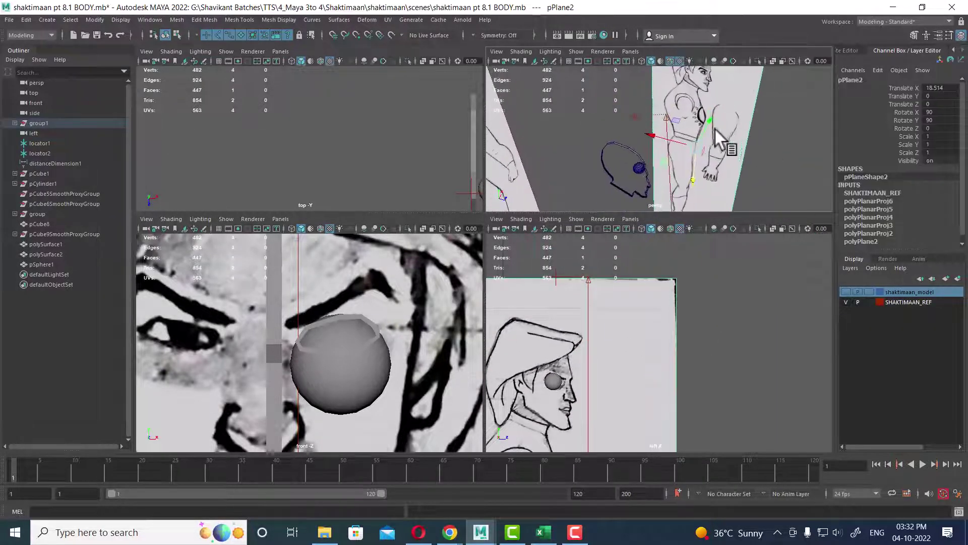
{"action": "left_click", "coordinate": [622, 144]}
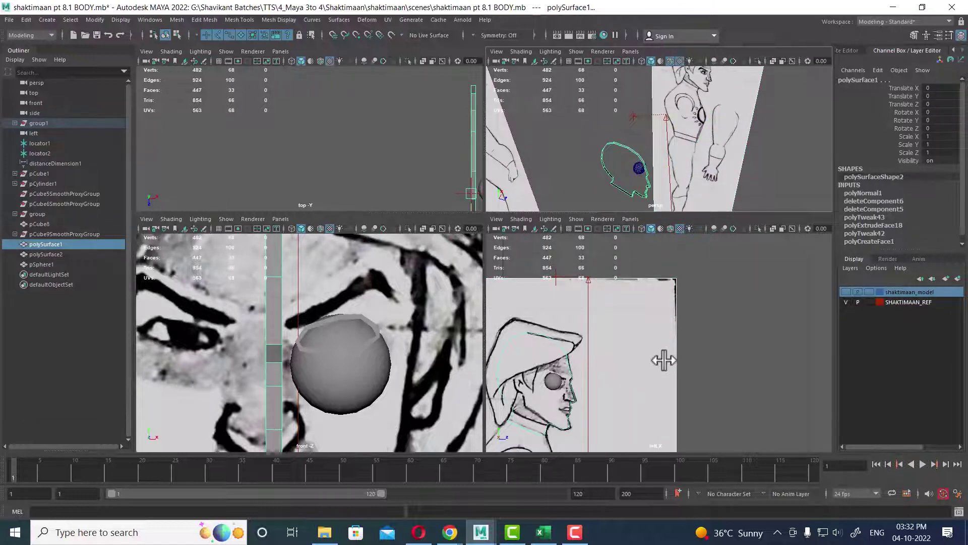
{"action": "mouse_move", "coordinate": [659, 359]}
{"action": "middle_mouse_down", "text": "alt"}
{"action": "mouse_move", "coordinate": [603, 361]}
{"action": "mouse_move", "coordinate": [607, 309]}
{"action": "middle_mouse_up", "text": "alt"}
Pan and zoom the side view to frame the head outline mesh
{"action": "scroll", "coordinate": [607, 364], "scroll_direction": "down", "scroll_amount": 3}
{"action": "middle_click_drag", "start_coordinate": [607, 308], "coordinate": [651, 315], "text": "alt"}
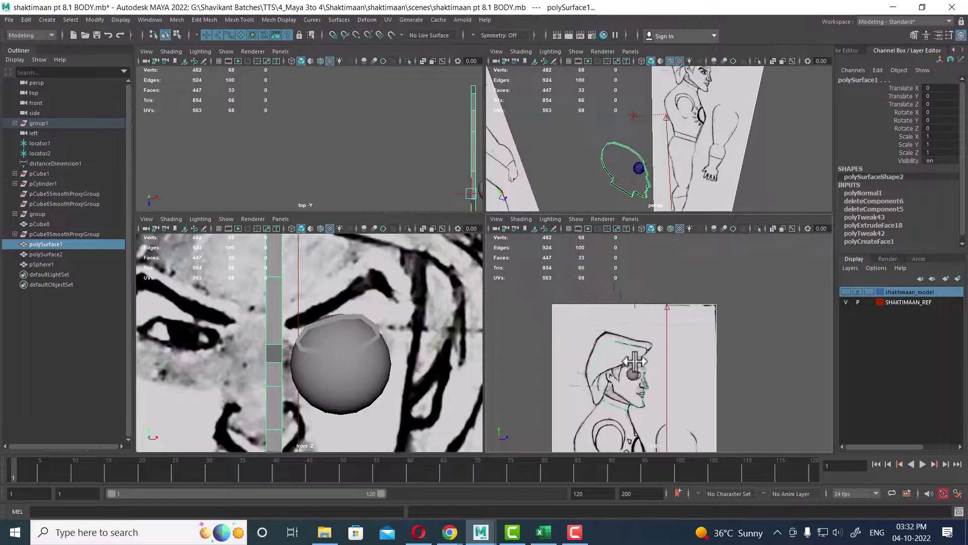
{"action": "scroll", "coordinate": [658, 322], "scroll_direction": "up", "scroll_amount": 1}
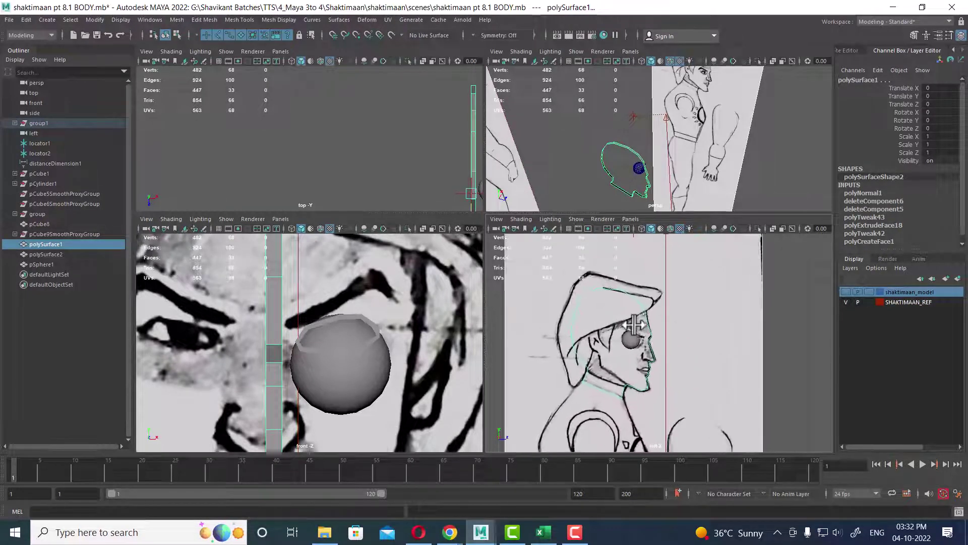
{"action": "scroll", "coordinate": [505, 259], "scroll_direction": "down", "scroll_amount": 5}
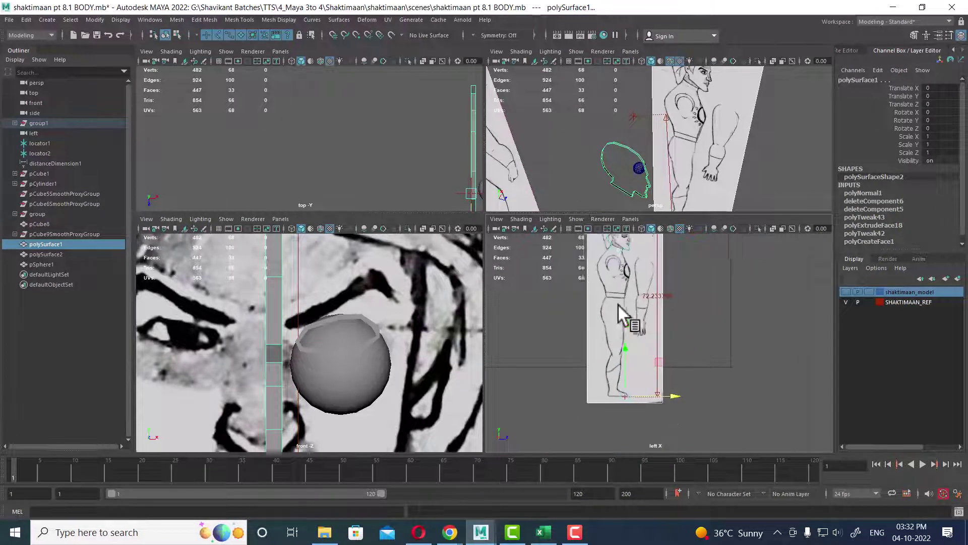
{"action": "middle_click_drag", "start_coordinate": [618, 304], "coordinate": [612, 362], "text": "alt"}
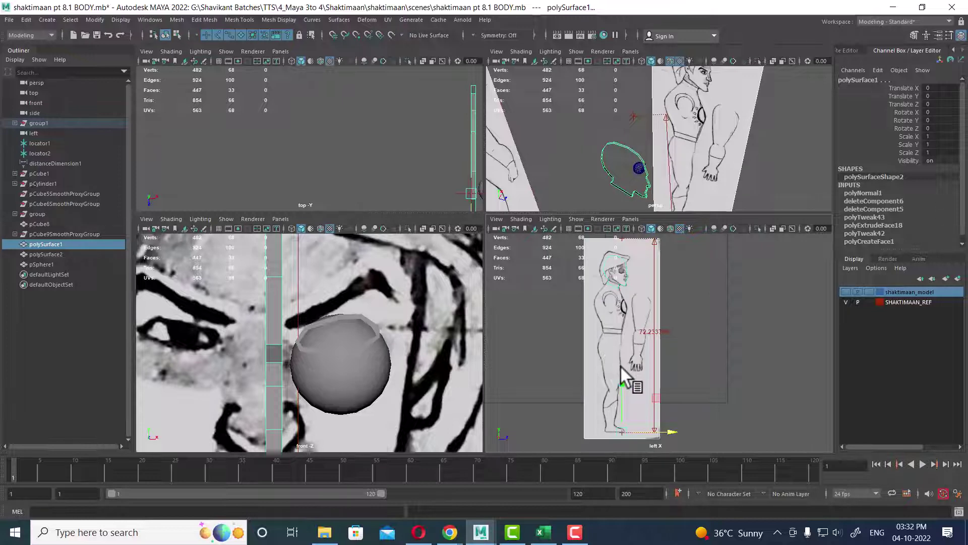
{"action": "left_click_drag", "start_coordinate": [621, 373], "coordinate": [611, 249]}
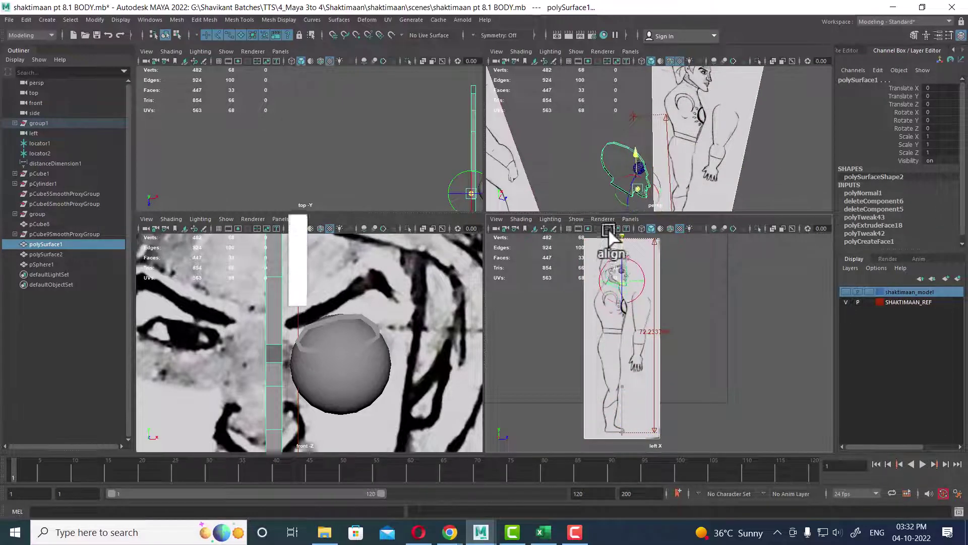
{"action": "scroll", "coordinate": [705, 399], "scroll_direction": "up", "scroll_amount": 3}
{"action": "middle_click_drag", "start_coordinate": [705, 398], "coordinate": [713, 395], "text": "alt"}
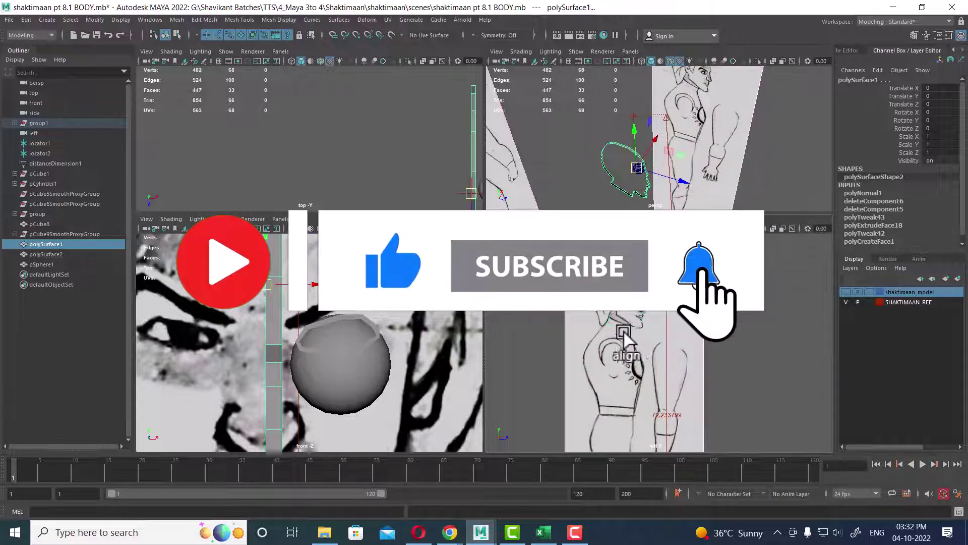
{"action": "middle_click_drag", "start_coordinate": [665, 347], "coordinate": [701, 419], "text": "alt"}
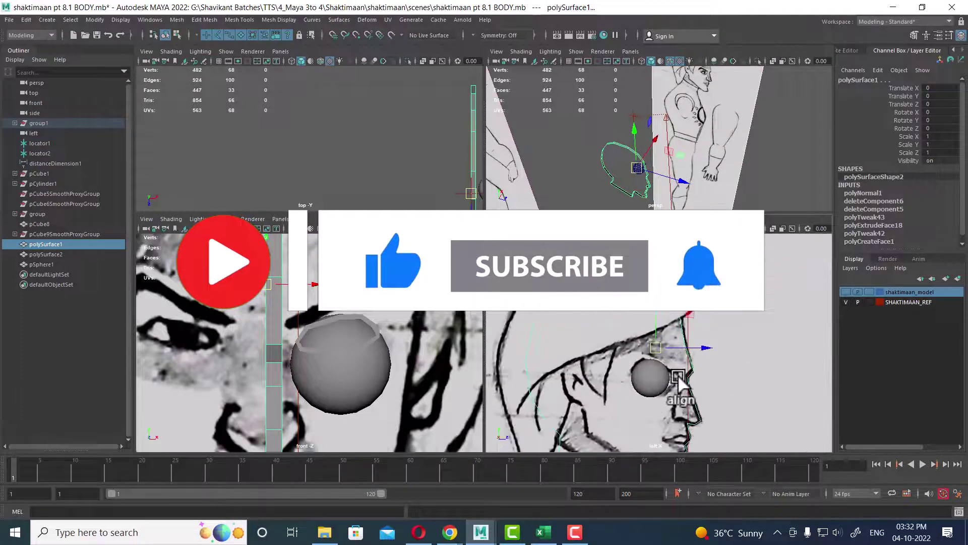
{"action": "scroll", "coordinate": [655, 324], "scroll_direction": "up", "scroll_amount": 2}
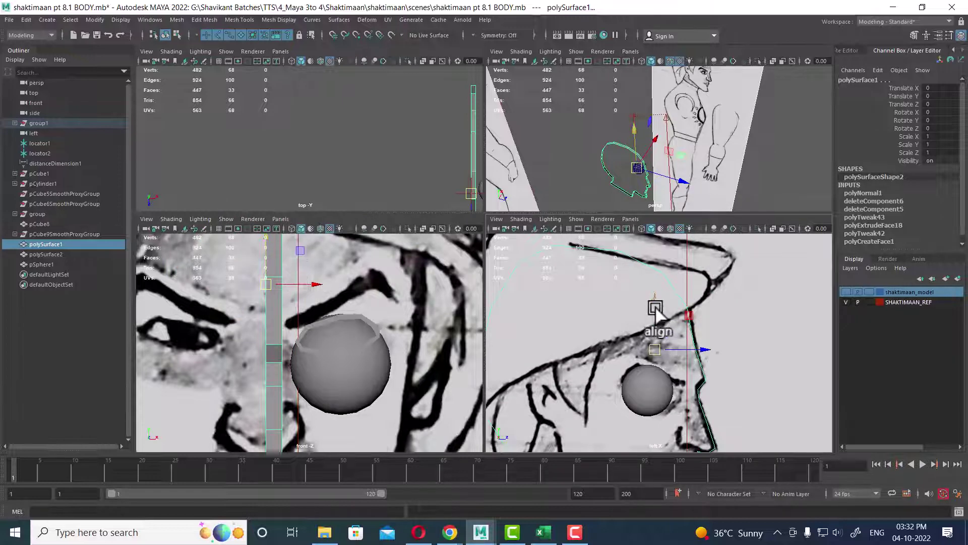
Raise polySurface1 along the Y axis to Translate Y 0.351
{"action": "left_click_drag", "start_coordinate": [656, 309], "coordinate": [656, 298]}
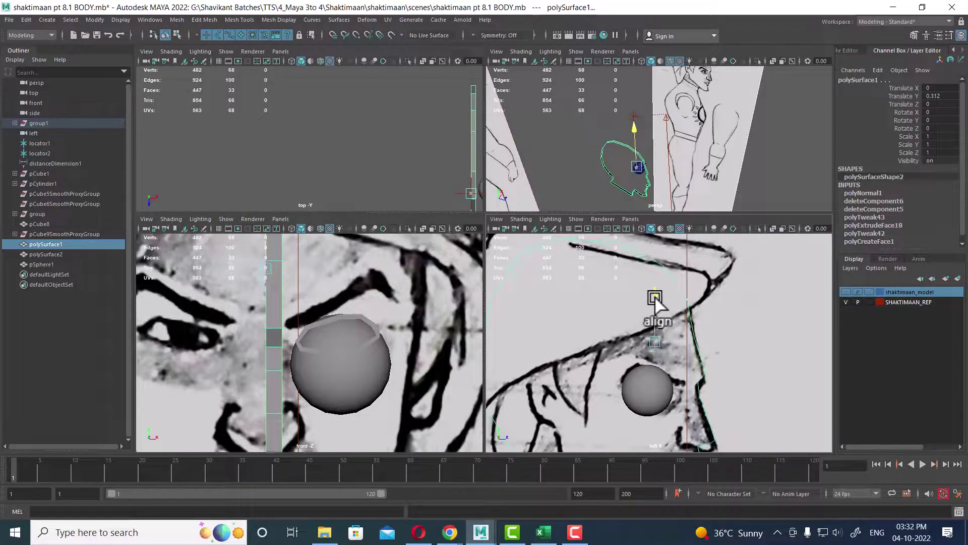
{"action": "key", "text": "ctrl+z"}
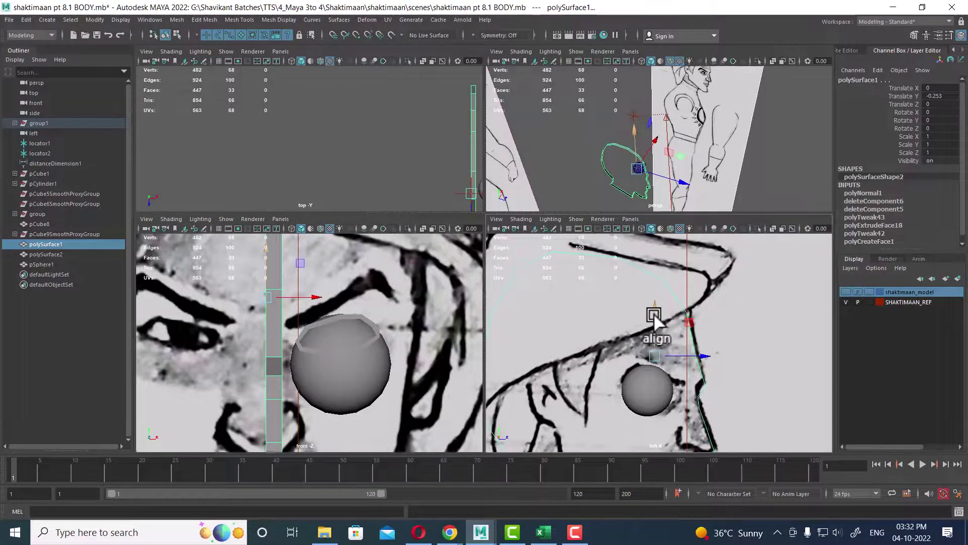
{"action": "key", "text": "ctrl+z"}
{"action": "left_click", "coordinate": [652, 324]}
{"action": "key", "text": "ctrl+z"}
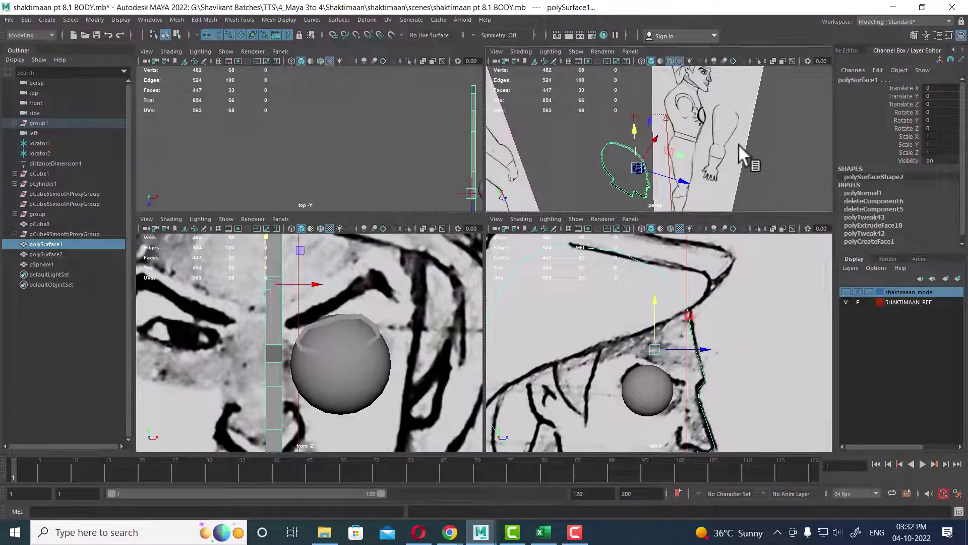
{"action": "left_click_drag", "start_coordinate": [657, 302], "coordinate": [652, 301]}
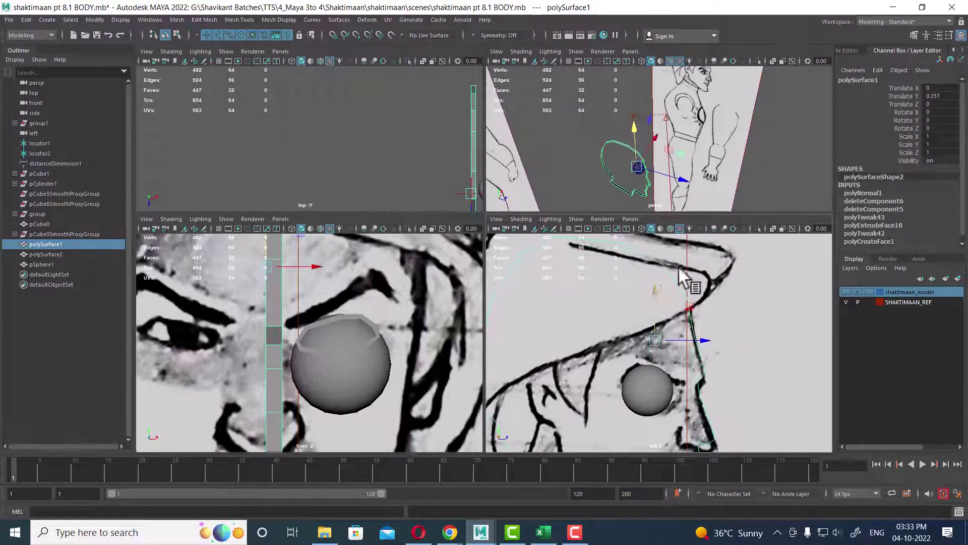
Select the side reference plane pPlane2 and frame it in the side view
{"action": "left_click", "coordinate": [744, 145]}
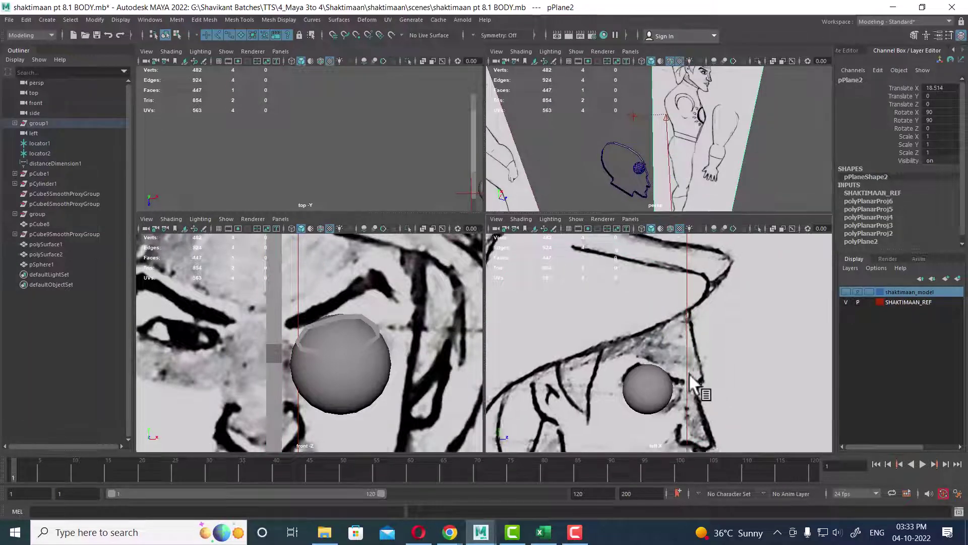
{"action": "key", "text": "f"}
{"action": "mouse_move", "coordinate": [656, 348]}
{"action": "middle_mouse_down", "text": "alt"}
{"action": "mouse_move", "coordinate": [678, 384]}
{"action": "mouse_move", "coordinate": [686, 340]}
{"action": "middle_mouse_up", "text": "alt"}
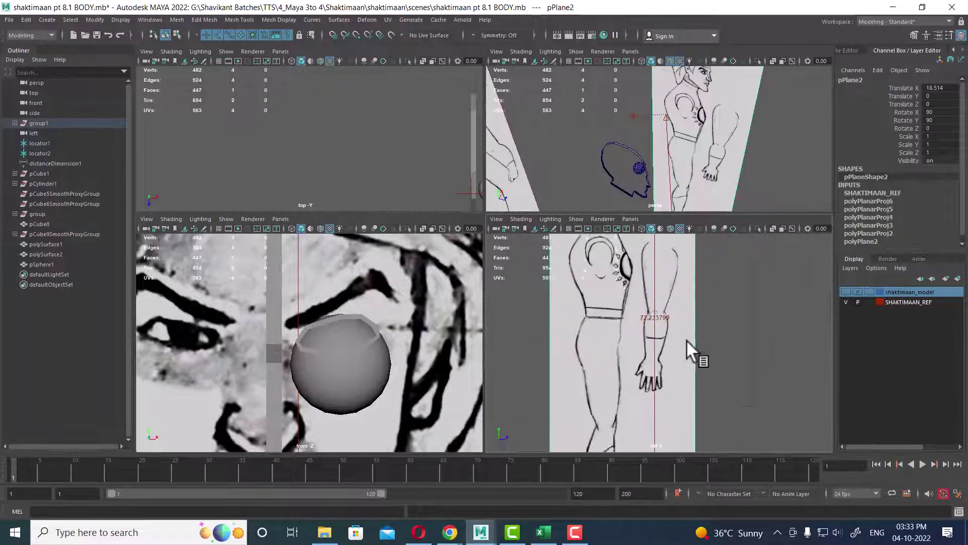
{"action": "scroll", "coordinate": [628, 367], "scroll_direction": "down", "scroll_amount": 3}
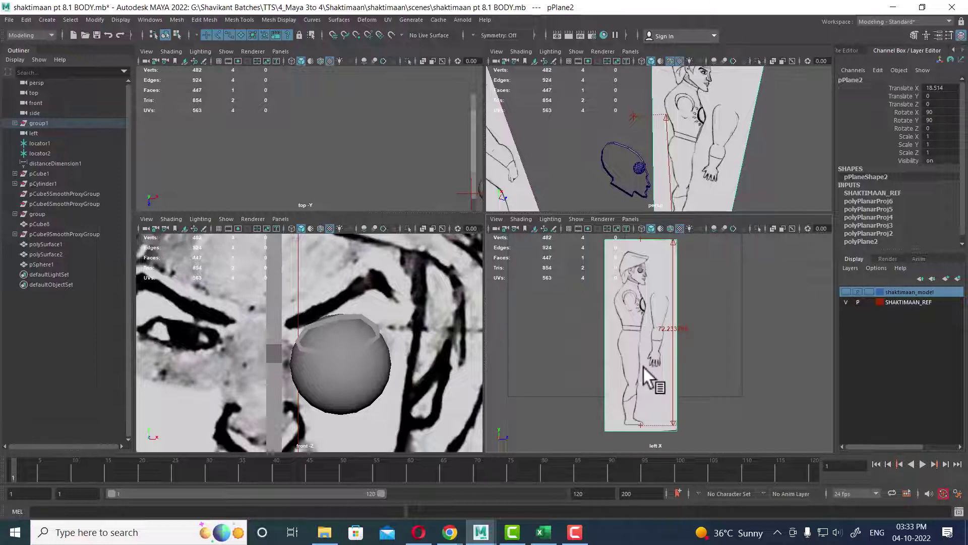
{"action": "scroll", "coordinate": [656, 359], "scroll_direction": "down", "scroll_amount": 2}
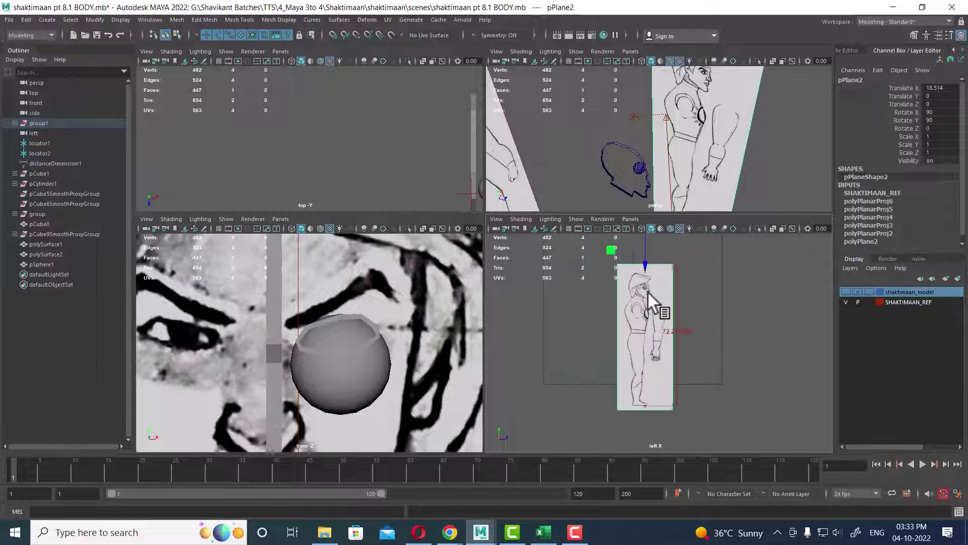
{"action": "middle_click_drag", "start_coordinate": [648, 291], "coordinate": [670, 361], "text": "alt"}
Center and reposition pPlane2's pivot, then nudge the plane slightly up along Y
{"action": "left_click", "coordinate": [95, 20]}
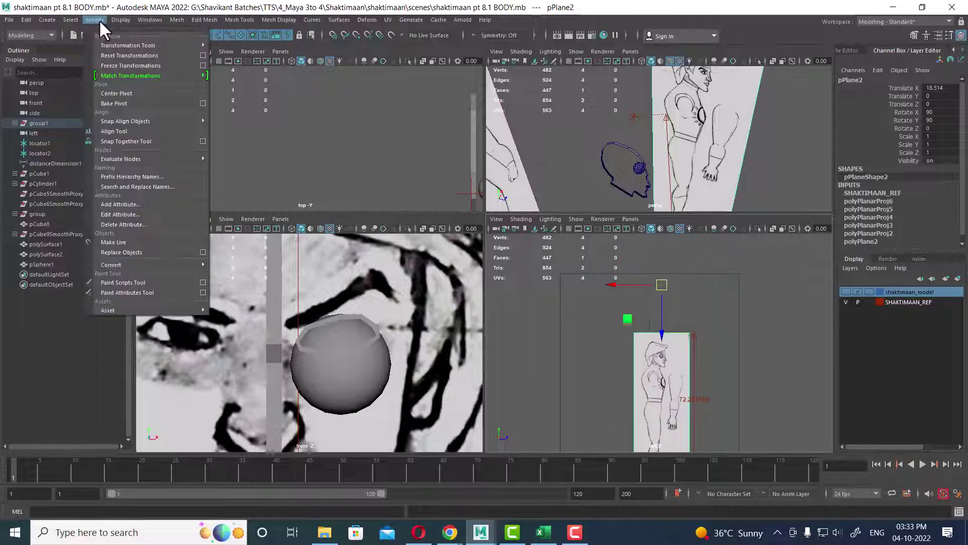
{"action": "left_click", "coordinate": [114, 98]}
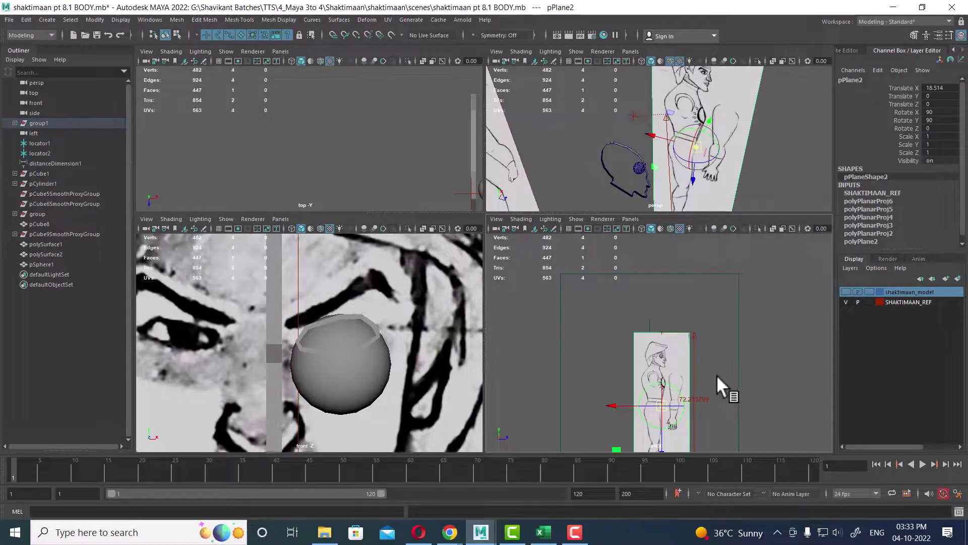
{"action": "key", "text": "f"}
{"action": "left_click_drag", "start_coordinate": [635, 394], "coordinate": [648, 300]}
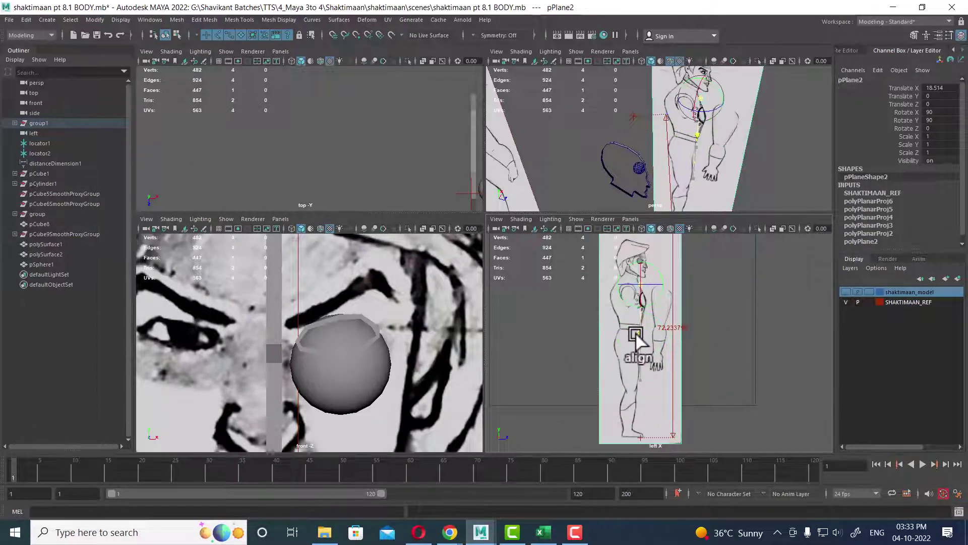
{"action": "scroll", "coordinate": [650, 303], "scroll_direction": "up", "scroll_amount": 3}
{"action": "scroll", "coordinate": [674, 331], "scroll_direction": "up", "scroll_amount": 3}
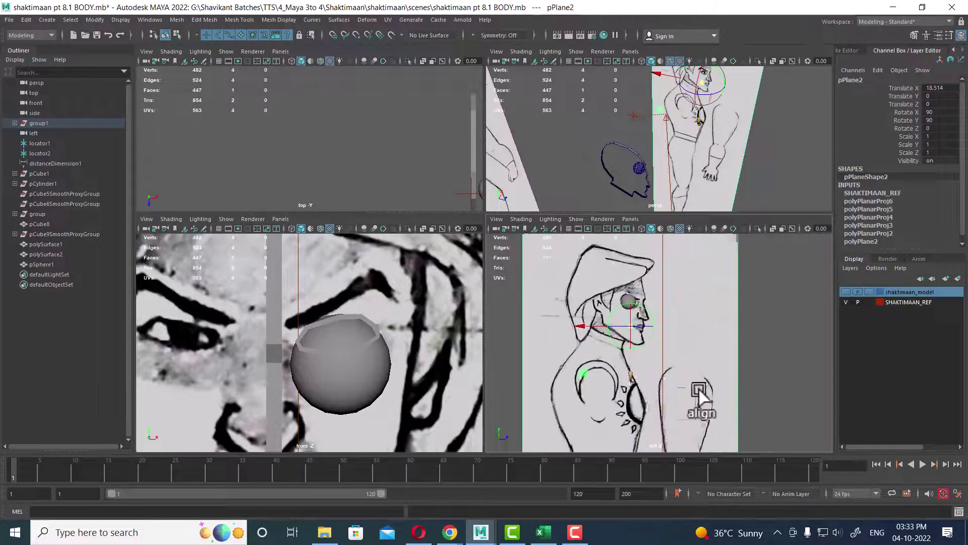
{"action": "scroll", "coordinate": [676, 353], "scroll_direction": "up", "scroll_amount": 3}
{"action": "key", "text": "Insert"}
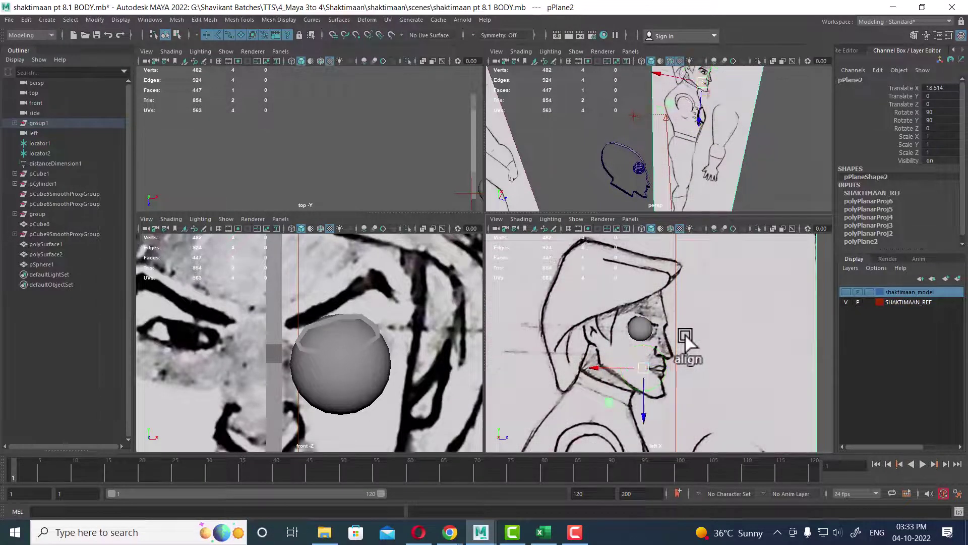
{"action": "left_click_drag", "start_coordinate": [645, 424], "coordinate": [639, 413]}
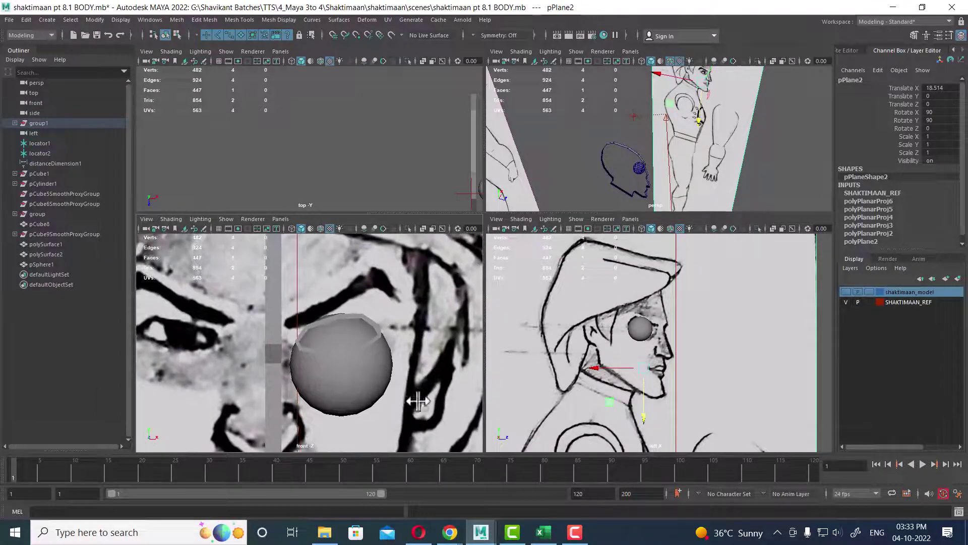
Raise pSphere1 in the front view to match the front reference eye
{"action": "left_click", "coordinate": [337, 374]}
{"action": "mouse_move", "coordinate": [338, 375]}
{"action": "left_mouse_down"}
{"action": "mouse_move", "coordinate": [380, 363]}
{"action": "mouse_move", "coordinate": [335, 340]}
{"action": "left_mouse_up"}
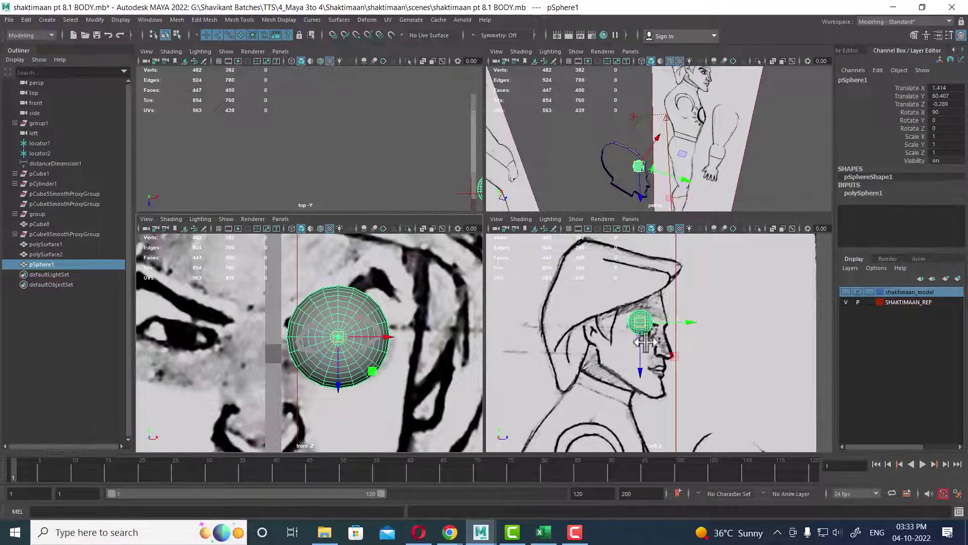
{"action": "scroll", "coordinate": [656, 348], "scroll_direction": "up", "scroll_amount": 2}
{"action": "scroll", "coordinate": [656, 348], "scroll_direction": "up", "scroll_amount": 2}
Adjust pPlane2 and set polySurface1 to Translate Y 0.664 against the side reference
{"action": "left_click", "coordinate": [646, 399]}
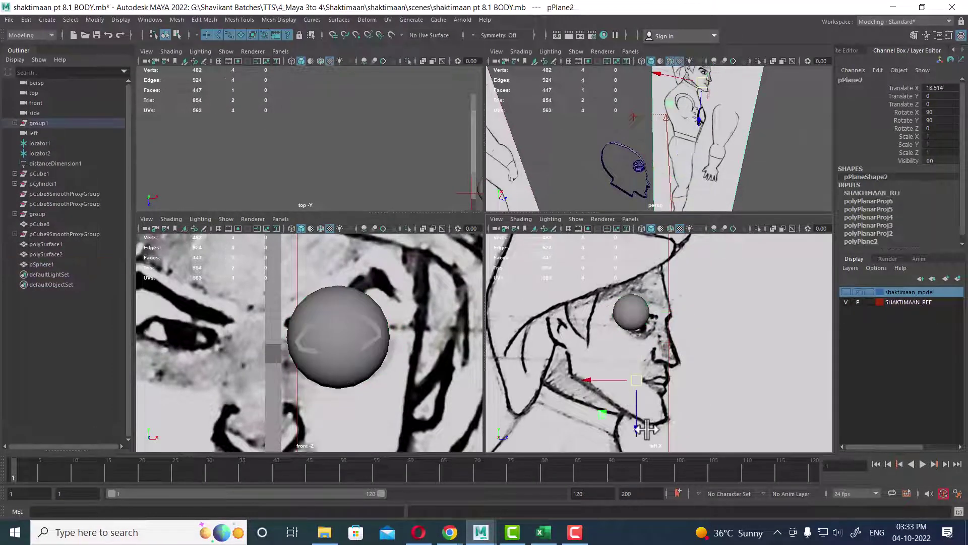
{"action": "left_click_drag", "start_coordinate": [636, 430], "coordinate": [636, 423]}
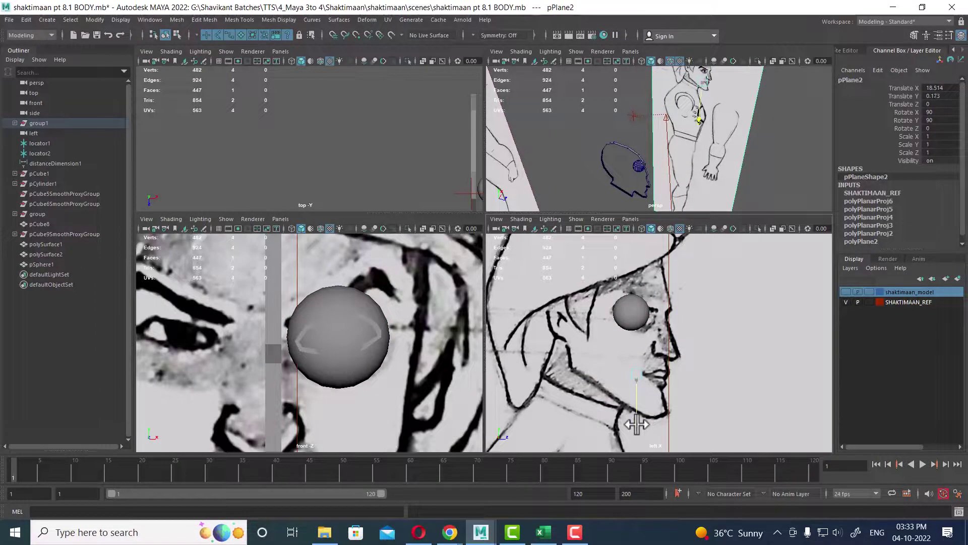
{"action": "key", "text": "ctrl+z"}
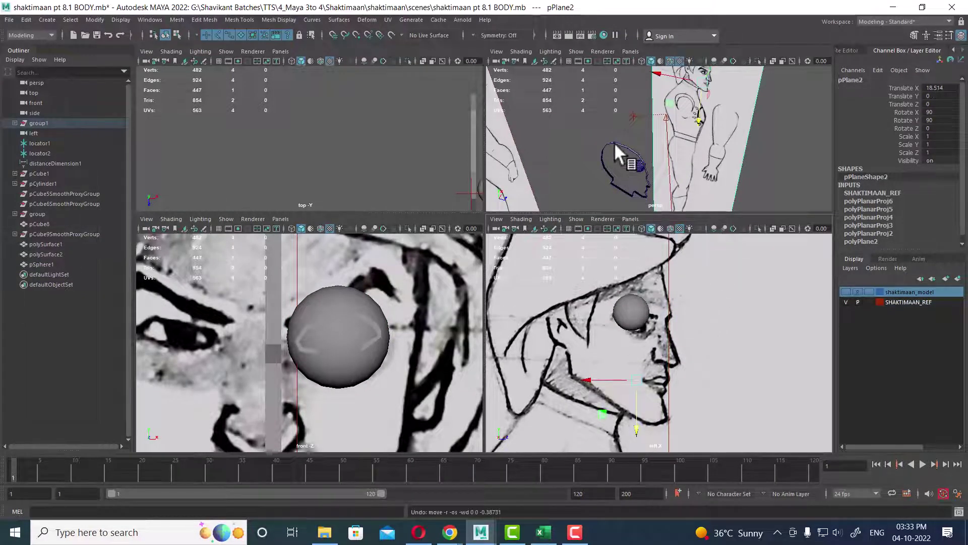
{"action": "left_click", "coordinate": [615, 141]}
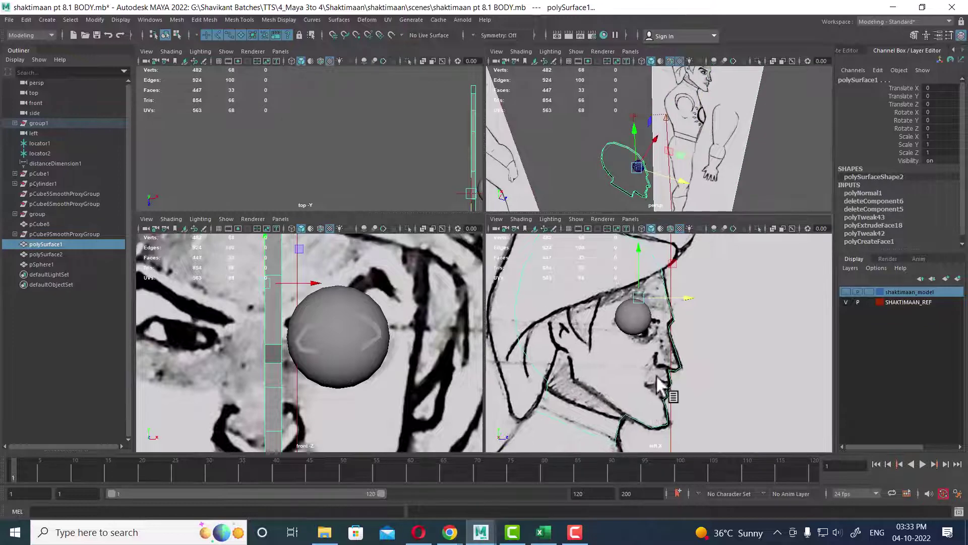
{"action": "left_click_drag", "start_coordinate": [637, 260], "coordinate": [639, 242]}
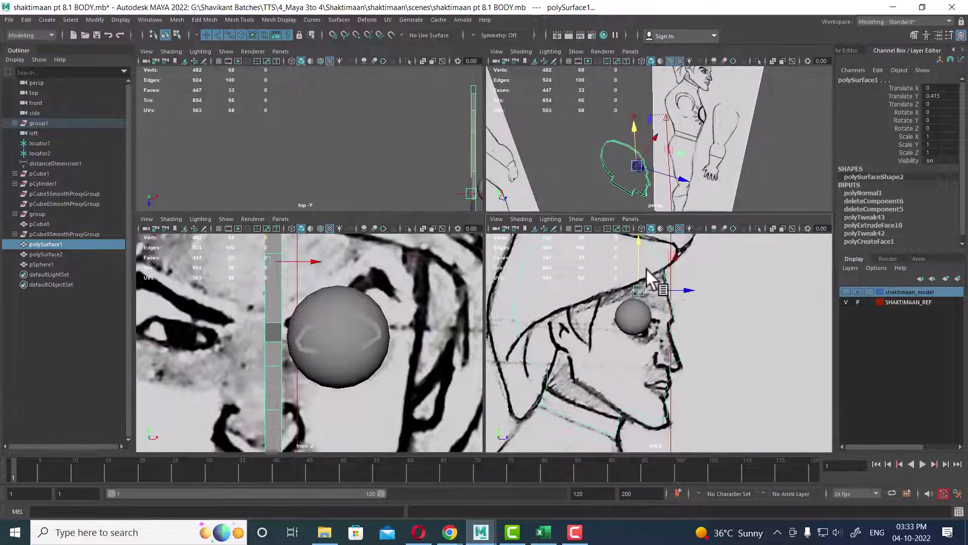
{"action": "left_click", "coordinate": [729, 378]}
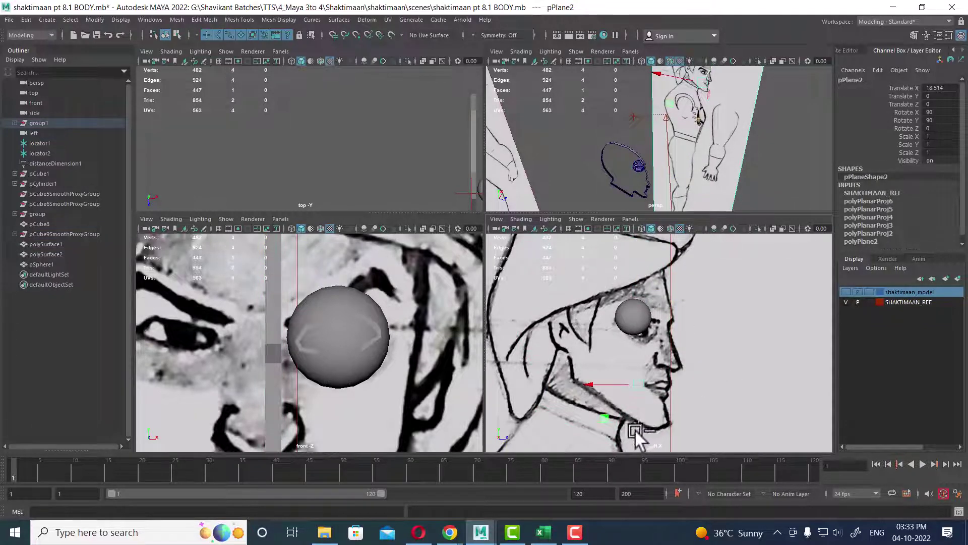
{"action": "left_click_drag", "start_coordinate": [636, 433], "coordinate": [636, 420]}
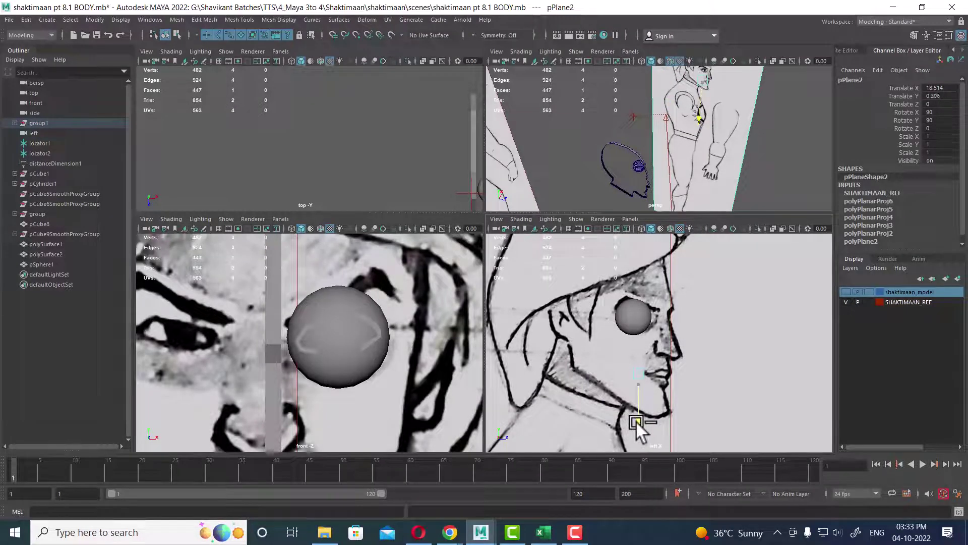
{"action": "left_click", "coordinate": [641, 196]}
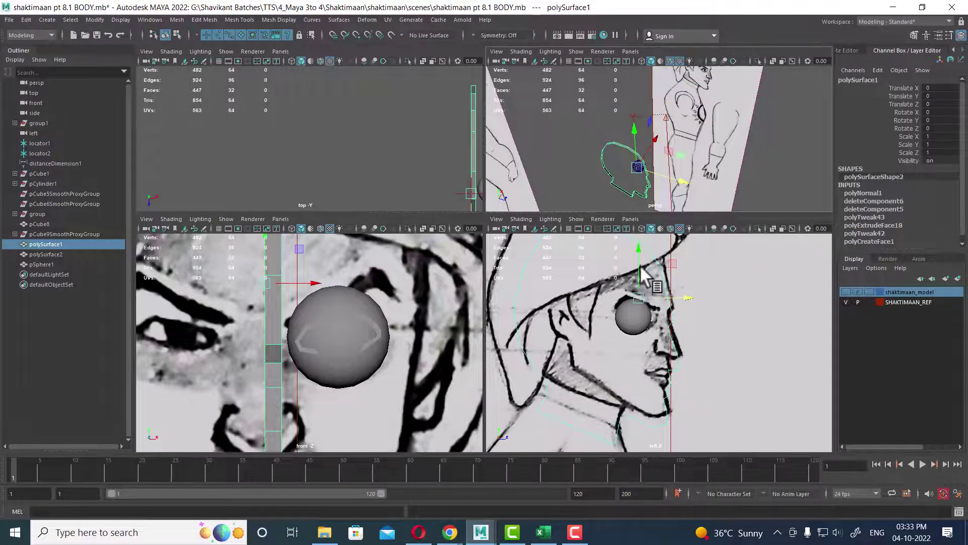
{"action": "mouse_move", "coordinate": [641, 254]}
{"action": "left_mouse_down"}
{"action": "mouse_move", "coordinate": [639, 239]}
{"action": "mouse_move", "coordinate": [651, 282]}
{"action": "left_mouse_up"}
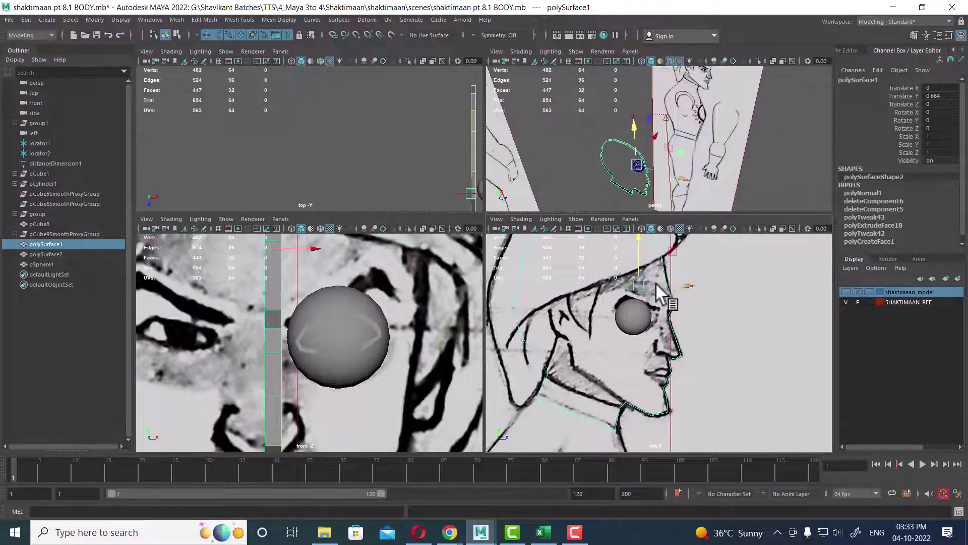
{"action": "left_click_drag", "start_coordinate": [701, 174], "coordinate": [696, 151], "text": "alt"}
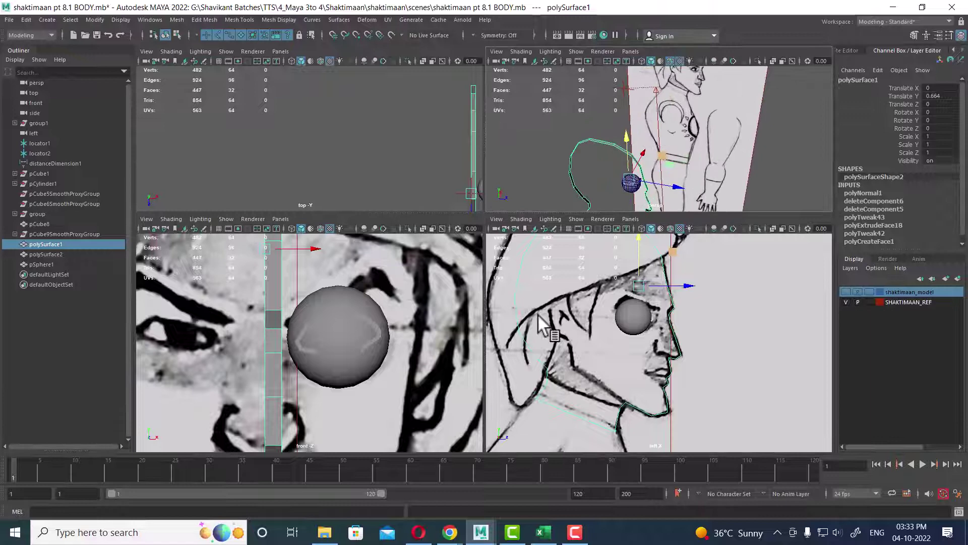
Select the eyeball and maximize the perspective viewport facing the head
{"action": "left_click", "coordinate": [328, 353]}
{"action": "middle_click_drag", "start_coordinate": [386, 356], "coordinate": [428, 348], "text": "alt"}
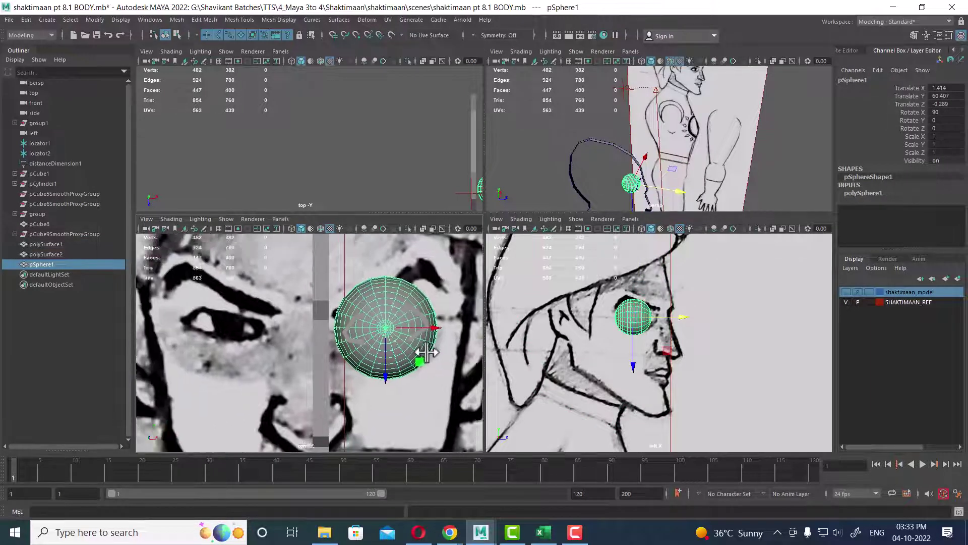
{"action": "scroll", "coordinate": [396, 381], "scroll_direction": "down", "scroll_amount": 3}
{"action": "mouse_move", "coordinate": [682, 196]}
{"action": "left_mouse_down", "text": "alt"}
{"action": "mouse_move", "coordinate": [651, 190]}
{"action": "mouse_move", "coordinate": [707, 171]}
{"action": "mouse_move", "coordinate": [458, 289]}
{"action": "mouse_move", "coordinate": [589, 399]}
{"action": "mouse_move", "coordinate": [636, 413]}
{"action": "left_mouse_up", "text": "alt"}
{"action": "key", "text": "space"}
Create a lattice with Divisions 5, 5, 5 around polySurface2
{"action": "left_click", "coordinate": [636, 412]}
{"action": "left_click", "coordinate": [496, 277]}
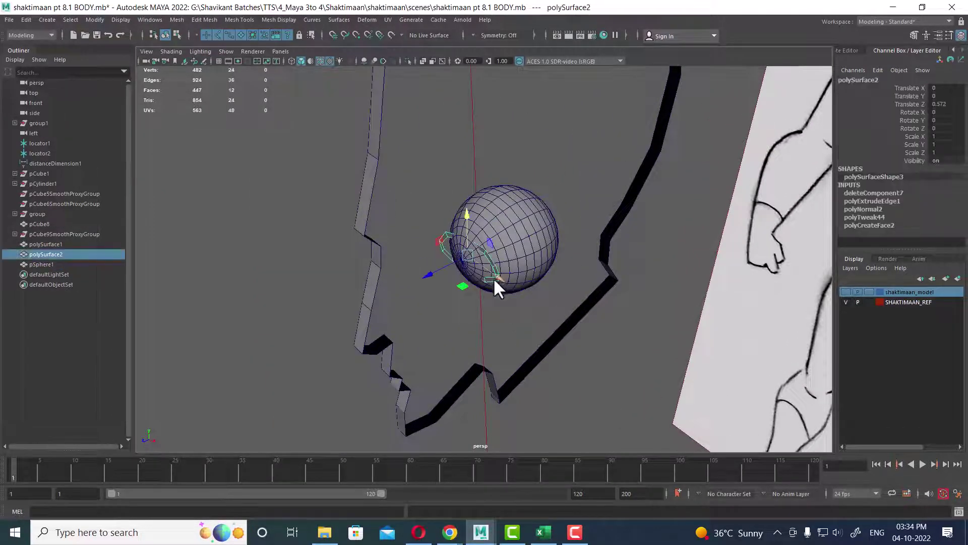
{"action": "mouse_move", "coordinate": [495, 283]}
{"action": "left_mouse_down", "text": "alt"}
{"action": "mouse_move", "coordinate": [540, 303]}
{"action": "mouse_move", "coordinate": [504, 291]}
{"action": "mouse_move", "coordinate": [518, 274]}
{"action": "mouse_move", "coordinate": [520, 304]}
{"action": "left_mouse_up", "text": "alt"}
{"action": "left_click", "coordinate": [366, 20]}
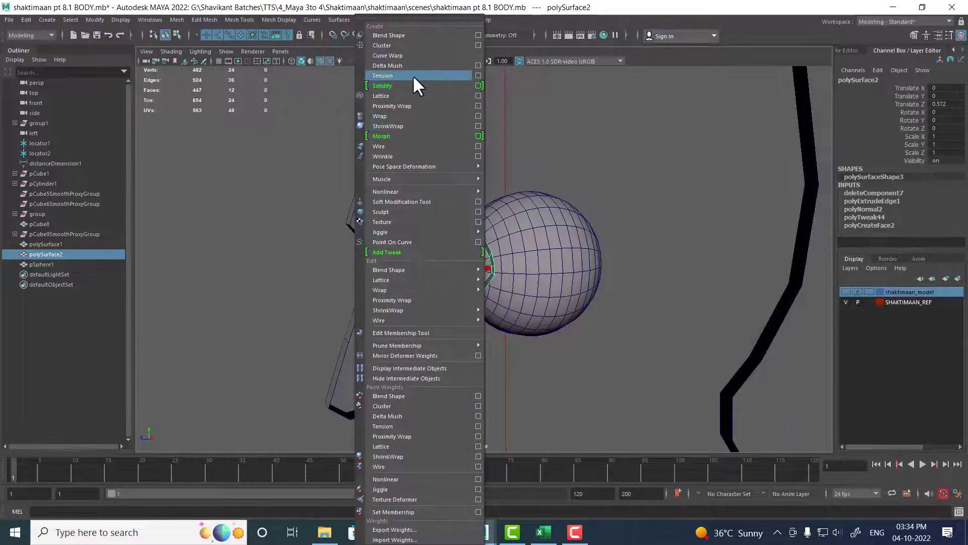
{"action": "left_click", "coordinate": [478, 96]}
{"action": "double_click", "coordinate": [457, 193]}
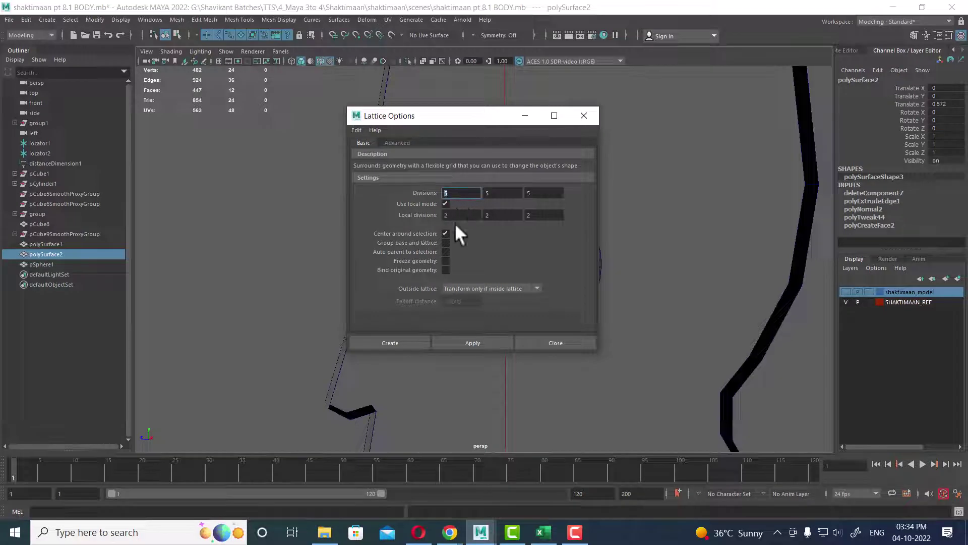
{"action": "left_click", "coordinate": [403, 343]}
Switch the lattice to Lattice Point editing mode
{"action": "mouse_move", "coordinate": [567, 296]}
{"action": "left_mouse_down", "text": "alt"}
{"action": "mouse_move", "coordinate": [645, 328]}
{"action": "mouse_move", "coordinate": [603, 365]}
{"action": "left_mouse_up", "text": "alt"}
{"action": "right_click_drag", "start_coordinate": [604, 273], "coordinate": [615, 191]}
{"action": "mouse_move", "coordinate": [615, 192]}
{"action": "left_mouse_down", "text": "alt"}
{"action": "mouse_move", "coordinate": [548, 291]}
{"action": "mouse_move", "coordinate": [370, 259]}
{"action": "mouse_move", "coordinate": [470, 320]}
{"action": "mouse_move", "coordinate": [448, 339]}
{"action": "left_mouse_up", "text": "alt"}
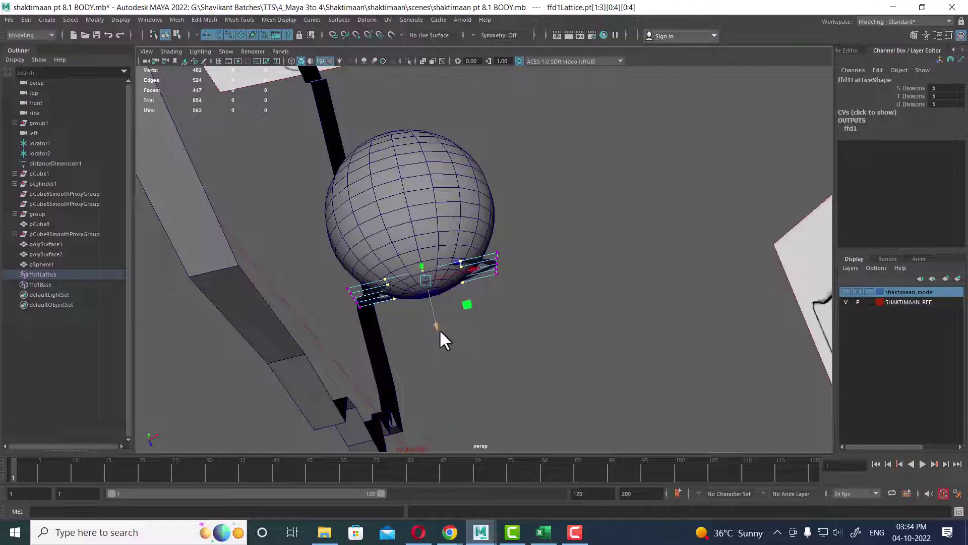
Marquee-select a group of lattice points on the eyelid ring's lattice
{"action": "left_click", "coordinate": [528, 320]}
{"action": "mouse_move", "coordinate": [528, 317]}
{"action": "left_mouse_down", "text": "alt"}
{"action": "mouse_move", "coordinate": [541, 326]}
{"action": "mouse_move", "coordinate": [451, 303]}
{"action": "mouse_move", "coordinate": [527, 362]}
{"action": "mouse_move", "coordinate": [632, 362]}
{"action": "mouse_move", "coordinate": [535, 408]}
{"action": "left_mouse_up", "text": "alt"}
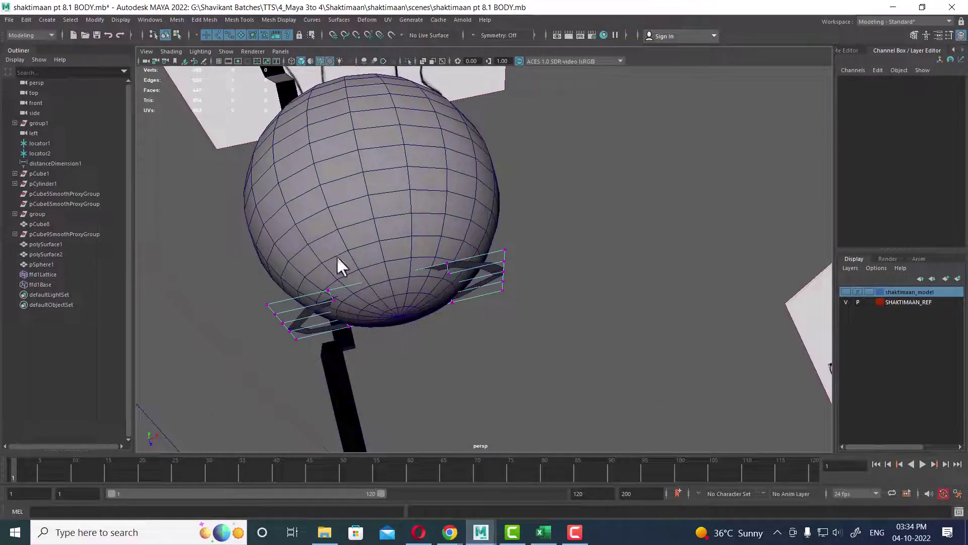
{"action": "left_click_drag", "start_coordinate": [431, 328], "coordinate": [459, 348]}
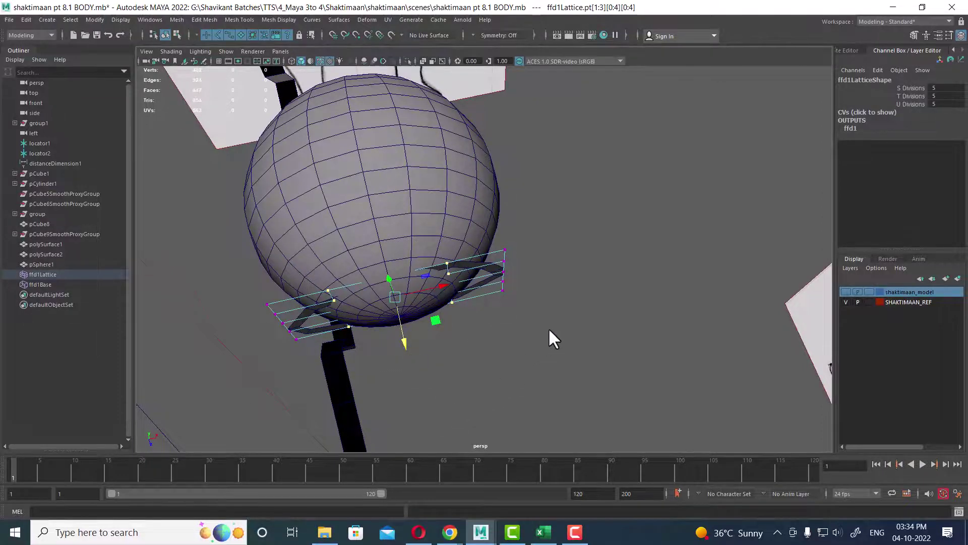
{"action": "mouse_move", "coordinate": [551, 337]}
{"action": "left_mouse_down", "text": "alt"}
{"action": "mouse_move", "coordinate": [521, 263]}
{"action": "mouse_move", "coordinate": [463, 267]}
{"action": "mouse_move", "coordinate": [519, 282]}
{"action": "left_mouse_up", "text": "alt"}
Return to Object Mode and marquee-select polySurface2, pSphere1 and the lattice together
{"action": "right_click_drag", "start_coordinate": [520, 282], "coordinate": [537, 237]}
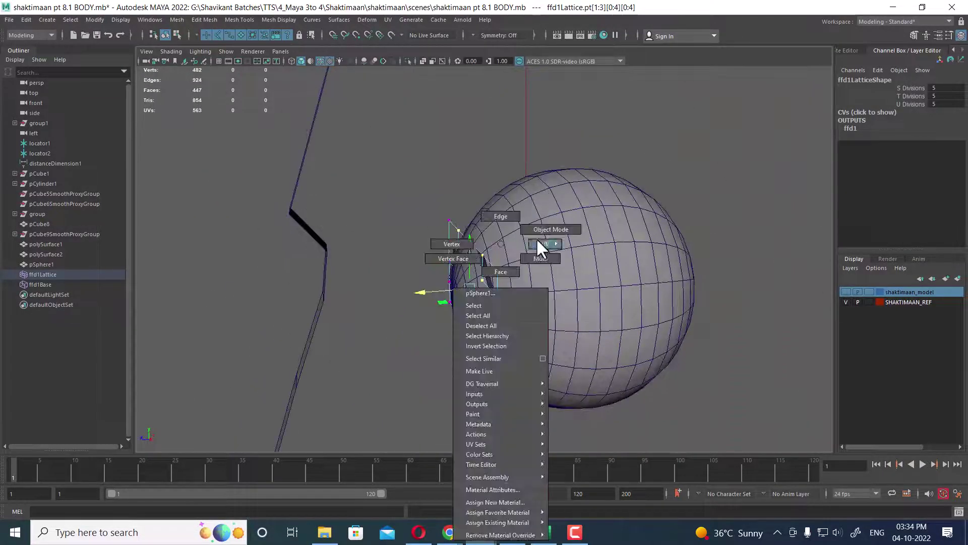
{"action": "left_click", "coordinate": [490, 302]}
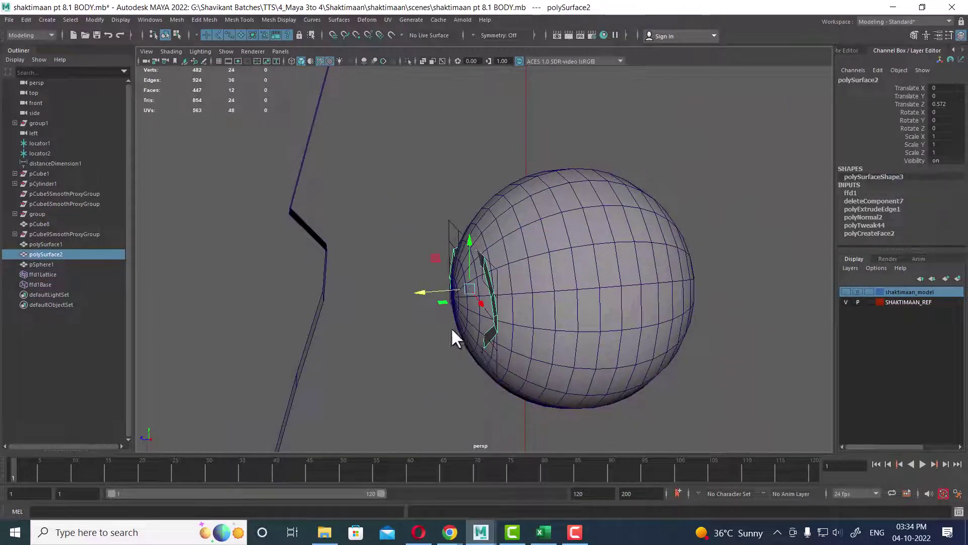
{"action": "left_click_drag", "start_coordinate": [550, 202], "coordinate": [440, 341]}
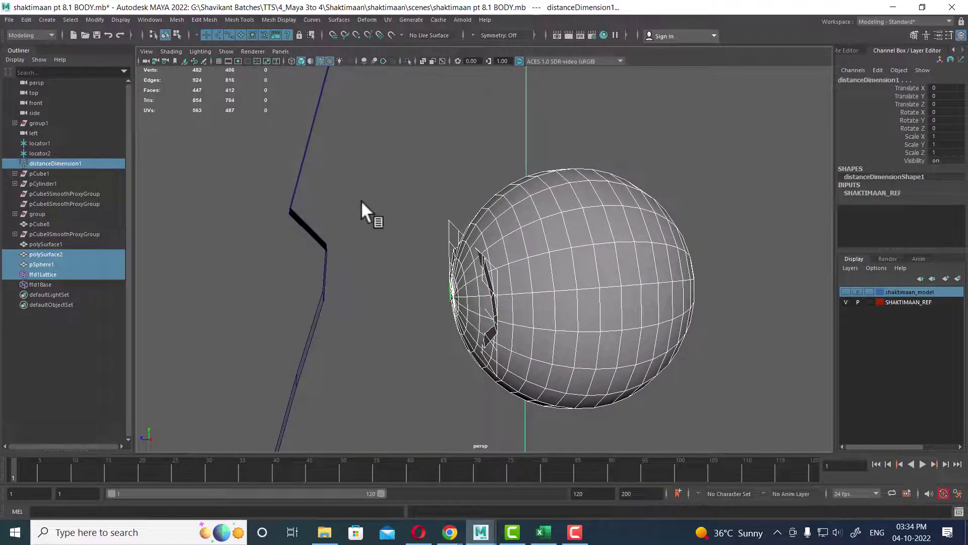
{"action": "right_click_drag", "start_coordinate": [361, 200], "coordinate": [129, 57], "text": "alt"}
Delete history via Edit > Delete by Type, reselect polySurface2, and open Deform > Lattice options
{"action": "left_click", "coordinate": [25, 16]}
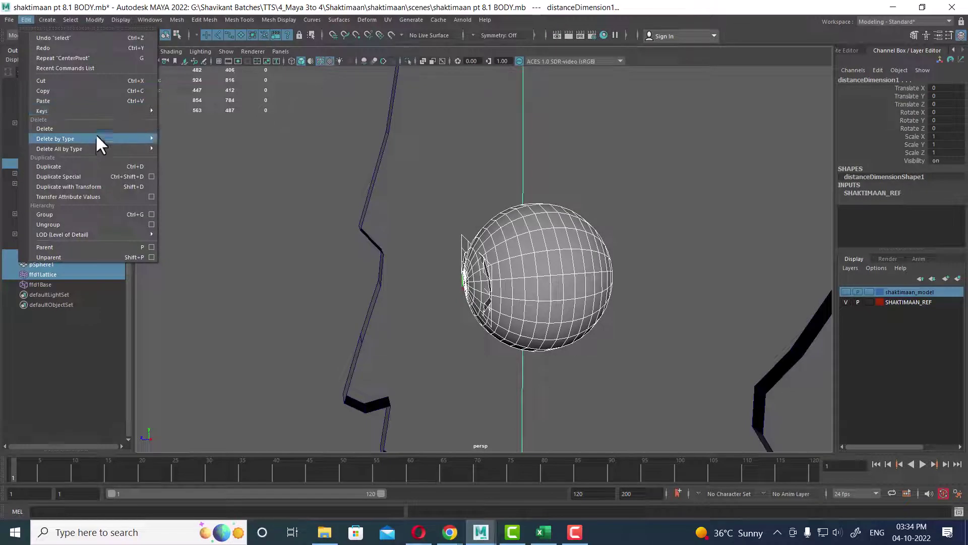
{"action": "left_click", "coordinate": [225, 138]}
{"action": "left_click", "coordinate": [442, 331]}
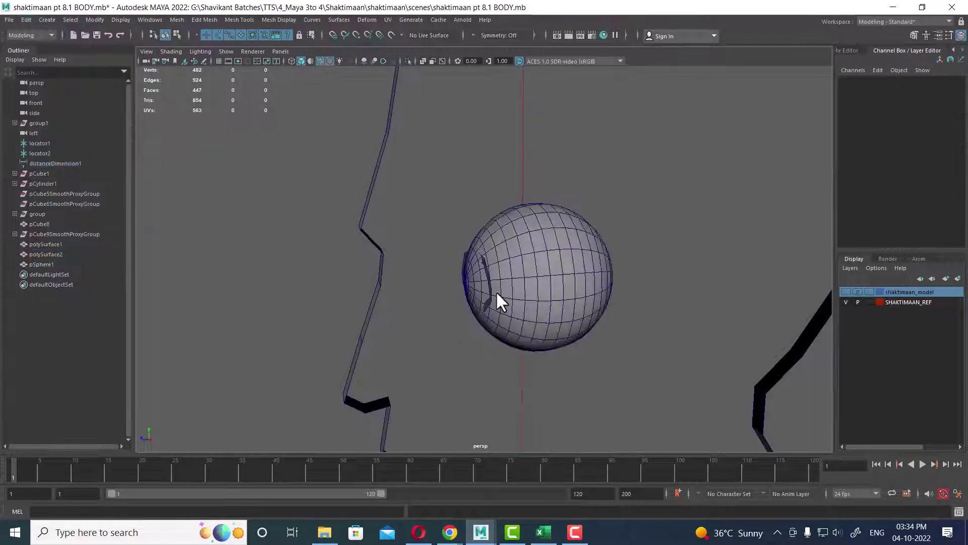
{"action": "left_click", "coordinate": [492, 292]}
{"action": "mouse_move", "coordinate": [492, 292]}
{"action": "left_mouse_down", "text": "alt"}
{"action": "mouse_move", "coordinate": [551, 342]}
{"action": "mouse_move", "coordinate": [492, 315]}
{"action": "mouse_move", "coordinate": [608, 312]}
{"action": "left_mouse_up", "text": "alt"}
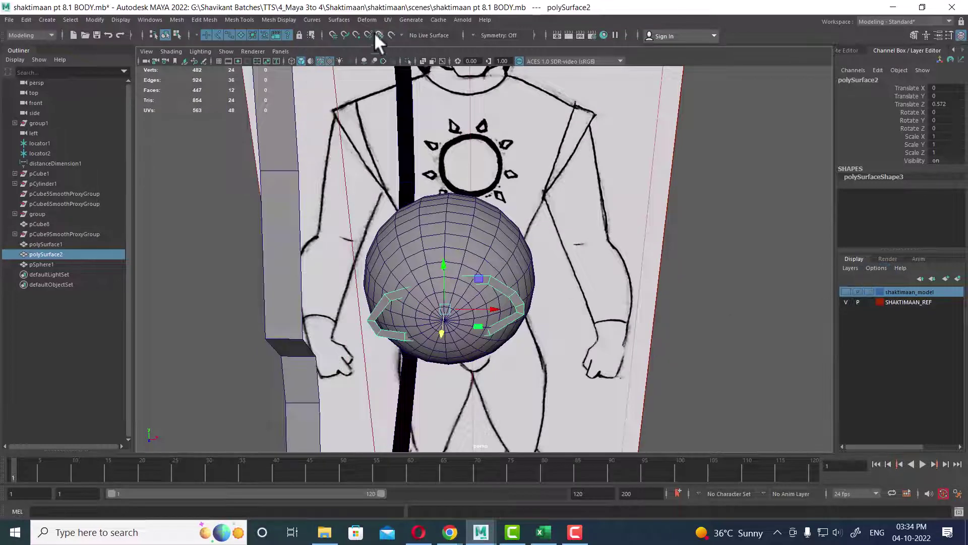
{"action": "left_click", "coordinate": [365, 20]}
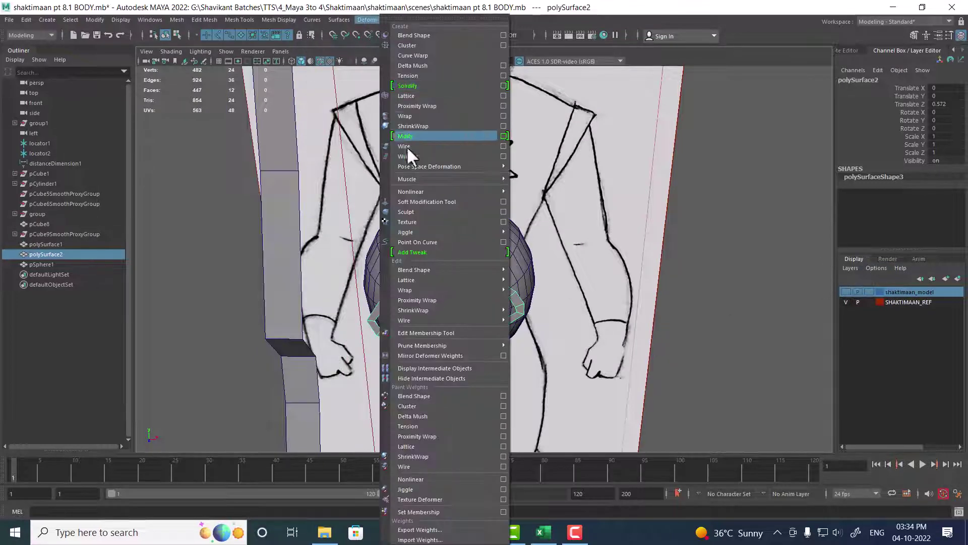
{"action": "left_click", "coordinate": [504, 95]}
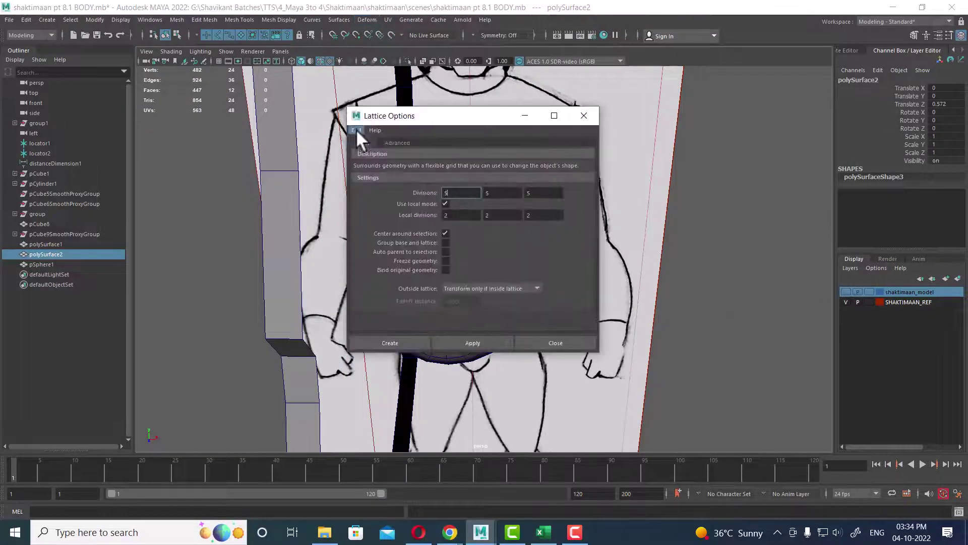
Reset the lattice options and create a 3×3×3 lattice around the eyelid ring
{"action": "left_click", "coordinate": [356, 129]}
{"action": "left_click", "coordinate": [368, 149]}
{"action": "type", "text": "3"}
{"action": "key", "text": "Tab"}
{"action": "type", "text": "3"}
{"action": "key", "text": "Tab"}
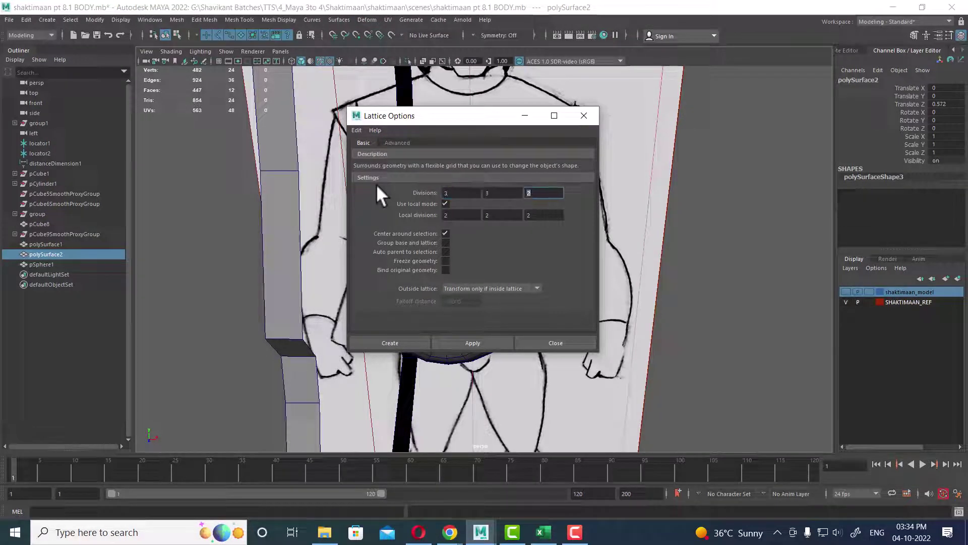
{"action": "type", "text": "3"}
{"action": "left_click", "coordinate": [407, 337]}
Move the middle lattice points vertically with Move Axis Orientation set to Object
{"action": "left_click_drag", "start_coordinate": [407, 335], "coordinate": [668, 314], "text": "alt"}
{"action": "right_click_drag", "start_coordinate": [689, 253], "coordinate": [688, 227]}
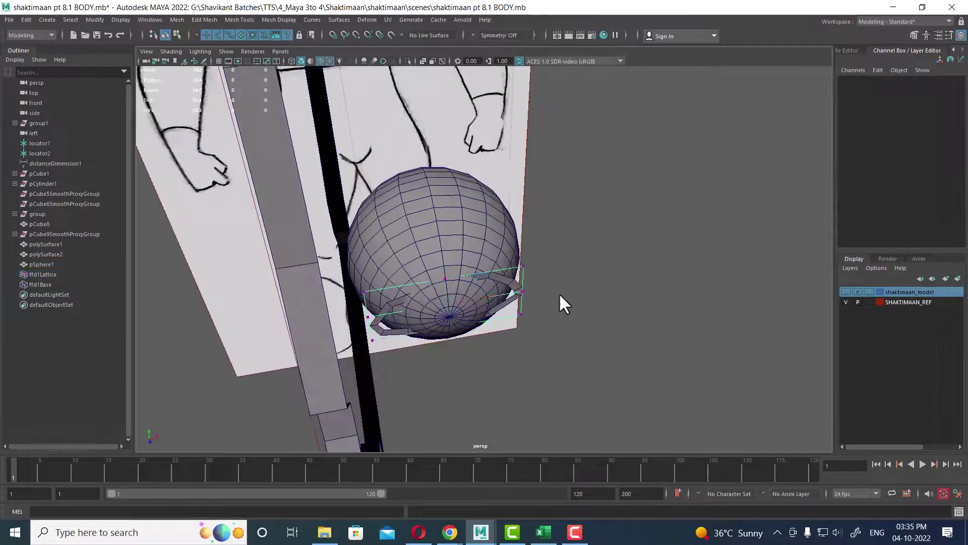
{"action": "mouse_move", "coordinate": [558, 292]}
{"action": "left_mouse_down", "text": "alt"}
{"action": "mouse_move", "coordinate": [479, 234]}
{"action": "mouse_move", "coordinate": [440, 332]}
{"action": "mouse_move", "coordinate": [465, 338]}
{"action": "left_mouse_up", "text": "alt"}
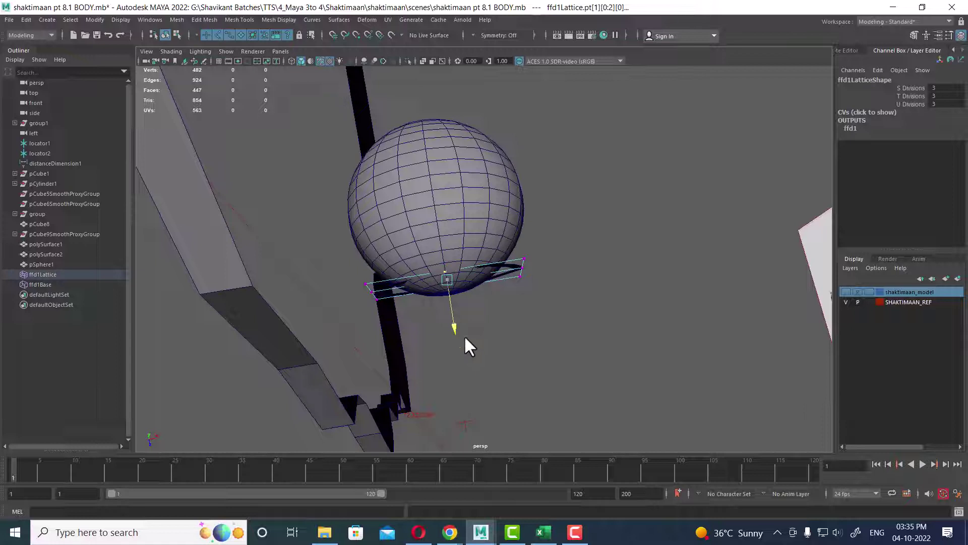
{"action": "left_click", "coordinate": [959, 36]}
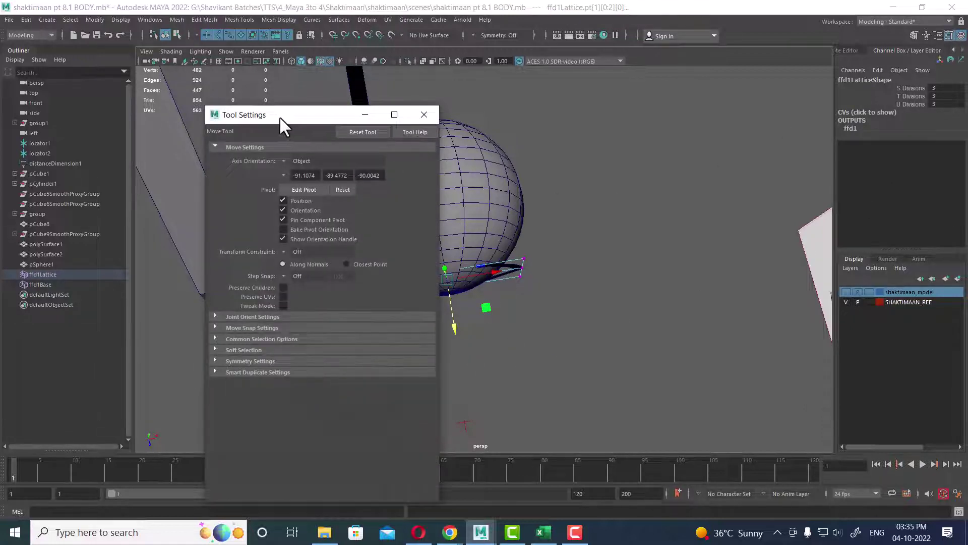
{"action": "left_click_drag", "start_coordinate": [280, 116], "coordinate": [628, 104]}
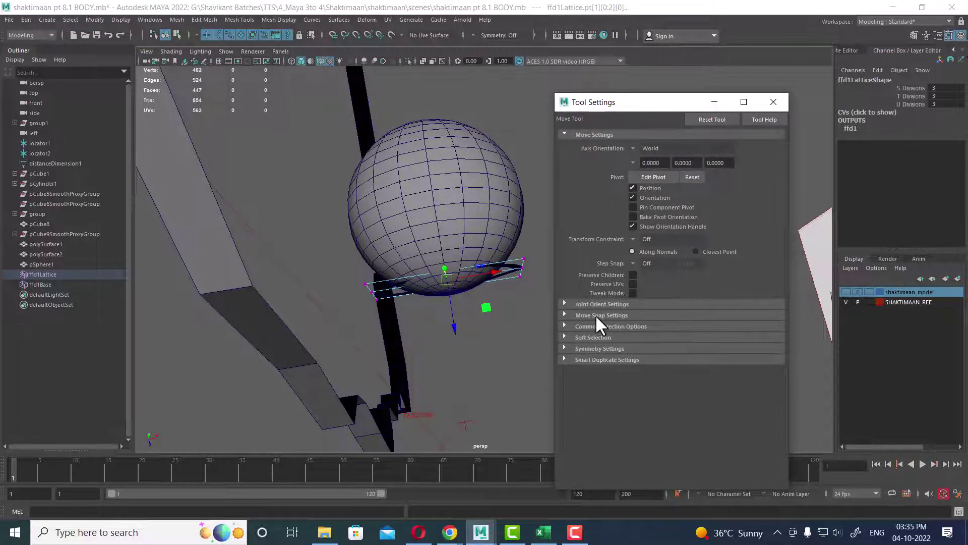
{"action": "left_click", "coordinate": [632, 147]}
{"action": "left_click", "coordinate": [653, 153]}
{"action": "left_click_drag", "start_coordinate": [460, 324], "coordinate": [454, 337]}
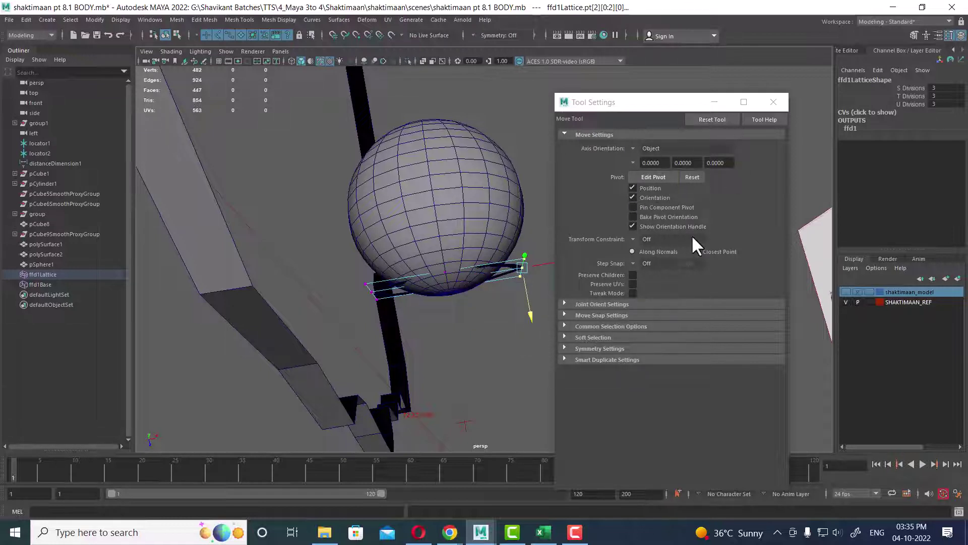
Turn off pivot Position, select the middle row of points, and reset the Move tool
{"action": "left_click", "coordinate": [649, 188]}
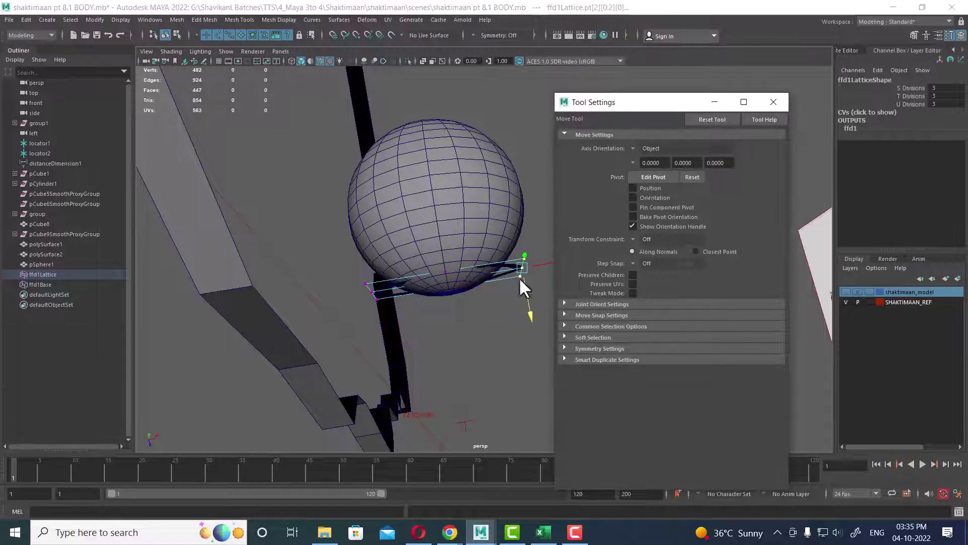
{"action": "left_click_drag", "start_coordinate": [441, 248], "coordinate": [475, 338]}
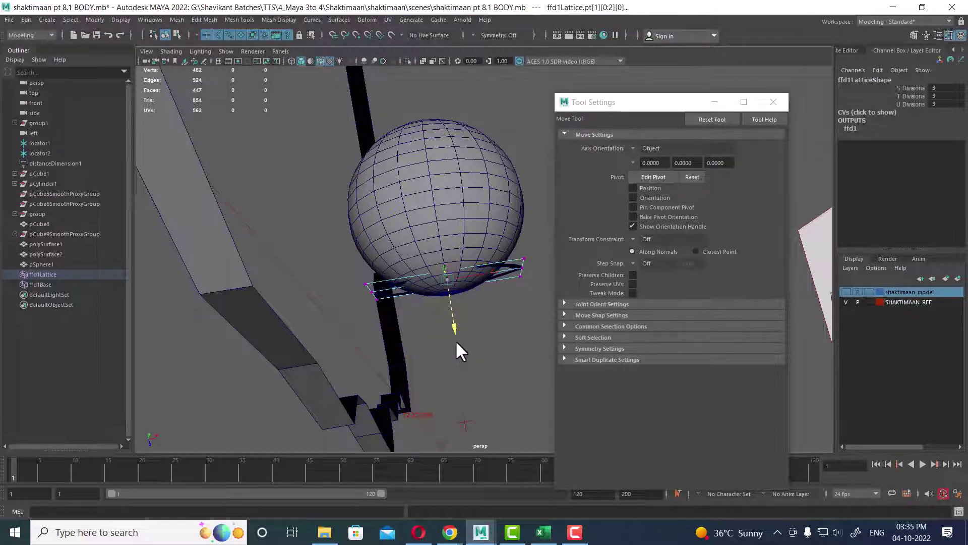
{"action": "left_click", "coordinate": [710, 119]}
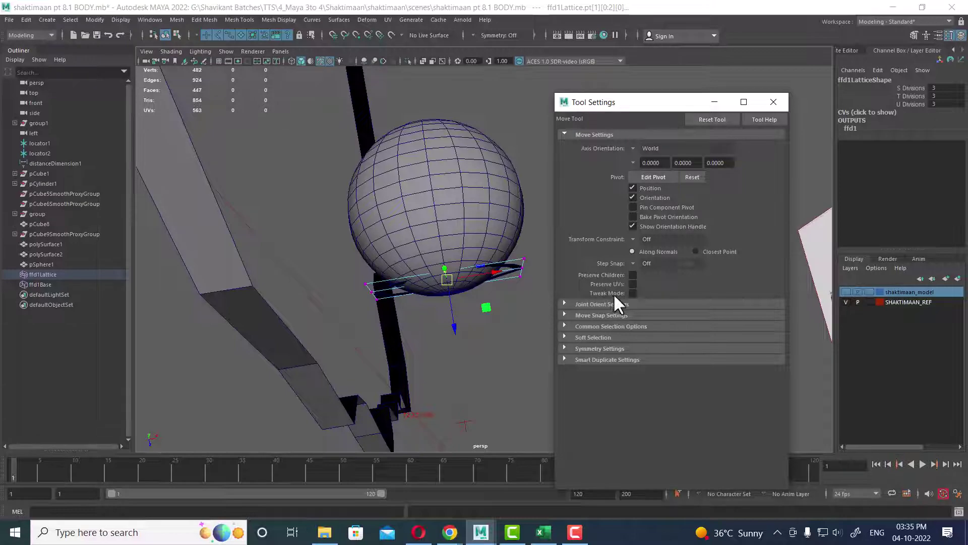
Select the ring, eyeball and lattice and delete history to bake the lattice shape
{"action": "left_click", "coordinate": [773, 102]}
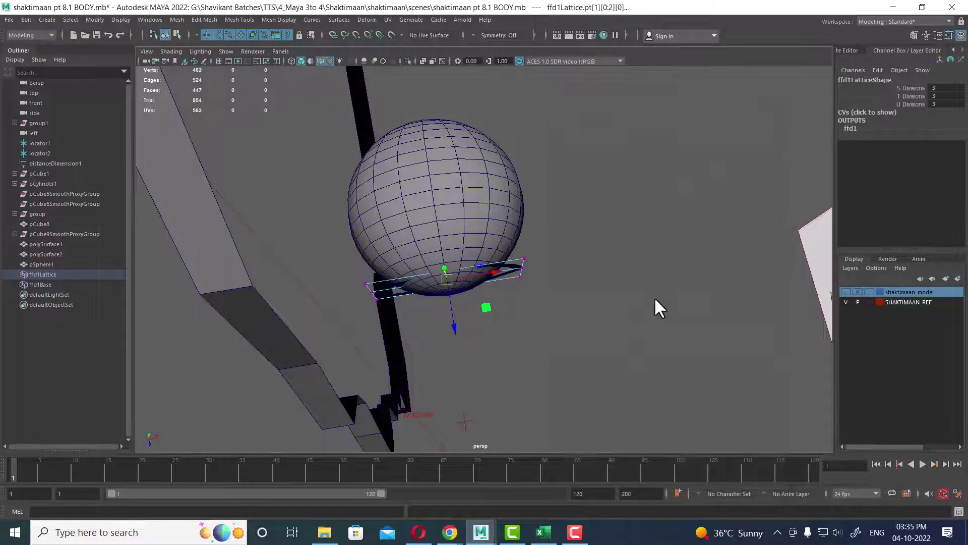
{"action": "mouse_move", "coordinate": [655, 298]}
{"action": "left_mouse_down", "text": "alt"}
{"action": "mouse_move", "coordinate": [634, 255]}
{"action": "mouse_move", "coordinate": [672, 241]}
{"action": "mouse_move", "coordinate": [654, 262]}
{"action": "mouse_move", "coordinate": [572, 260]}
{"action": "mouse_move", "coordinate": [532, 336]}
{"action": "left_mouse_up", "text": "alt"}
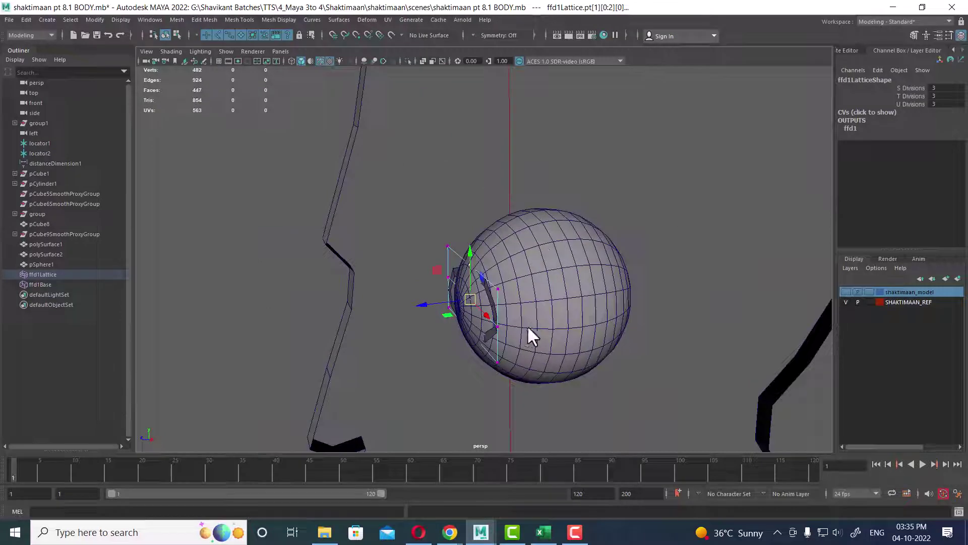
{"action": "right_click_drag", "start_coordinate": [482, 322], "coordinate": [577, 145]}
{"action": "left_click", "coordinate": [493, 327]}
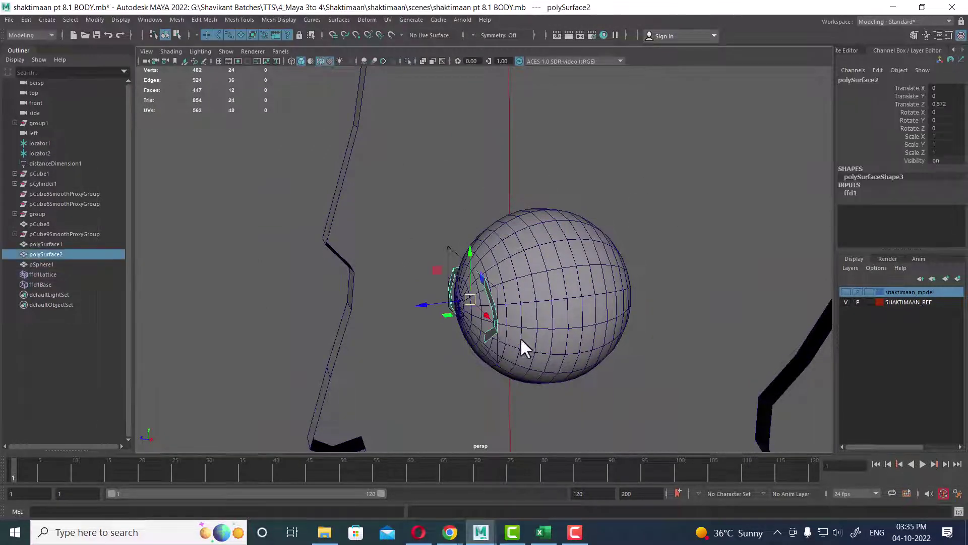
{"action": "left_click_drag", "start_coordinate": [549, 227], "coordinate": [450, 373]}
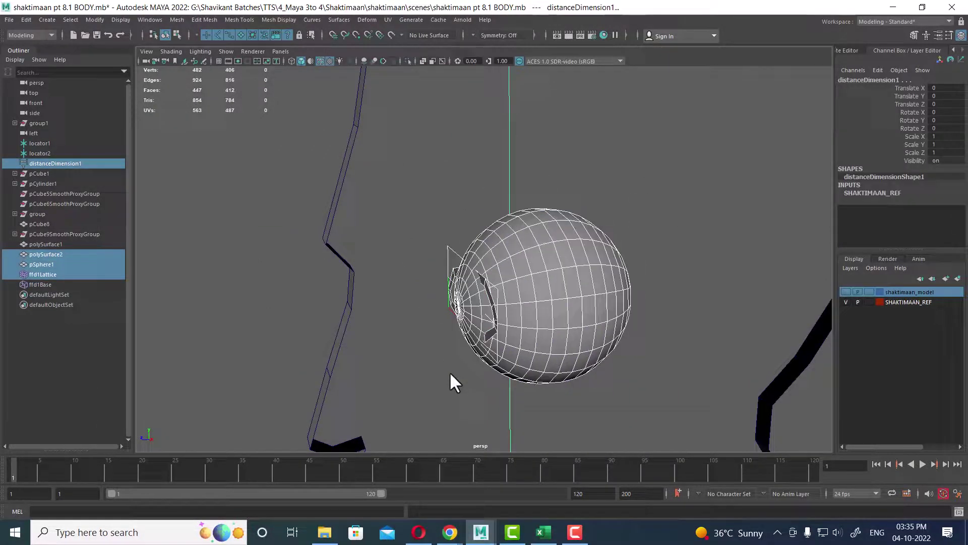
{"action": "left_click", "coordinate": [25, 20]}
{"action": "mouse_move", "coordinate": [55, 138]}
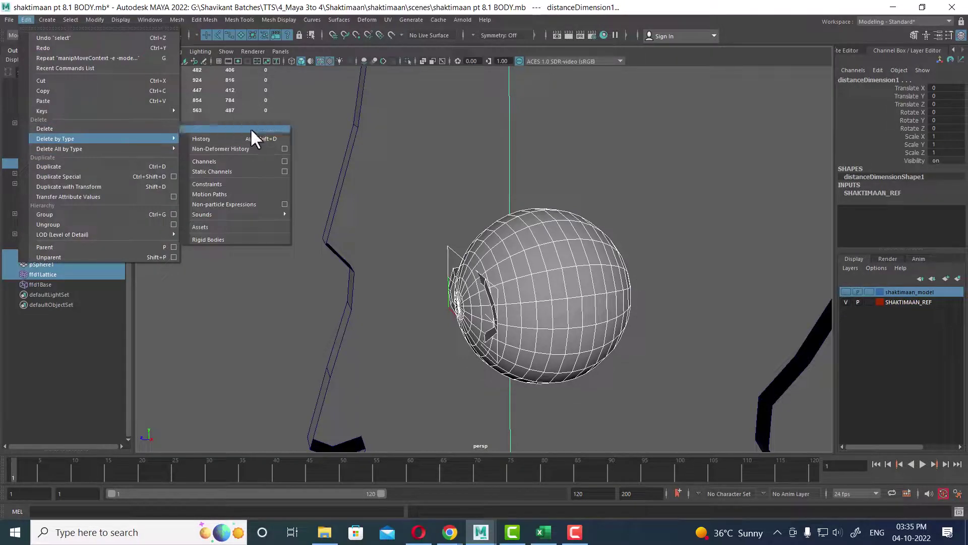
{"action": "left_click", "coordinate": [247, 137]}
Reselect the eyelid ring alone and frame it in the view
{"action": "left_click", "coordinate": [645, 373]}
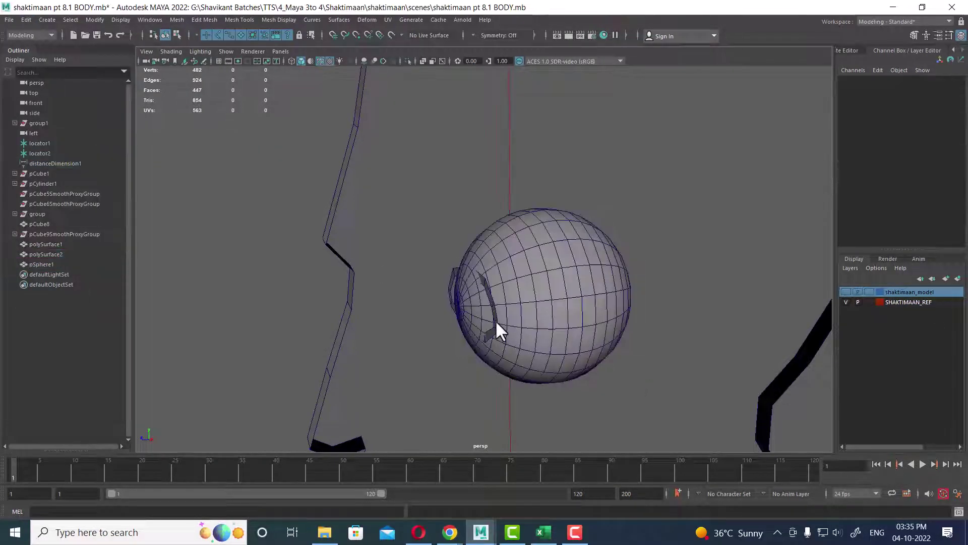
{"action": "left_click", "coordinate": [495, 320]}
{"action": "key", "text": "f"}
{"action": "left_click_drag", "start_coordinate": [571, 372], "coordinate": [742, 273], "text": "alt"}
{"action": "right_click_drag", "start_coordinate": [751, 244], "coordinate": [632, 193]}
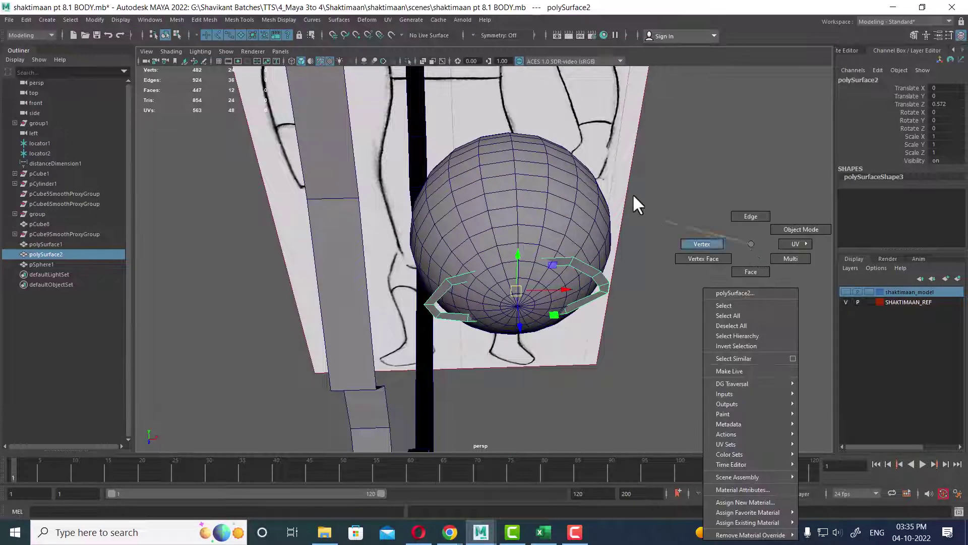
{"action": "left_click", "coordinate": [633, 197]}
{"action": "left_click_drag", "start_coordinate": [713, 266], "coordinate": [652, 341], "text": "alt"}
Marquee the ring's vertices from Top view, then show the four-view layout
{"action": "key", "text": "space"}
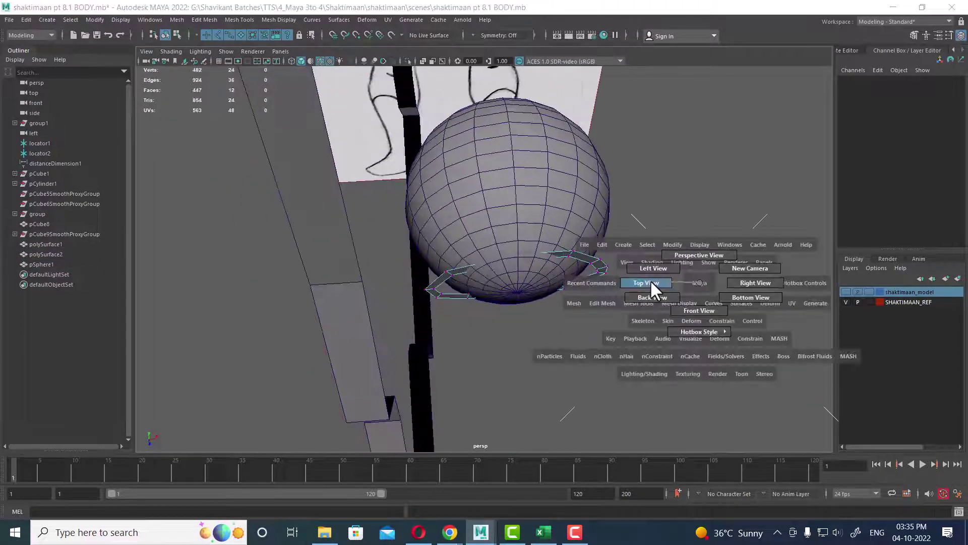
{"action": "left_click", "coordinate": [650, 284]}
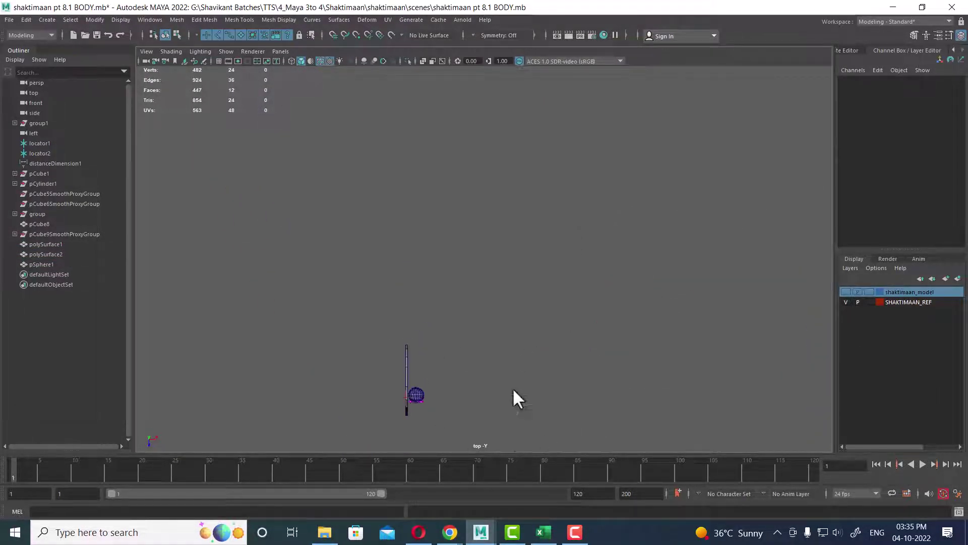
{"action": "scroll", "coordinate": [558, 227], "scroll_direction": "up", "scroll_amount": 2}
{"action": "scroll", "coordinate": [573, 277], "scroll_direction": "up", "scroll_amount": 2}
{"action": "scroll", "coordinate": [525, 263], "scroll_direction": "up", "scroll_amount": 2}
{"action": "scroll", "coordinate": [555, 353], "scroll_direction": "up", "scroll_amount": 3}
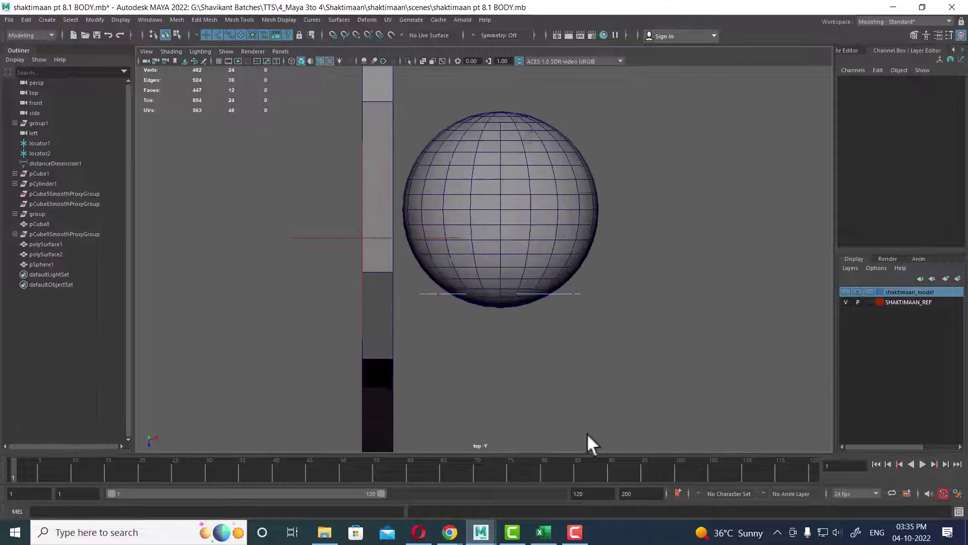
{"action": "scroll", "coordinate": [455, 290], "scroll_direction": "up", "scroll_amount": 1}
{"action": "left_click_drag", "start_coordinate": [553, 364], "coordinate": [556, 357]}
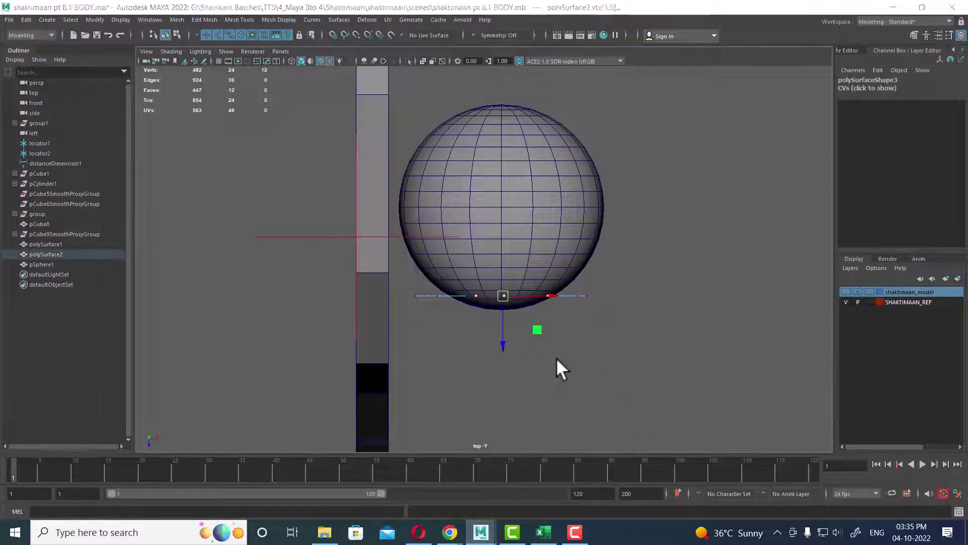
{"action": "key", "text": "space"}
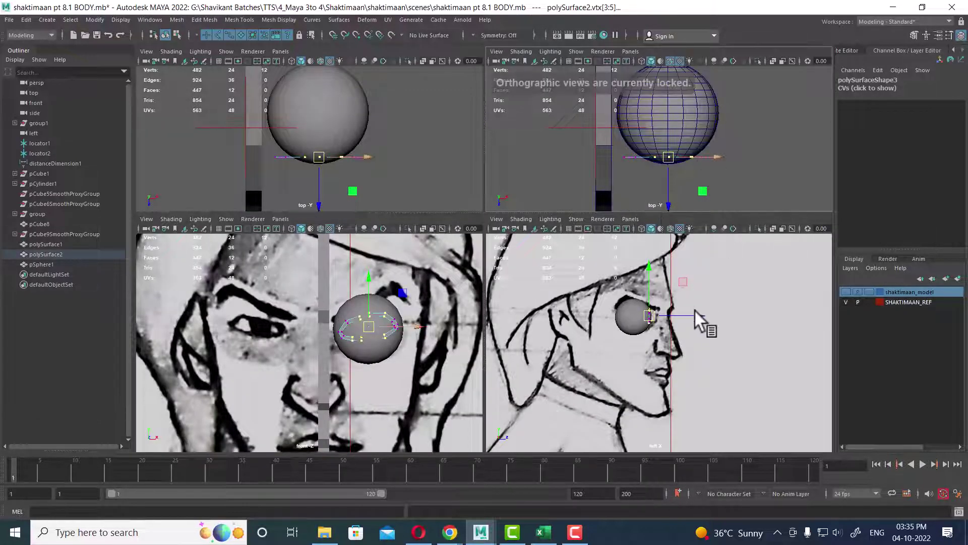
Push the ring's top middle vertices along Z onto the eyeball surface
{"action": "scroll", "coordinate": [364, 379], "scroll_direction": "up", "scroll_amount": 2}
{"action": "scroll", "coordinate": [394, 367], "scroll_direction": "up", "scroll_amount": 2}
{"action": "scroll", "coordinate": [380, 389], "scroll_direction": "up", "scroll_amount": 2}
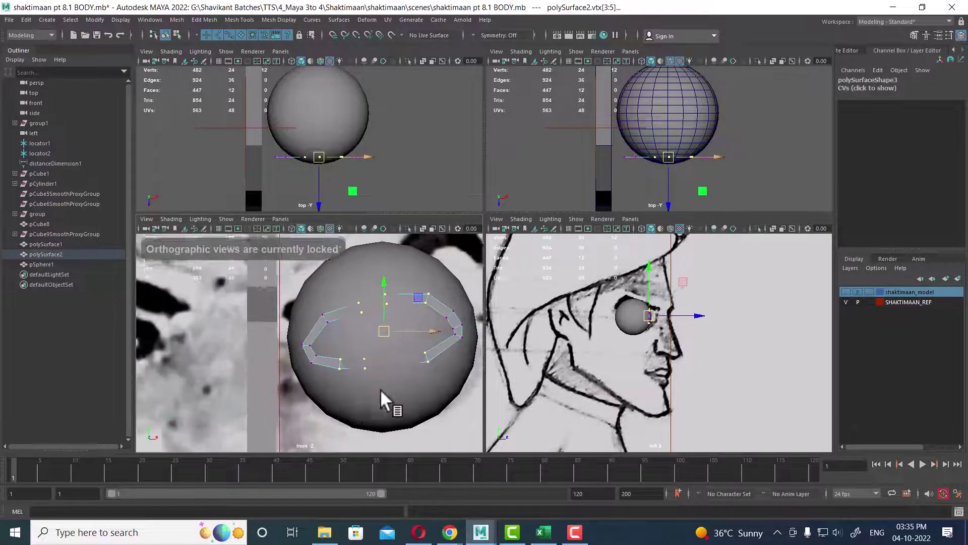
{"action": "scroll", "coordinate": [345, 382], "scroll_direction": "up", "scroll_amount": 1}
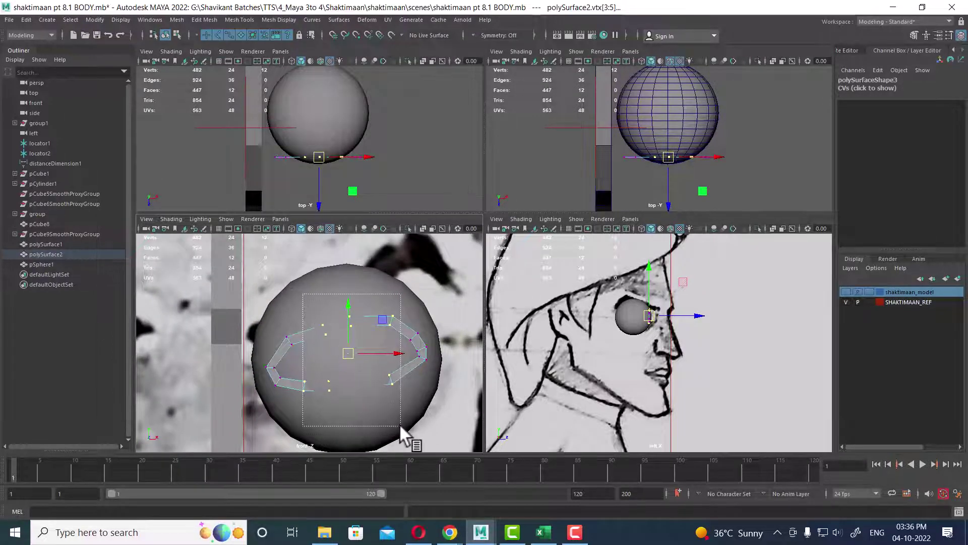
{"action": "left_click_drag", "start_coordinate": [399, 423], "coordinate": [398, 424]}
{"action": "scroll", "coordinate": [699, 197], "scroll_direction": "up", "scroll_amount": 2}
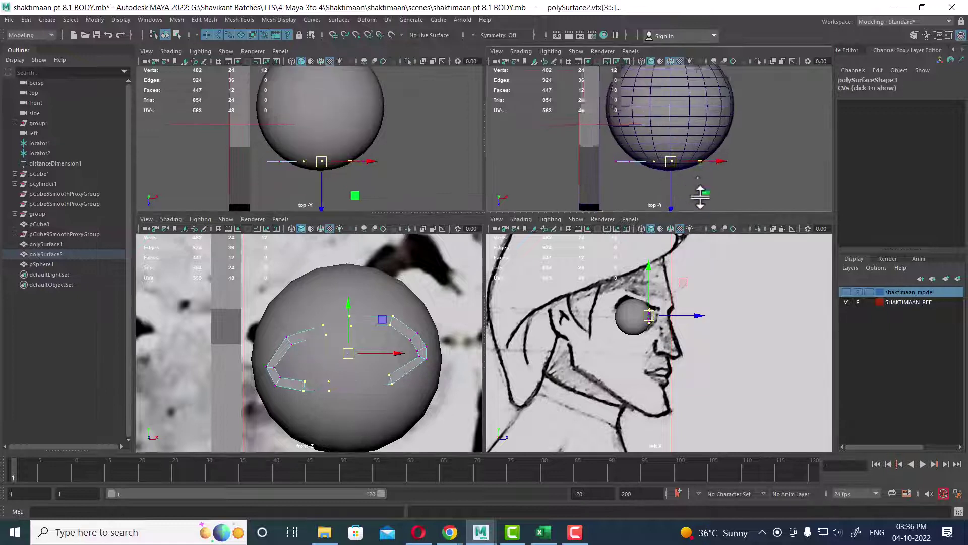
{"action": "scroll", "coordinate": [700, 196], "scroll_direction": "up", "scroll_amount": 2}
{"action": "left_click_drag", "start_coordinate": [677, 151], "coordinate": [680, 156]}
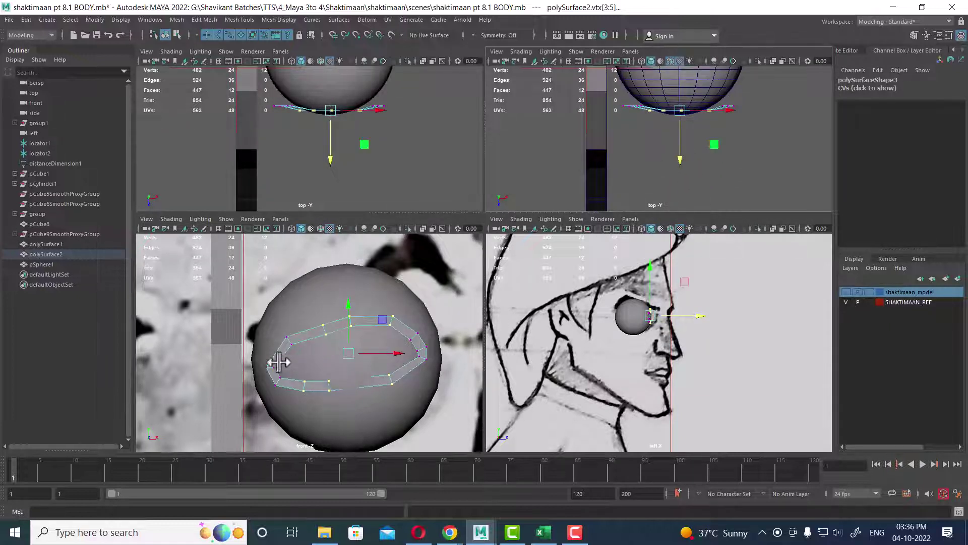
Move the ring's left-end vertices so they hug the eyeball
{"action": "left_click_drag", "start_coordinate": [292, 356], "coordinate": [259, 406]}
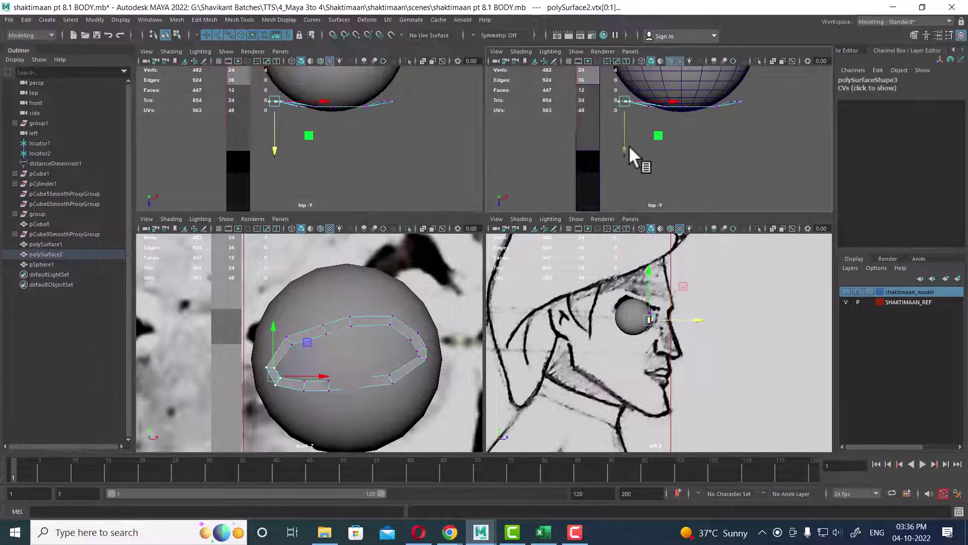
{"action": "left_click_drag", "start_coordinate": [627, 151], "coordinate": [624, 141]}
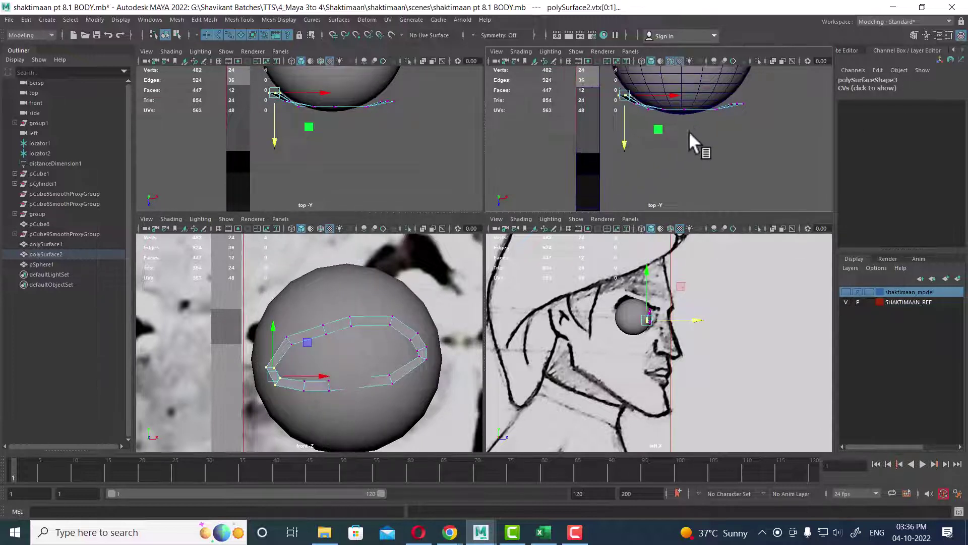
{"action": "key", "text": "f"}
With a small Soft Select falloff, pull and rotate the right-end vertices into a corner
{"action": "left_click_drag", "start_coordinate": [747, 146], "coordinate": [716, 170]}
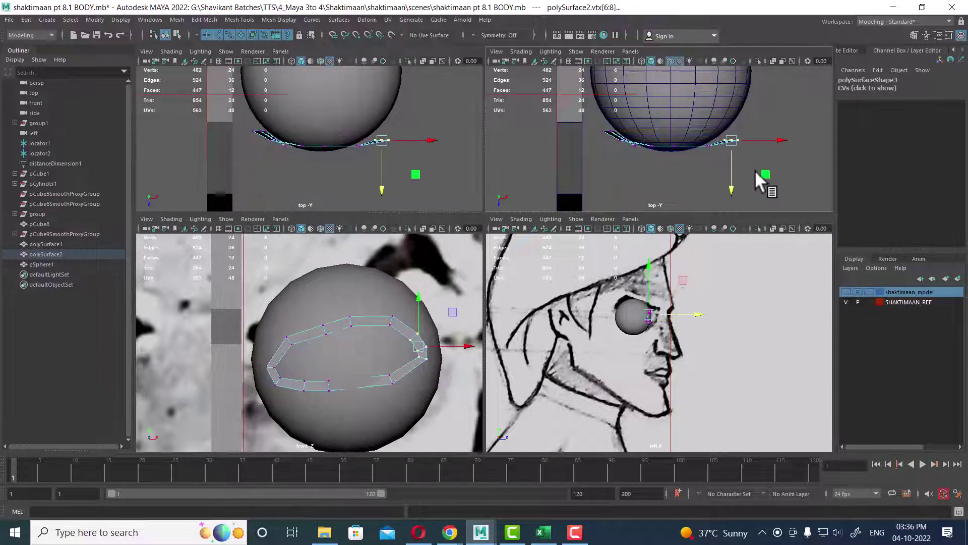
{"action": "key", "text": "b"}
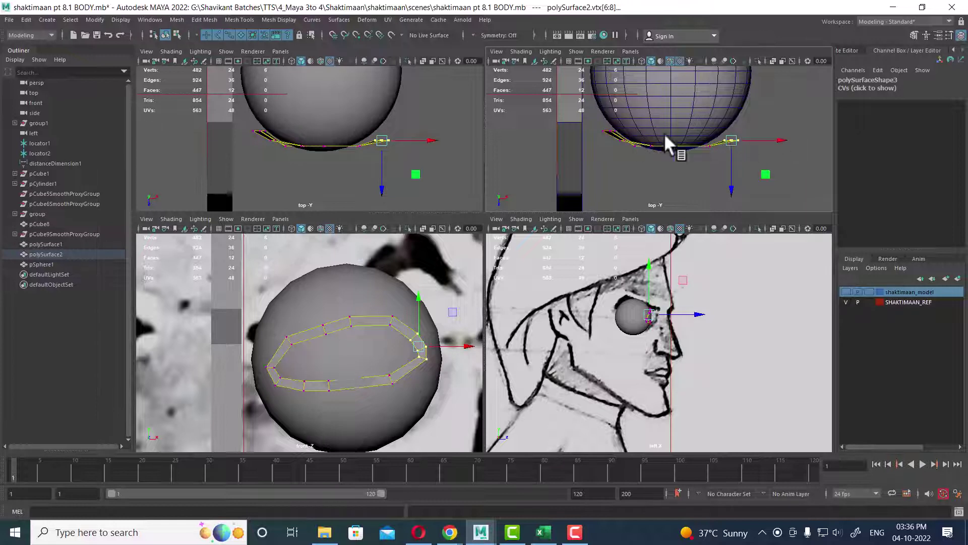
{"action": "mouse_move", "coordinate": [663, 132]}
{"action": "left_mouse_down"}
{"action": "mouse_move", "coordinate": [764, 143]}
{"action": "mouse_move", "coordinate": [719, 141]}
{"action": "left_mouse_up"}
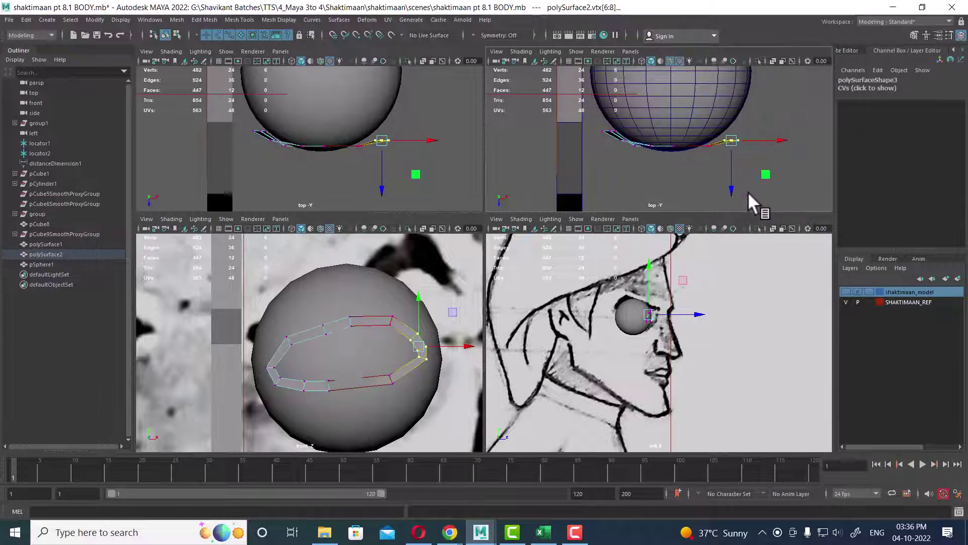
{"action": "left_click_drag", "start_coordinate": [732, 186], "coordinate": [731, 179]}
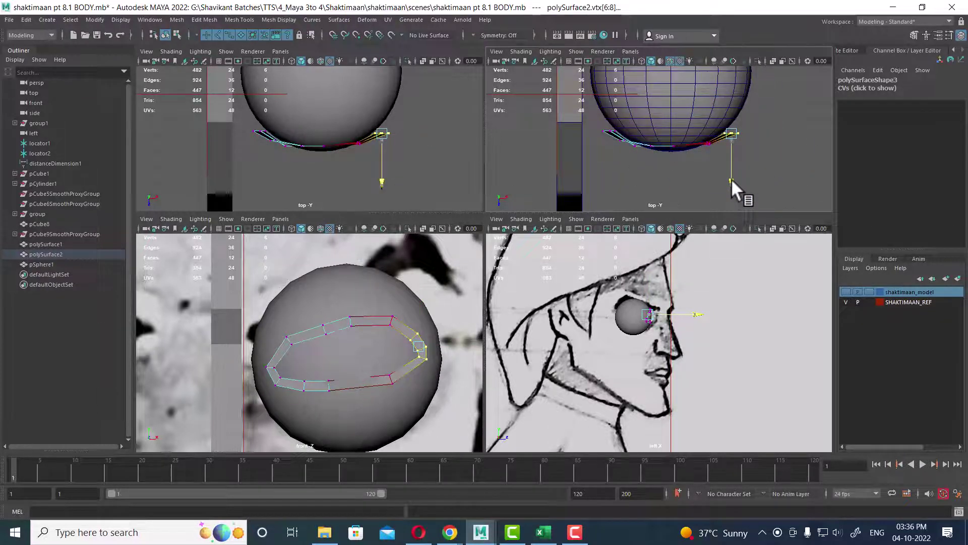
{"action": "key", "text": "e"}
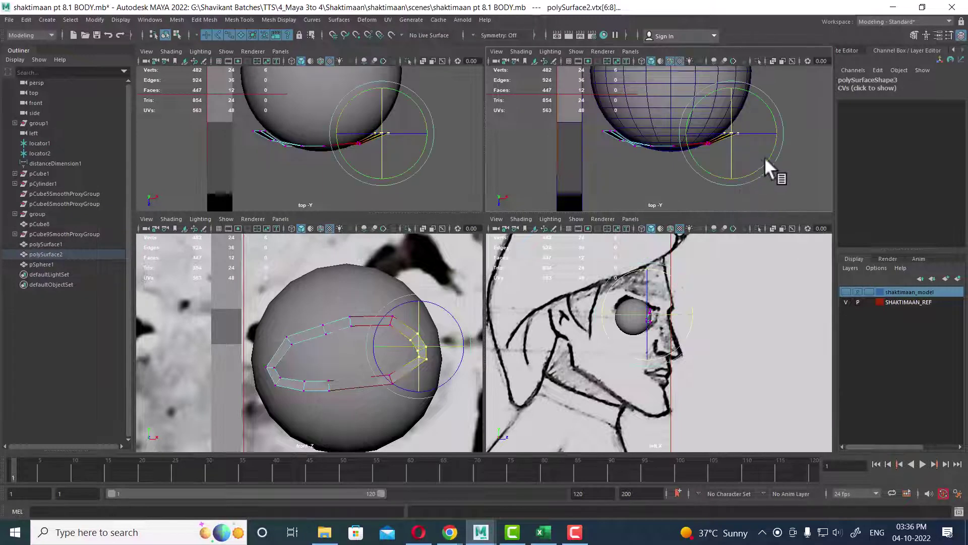
{"action": "left_click_drag", "start_coordinate": [776, 120], "coordinate": [771, 115]}
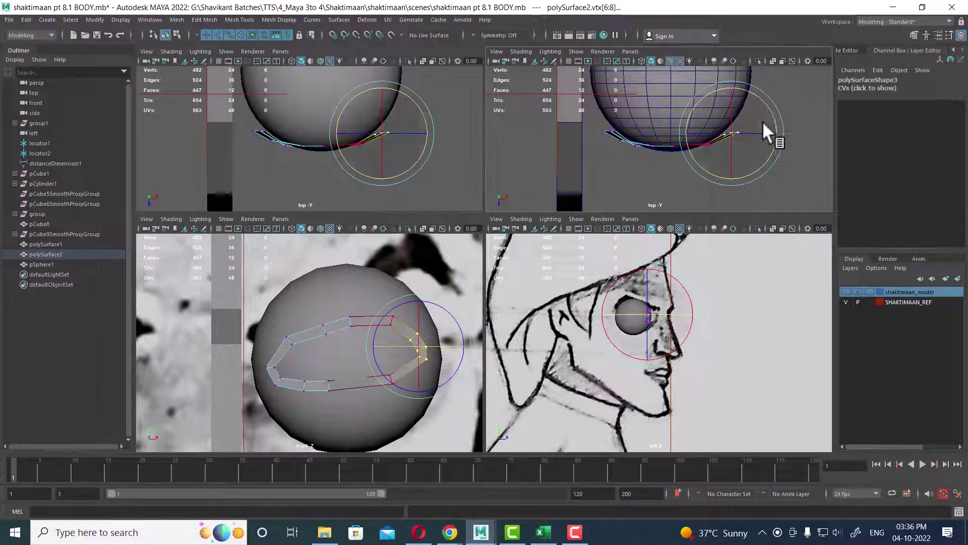
Switch a pane to perspective and maximize it
{"action": "key", "text": "space"}
{"action": "mouse_move", "coordinate": [723, 95]}
{"action": "left_mouse_down"}
{"action": "mouse_move", "coordinate": [667, 183]}
{"action": "mouse_move", "coordinate": [639, 198]}
{"action": "mouse_move", "coordinate": [633, 182]}
{"action": "mouse_move", "coordinate": [689, 225]}
{"action": "left_mouse_up"}
{"action": "key", "text": "space"}
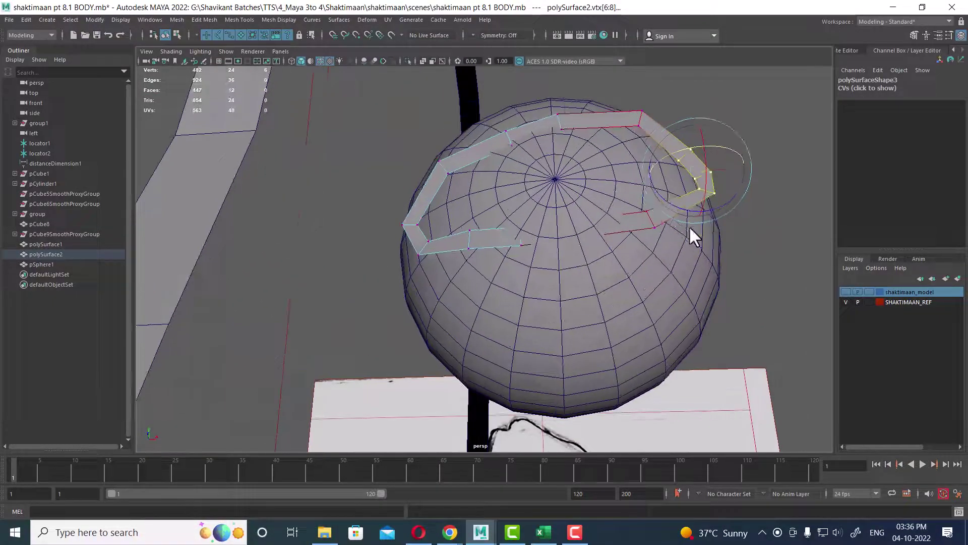
Move individual strip vertices near the inner corner so they sit snugly on the eyeball sphere
{"action": "key", "text": "w"}
{"action": "scroll", "coordinate": [566, 203], "scroll_direction": "up", "scroll_amount": 3}
{"action": "mouse_move", "coordinate": [570, 189]}
{"action": "left_mouse_down", "text": "alt"}
{"action": "mouse_move", "coordinate": [555, 240]}
{"action": "mouse_move", "coordinate": [523, 180]}
{"action": "left_mouse_up", "text": "alt"}
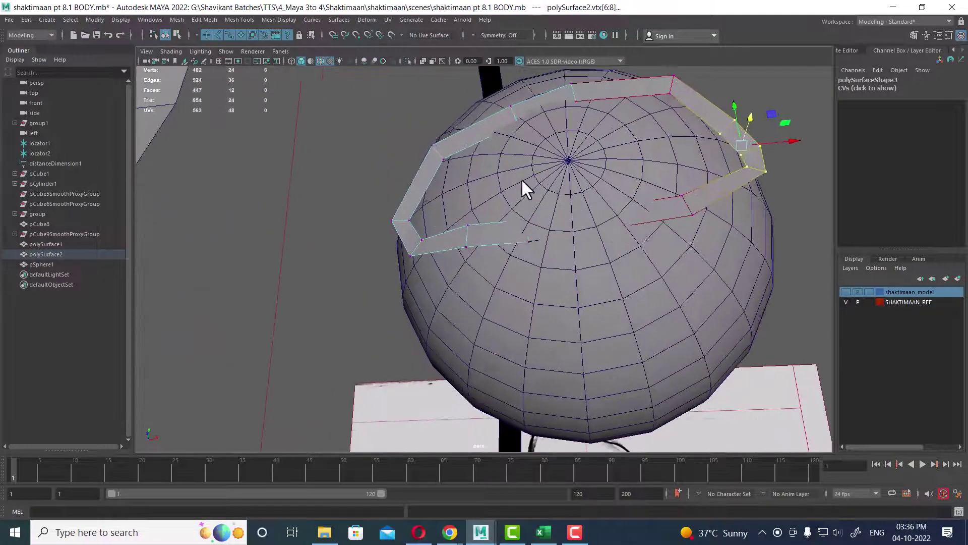
{"action": "left_click_drag", "start_coordinate": [631, 279], "coordinate": [633, 280]}
{"action": "mouse_move", "coordinate": [632, 277]}
{"action": "left_mouse_down", "text": "alt"}
{"action": "mouse_move", "coordinate": [633, 218]}
{"action": "mouse_move", "coordinate": [527, 228]}
{"action": "left_mouse_up", "text": "alt"}
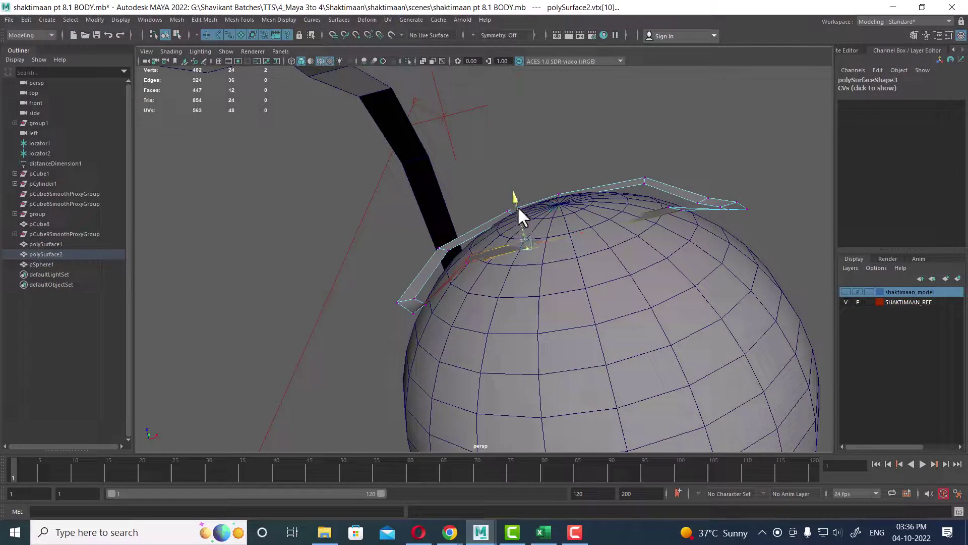
{"action": "mouse_move", "coordinate": [476, 270]}
{"action": "left_mouse_down"}
{"action": "mouse_move", "coordinate": [476, 258]}
{"action": "mouse_move", "coordinate": [426, 278]}
{"action": "left_mouse_up"}
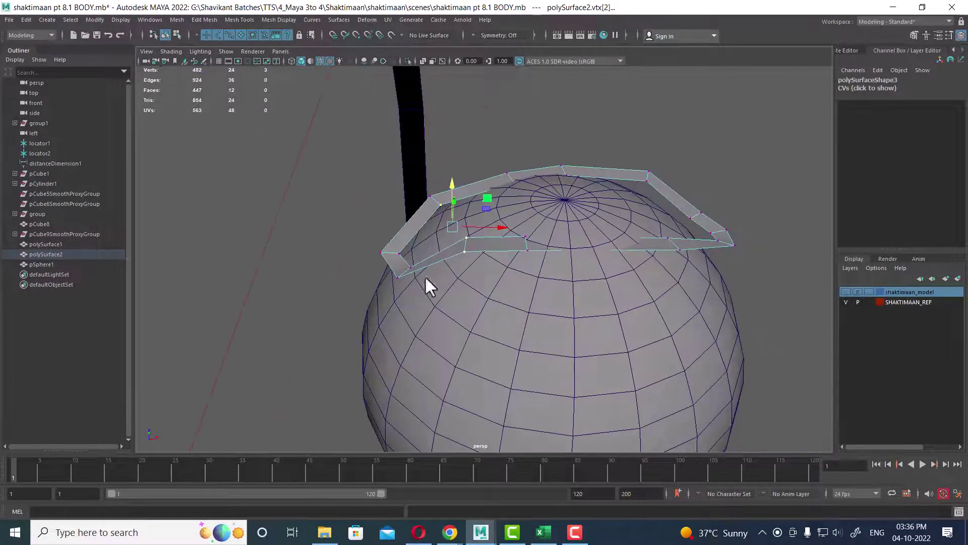
{"action": "left_click_drag", "start_coordinate": [455, 221], "coordinate": [455, 221]}
{"action": "mouse_move", "coordinate": [455, 221]}
{"action": "left_mouse_down", "text": "alt"}
{"action": "mouse_move", "coordinate": [468, 198]}
{"action": "mouse_move", "coordinate": [467, 223]}
{"action": "mouse_move", "coordinate": [536, 286]}
{"action": "mouse_move", "coordinate": [507, 207]}
{"action": "left_mouse_up", "text": "alt"}
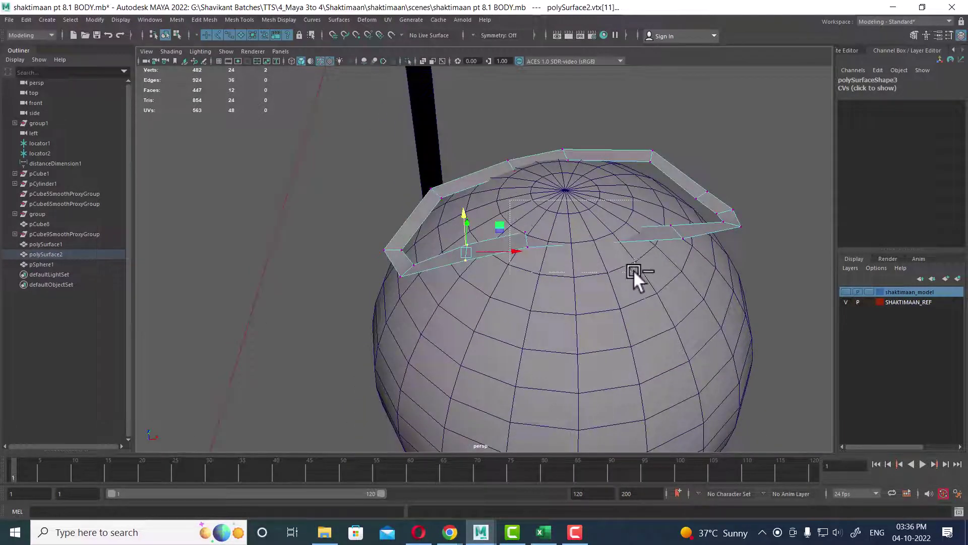
{"action": "key", "text": "Left"}
{"action": "mouse_move", "coordinate": [641, 280]}
{"action": "left_mouse_down", "text": "alt"}
{"action": "mouse_move", "coordinate": [564, 240]}
{"action": "mouse_move", "coordinate": [570, 313]}
{"action": "mouse_move", "coordinate": [645, 211]}
{"action": "left_mouse_up", "text": "alt"}
{"action": "left_click", "coordinate": [665, 267]}
Put pSphere1 on a new layer set to Reference
{"action": "left_click_drag", "start_coordinate": [664, 267], "coordinate": [667, 225], "text": "alt"}
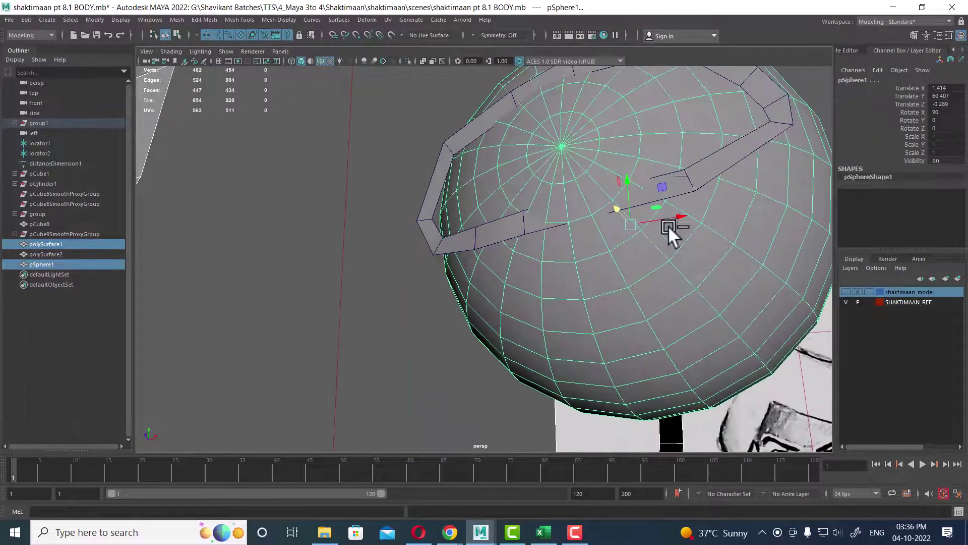
{"action": "left_click", "coordinate": [686, 186]}
{"action": "left_click_drag", "start_coordinate": [686, 186], "coordinate": [658, 286], "text": "alt"}
{"action": "left_click", "coordinate": [658, 287]}
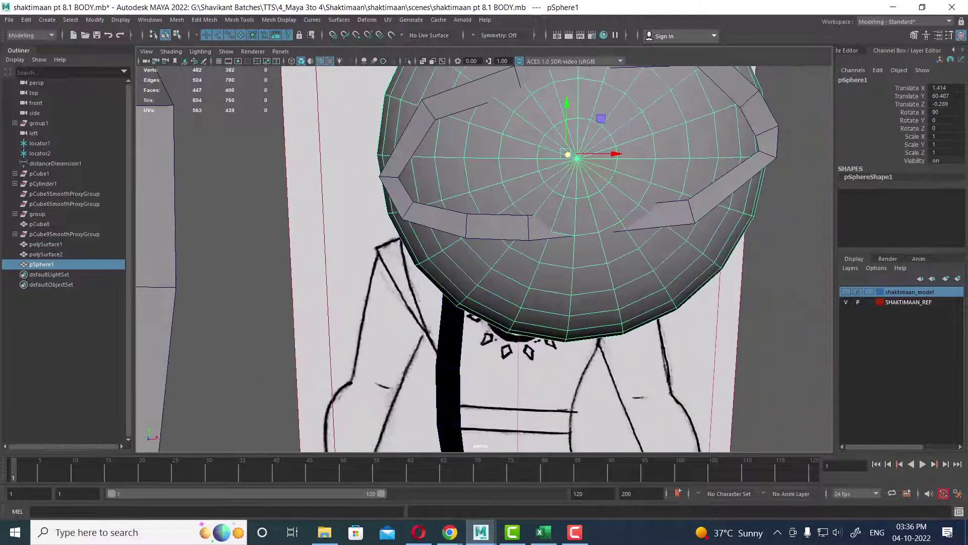
{"action": "left_click", "coordinate": [958, 278]}
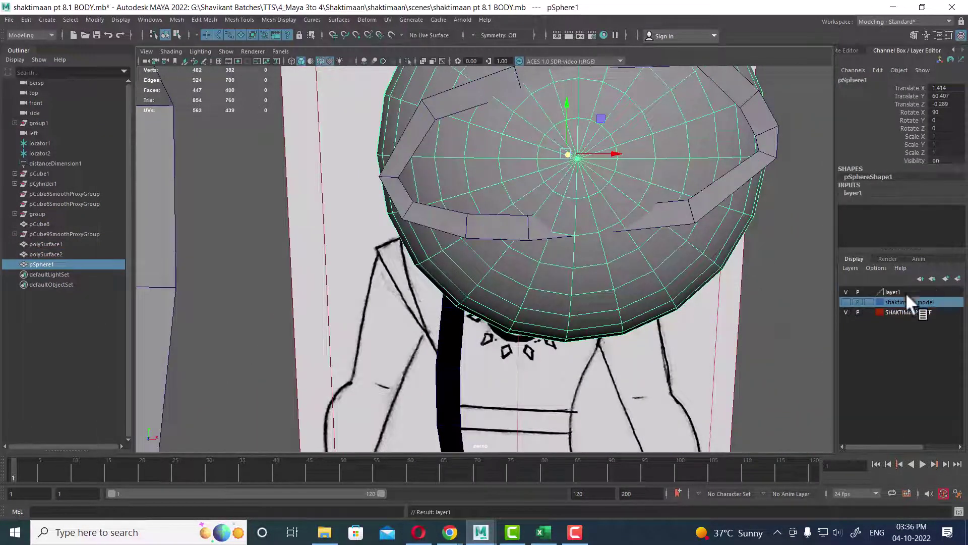
{"action": "left_click", "coordinate": [868, 292]}
{"action": "left_click", "coordinate": [868, 292]}
Adjust the eyelid ring's side vertices to follow the eye outline
{"action": "left_click_drag", "start_coordinate": [639, 284], "coordinate": [654, 204], "text": "alt"}
{"action": "left_click", "coordinate": [695, 201]}
{"action": "right_click_drag", "start_coordinate": [694, 202], "coordinate": [764, 132]}
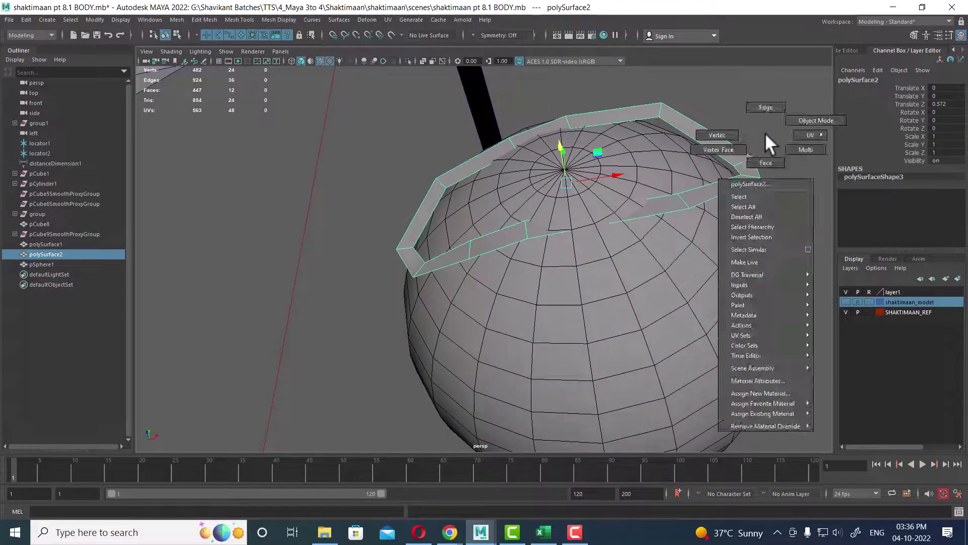
{"action": "mouse_move", "coordinate": [594, 191]}
{"action": "left_mouse_down", "text": "alt"}
{"action": "mouse_move", "coordinate": [590, 248]}
{"action": "mouse_move", "coordinate": [586, 225]}
{"action": "mouse_move", "coordinate": [622, 177]}
{"action": "mouse_move", "coordinate": [582, 204]}
{"action": "mouse_move", "coordinate": [579, 328]}
{"action": "mouse_move", "coordinate": [542, 325]}
{"action": "mouse_move", "coordinate": [521, 306]}
{"action": "left_mouse_up", "text": "alt"}
{"action": "left_click_drag", "start_coordinate": [498, 273], "coordinate": [492, 275], "text": "alt"}
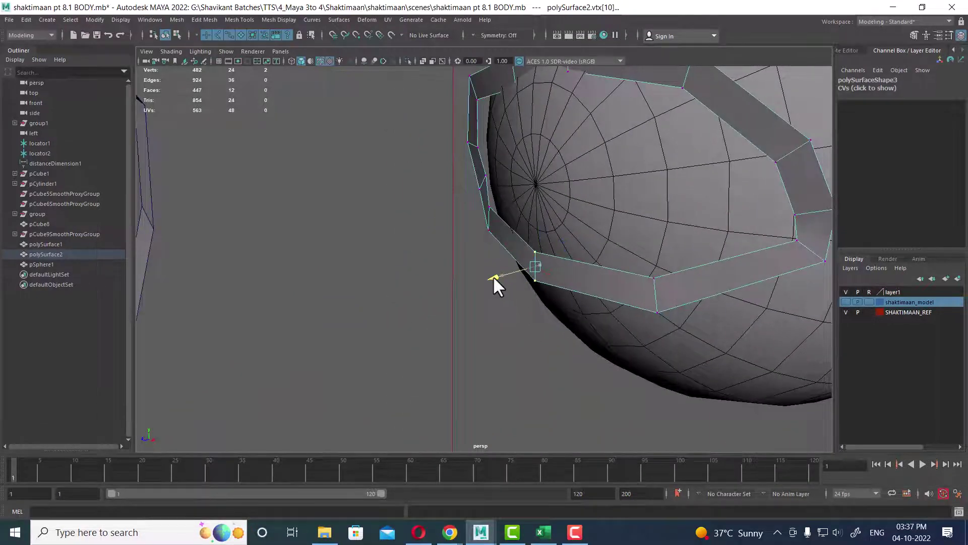
{"action": "mouse_move", "coordinate": [568, 276]}
{"action": "left_mouse_down", "text": "alt"}
{"action": "mouse_move", "coordinate": [529, 259]}
{"action": "mouse_move", "coordinate": [520, 271]}
{"action": "mouse_move", "coordinate": [496, 168]}
{"action": "mouse_move", "coordinate": [570, 220]}
{"action": "left_mouse_up", "text": "alt"}
{"action": "left_click_drag", "start_coordinate": [570, 220], "coordinate": [522, 240], "text": "alt"}
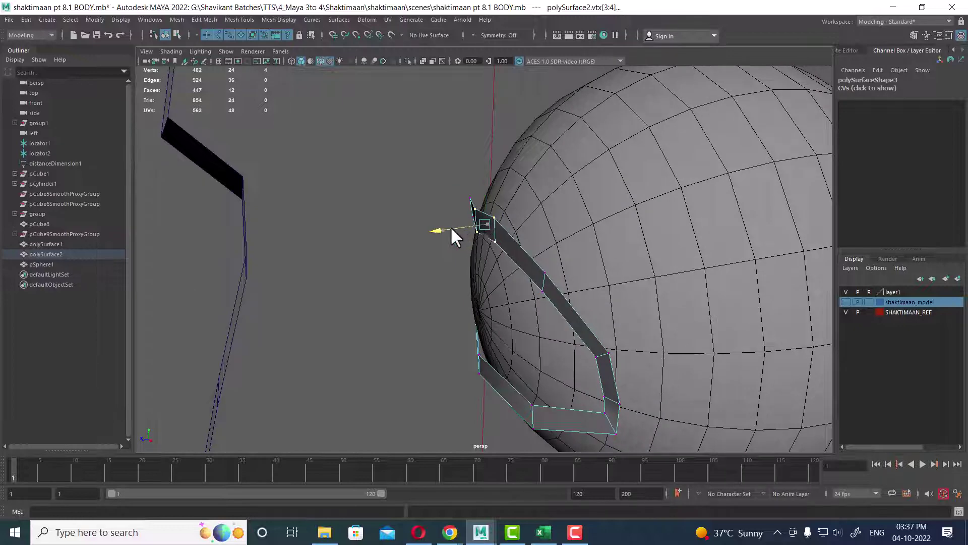
{"action": "mouse_move", "coordinate": [450, 226]}
{"action": "left_mouse_down", "text": "alt"}
{"action": "mouse_move", "coordinate": [498, 255]}
{"action": "mouse_move", "coordinate": [478, 198]}
{"action": "left_mouse_up", "text": "alt"}
{"action": "mouse_move", "coordinate": [533, 267]}
{"action": "left_mouse_down", "text": "ctrl"}
{"action": "mouse_move", "coordinate": [516, 278]}
{"action": "mouse_move", "coordinate": [574, 319]}
{"action": "mouse_move", "coordinate": [601, 233]}
{"action": "mouse_move", "coordinate": [638, 238]}
{"action": "mouse_move", "coordinate": [571, 227]}
{"action": "mouse_move", "coordinate": [628, 227]}
{"action": "left_mouse_up", "text": "ctrl"}
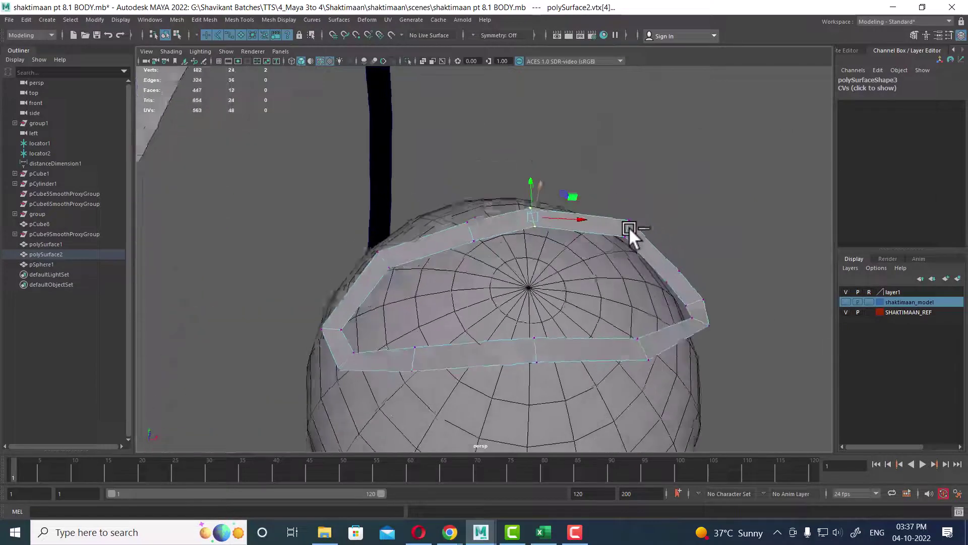
{"action": "left_click", "coordinate": [644, 207]}
Tuck the ring's corner and bottom vertices tight against the eyeball from low views
{"action": "mouse_move", "coordinate": [616, 260]}
{"action": "left_mouse_down", "text": "alt"}
{"action": "mouse_move", "coordinate": [626, 213]}
{"action": "mouse_move", "coordinate": [637, 214]}
{"action": "mouse_move", "coordinate": [640, 330]}
{"action": "mouse_move", "coordinate": [709, 225]}
{"action": "left_mouse_up", "text": "alt"}
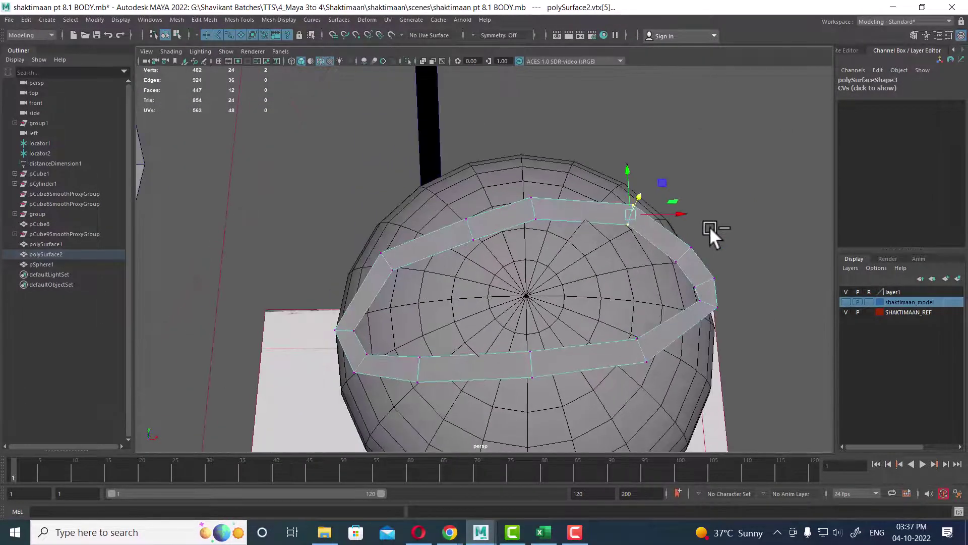
{"action": "mouse_move", "coordinate": [659, 278]}
{"action": "left_mouse_down", "text": "alt"}
{"action": "mouse_move", "coordinate": [619, 276]}
{"action": "mouse_move", "coordinate": [613, 296]}
{"action": "mouse_move", "coordinate": [649, 325]}
{"action": "mouse_move", "coordinate": [680, 262]}
{"action": "mouse_move", "coordinate": [767, 255]}
{"action": "mouse_move", "coordinate": [731, 287]}
{"action": "left_mouse_up", "text": "alt"}
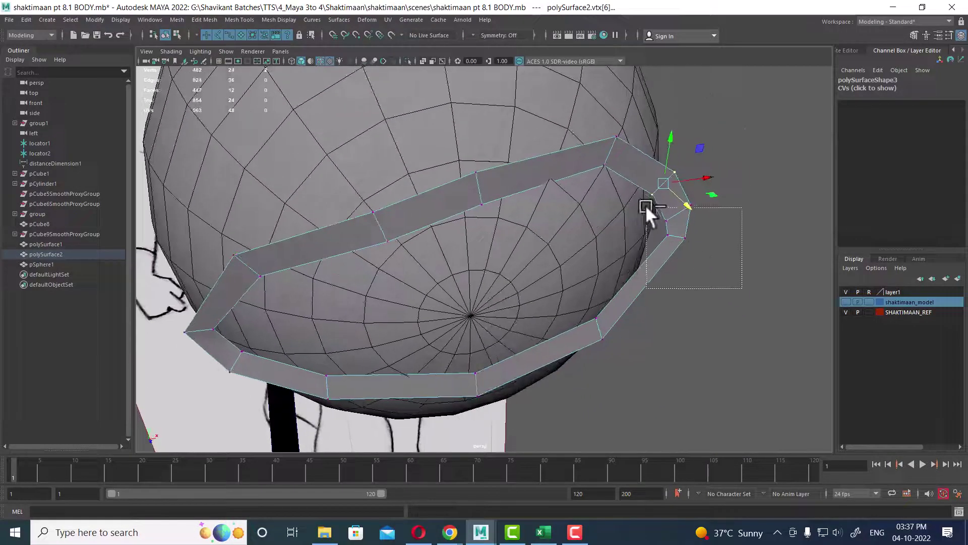
{"action": "left_click_drag", "start_coordinate": [645, 204], "coordinate": [647, 206]}
{"action": "mouse_move", "coordinate": [646, 205]}
{"action": "left_mouse_down", "text": "alt"}
{"action": "mouse_move", "coordinate": [683, 273]}
{"action": "mouse_move", "coordinate": [704, 171]}
{"action": "mouse_move", "coordinate": [700, 273]}
{"action": "mouse_move", "coordinate": [676, 206]}
{"action": "left_mouse_up", "text": "alt"}
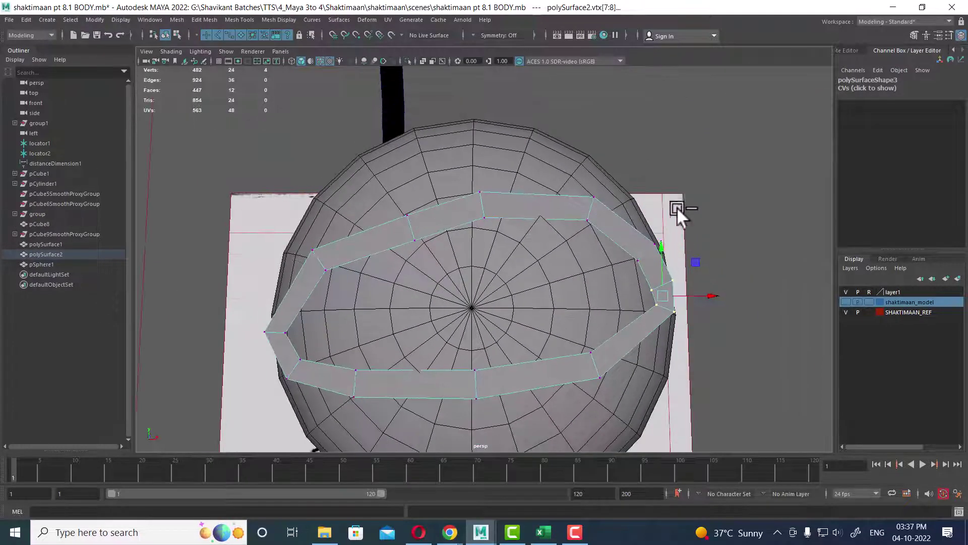
{"action": "left_click", "coordinate": [643, 260]}
{"action": "mouse_move", "coordinate": [646, 262]}
{"action": "left_mouse_down", "text": "alt"}
{"action": "mouse_move", "coordinate": [682, 290]}
{"action": "mouse_move", "coordinate": [664, 276]}
{"action": "mouse_move", "coordinate": [604, 360]}
{"action": "left_mouse_up", "text": "alt"}
{"action": "left_click", "coordinate": [654, 263]}
{"action": "mouse_move", "coordinate": [622, 395]}
{"action": "left_mouse_down", "text": "alt"}
{"action": "mouse_move", "coordinate": [659, 408]}
{"action": "mouse_move", "coordinate": [584, 314]}
{"action": "mouse_move", "coordinate": [548, 343]}
{"action": "mouse_move", "coordinate": [510, 300]}
{"action": "mouse_move", "coordinate": [395, 243]}
{"action": "mouse_move", "coordinate": [461, 259]}
{"action": "mouse_move", "coordinate": [409, 283]}
{"action": "left_mouse_up", "text": "alt"}
{"action": "left_click", "coordinate": [580, 313]}
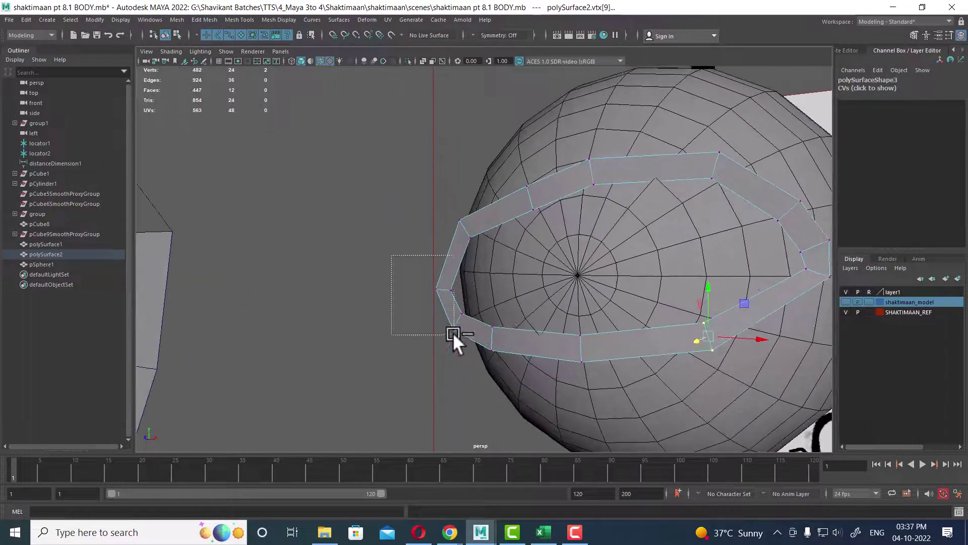
{"action": "left_click_drag", "start_coordinate": [453, 332], "coordinate": [453, 333]}
{"action": "mouse_move", "coordinate": [453, 333]}
{"action": "left_mouse_down", "text": "alt"}
{"action": "mouse_move", "coordinate": [490, 328]}
{"action": "mouse_move", "coordinate": [385, 261]}
{"action": "mouse_move", "coordinate": [423, 325]}
{"action": "mouse_move", "coordinate": [413, 351]}
{"action": "mouse_move", "coordinate": [497, 289]}
{"action": "mouse_move", "coordinate": [554, 189]}
{"action": "left_mouse_up", "text": "alt"}
{"action": "right_click_drag", "start_coordinate": [555, 189], "coordinate": [543, 89]}
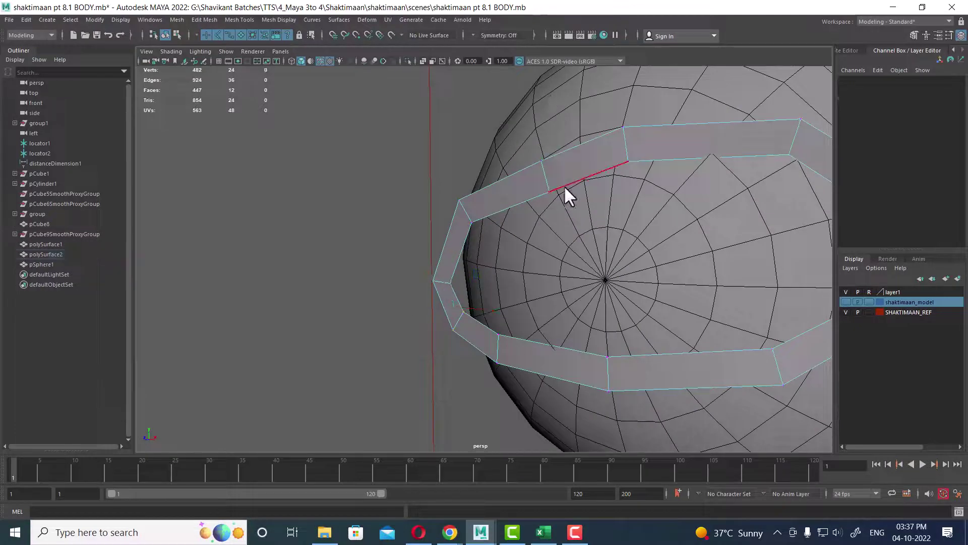
Extrude the ring's edge loop and push the new strip inward toward the eyeball
{"action": "double_click", "coordinate": [563, 186]}
{"action": "mouse_move", "coordinate": [564, 183]}
{"action": "left_mouse_down", "text": "alt"}
{"action": "mouse_move", "coordinate": [516, 218]}
{"action": "mouse_move", "coordinate": [636, 234]}
{"action": "left_mouse_up", "text": "alt"}
{"action": "right_click_drag", "start_coordinate": [696, 182], "coordinate": [694, 209], "text": "shift"}
{"action": "mouse_move", "coordinate": [670, 238]}
{"action": "left_mouse_down", "text": "alt"}
{"action": "mouse_move", "coordinate": [655, 259]}
{"action": "mouse_move", "coordinate": [378, 324]}
{"action": "left_mouse_up", "text": "alt"}
{"action": "mouse_move", "coordinate": [378, 325]}
{"action": "right_mouse_down", "text": "alt"}
{"action": "mouse_move", "coordinate": [425, 297]}
{"action": "mouse_move", "coordinate": [424, 282]}
{"action": "right_mouse_up", "text": "alt"}
{"action": "mouse_move", "coordinate": [413, 202]}
{"action": "left_mouse_down"}
{"action": "mouse_move", "coordinate": [412, 192]}
{"action": "mouse_move", "coordinate": [513, 177]}
{"action": "mouse_move", "coordinate": [495, 190]}
{"action": "mouse_move", "coordinate": [556, 223]}
{"action": "mouse_move", "coordinate": [472, 272]}
{"action": "mouse_move", "coordinate": [555, 270]}
{"action": "mouse_move", "coordinate": [555, 253]}
{"action": "mouse_move", "coordinate": [565, 269]}
{"action": "mouse_move", "coordinate": [471, 255]}
{"action": "mouse_move", "coordinate": [583, 227]}
{"action": "mouse_move", "coordinate": [519, 340]}
{"action": "mouse_move", "coordinate": [443, 350]}
{"action": "mouse_move", "coordinate": [577, 251]}
{"action": "left_mouse_up"}
Extrude the edge loop a second time, pushing it inward (Local Translate Z -0.039) to thicken the rim
{"action": "right_click", "coordinate": [598, 181], "text": "shift"}
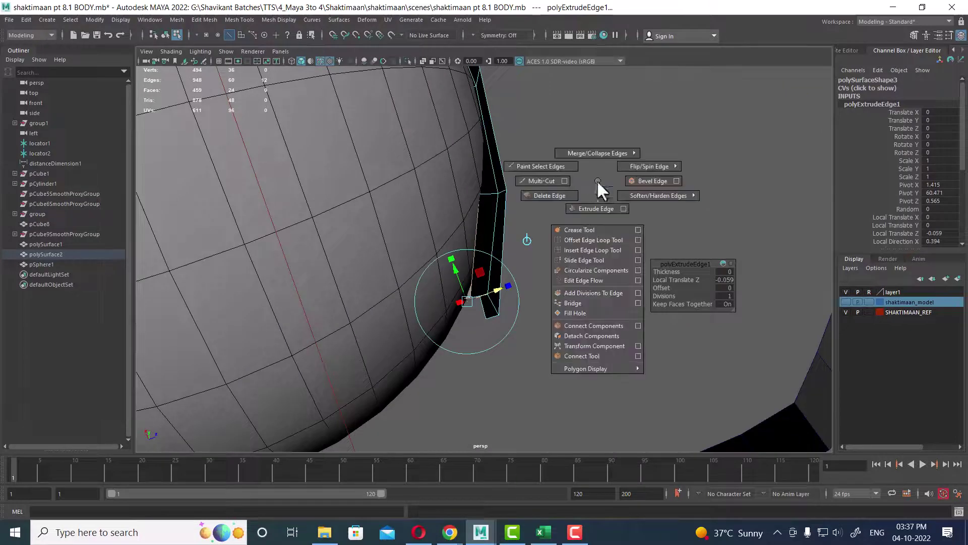
{"action": "left_click", "coordinate": [592, 210]}
{"action": "left_click_drag", "start_coordinate": [525, 293], "coordinate": [442, 292], "text": "alt"}
{"action": "mouse_move", "coordinate": [443, 292]}
{"action": "right_mouse_down", "text": "alt"}
{"action": "mouse_move", "coordinate": [367, 320]}
{"action": "mouse_move", "coordinate": [383, 261]}
{"action": "mouse_move", "coordinate": [440, 259]}
{"action": "right_mouse_up", "text": "alt"}
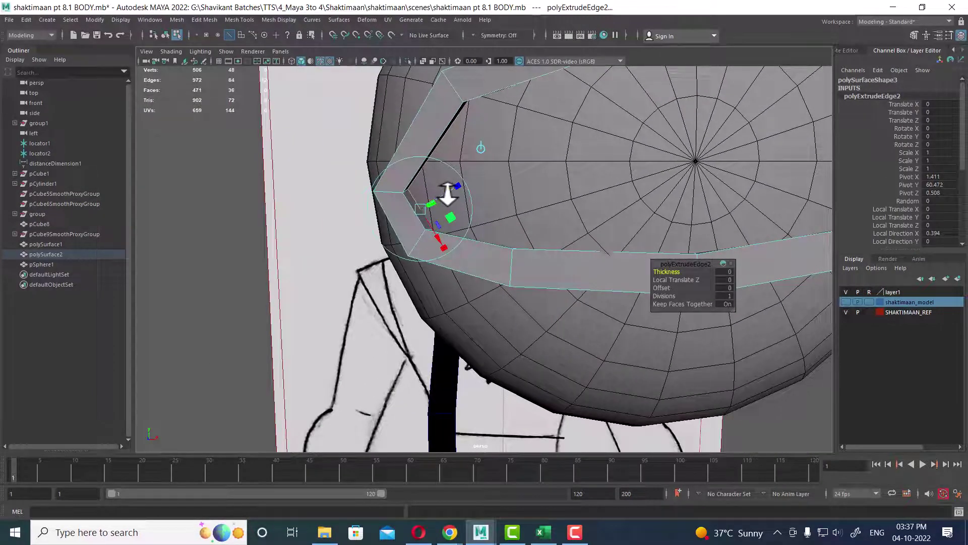
{"action": "mouse_move", "coordinate": [437, 199]}
{"action": "left_mouse_down", "text": "alt"}
{"action": "mouse_move", "coordinate": [523, 199]}
{"action": "mouse_move", "coordinate": [568, 216]}
{"action": "left_mouse_up", "text": "alt"}
{"action": "mouse_move", "coordinate": [568, 216]}
{"action": "right_mouse_down", "text": "alt"}
{"action": "mouse_move", "coordinate": [564, 239]}
{"action": "mouse_move", "coordinate": [449, 215]}
{"action": "mouse_move", "coordinate": [462, 229]}
{"action": "right_mouse_up", "text": "alt"}
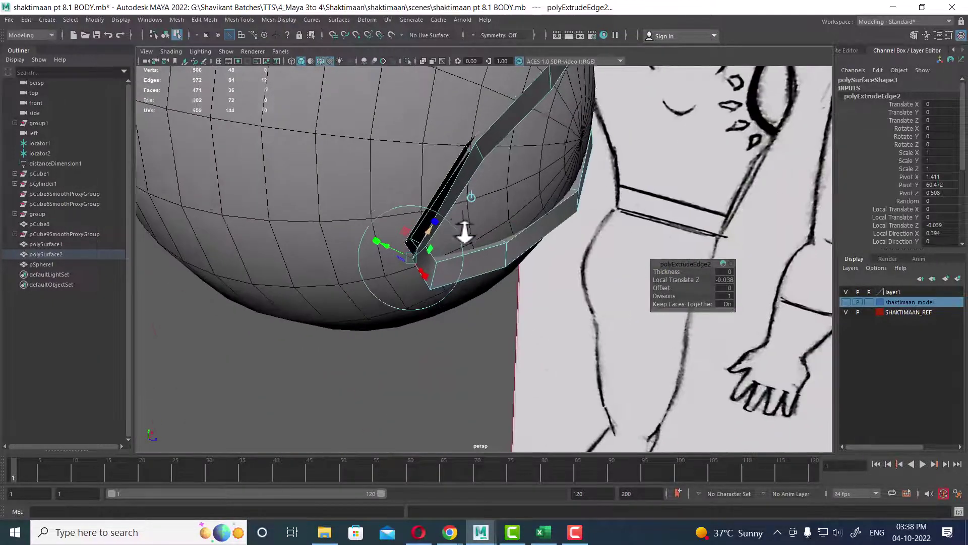
{"action": "mouse_move", "coordinate": [459, 224]}
{"action": "left_mouse_down", "text": "alt"}
{"action": "mouse_move", "coordinate": [406, 184]}
{"action": "mouse_move", "coordinate": [463, 178]}
{"action": "left_mouse_up", "text": "alt"}
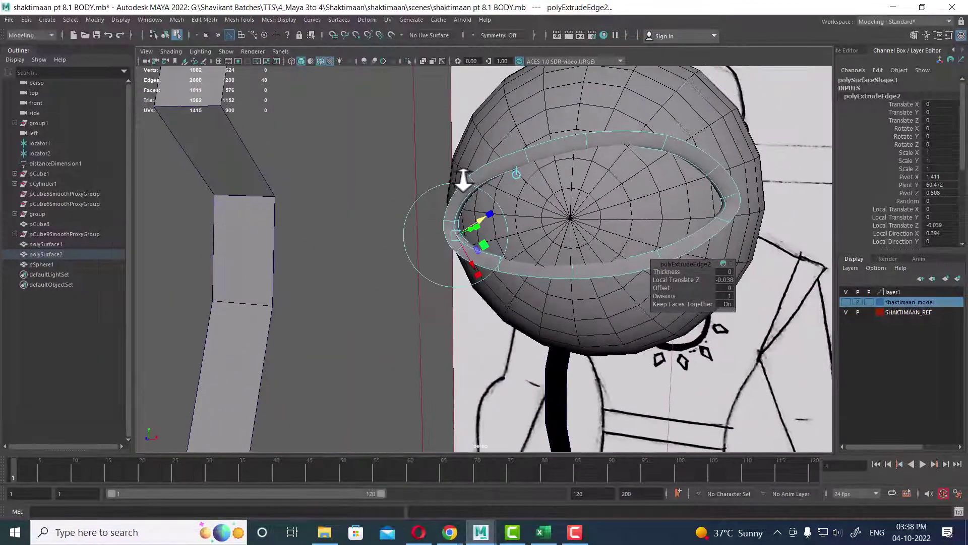
{"action": "left_click", "coordinate": [626, 129]}
{"action": "mouse_move", "coordinate": [627, 129]}
{"action": "left_mouse_down", "text": "alt"}
{"action": "mouse_move", "coordinate": [558, 205]}
{"action": "mouse_move", "coordinate": [577, 179]}
{"action": "mouse_move", "coordinate": [558, 234]}
{"action": "mouse_move", "coordinate": [659, 242]}
{"action": "mouse_move", "coordinate": [602, 216]}
{"action": "left_mouse_up", "text": "alt"}
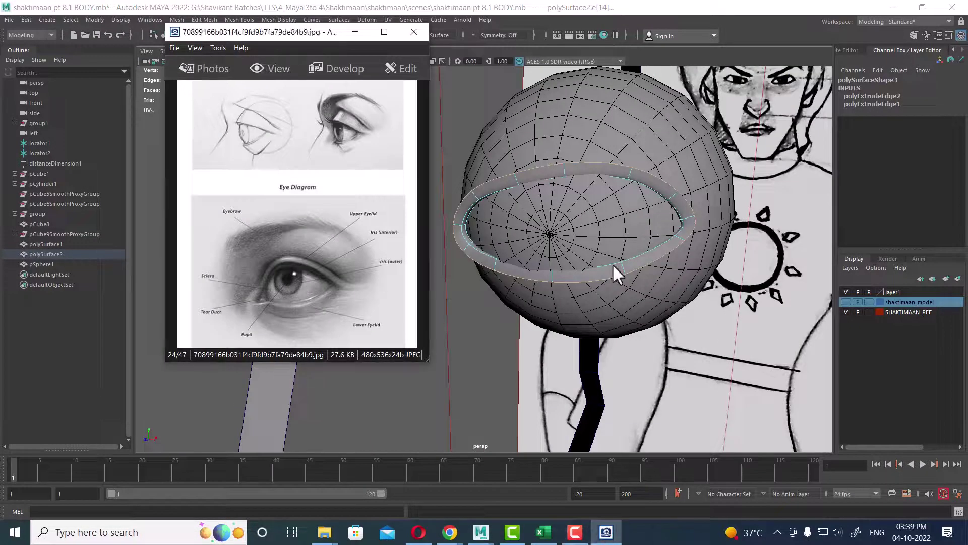
Insert an edge loop across the ring near its inner corner
{"action": "left_click_drag", "start_coordinate": [616, 275], "coordinate": [640, 287], "text": "alt"}
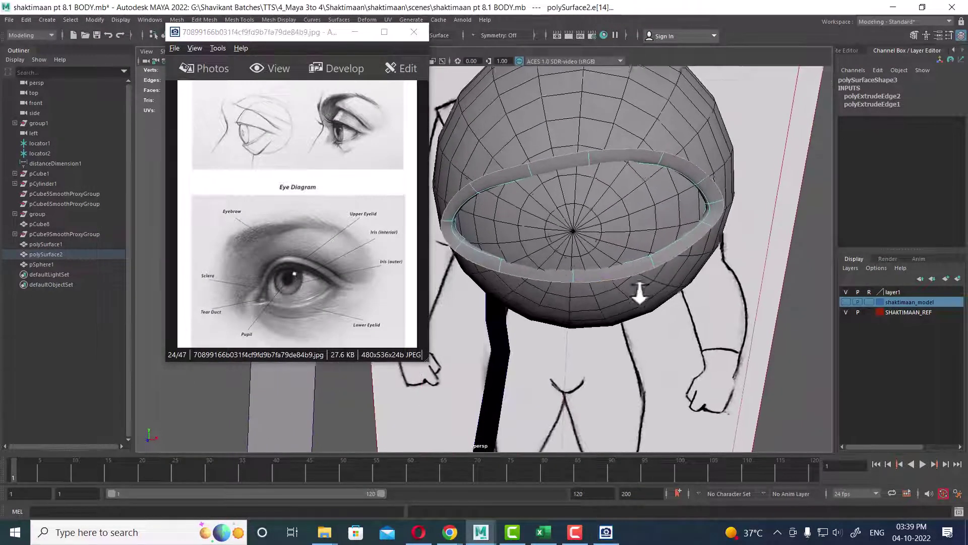
{"action": "middle_click_drag", "start_coordinate": [640, 287], "coordinate": [575, 253], "text": "alt"}
{"action": "mouse_move", "coordinate": [575, 253]}
{"action": "right_mouse_down", "text": "alt"}
{"action": "mouse_move", "coordinate": [595, 285]}
{"action": "mouse_move", "coordinate": [579, 335]}
{"action": "mouse_move", "coordinate": [538, 264]}
{"action": "mouse_move", "coordinate": [518, 298]}
{"action": "mouse_move", "coordinate": [563, 286]}
{"action": "mouse_move", "coordinate": [502, 275]}
{"action": "mouse_move", "coordinate": [512, 275]}
{"action": "mouse_move", "coordinate": [507, 262]}
{"action": "right_mouse_up", "text": "alt"}
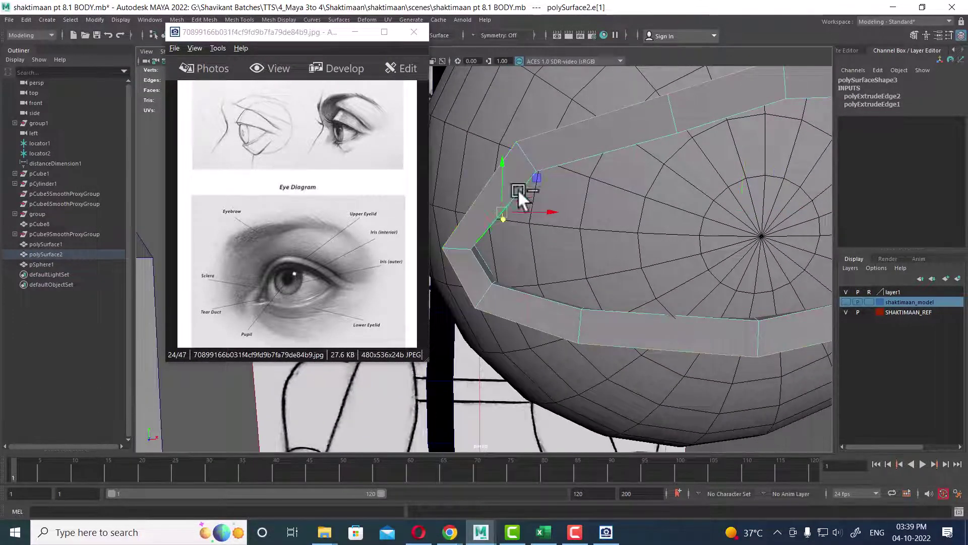
{"action": "mouse_move", "coordinate": [518, 189]}
{"action": "right_mouse_down", "text": "ctrl"}
{"action": "mouse_move", "coordinate": [465, 195]}
{"action": "mouse_move", "coordinate": [643, 286]}
{"action": "right_mouse_up", "text": "ctrl"}
{"action": "mouse_move", "coordinate": [643, 287]}
{"action": "left_mouse_down", "text": "alt"}
{"action": "mouse_move", "coordinate": [519, 195]}
{"action": "mouse_move", "coordinate": [495, 194]}
{"action": "left_mouse_up", "text": "alt"}
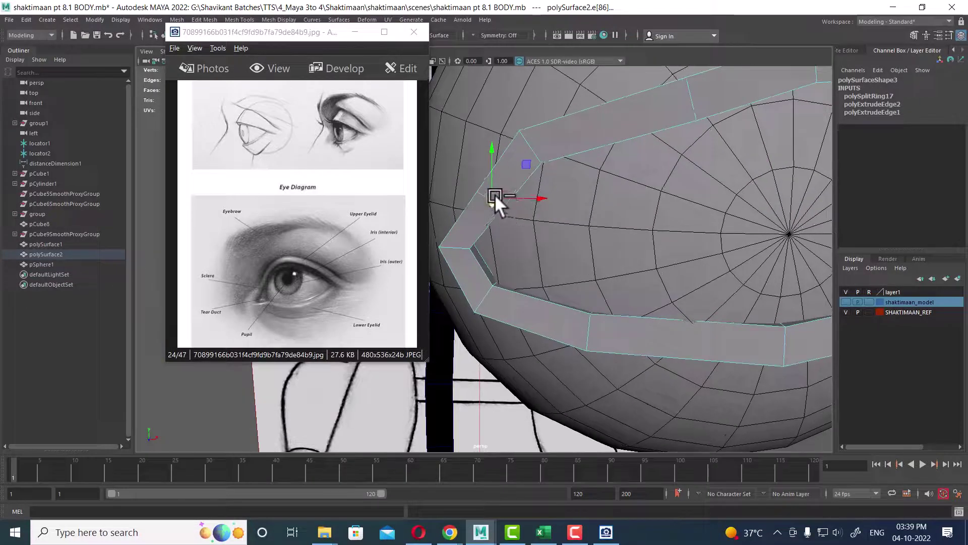
Add a second edge loop beside it near the inner corner
{"action": "left_click", "coordinate": [525, 293]}
{"action": "right_click", "coordinate": [579, 223], "text": "ctrl"}
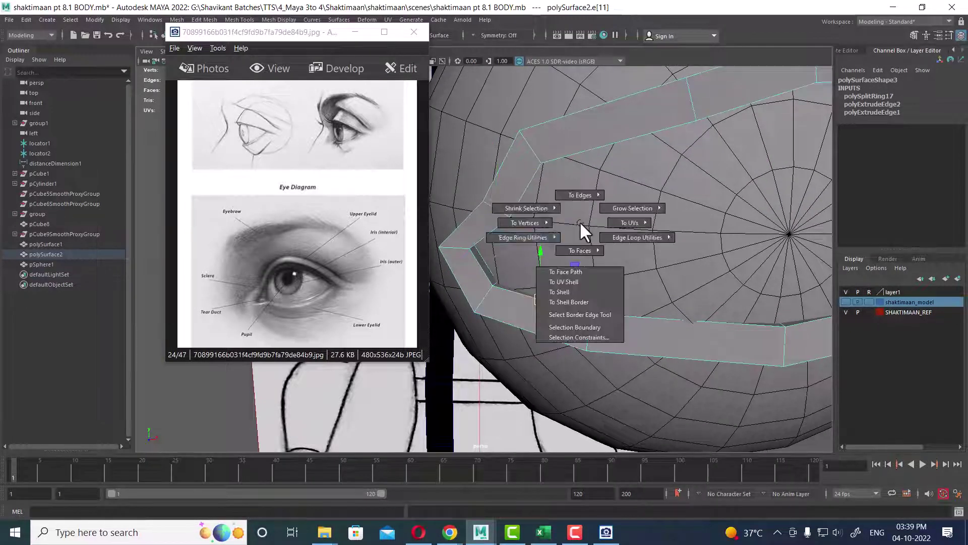
{"action": "right_click_drag", "start_coordinate": [579, 220], "coordinate": [638, 329], "text": "ctrl"}
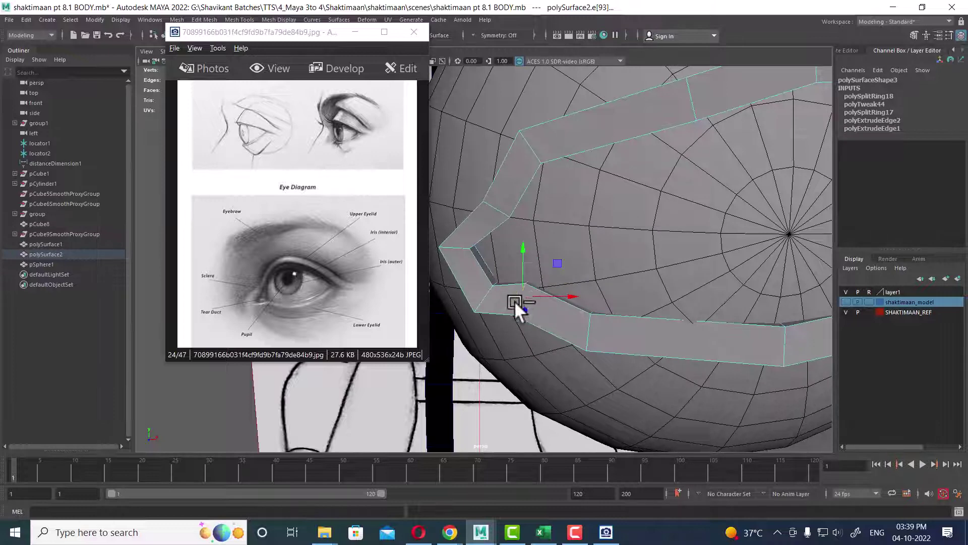
{"action": "left_click_drag", "start_coordinate": [514, 301], "coordinate": [488, 289], "text": "alt"}
{"action": "left_click", "coordinate": [486, 295]}
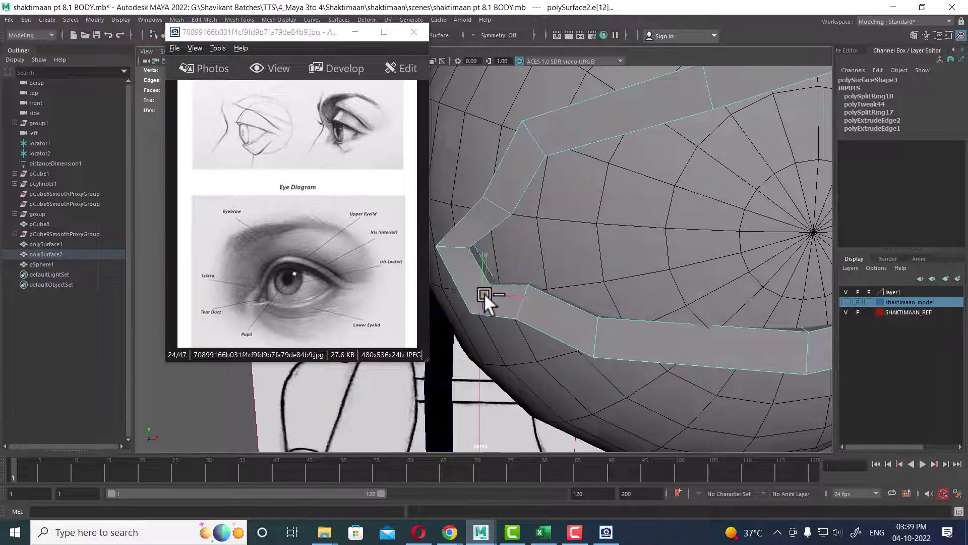
{"action": "mouse_move", "coordinate": [482, 286]}
{"action": "left_mouse_down", "text": "alt"}
{"action": "mouse_move", "coordinate": [568, 285]}
{"action": "mouse_move", "coordinate": [510, 267]}
{"action": "mouse_move", "coordinate": [547, 303]}
{"action": "mouse_move", "coordinate": [655, 280]}
{"action": "mouse_move", "coordinate": [487, 304]}
{"action": "mouse_move", "coordinate": [515, 304]}
{"action": "mouse_move", "coordinate": [526, 146]}
{"action": "left_mouse_up", "text": "alt"}
{"action": "right_click_drag", "start_coordinate": [526, 147], "coordinate": [631, 101]}
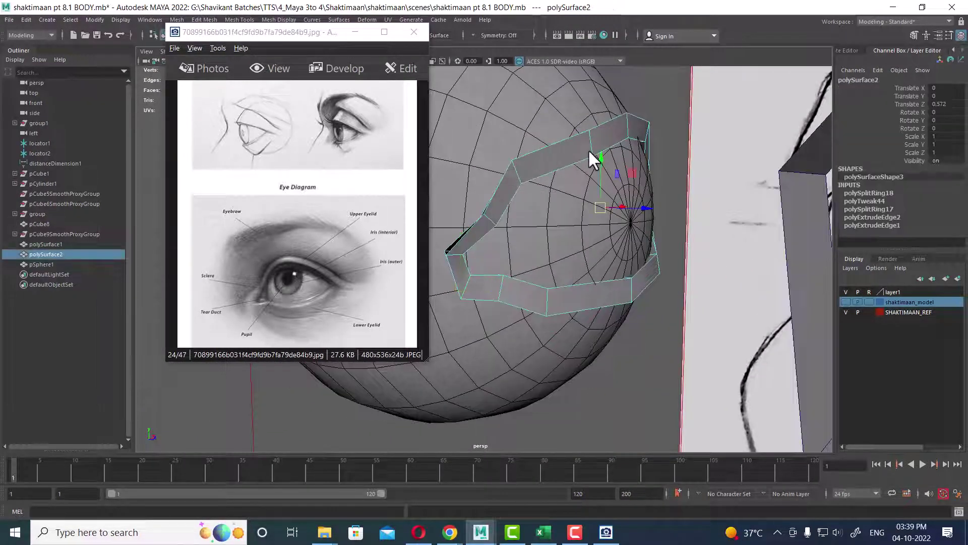
Isolate the eyelid ring and remove its two inner-corner faces
{"action": "key", "text": "alt+h"}
{"action": "left_click_drag", "start_coordinate": [584, 255], "coordinate": [557, 272], "text": "alt"}
{"action": "mouse_move", "coordinate": [557, 272]}
{"action": "right_mouse_down", "text": "alt"}
{"action": "mouse_move", "coordinate": [427, 275]}
{"action": "mouse_move", "coordinate": [607, 289]}
{"action": "right_mouse_up", "text": "alt"}
{"action": "right_click_drag", "start_coordinate": [590, 232], "coordinate": [607, 158]}
{"action": "double_click", "coordinate": [609, 302]}
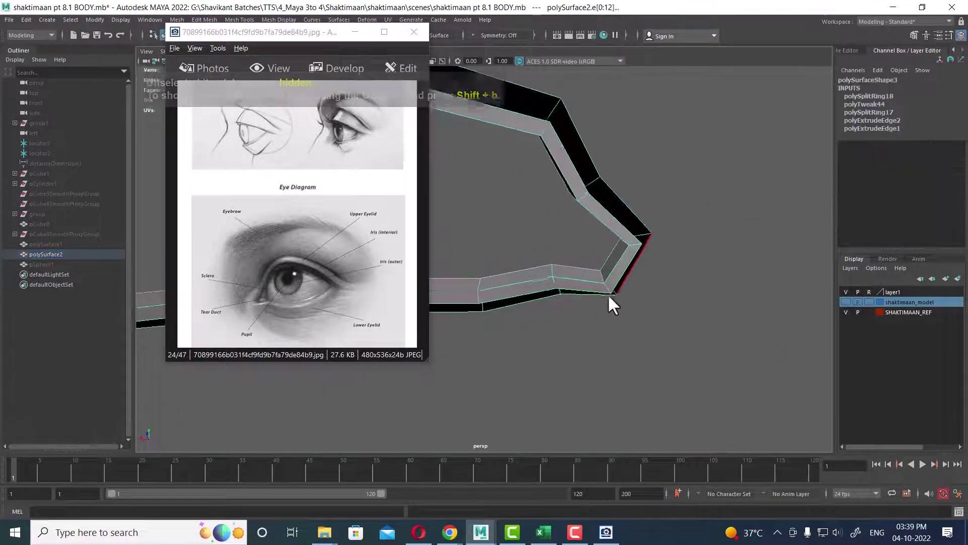
{"action": "mouse_move", "coordinate": [610, 303]}
{"action": "right_mouse_down", "text": "alt"}
{"action": "mouse_move", "coordinate": [625, 233]}
{"action": "mouse_move", "coordinate": [619, 237]}
{"action": "right_mouse_up", "text": "alt"}
{"action": "left_click", "coordinate": [620, 231]}
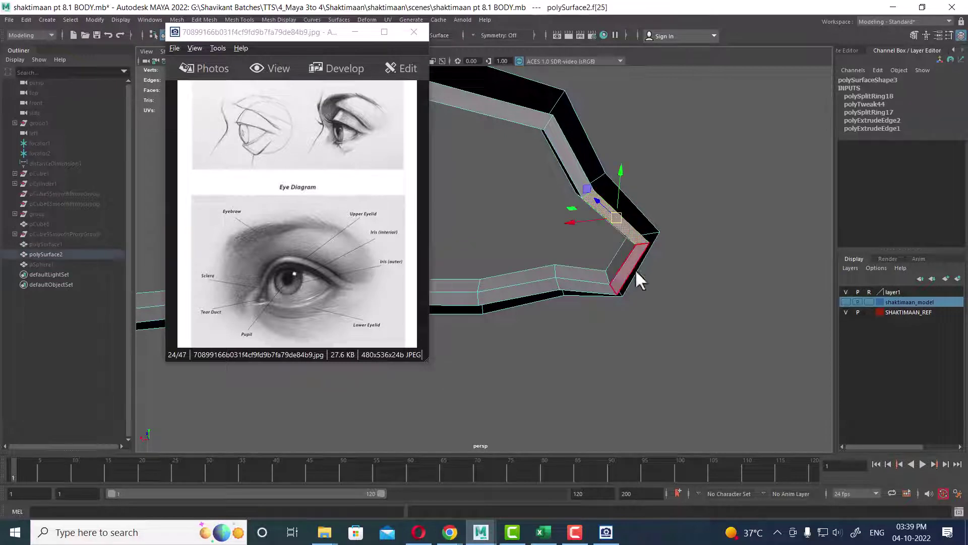
{"action": "mouse_move", "coordinate": [585, 286]}
{"action": "left_mouse_down", "text": "alt"}
{"action": "mouse_move", "coordinate": [693, 256]}
{"action": "mouse_move", "coordinate": [706, 294]}
{"action": "left_mouse_up", "text": "alt"}
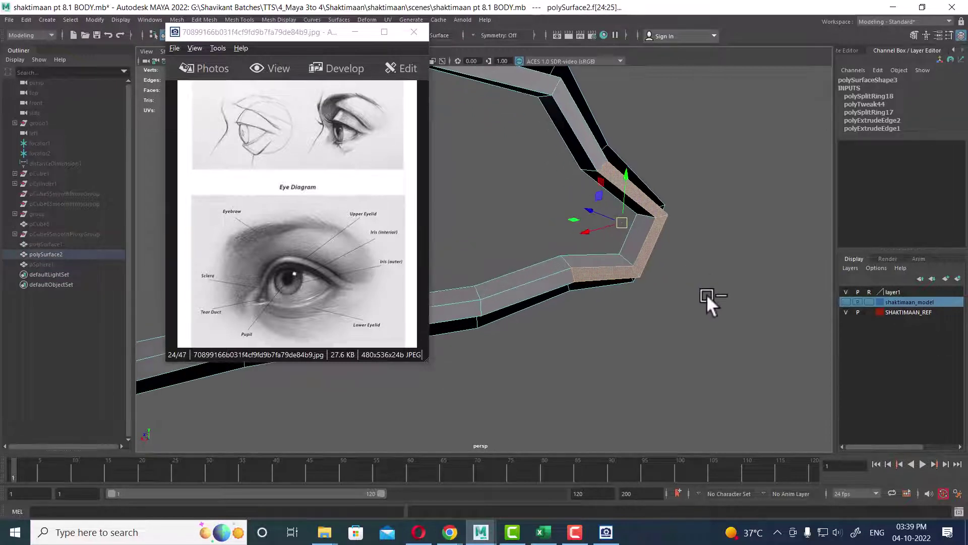
{"action": "left_click", "coordinate": [707, 295]}
Bridge the two open corner edges across the gap with 0 divisions
{"action": "left_click", "coordinate": [623, 196]}
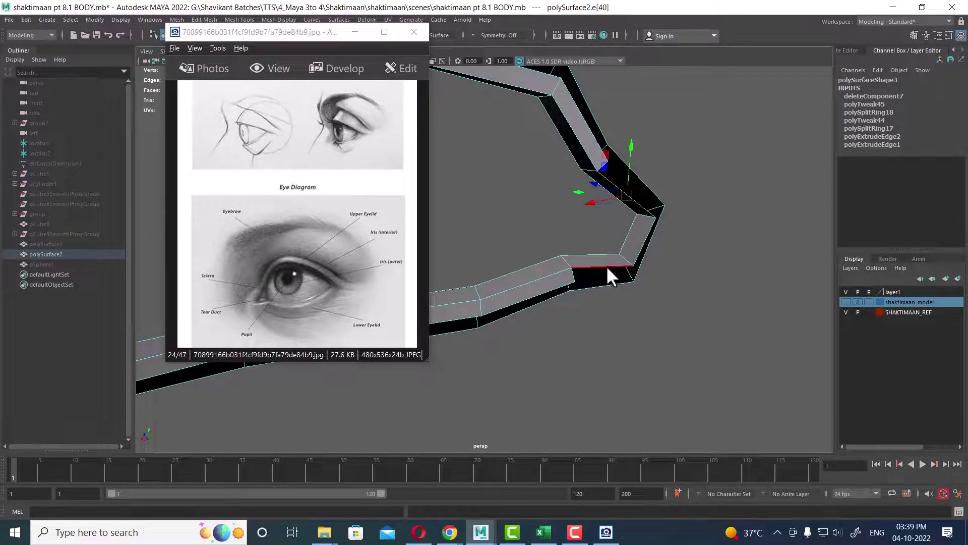
{"action": "mouse_move", "coordinate": [606, 265]}
{"action": "right_mouse_down", "text": "shift"}
{"action": "mouse_move", "coordinate": [604, 199]}
{"action": "mouse_move", "coordinate": [595, 335]}
{"action": "mouse_move", "coordinate": [589, 323]}
{"action": "right_mouse_up", "text": "shift"}
{"action": "mouse_move", "coordinate": [664, 245]}
{"action": "right_mouse_down", "text": "alt"}
{"action": "mouse_move", "coordinate": [499, 207]}
{"action": "mouse_move", "coordinate": [503, 224]}
{"action": "right_mouse_up", "text": "alt"}
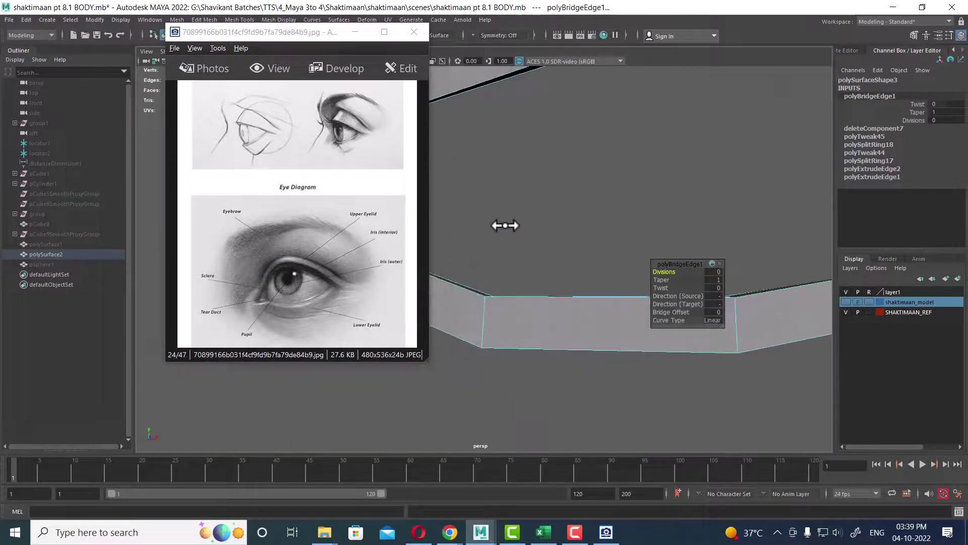
{"action": "scroll", "coordinate": [515, 276], "scroll_direction": "down", "scroll_amount": 3}
{"action": "scroll", "coordinate": [565, 269], "scroll_direction": "up", "scroll_amount": 2}
{"action": "mouse_move", "coordinate": [571, 271]}
{"action": "left_mouse_down", "text": "alt"}
{"action": "mouse_move", "coordinate": [504, 270]}
{"action": "mouse_move", "coordinate": [510, 281]}
{"action": "mouse_move", "coordinate": [554, 283]}
{"action": "mouse_move", "coordinate": [562, 252]}
{"action": "mouse_move", "coordinate": [464, 249]}
{"action": "mouse_move", "coordinate": [519, 272]}
{"action": "mouse_move", "coordinate": [576, 268]}
{"action": "mouse_move", "coordinate": [607, 244]}
{"action": "mouse_move", "coordinate": [568, 217]}
{"action": "left_mouse_up", "text": "alt"}
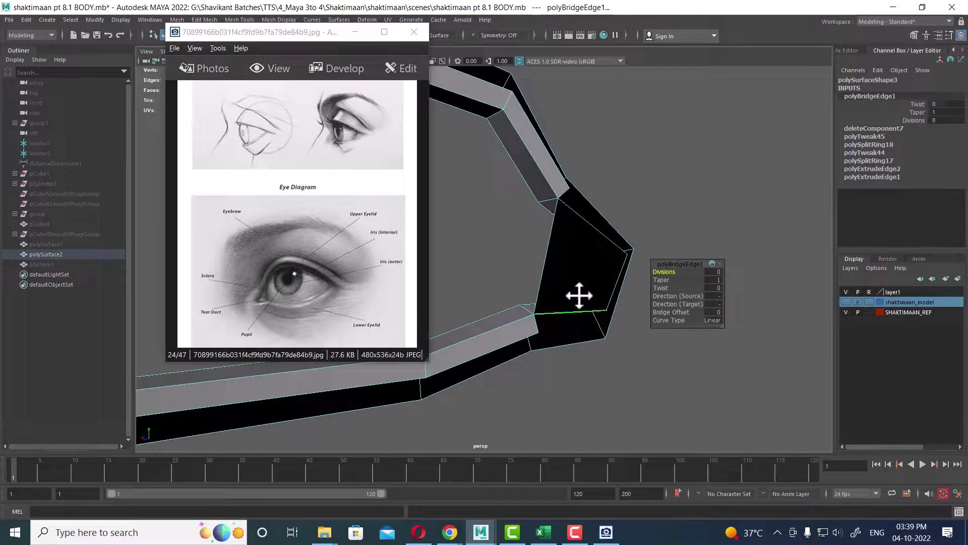
Select an inner-corner vertex and inspect the bridged corner
{"action": "left_click_drag", "start_coordinate": [579, 292], "coordinate": [595, 302], "text": "alt"}
{"action": "right_click_drag", "start_coordinate": [586, 197], "coordinate": [525, 178]}
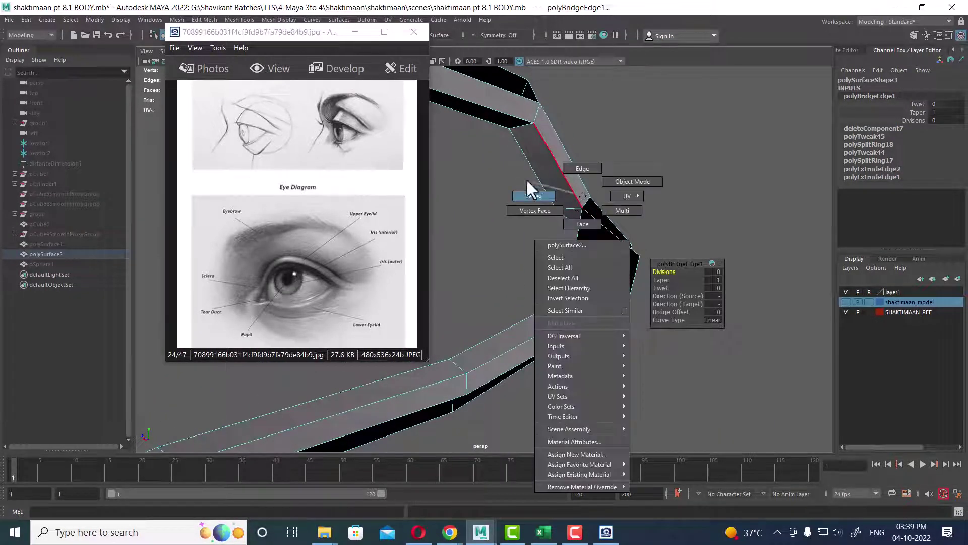
{"action": "left_click_drag", "start_coordinate": [525, 178], "coordinate": [551, 207], "text": "alt"}
{"action": "left_click", "coordinate": [580, 250]}
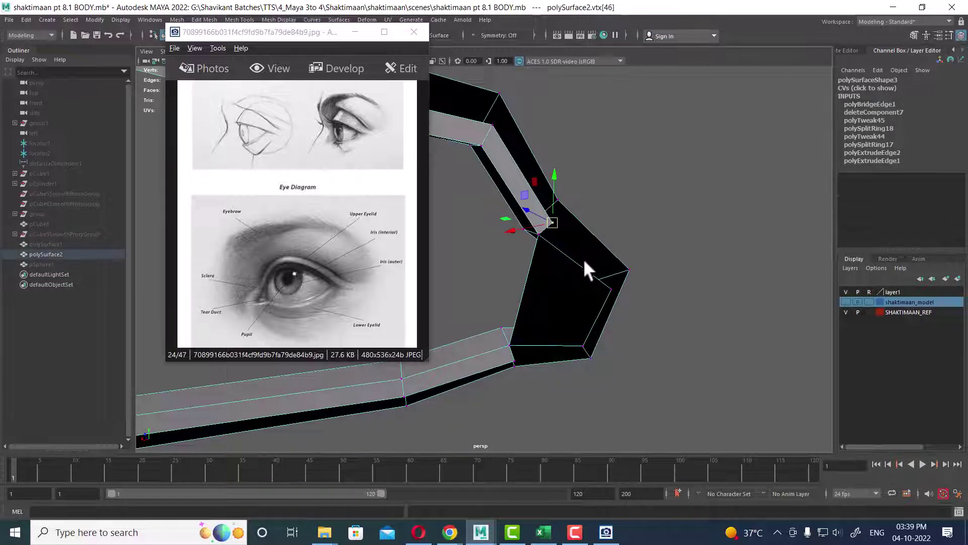
{"action": "mouse_move", "coordinate": [583, 258]}
{"action": "left_mouse_down", "text": "alt"}
{"action": "mouse_move", "coordinate": [502, 270]}
{"action": "mouse_move", "coordinate": [604, 261]}
{"action": "mouse_move", "coordinate": [534, 295]}
{"action": "mouse_move", "coordinate": [570, 282]}
{"action": "mouse_move", "coordinate": [622, 205]}
{"action": "mouse_move", "coordinate": [592, 227]}
{"action": "mouse_move", "coordinate": [594, 208]}
{"action": "mouse_move", "coordinate": [637, 261]}
{"action": "mouse_move", "coordinate": [661, 270]}
{"action": "mouse_move", "coordinate": [643, 228]}
{"action": "mouse_move", "coordinate": [643, 244]}
{"action": "mouse_move", "coordinate": [741, 233]}
{"action": "mouse_move", "coordinate": [674, 231]}
{"action": "mouse_move", "coordinate": [718, 293]}
{"action": "left_mouse_up", "text": "alt"}
{"action": "left_click_drag", "start_coordinate": [532, 255], "coordinate": [498, 262], "text": "alt"}
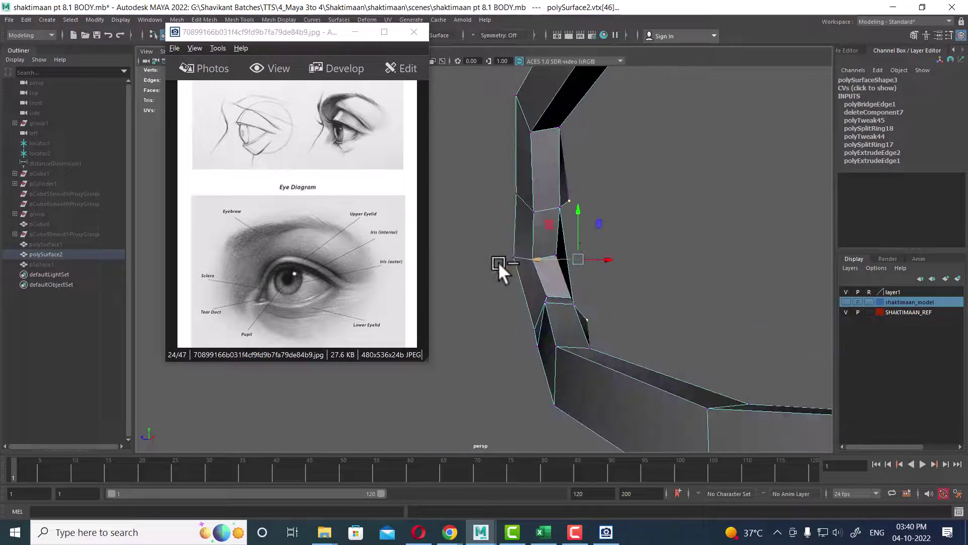
{"action": "mouse_move", "coordinate": [573, 211]}
{"action": "left_mouse_down", "text": "alt"}
{"action": "mouse_move", "coordinate": [616, 204]}
{"action": "mouse_move", "coordinate": [595, 257]}
{"action": "mouse_move", "coordinate": [570, 278]}
{"action": "left_mouse_up", "text": "alt"}
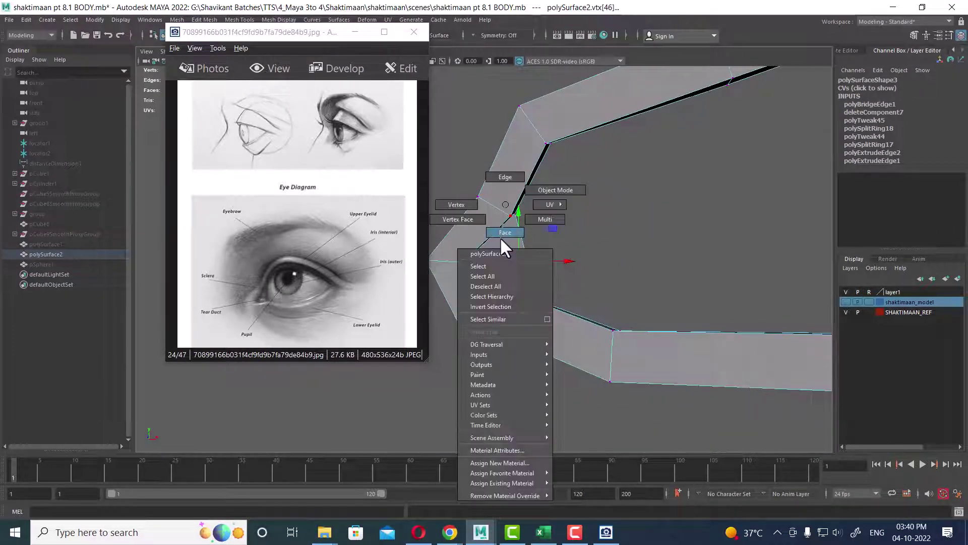
Extrude the inner-corner face inward into a tear-duct pocket, previewing it smoothed
{"action": "right_click_drag", "start_coordinate": [504, 204], "coordinate": [500, 237]}
{"action": "left_click", "coordinate": [496, 271]}
{"action": "right_click_drag", "start_coordinate": [603, 210], "coordinate": [598, 234], "text": "shift"}
{"action": "left_click", "coordinate": [598, 238]}
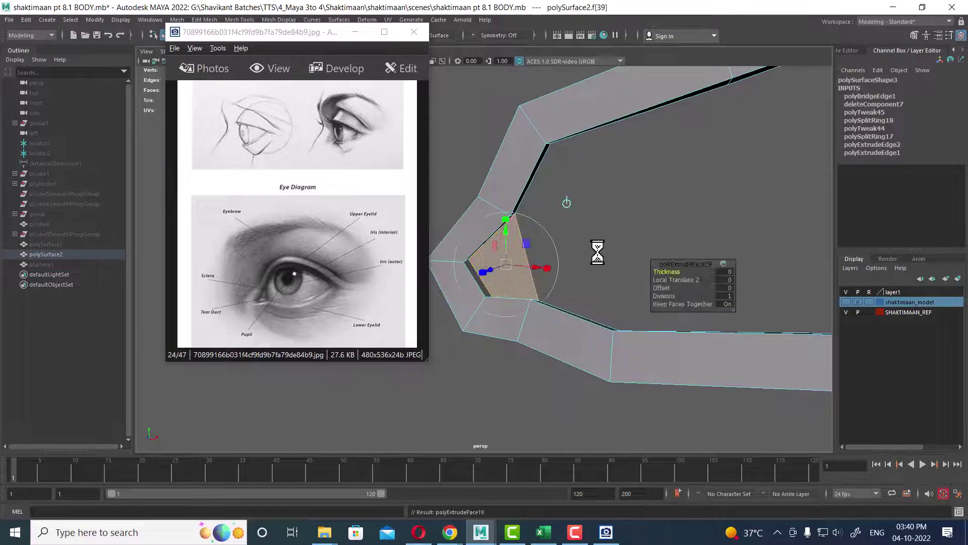
{"action": "mouse_move", "coordinate": [598, 238]}
{"action": "left_mouse_down", "text": "alt"}
{"action": "mouse_move", "coordinate": [540, 288]}
{"action": "mouse_move", "coordinate": [552, 270]}
{"action": "left_mouse_up", "text": "alt"}
{"action": "left_click", "coordinate": [541, 226]}
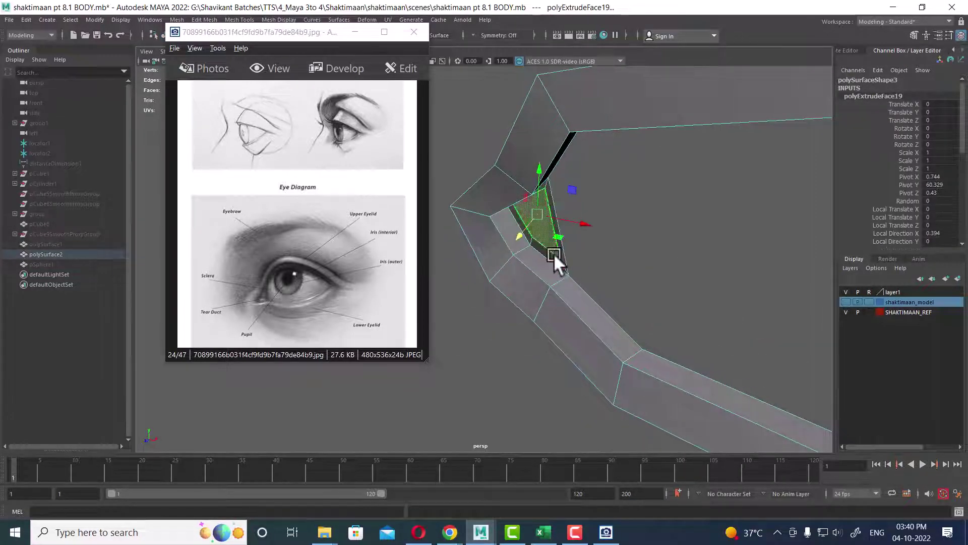
{"action": "key", "text": "3"}
{"action": "mouse_move", "coordinate": [514, 231]}
{"action": "left_mouse_down", "text": "alt"}
{"action": "mouse_move", "coordinate": [536, 259]}
{"action": "mouse_move", "coordinate": [638, 257]}
{"action": "left_mouse_up", "text": "alt"}
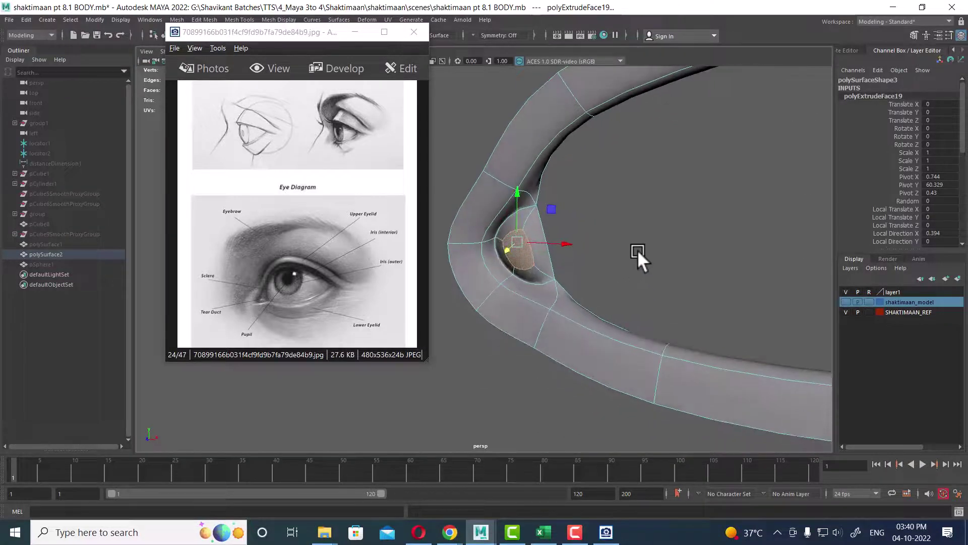
{"action": "mouse_move", "coordinate": [545, 277]}
{"action": "left_mouse_down", "text": "alt"}
{"action": "mouse_move", "coordinate": [513, 252]}
{"action": "mouse_move", "coordinate": [541, 259]}
{"action": "mouse_move", "coordinate": [516, 245]}
{"action": "mouse_move", "coordinate": [532, 231]}
{"action": "mouse_move", "coordinate": [542, 241]}
{"action": "mouse_move", "coordinate": [480, 247]}
{"action": "mouse_move", "coordinate": [526, 264]}
{"action": "mouse_move", "coordinate": [570, 260]}
{"action": "mouse_move", "coordinate": [552, 202]}
{"action": "mouse_move", "coordinate": [577, 225]}
{"action": "left_mouse_up", "text": "alt"}
{"action": "key", "text": "e"}
Return to the whole eyelid mesh and switch it to edge editing
{"action": "key", "text": "F8"}
{"action": "mouse_move", "coordinate": [585, 120]}
{"action": "left_mouse_down", "text": "alt"}
{"action": "mouse_move", "coordinate": [648, 173]}
{"action": "mouse_move", "coordinate": [454, 151]}
{"action": "mouse_move", "coordinate": [486, 222]}
{"action": "mouse_move", "coordinate": [550, 174]}
{"action": "left_mouse_up", "text": "alt"}
{"action": "right_click_drag", "start_coordinate": [549, 174], "coordinate": [553, 126]}
{"action": "mouse_move", "coordinate": [475, 158]}
{"action": "left_mouse_down", "text": "alt"}
{"action": "mouse_move", "coordinate": [579, 325]}
{"action": "mouse_move", "coordinate": [328, 317]}
{"action": "mouse_move", "coordinate": [723, 198]}
{"action": "mouse_move", "coordinate": [721, 174]}
{"action": "left_mouse_up", "text": "alt"}
{"action": "right_click_drag", "start_coordinate": [721, 174], "coordinate": [712, 183]}
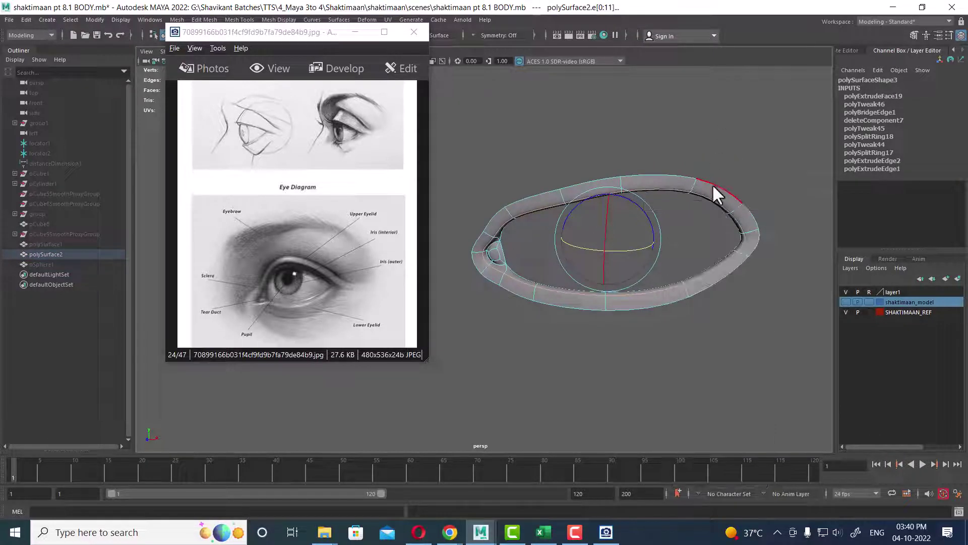
Extrude the ring's outer border edges outward, Local Translate Y about 0.097
{"action": "left_click", "coordinate": [712, 181]}
{"action": "key", "text": "w"}
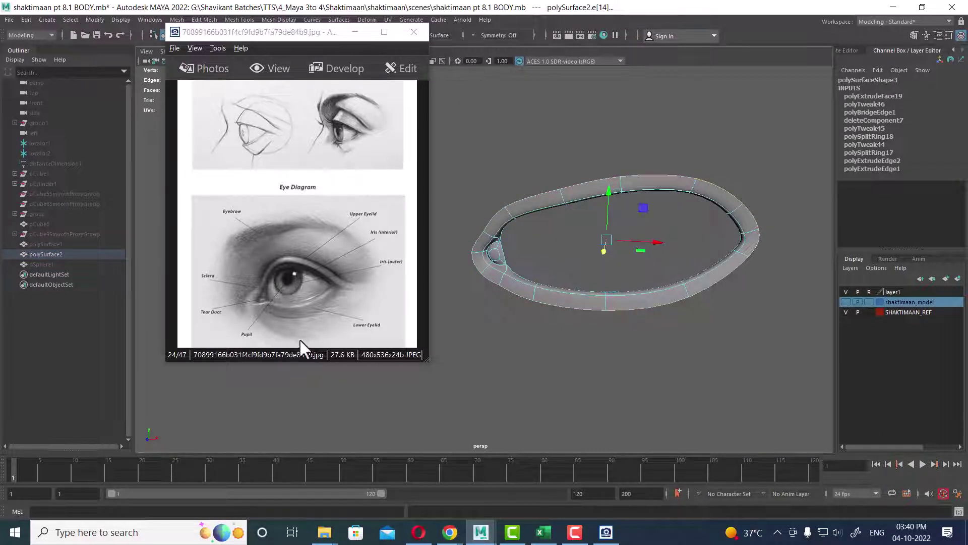
{"action": "right_click_drag", "start_coordinate": [582, 177], "coordinate": [582, 183], "text": "shift"}
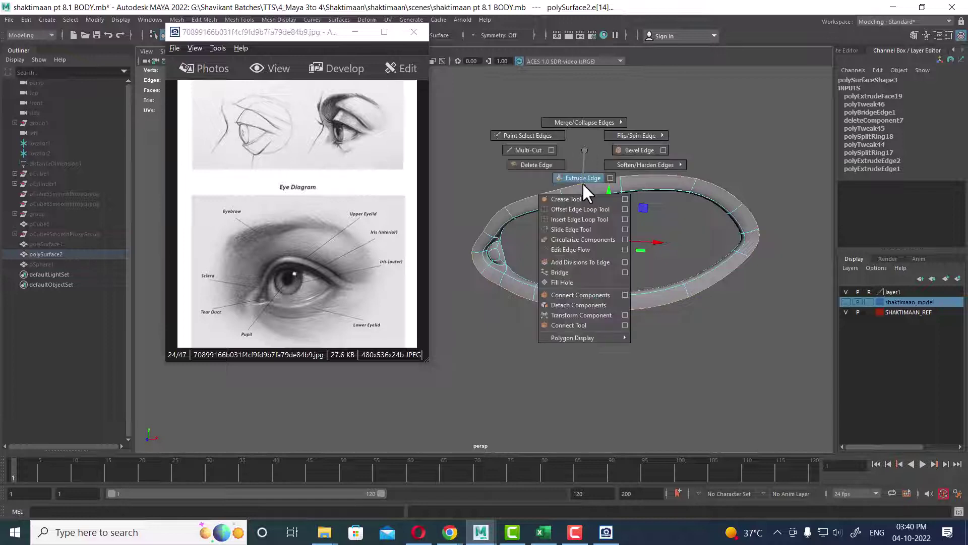
{"action": "mouse_move", "coordinate": [653, 265]}
{"action": "right_mouse_down", "text": "alt"}
{"action": "mouse_move", "coordinate": [558, 281]}
{"action": "mouse_move", "coordinate": [553, 319]}
{"action": "right_mouse_up", "text": "alt"}
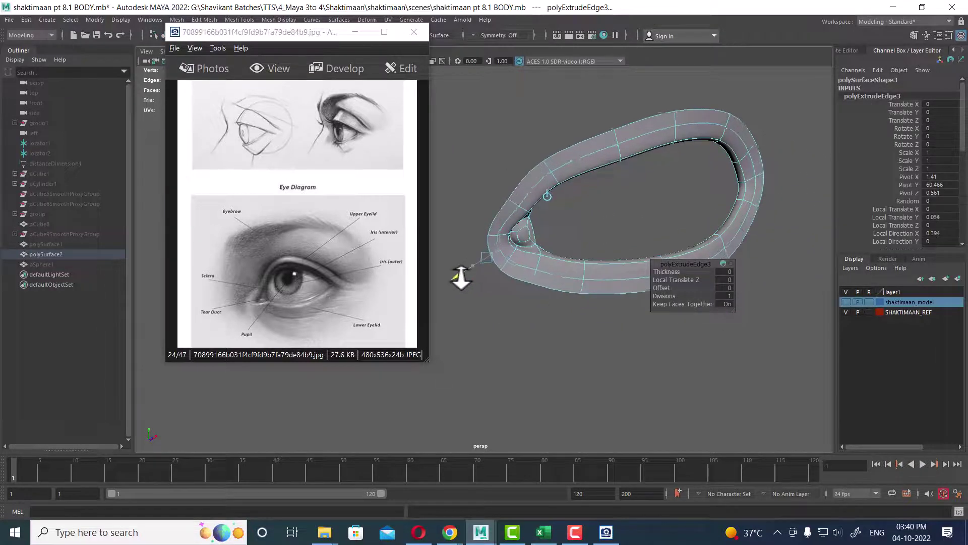
{"action": "left_click_drag", "start_coordinate": [467, 271], "coordinate": [460, 275]}
{"action": "mouse_move", "coordinate": [454, 283]}
{"action": "right_mouse_down", "text": "alt"}
{"action": "mouse_move", "coordinate": [537, 279]}
{"action": "mouse_move", "coordinate": [530, 282]}
{"action": "right_mouse_up", "text": "alt"}
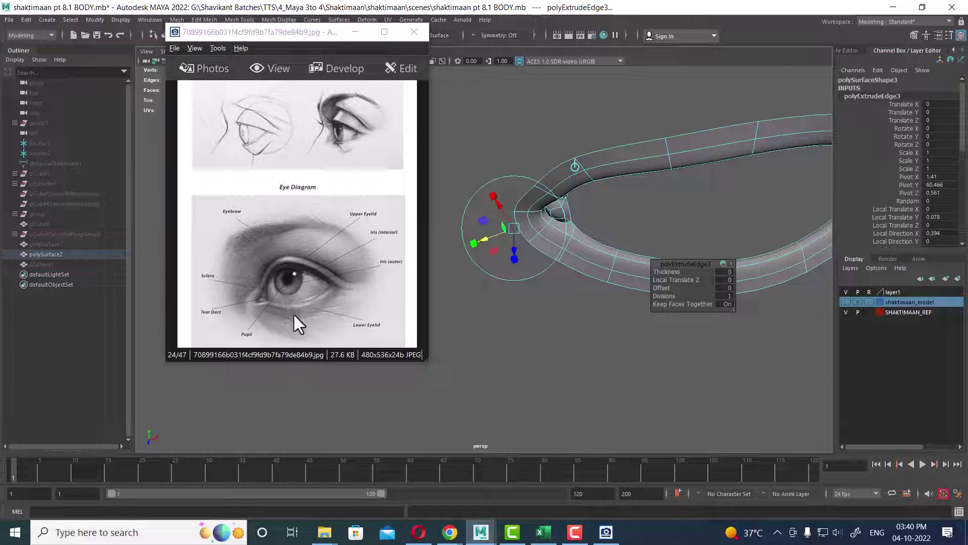
{"action": "mouse_move", "coordinate": [498, 324]}
{"action": "right_mouse_down", "text": "alt"}
{"action": "mouse_move", "coordinate": [589, 264]}
{"action": "mouse_move", "coordinate": [549, 289]}
{"action": "right_mouse_up", "text": "alt"}
{"action": "left_click_drag", "start_coordinate": [484, 259], "coordinate": [484, 259]}
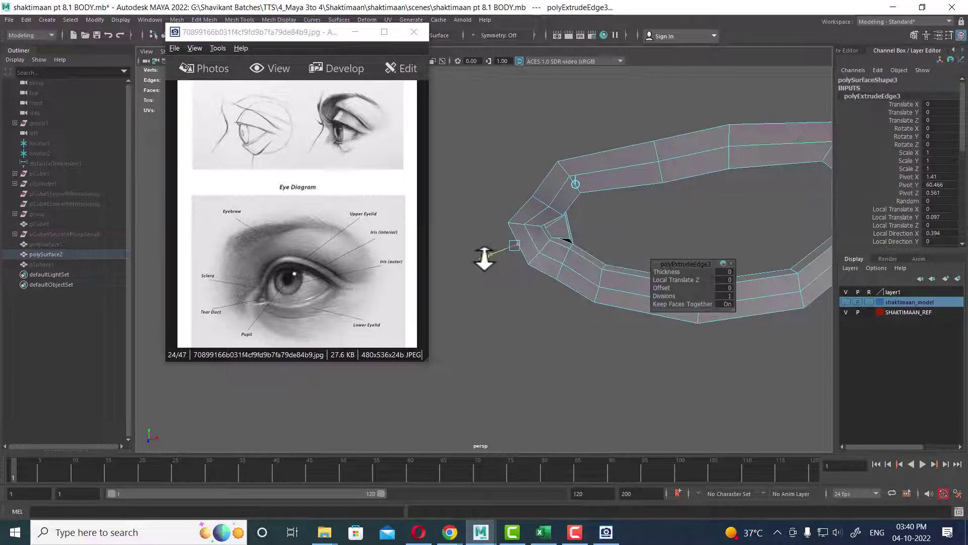
{"action": "middle_click_drag", "start_coordinate": [565, 313], "coordinate": [465, 281], "text": "alt"}
{"action": "mouse_move", "coordinate": [465, 281]}
{"action": "right_mouse_down", "text": "alt"}
{"action": "mouse_move", "coordinate": [547, 277]}
{"action": "mouse_move", "coordinate": [566, 320]}
{"action": "right_mouse_up", "text": "alt"}
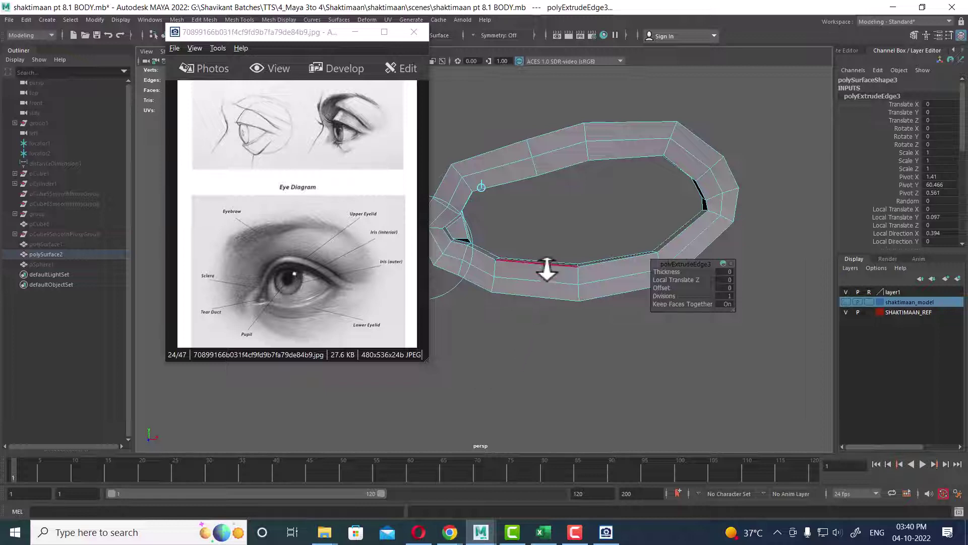
View the eyelid ring head-on in the Front view
{"action": "right_click_drag", "start_coordinate": [562, 234], "coordinate": [573, 220], "text": "alt"}
{"action": "key", "text": "space"}
{"action": "left_click_drag", "start_coordinate": [575, 250], "coordinate": [576, 254]}
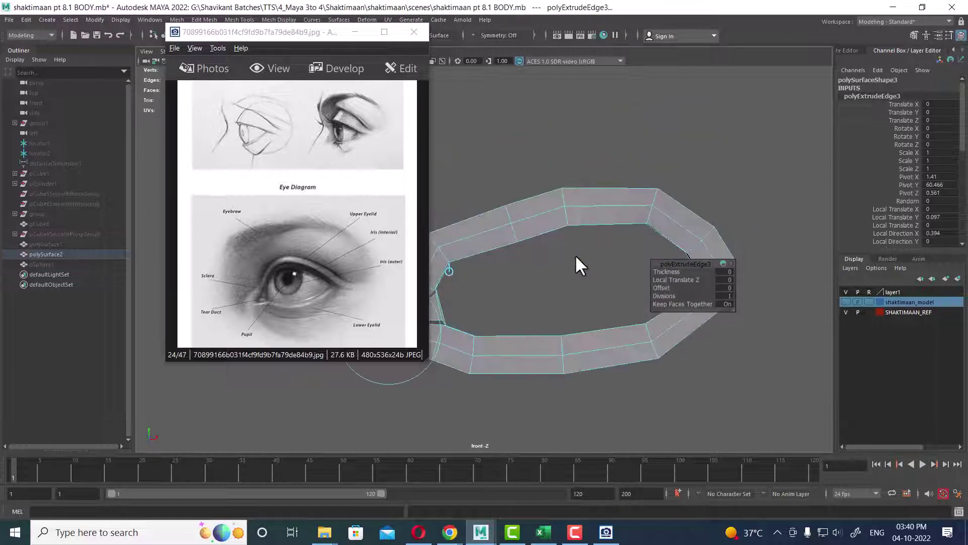
Hide the eyeball layer and zoom the front view in on the eyelid ring
{"action": "key", "text": "ctrl+1"}
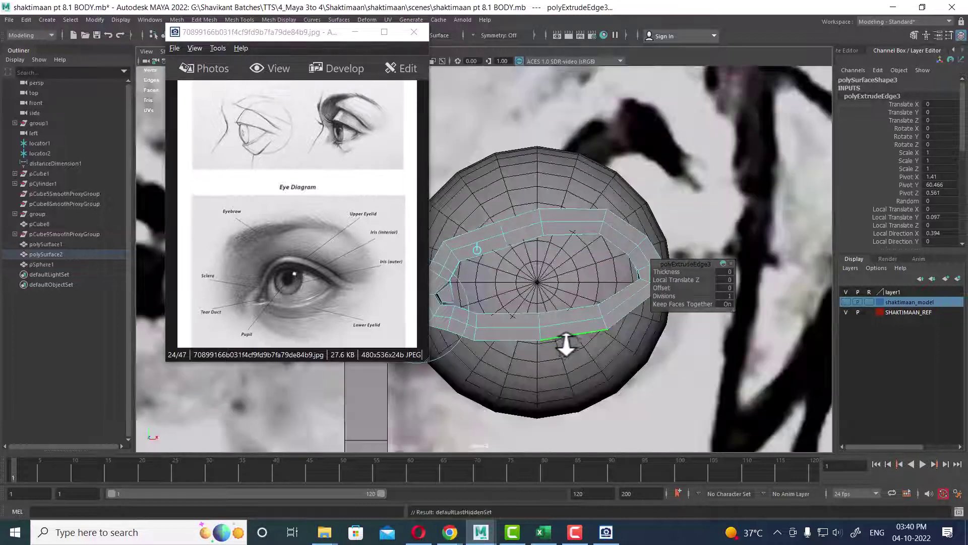
{"action": "mouse_move", "coordinate": [543, 344]}
{"action": "right_mouse_down", "text": "alt"}
{"action": "mouse_move", "coordinate": [594, 283]}
{"action": "mouse_move", "coordinate": [548, 292]}
{"action": "mouse_move", "coordinate": [561, 291]}
{"action": "right_mouse_up", "text": "alt"}
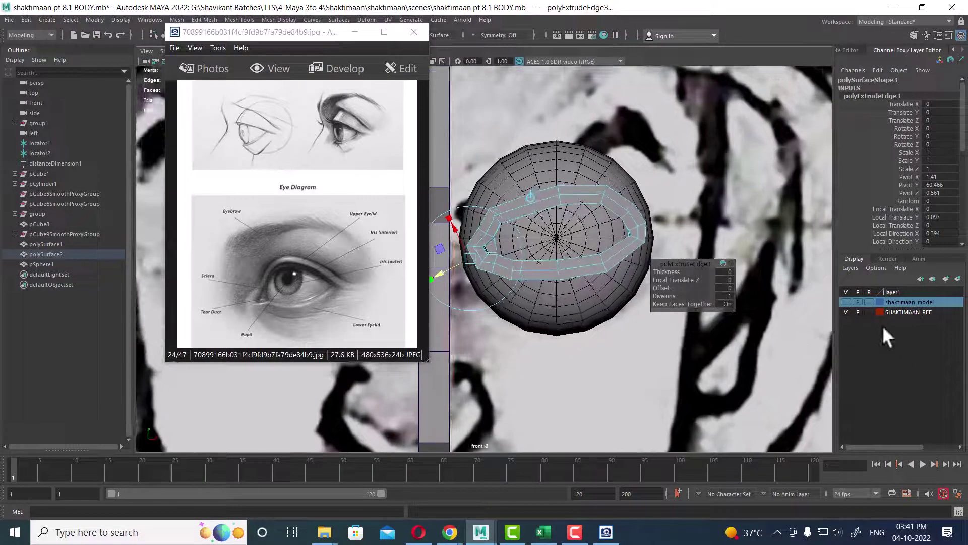
{"action": "left_click", "coordinate": [846, 298]}
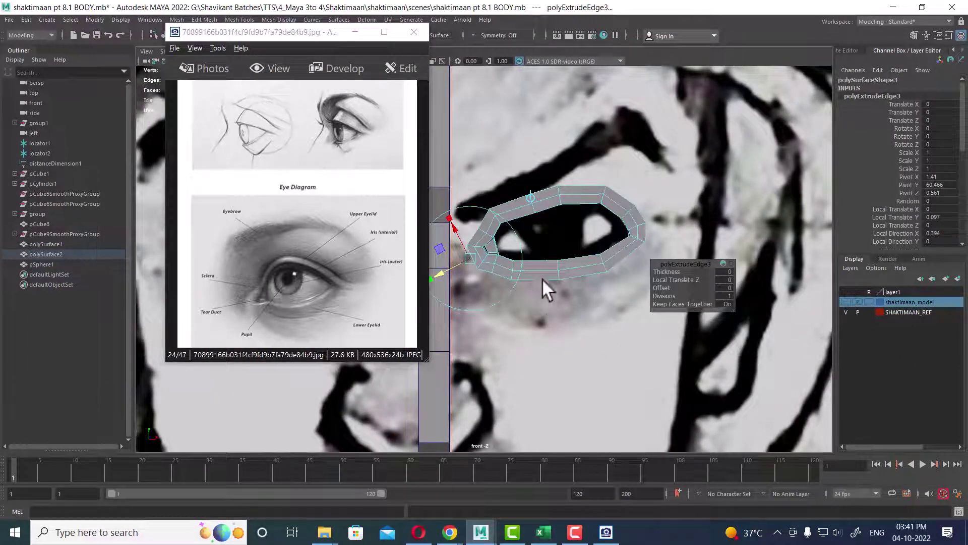
{"action": "scroll", "coordinate": [560, 323], "scroll_direction": "up", "scroll_amount": 2}
{"action": "scroll", "coordinate": [566, 356], "scroll_direction": "up", "scroll_amount": 1}
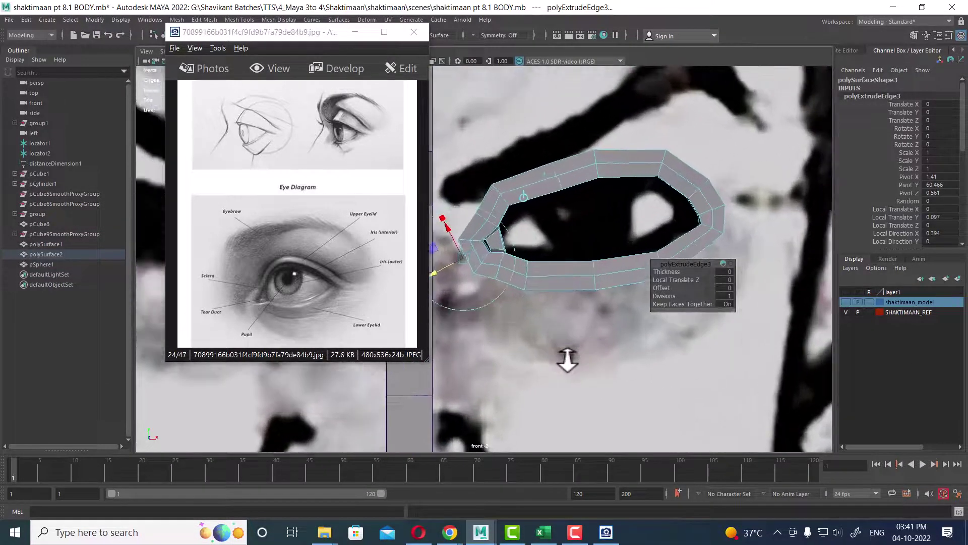
Pull the ring's two bottom edges down to the reference lower lid
{"action": "left_click", "coordinate": [546, 290]}
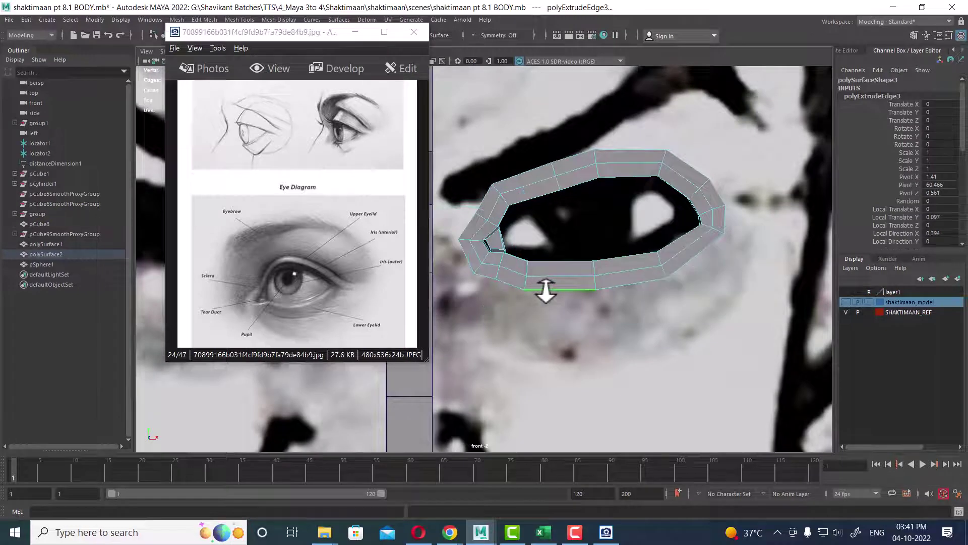
{"action": "key", "text": "w"}
{"action": "left_click", "coordinate": [627, 291], "text": "shift"}
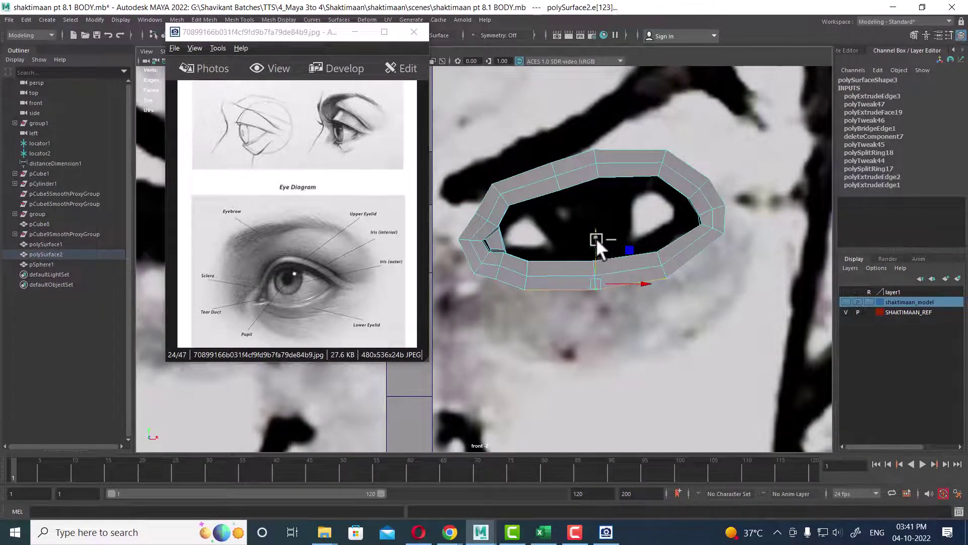
{"action": "left_click_drag", "start_coordinate": [596, 241], "coordinate": [600, 254]}
Move the outer-corner vertex right and down to match the reference eye
{"action": "right_click", "coordinate": [699, 243]}
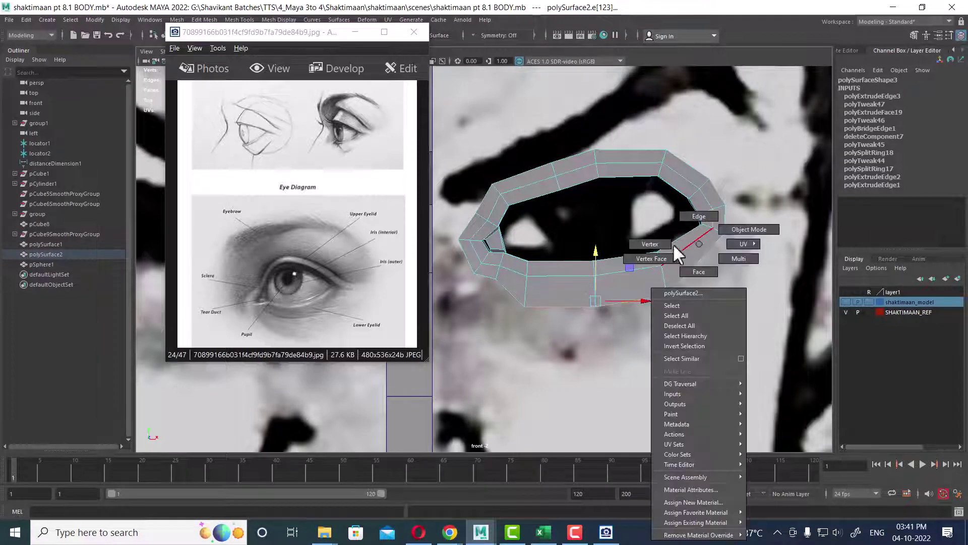
{"action": "right_click_drag", "start_coordinate": [673, 243], "coordinate": [655, 244]}
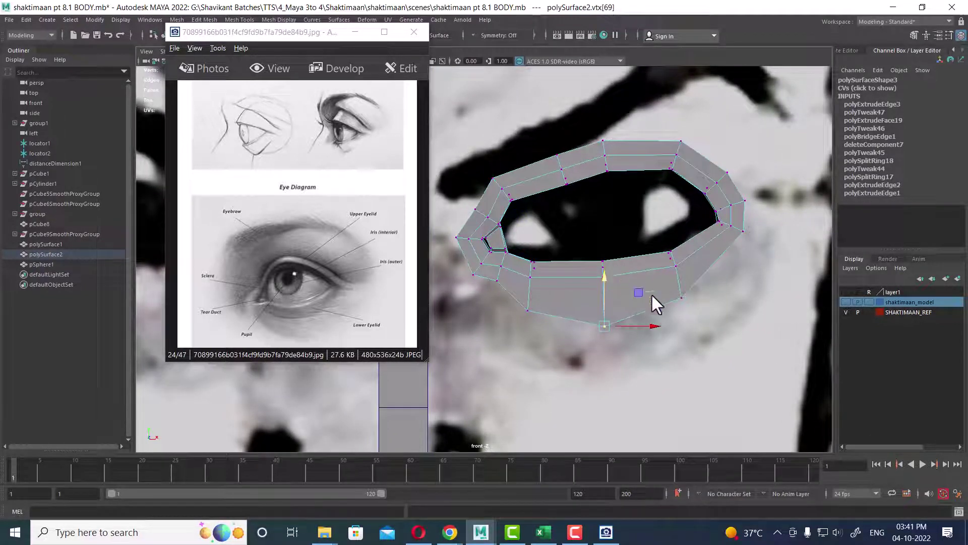
{"action": "left_click", "coordinate": [683, 301]}
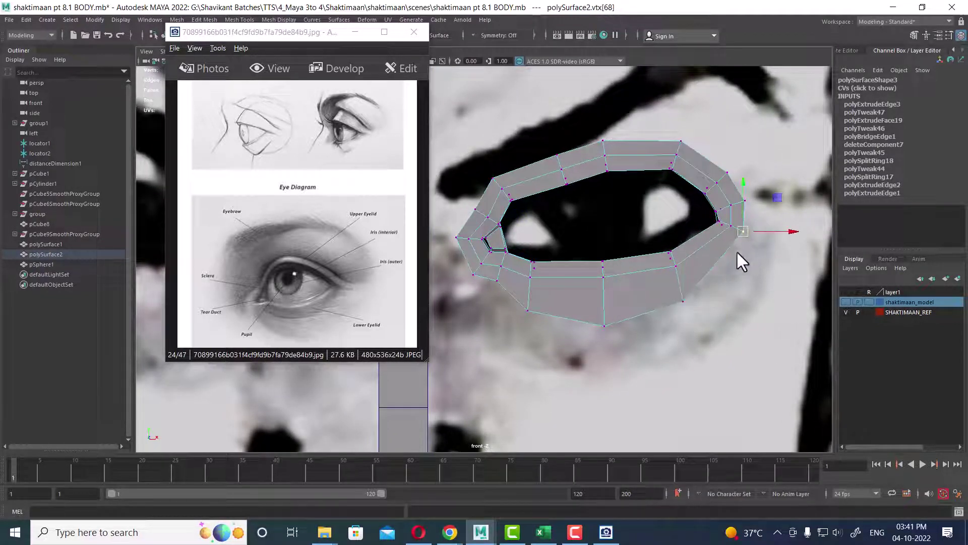
{"action": "middle_click_drag", "start_coordinate": [736, 250], "coordinate": [722, 299], "text": "alt"}
{"action": "left_click_drag", "start_coordinate": [700, 273], "coordinate": [708, 277]}
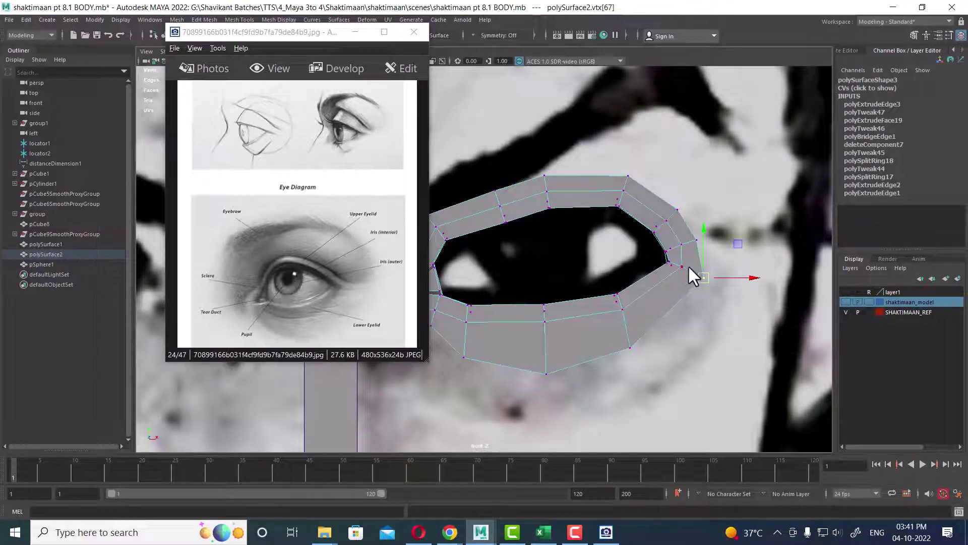
Orbit the perspective view around the eye loop and pick a corner vertex
{"action": "key", "text": "space"}
{"action": "mouse_move", "coordinate": [691, 295]}
{"action": "left_mouse_down"}
{"action": "mouse_move", "coordinate": [710, 277]}
{"action": "mouse_move", "coordinate": [637, 265]}
{"action": "mouse_move", "coordinate": [707, 247]}
{"action": "mouse_move", "coordinate": [683, 301]}
{"action": "left_mouse_up"}
{"action": "mouse_move", "coordinate": [756, 267]}
{"action": "left_mouse_down", "text": "alt"}
{"action": "mouse_move", "coordinate": [702, 264]}
{"action": "mouse_move", "coordinate": [751, 267]}
{"action": "mouse_move", "coordinate": [760, 215]}
{"action": "left_mouse_up", "text": "alt"}
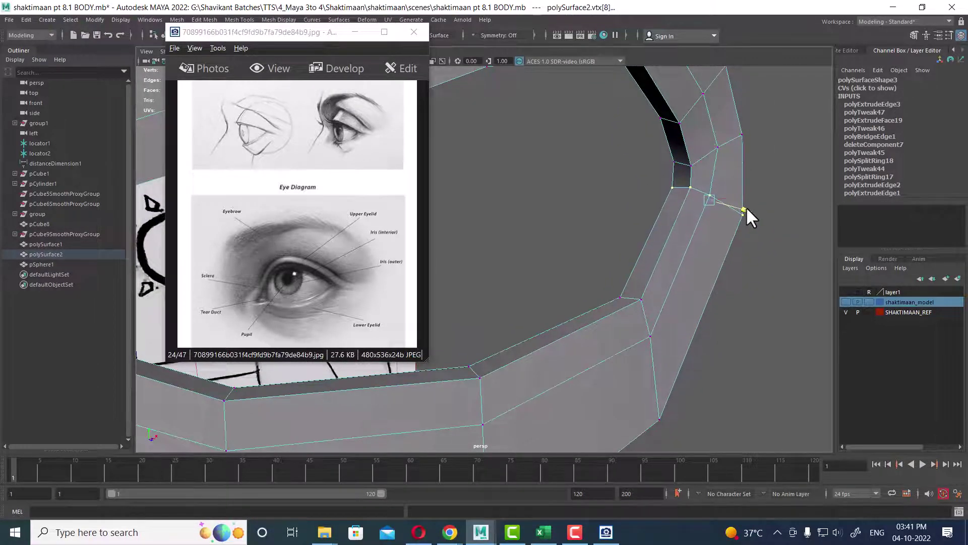
{"action": "key", "text": "w"}
{"action": "mouse_move", "coordinate": [673, 185]}
{"action": "left_mouse_down", "text": "alt"}
{"action": "mouse_move", "coordinate": [730, 194]}
{"action": "mouse_move", "coordinate": [621, 194]}
{"action": "left_mouse_up", "text": "alt"}
{"action": "left_click", "coordinate": [618, 167]}
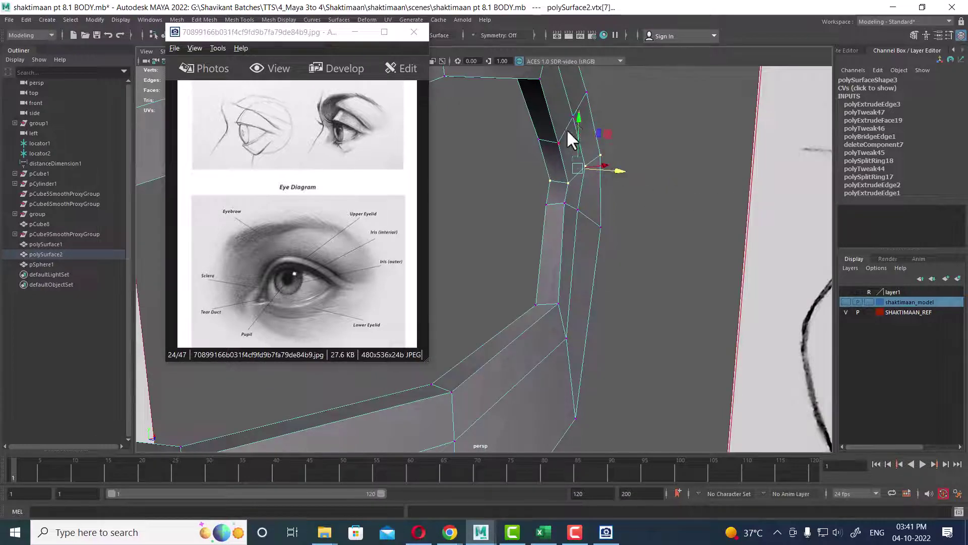
{"action": "mouse_move", "coordinate": [574, 189]}
{"action": "left_mouse_down", "text": "alt"}
{"action": "mouse_move", "coordinate": [618, 207]}
{"action": "mouse_move", "coordinate": [570, 227]}
{"action": "mouse_move", "coordinate": [575, 191]}
{"action": "mouse_move", "coordinate": [655, 266]}
{"action": "mouse_move", "coordinate": [637, 296]}
{"action": "mouse_move", "coordinate": [643, 331]}
{"action": "mouse_move", "coordinate": [630, 290]}
{"action": "mouse_move", "coordinate": [589, 297]}
{"action": "mouse_move", "coordinate": [576, 253]}
{"action": "mouse_move", "coordinate": [586, 297]}
{"action": "left_mouse_up", "text": "alt"}
In the front view, raise the eye loop's upper-rim vertices to the drawn eyelid
{"action": "key", "text": "space"}
{"action": "scroll", "coordinate": [612, 280], "scroll_direction": "down", "scroll_amount": 3}
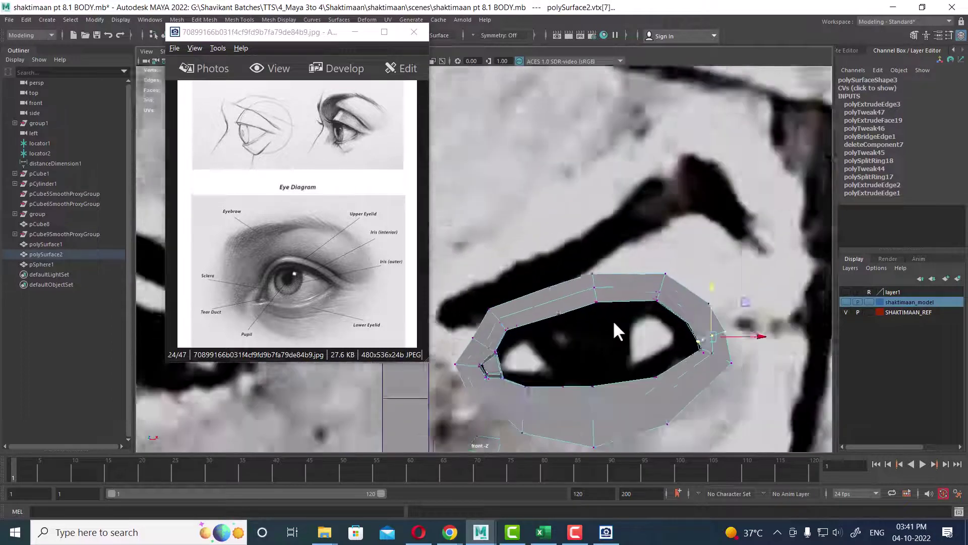
{"action": "scroll", "coordinate": [613, 319], "scroll_direction": "down", "scroll_amount": 1}
{"action": "scroll", "coordinate": [596, 332], "scroll_direction": "up", "scroll_amount": 2}
{"action": "scroll", "coordinate": [625, 305], "scroll_direction": "up", "scroll_amount": 2}
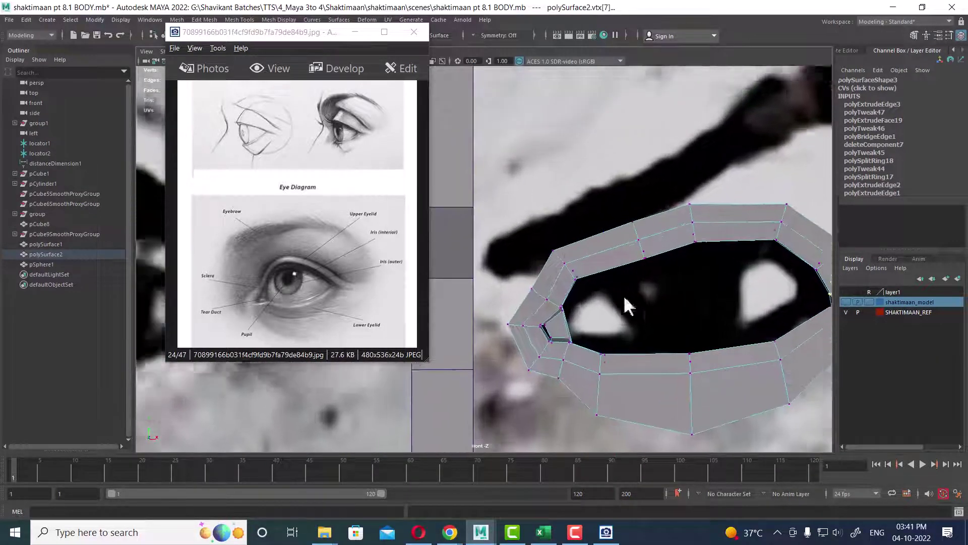
{"action": "scroll", "coordinate": [608, 308], "scroll_direction": "up", "scroll_amount": 2}
{"action": "mouse_move", "coordinate": [597, 252]}
{"action": "middle_mouse_down", "text": "alt"}
{"action": "mouse_move", "coordinate": [562, 265]}
{"action": "mouse_move", "coordinate": [560, 275]}
{"action": "middle_mouse_up", "text": "alt"}
{"action": "left_click", "coordinate": [559, 261]}
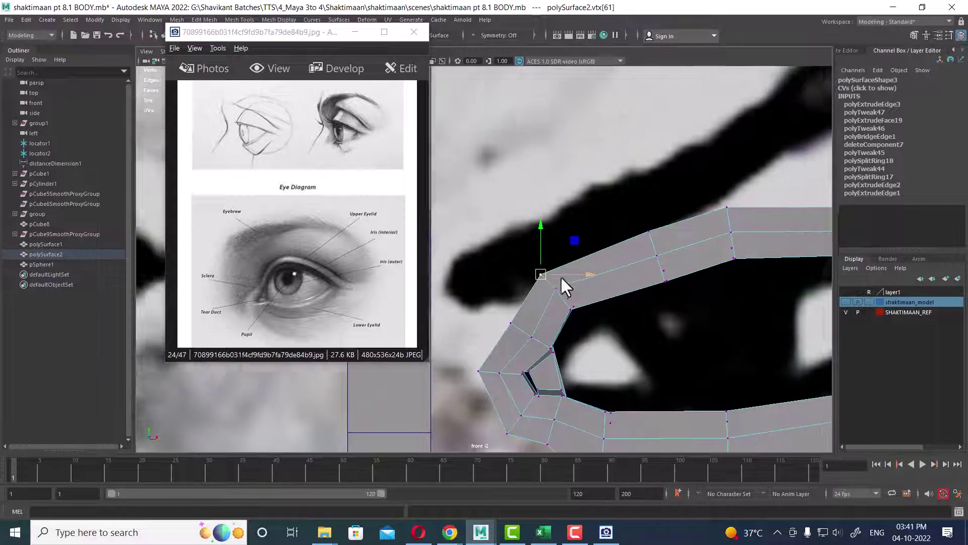
{"action": "left_click_drag", "start_coordinate": [608, 252], "coordinate": [613, 244]}
{"action": "left_click_drag", "start_coordinate": [690, 228], "coordinate": [704, 228]}
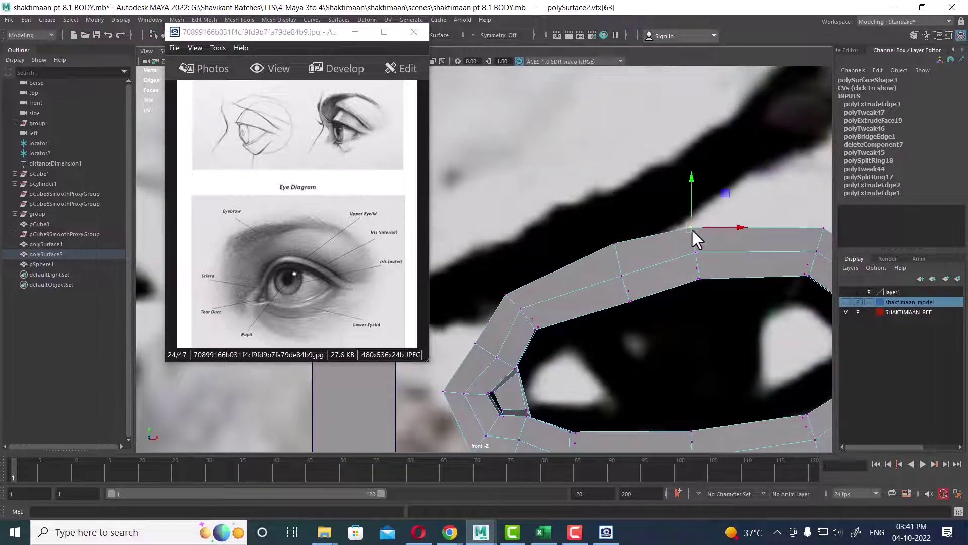
Lift the corner vertex and the next upper-rim vertices onto the eye outline
{"action": "middle_click_drag", "start_coordinate": [703, 225], "coordinate": [720, 217], "text": "alt"}
{"action": "left_click", "coordinate": [686, 226]}
{"action": "left_click_drag", "start_coordinate": [681, 231], "coordinate": [695, 205]}
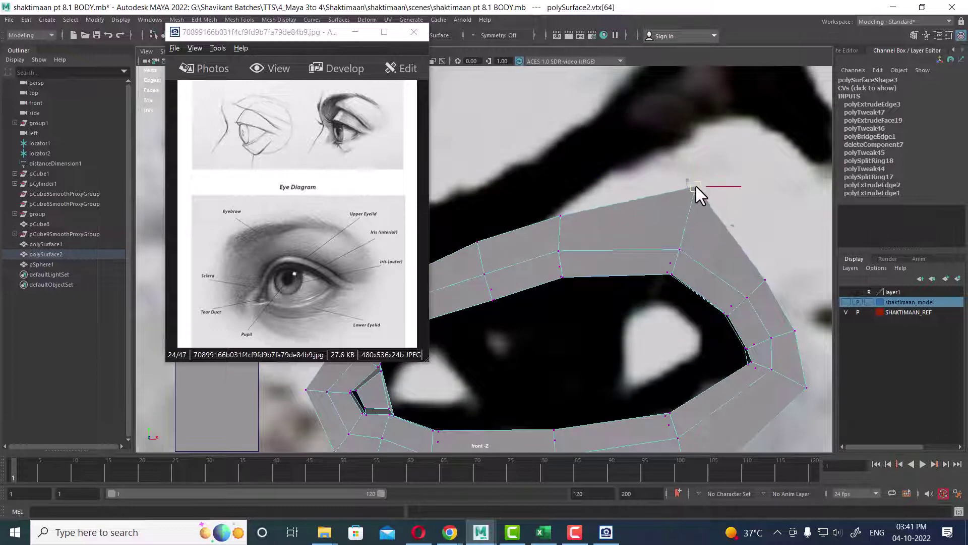
{"action": "left_click", "coordinate": [765, 280]}
{"action": "left_click_drag", "start_coordinate": [757, 290], "coordinate": [778, 262]}
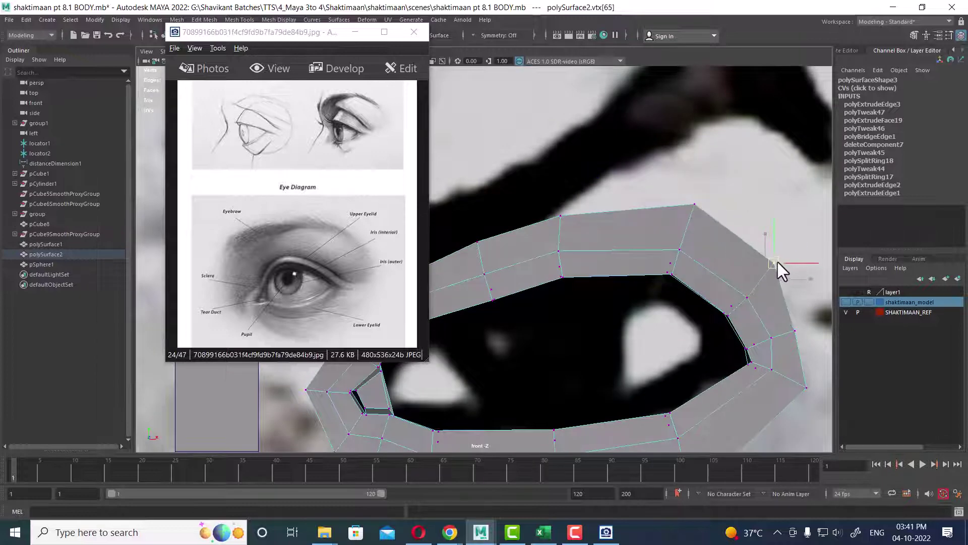
Shift the outer-corner vertices up-right and down-right, then review the loop in perspective
{"action": "middle_click_drag", "start_coordinate": [745, 288], "coordinate": [589, 265], "text": "alt"}
{"action": "left_click_drag", "start_coordinate": [641, 314], "coordinate": [657, 288]}
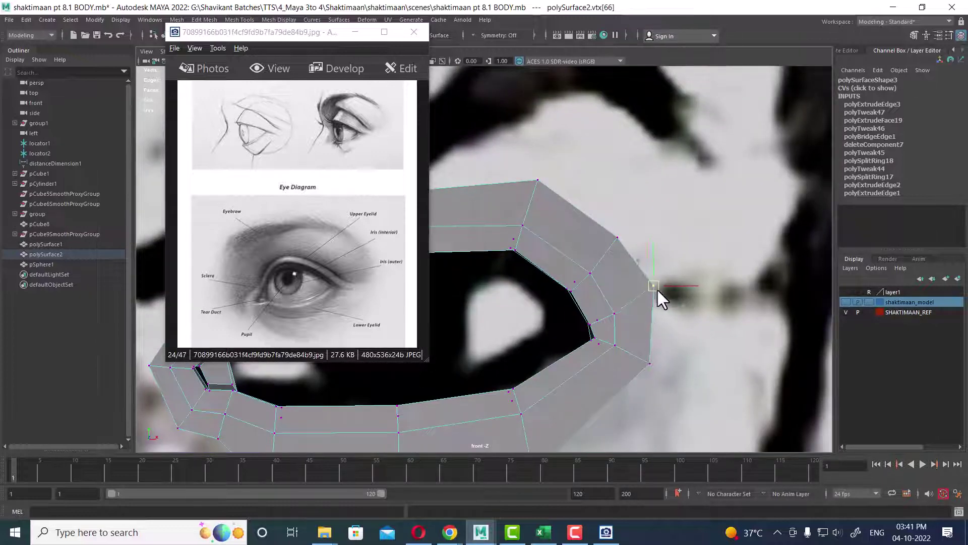
{"action": "left_click", "coordinate": [650, 364]}
{"action": "left_click_drag", "start_coordinate": [651, 365], "coordinate": [670, 380]}
{"action": "scroll", "coordinate": [670, 381], "scroll_direction": "down", "scroll_amount": 3}
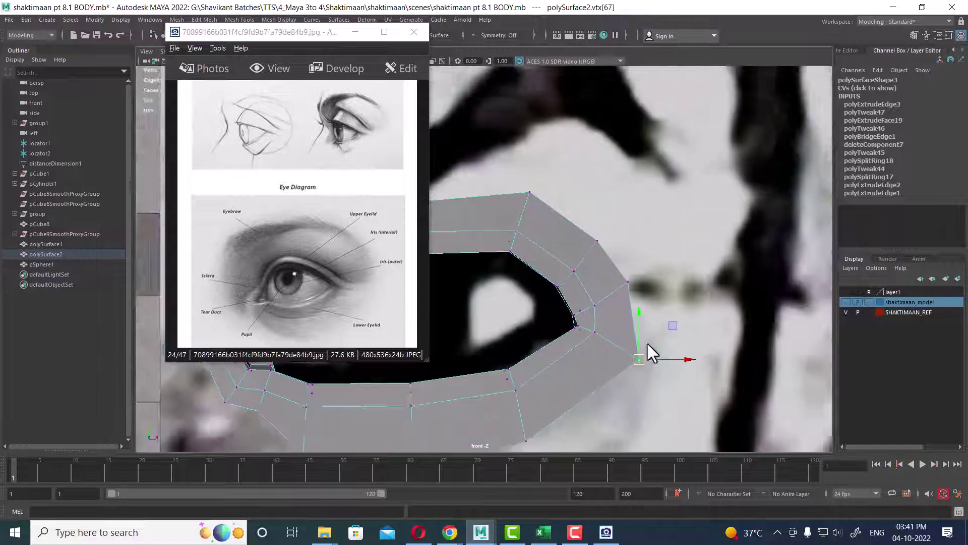
{"action": "key", "text": "space"}
{"action": "mouse_move", "coordinate": [648, 279]}
{"action": "left_mouse_down"}
{"action": "mouse_move", "coordinate": [607, 335]}
{"action": "mouse_move", "coordinate": [628, 345]}
{"action": "left_mouse_up"}
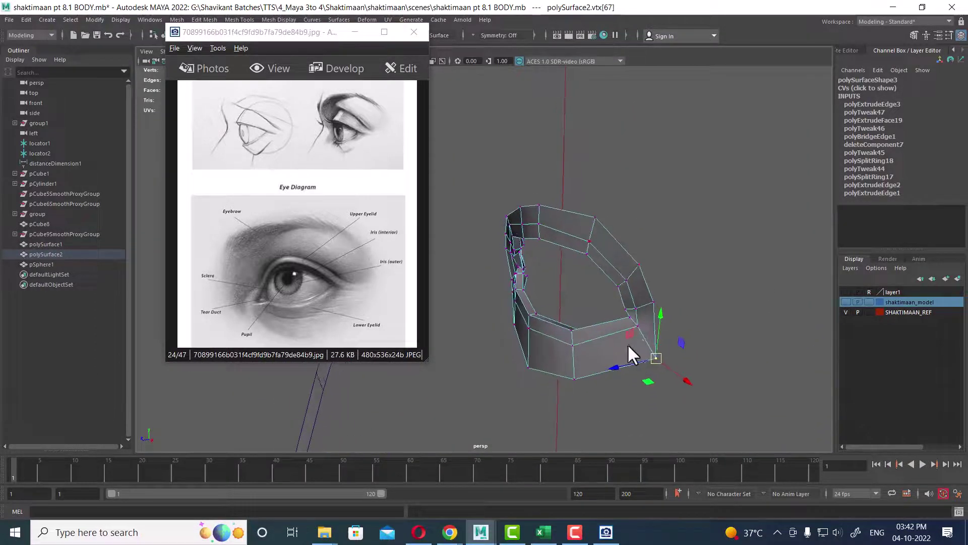
Select the eye ring's edge loop, orbit around it, and show it in the four-view layout
{"action": "double_click", "coordinate": [613, 237]}
{"action": "mouse_move", "coordinate": [613, 237]}
{"action": "left_mouse_down", "text": "alt"}
{"action": "mouse_move", "coordinate": [585, 295]}
{"action": "mouse_move", "coordinate": [523, 268]}
{"action": "mouse_move", "coordinate": [566, 293]}
{"action": "mouse_move", "coordinate": [590, 295]}
{"action": "mouse_move", "coordinate": [573, 292]}
{"action": "mouse_move", "coordinate": [567, 273]}
{"action": "mouse_move", "coordinate": [618, 294]}
{"action": "mouse_move", "coordinate": [603, 297]}
{"action": "left_mouse_up", "text": "alt"}
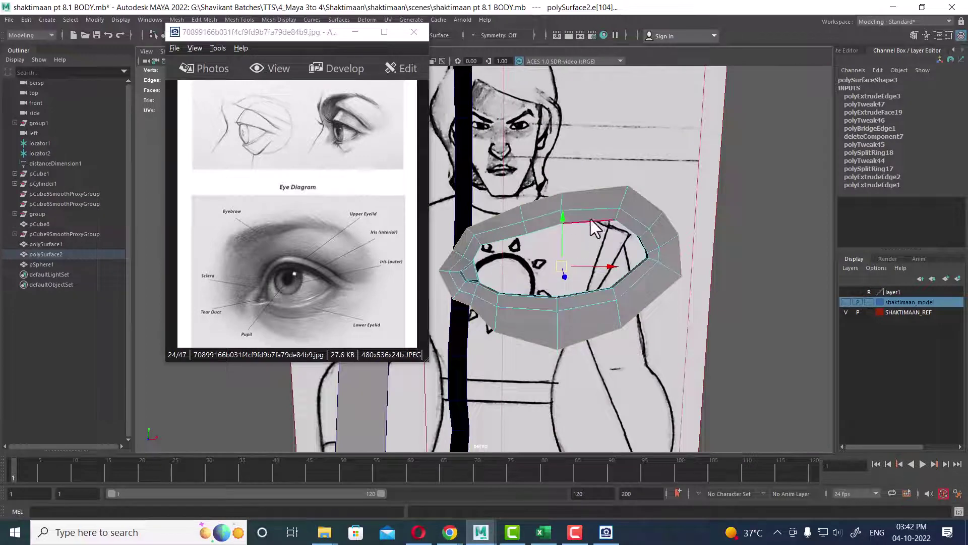
{"action": "mouse_move", "coordinate": [633, 236]}
{"action": "left_mouse_down", "text": "alt"}
{"action": "mouse_move", "coordinate": [663, 263]}
{"action": "mouse_move", "coordinate": [641, 271]}
{"action": "mouse_move", "coordinate": [709, 234]}
{"action": "left_mouse_up", "text": "alt"}
{"action": "scroll", "coordinate": [697, 234], "scroll_direction": "up", "scroll_amount": 2}
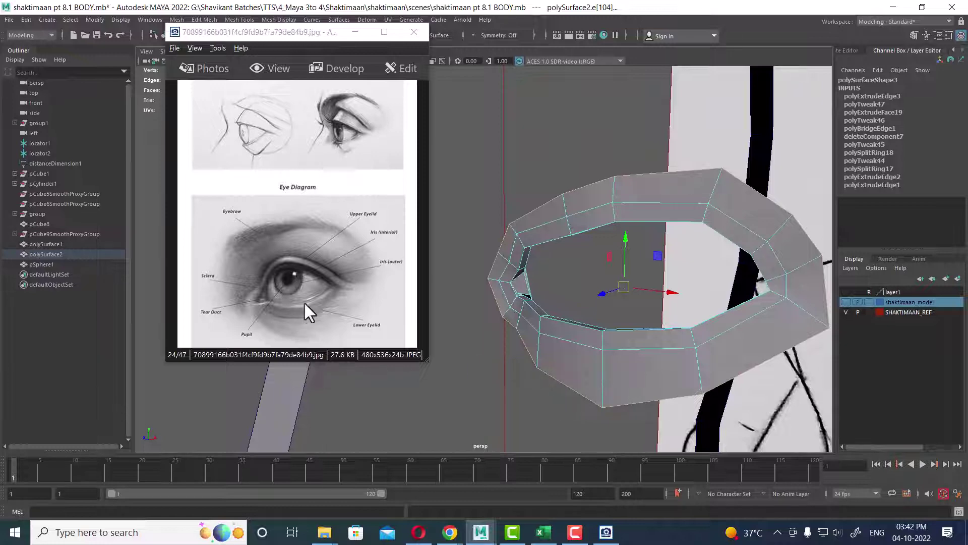
{"action": "mouse_move", "coordinate": [618, 363]}
{"action": "left_mouse_down", "text": "alt"}
{"action": "mouse_move", "coordinate": [645, 371]}
{"action": "mouse_move", "coordinate": [625, 366]}
{"action": "mouse_move", "coordinate": [574, 228]}
{"action": "left_mouse_up", "text": "alt"}
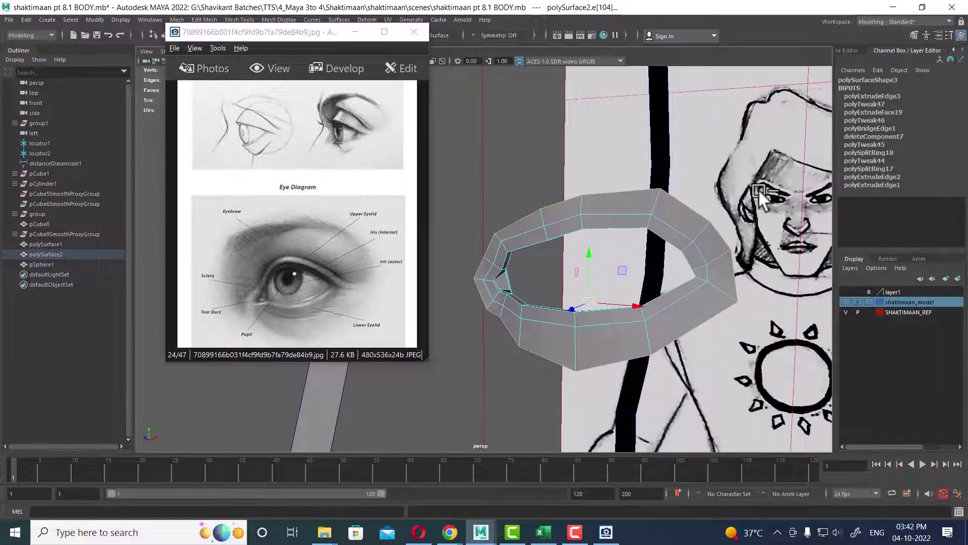
{"action": "left_click_drag", "start_coordinate": [491, 289], "coordinate": [504, 304]}
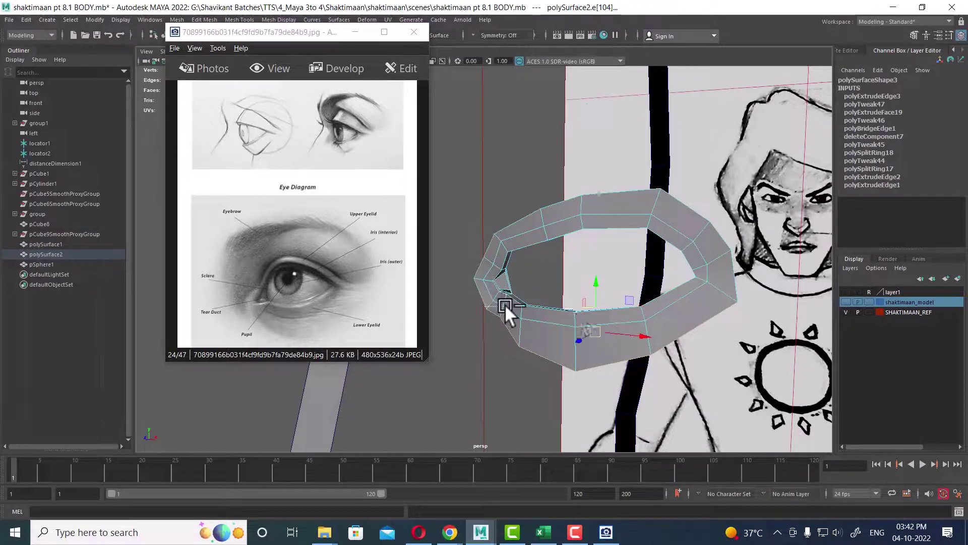
{"action": "mouse_move", "coordinate": [632, 337]}
{"action": "left_mouse_down", "text": "alt"}
{"action": "mouse_move", "coordinate": [570, 356]}
{"action": "mouse_move", "coordinate": [595, 289]}
{"action": "mouse_move", "coordinate": [544, 295]}
{"action": "mouse_move", "coordinate": [552, 295]}
{"action": "left_mouse_up", "text": "alt"}
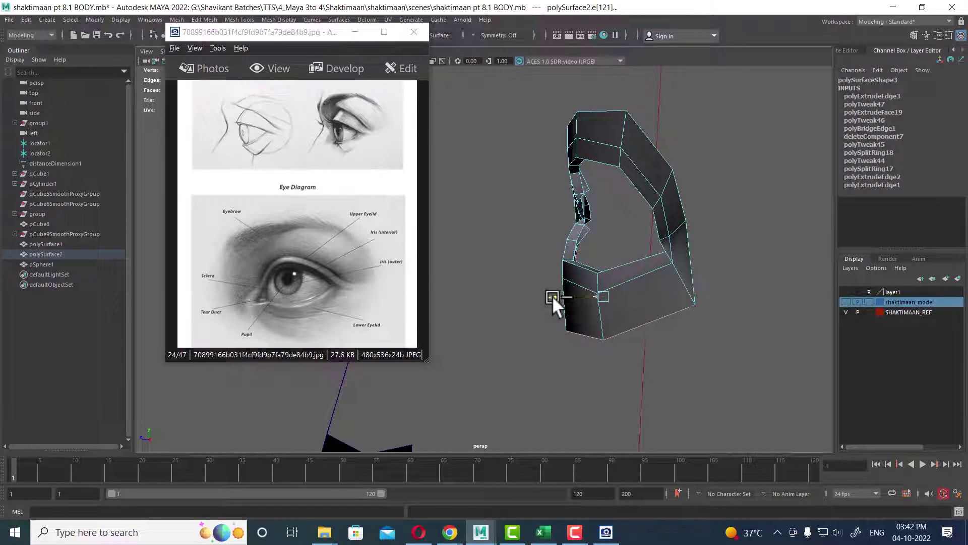
{"action": "left_click_drag", "start_coordinate": [677, 314], "coordinate": [753, 262], "text": "alt"}
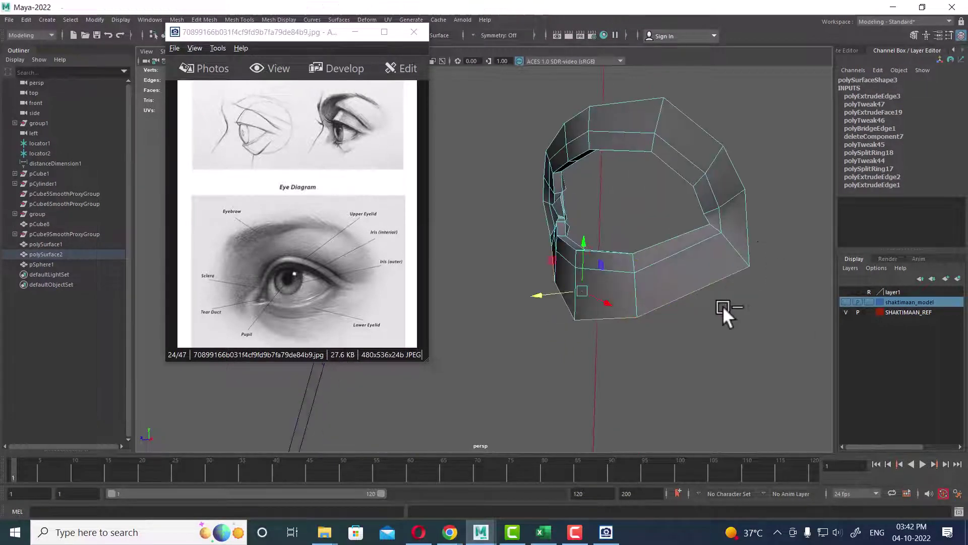
{"action": "left_click_drag", "start_coordinate": [722, 306], "coordinate": [586, 325], "text": "alt"}
{"action": "left_click", "coordinate": [586, 325]}
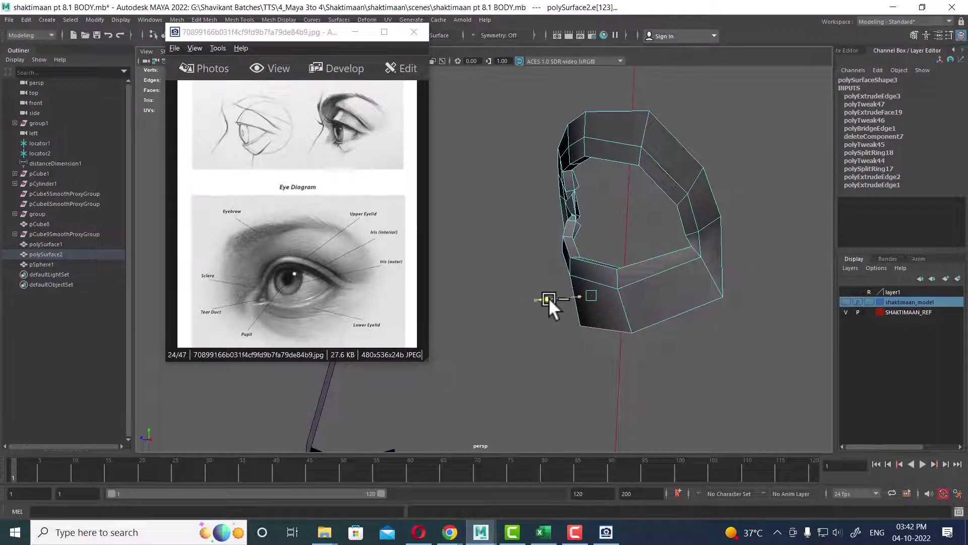
{"action": "left_click_drag", "start_coordinate": [549, 298], "coordinate": [668, 305], "text": "alt"}
{"action": "key", "text": "space"}
Zoom the side view onto the eye, nudge the selected edges, and orbit around the ring
{"action": "scroll", "coordinate": [742, 367], "scroll_direction": "up", "scroll_amount": 3}
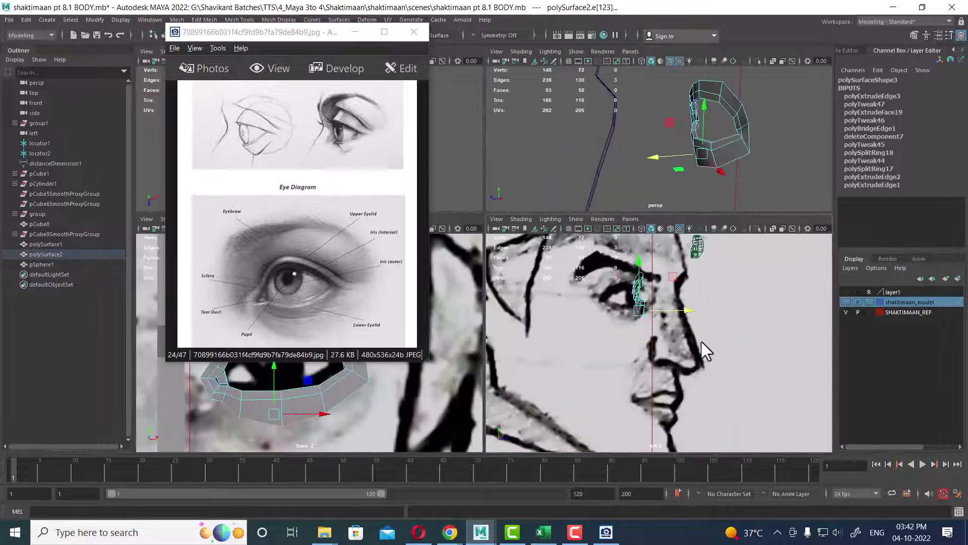
{"action": "scroll", "coordinate": [701, 341], "scroll_direction": "up", "scroll_amount": 3}
{"action": "scroll", "coordinate": [688, 394], "scroll_direction": "up", "scroll_amount": 3}
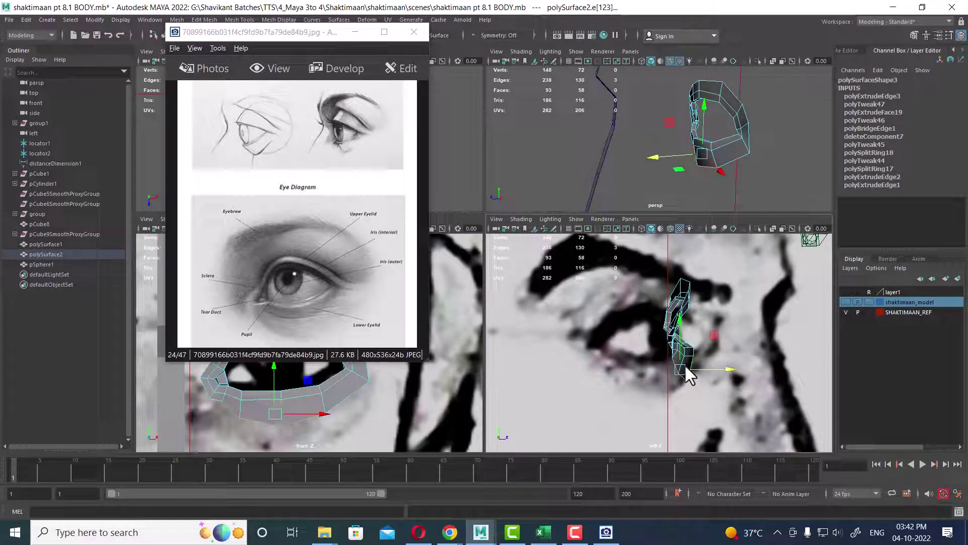
{"action": "left_click_drag", "start_coordinate": [684, 371], "coordinate": [679, 368]}
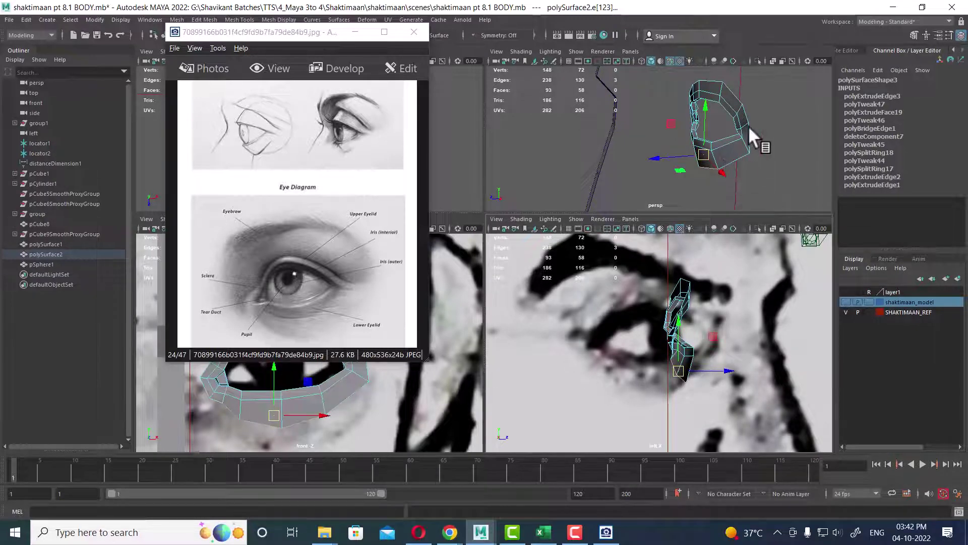
{"action": "mouse_move", "coordinate": [748, 125]}
{"action": "left_mouse_down", "text": "alt"}
{"action": "mouse_move", "coordinate": [781, 126]}
{"action": "mouse_move", "coordinate": [684, 183]}
{"action": "mouse_move", "coordinate": [649, 123]}
{"action": "mouse_move", "coordinate": [667, 156]}
{"action": "left_mouse_up", "text": "alt"}
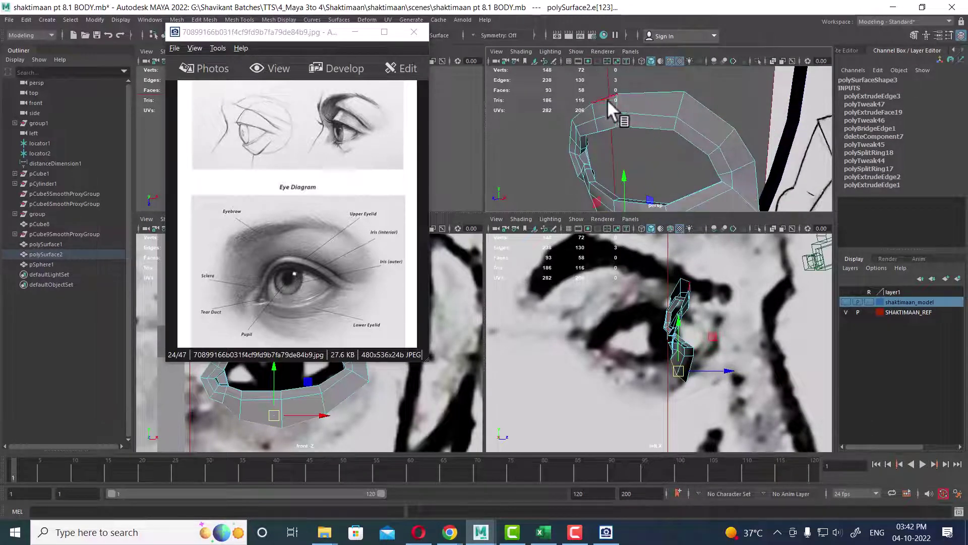
{"action": "left_click", "coordinate": [696, 103]}
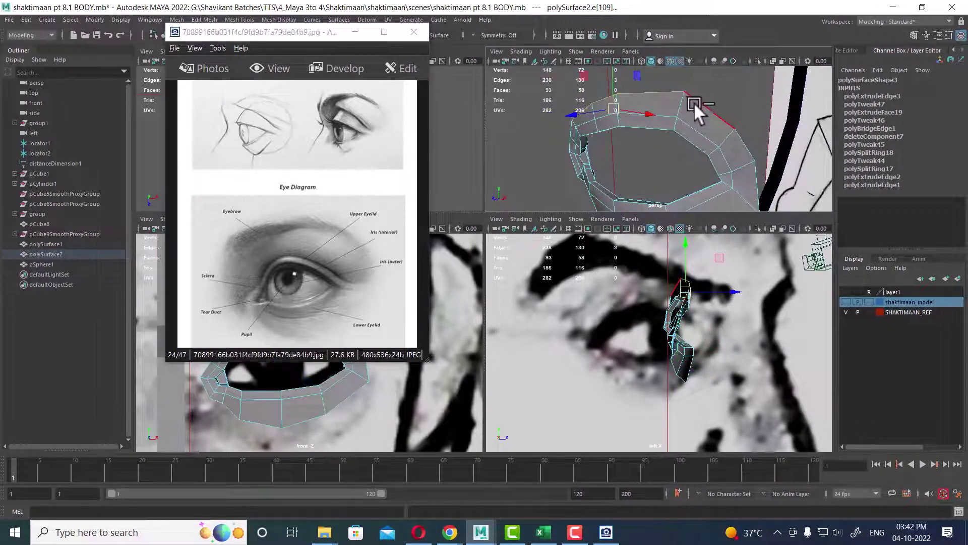
{"action": "mouse_move", "coordinate": [704, 102]}
{"action": "left_mouse_down", "text": "alt"}
{"action": "mouse_move", "coordinate": [699, 137]}
{"action": "mouse_move", "coordinate": [658, 139]}
{"action": "left_mouse_up", "text": "alt"}
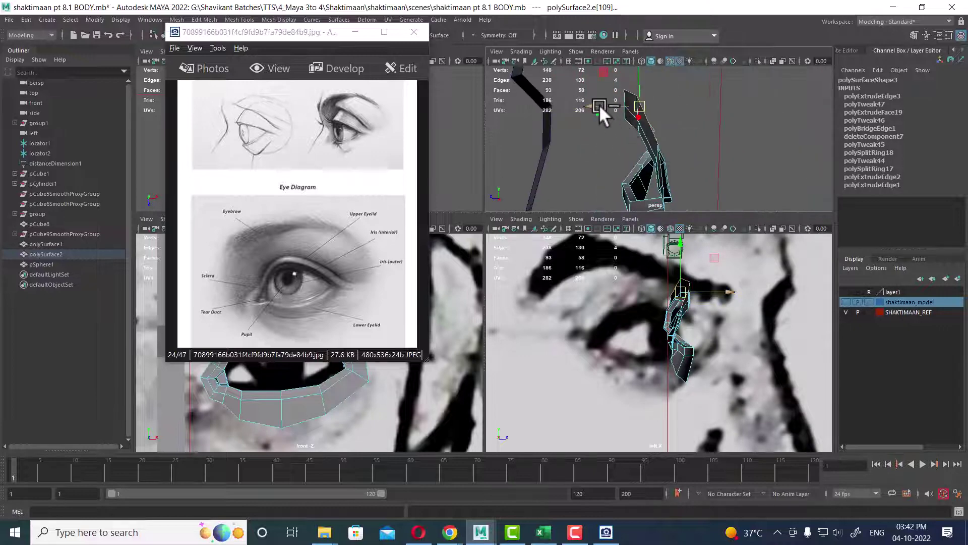
{"action": "mouse_move", "coordinate": [599, 104]}
{"action": "left_mouse_down", "text": "alt"}
{"action": "mouse_move", "coordinate": [638, 107]}
{"action": "mouse_move", "coordinate": [743, 159]}
{"action": "left_mouse_up", "text": "alt"}
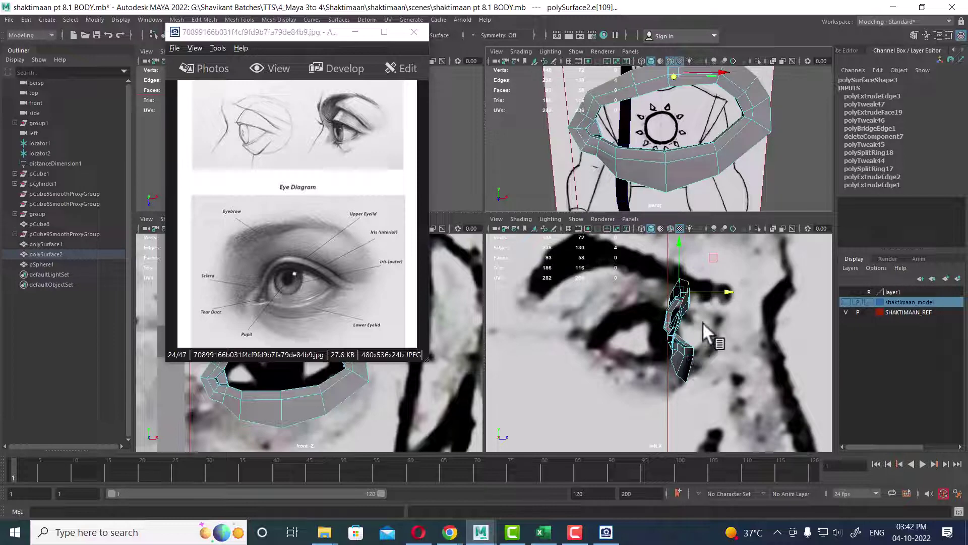
{"action": "scroll", "coordinate": [705, 342], "scroll_direction": "down", "scroll_amount": 3}
{"action": "scroll", "coordinate": [686, 352], "scroll_direction": "down", "scroll_amount": 2}
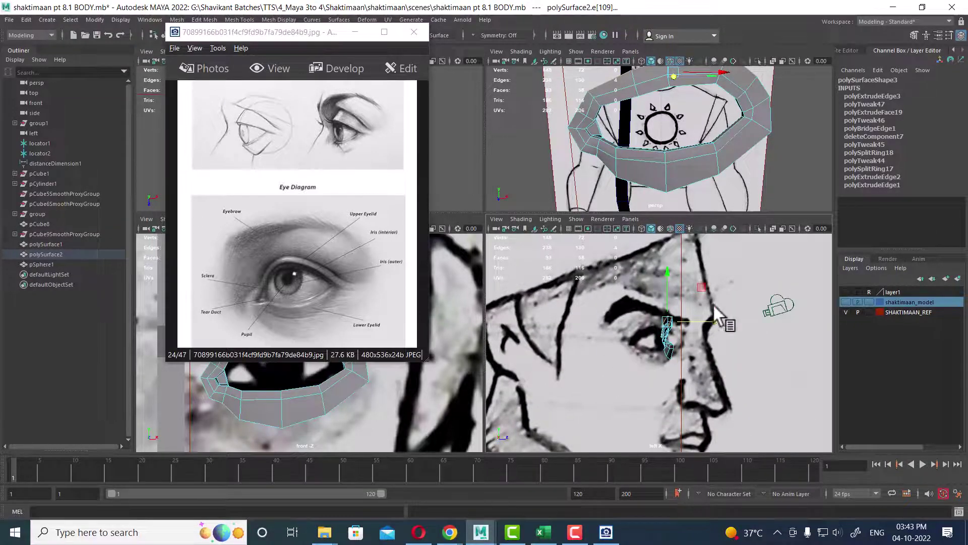
{"action": "mouse_move", "coordinate": [712, 171]}
{"action": "left_mouse_down", "text": "alt"}
{"action": "mouse_move", "coordinate": [709, 123]}
{"action": "mouse_move", "coordinate": [815, 279]}
{"action": "left_mouse_up", "text": "alt"}
Show the eyeball sphere layer and rotate the eye mesh slightly around Y to fit it
{"action": "left_click", "coordinate": [846, 291]}
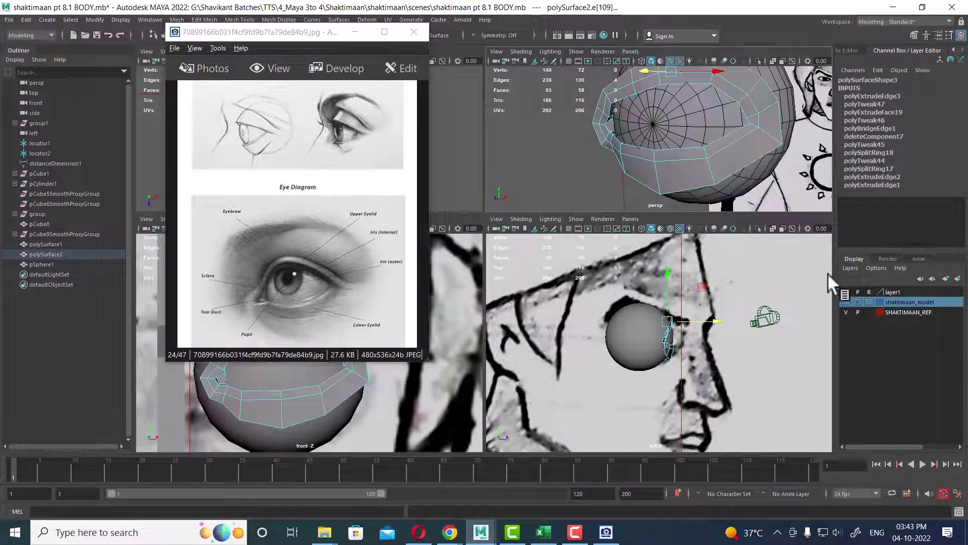
{"action": "mouse_move", "coordinate": [702, 122]}
{"action": "left_mouse_down", "text": "alt"}
{"action": "mouse_move", "coordinate": [628, 135]}
{"action": "mouse_move", "coordinate": [669, 158]}
{"action": "left_mouse_up", "text": "alt"}
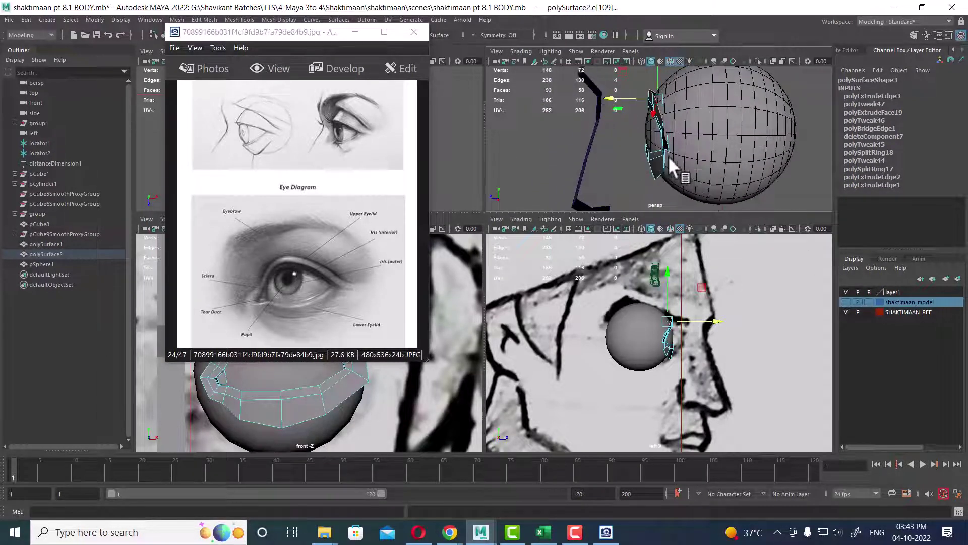
{"action": "mouse_move", "coordinate": [675, 208]}
{"action": "left_mouse_down", "text": "alt"}
{"action": "mouse_move", "coordinate": [712, 173]}
{"action": "mouse_move", "coordinate": [703, 161]}
{"action": "left_mouse_up", "text": "alt"}
{"action": "right_click_drag", "start_coordinate": [681, 167], "coordinate": [693, 147]}
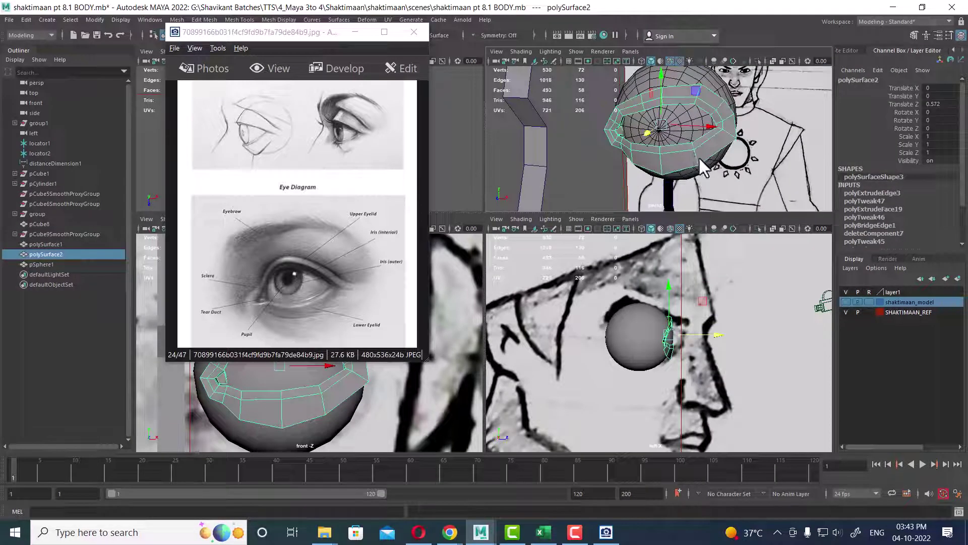
{"action": "key", "text": "e"}
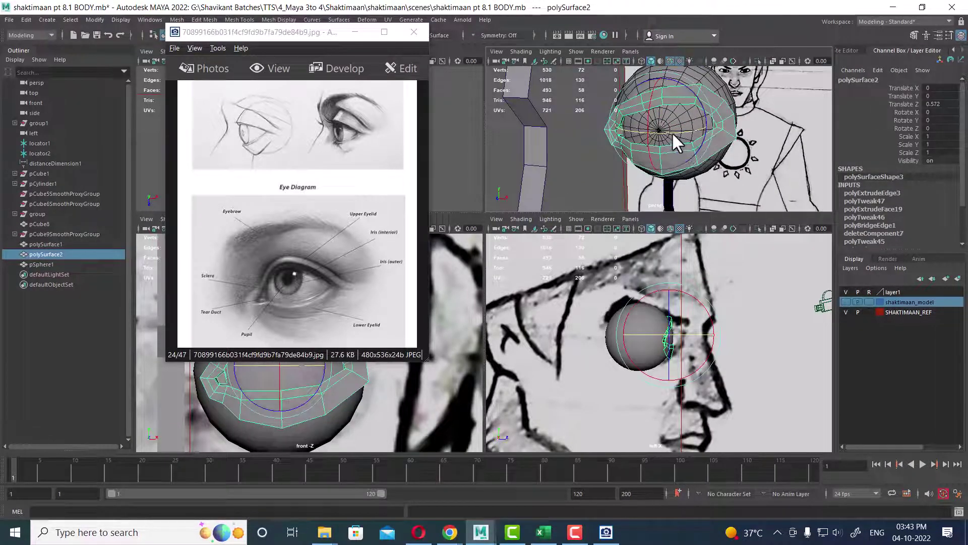
{"action": "mouse_move", "coordinate": [671, 132]}
{"action": "left_mouse_down"}
{"action": "mouse_move", "coordinate": [706, 151]}
{"action": "mouse_move", "coordinate": [630, 179]}
{"action": "mouse_move", "coordinate": [631, 151]}
{"action": "left_mouse_up"}
{"action": "key", "text": "w"}
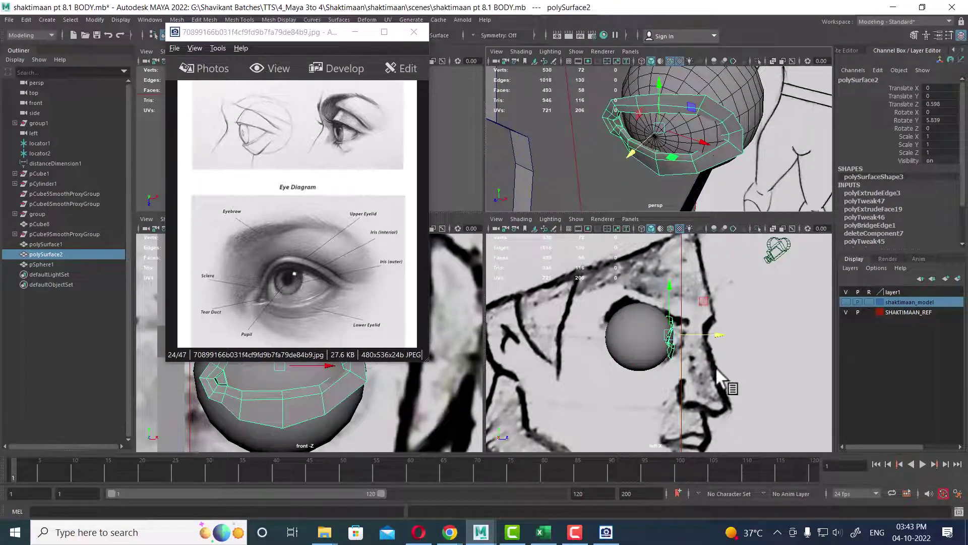
{"action": "key", "text": "e"}
{"action": "left_click_drag", "start_coordinate": [670, 151], "coordinate": [666, 158]}
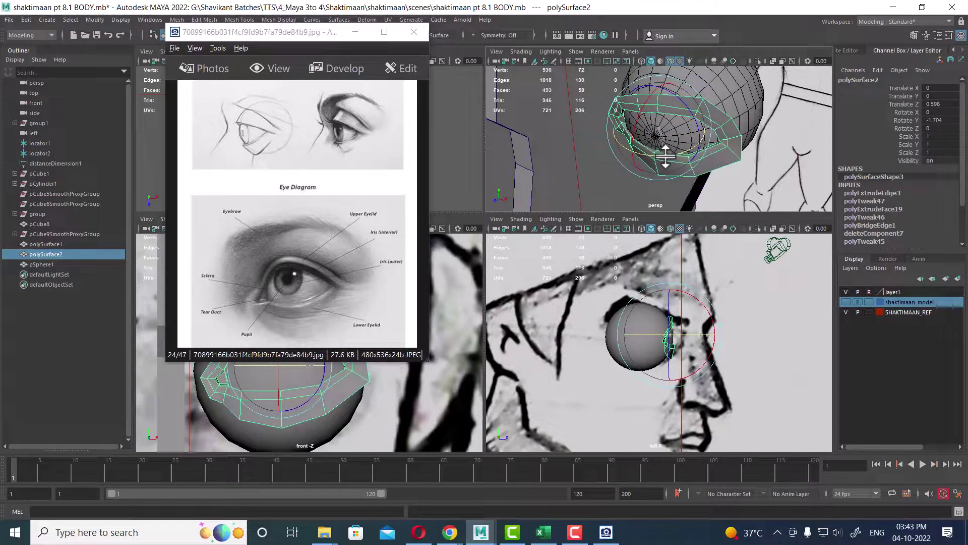
Orbit around the eye mesh with the Move tool active and select edges on the rim
{"action": "mouse_move", "coordinate": [665, 156]}
{"action": "left_mouse_down", "text": "alt"}
{"action": "mouse_move", "coordinate": [752, 136]}
{"action": "mouse_move", "coordinate": [743, 153]}
{"action": "left_mouse_up", "text": "alt"}
{"action": "key", "text": "w"}
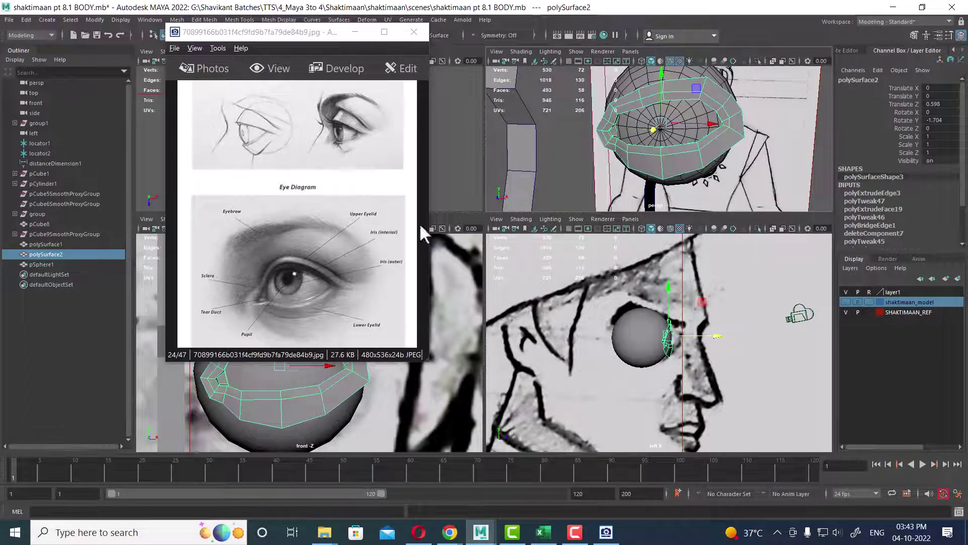
{"action": "mouse_move", "coordinate": [647, 139]}
{"action": "left_mouse_down", "text": "alt"}
{"action": "mouse_move", "coordinate": [704, 191]}
{"action": "mouse_move", "coordinate": [703, 167]}
{"action": "mouse_move", "coordinate": [746, 123]}
{"action": "left_mouse_up", "text": "alt"}
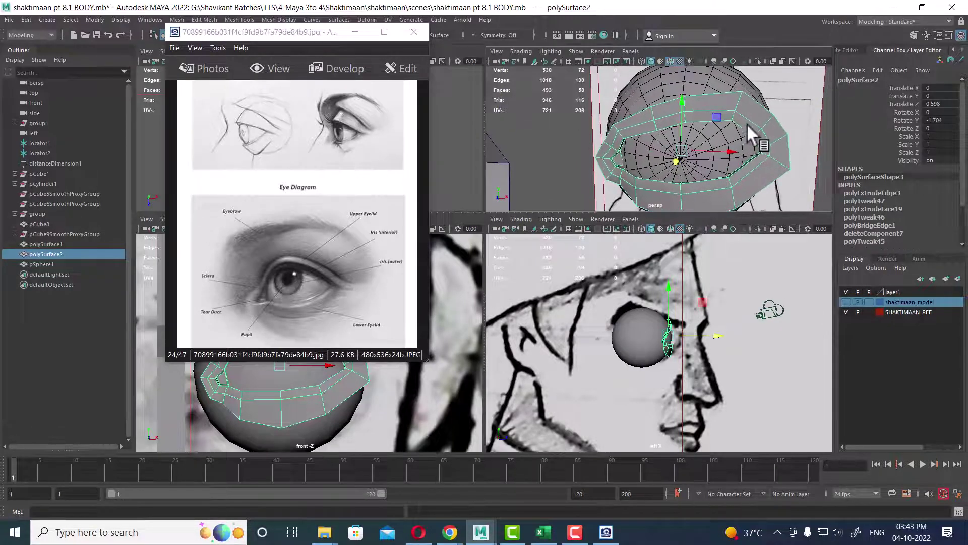
{"action": "right_click_drag", "start_coordinate": [746, 123], "coordinate": [745, 67]}
{"action": "left_click", "coordinate": [710, 114]}
{"action": "mouse_move", "coordinate": [696, 145]}
{"action": "left_mouse_down", "text": "alt"}
{"action": "mouse_move", "coordinate": [698, 134]}
{"action": "mouse_move", "coordinate": [766, 154]}
{"action": "mouse_move", "coordinate": [733, 134]}
{"action": "mouse_move", "coordinate": [736, 144]}
{"action": "left_mouse_up", "text": "alt"}
{"action": "left_click", "coordinate": [661, 111]}
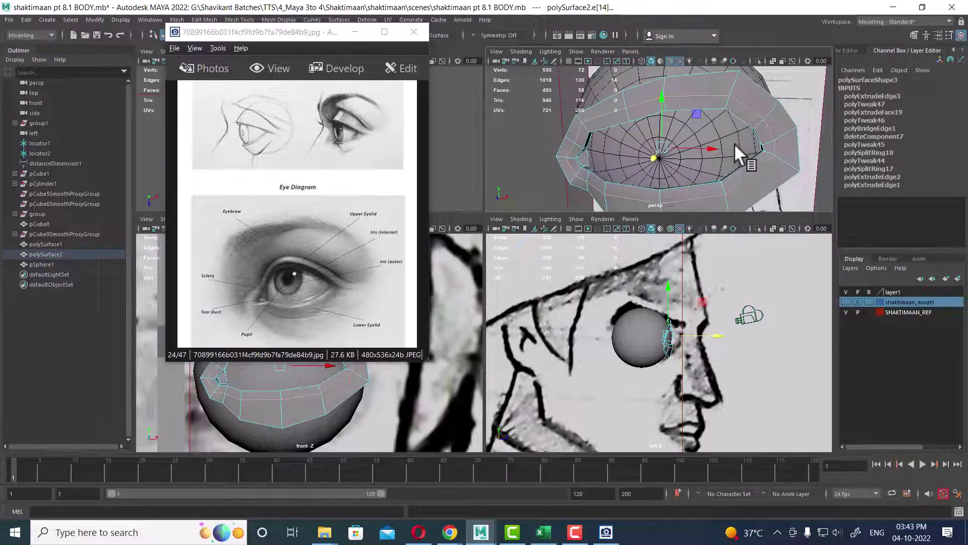
Insert a new edge loop around the eye rim, checking it in smooth preview
{"action": "key", "text": "3"}
{"action": "left_click", "coordinate": [701, 101]}
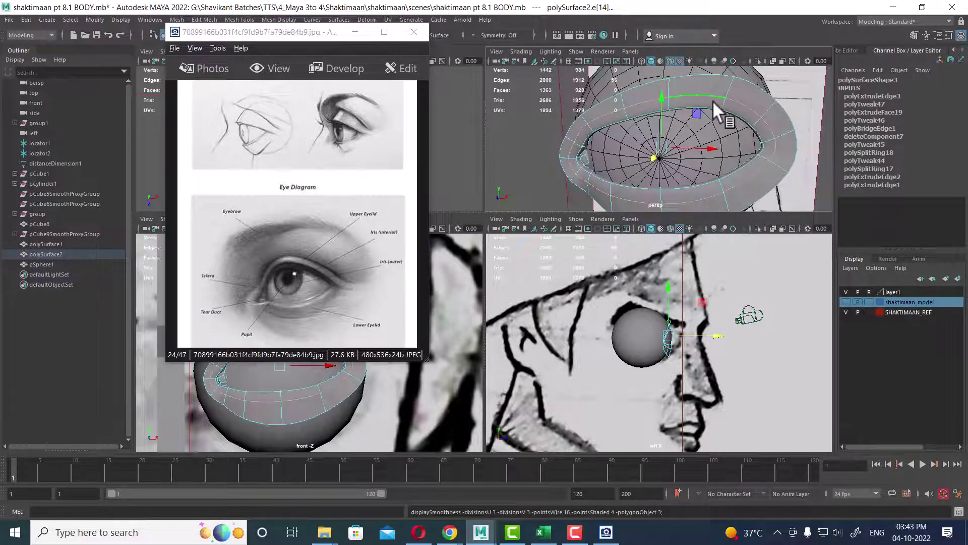
{"action": "key", "text": "F8"}
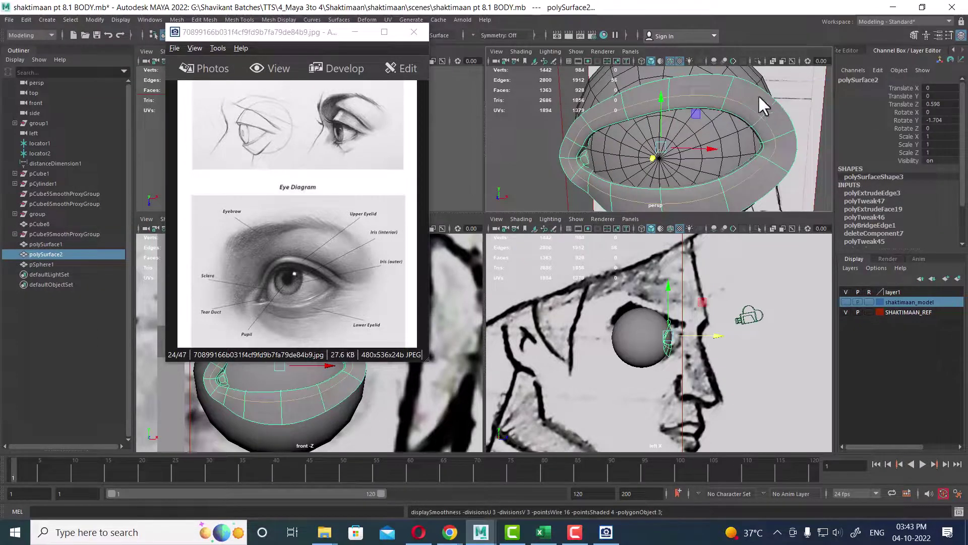
{"action": "right_click_drag", "start_coordinate": [761, 113], "coordinate": [695, 126], "text": "shift"}
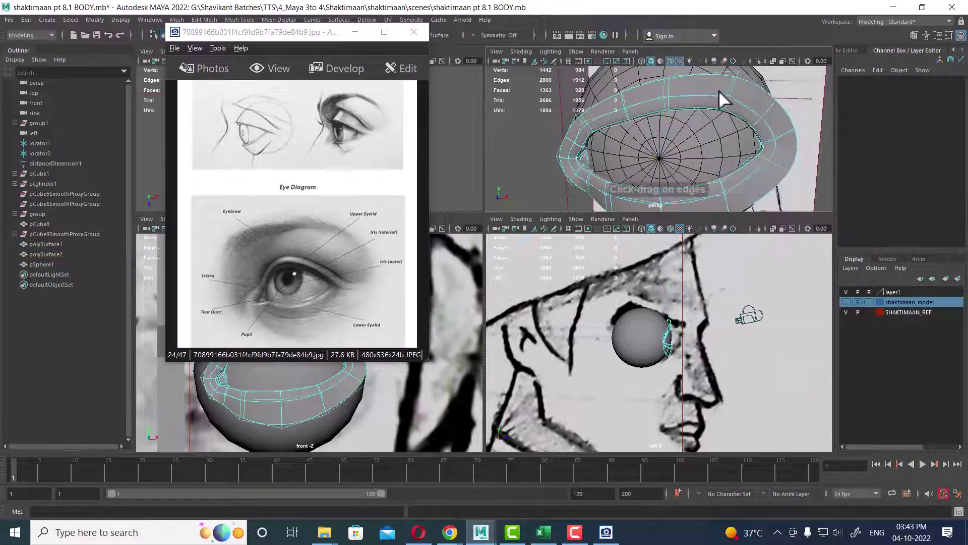
{"action": "left_click", "coordinate": [732, 84]}
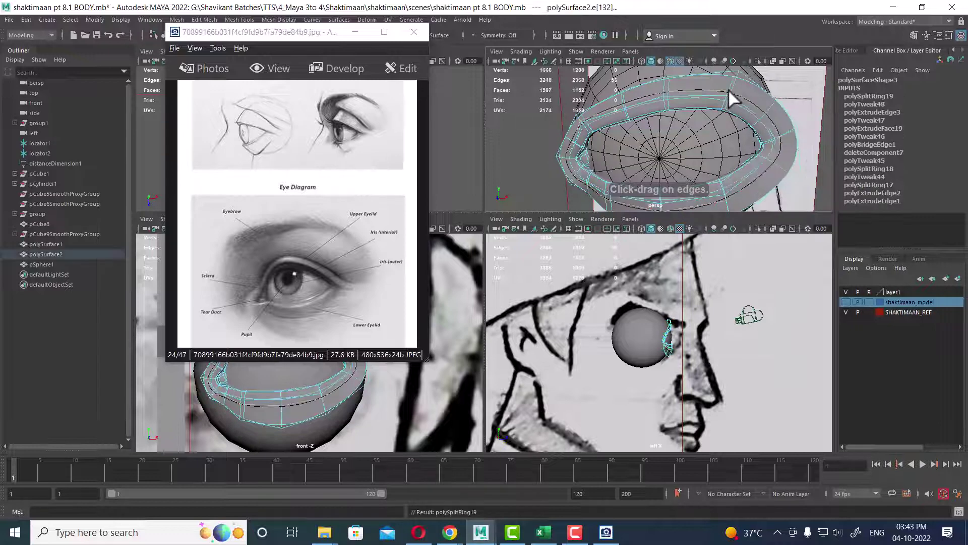
{"action": "key", "text": "1"}
{"action": "key", "text": "w"}
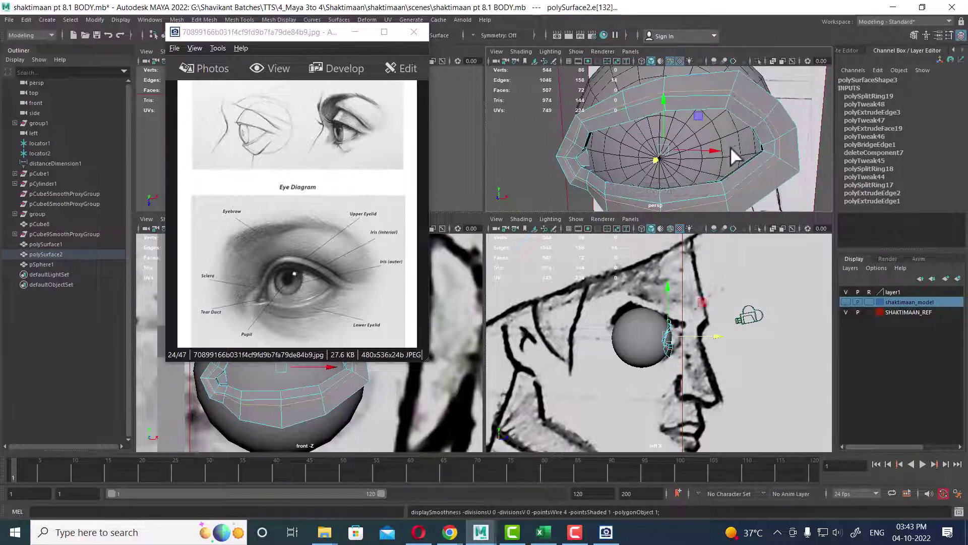
Shift a rim edge loop up and right and check the result in smooth preview
{"action": "double_click", "coordinate": [620, 177]}
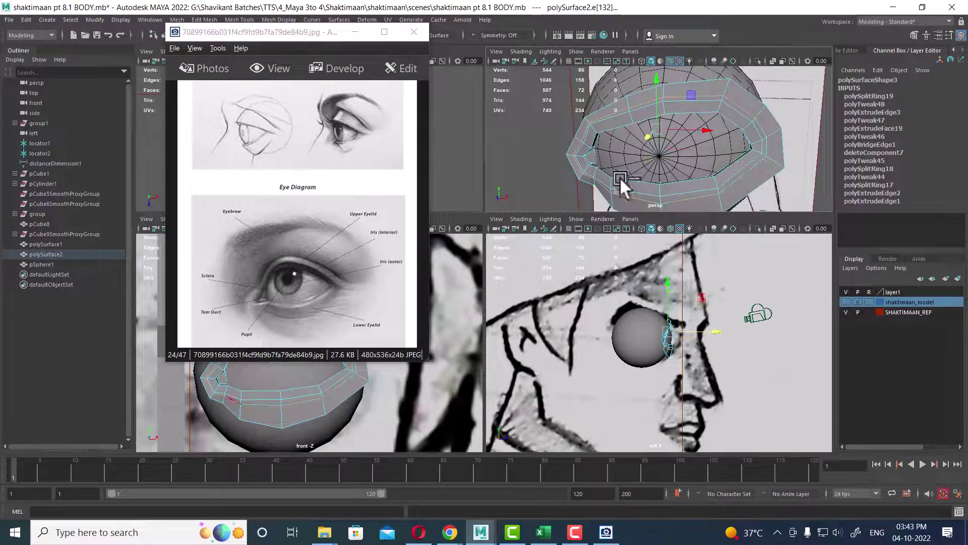
{"action": "middle_click_drag", "start_coordinate": [597, 146], "coordinate": [618, 132]}
{"action": "left_click_drag", "start_coordinate": [559, 147], "coordinate": [640, 140], "text": "alt"}
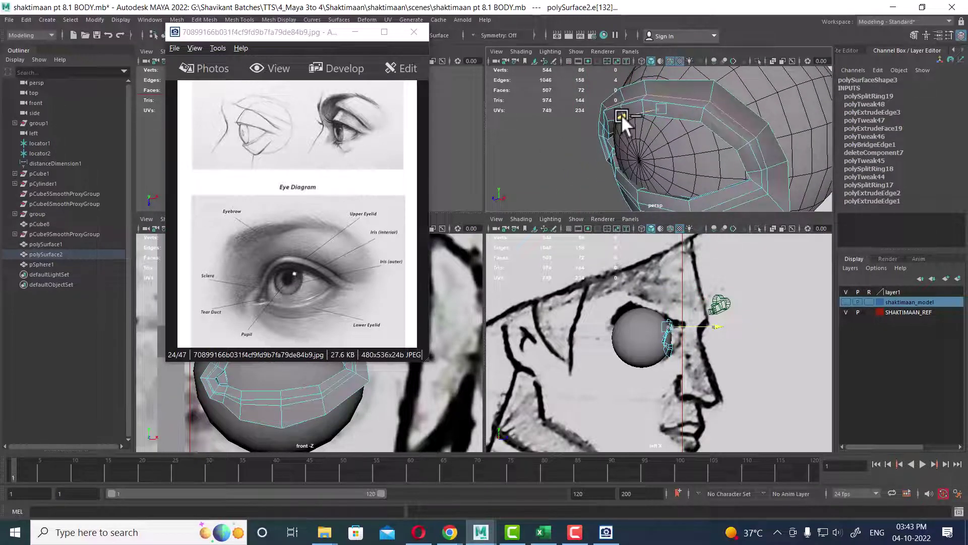
{"action": "key", "text": "3"}
{"action": "mouse_move", "coordinate": [687, 132]}
{"action": "left_mouse_down", "text": "alt"}
{"action": "mouse_move", "coordinate": [740, 138]}
{"action": "mouse_move", "coordinate": [637, 147]}
{"action": "mouse_move", "coordinate": [662, 147]}
{"action": "mouse_move", "coordinate": [649, 164]}
{"action": "mouse_move", "coordinate": [639, 132]}
{"action": "mouse_move", "coordinate": [691, 116]}
{"action": "mouse_move", "coordinate": [561, 138]}
{"action": "mouse_move", "coordinate": [621, 147]}
{"action": "mouse_move", "coordinate": [580, 185]}
{"action": "mouse_move", "coordinate": [607, 161]}
{"action": "left_mouse_up", "text": "alt"}
{"action": "left_click", "coordinate": [552, 137]}
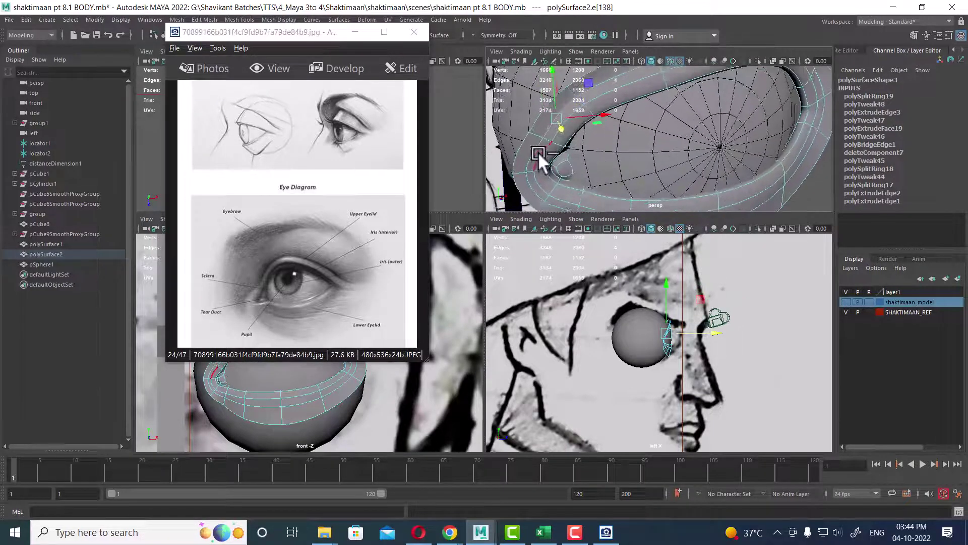
{"action": "mouse_move", "coordinate": [536, 144]}
{"action": "left_mouse_down", "text": "alt"}
{"action": "mouse_move", "coordinate": [634, 121]}
{"action": "mouse_move", "coordinate": [637, 99]}
{"action": "mouse_move", "coordinate": [612, 154]}
{"action": "mouse_move", "coordinate": [599, 157]}
{"action": "mouse_move", "coordinate": [686, 129]}
{"action": "mouse_move", "coordinate": [662, 125]}
{"action": "mouse_move", "coordinate": [690, 79]}
{"action": "mouse_move", "coordinate": [698, 141]}
{"action": "mouse_move", "coordinate": [650, 117]}
{"action": "mouse_move", "coordinate": [634, 140]}
{"action": "left_mouse_up", "text": "alt"}
Nudge selected upper-rim edges in the side view, then select the top-right rim loops
{"action": "left_click", "coordinate": [692, 126]}
{"action": "left_click", "coordinate": [646, 106], "text": "shift"}
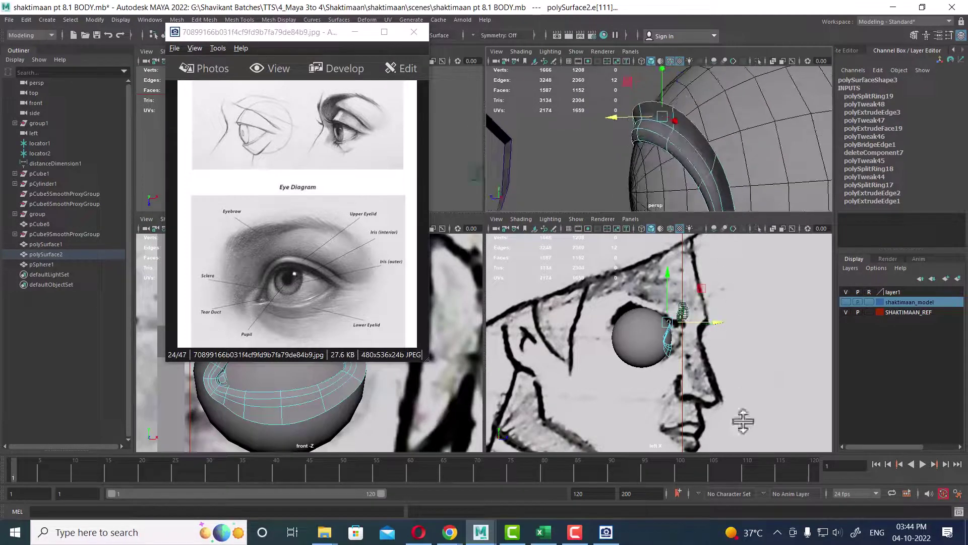
{"action": "scroll", "coordinate": [691, 363], "scroll_direction": "up", "scroll_amount": 3}
{"action": "scroll", "coordinate": [686, 332], "scroll_direction": "up", "scroll_amount": 2}
{"action": "left_click_drag", "start_coordinate": [683, 307], "coordinate": [681, 301]}
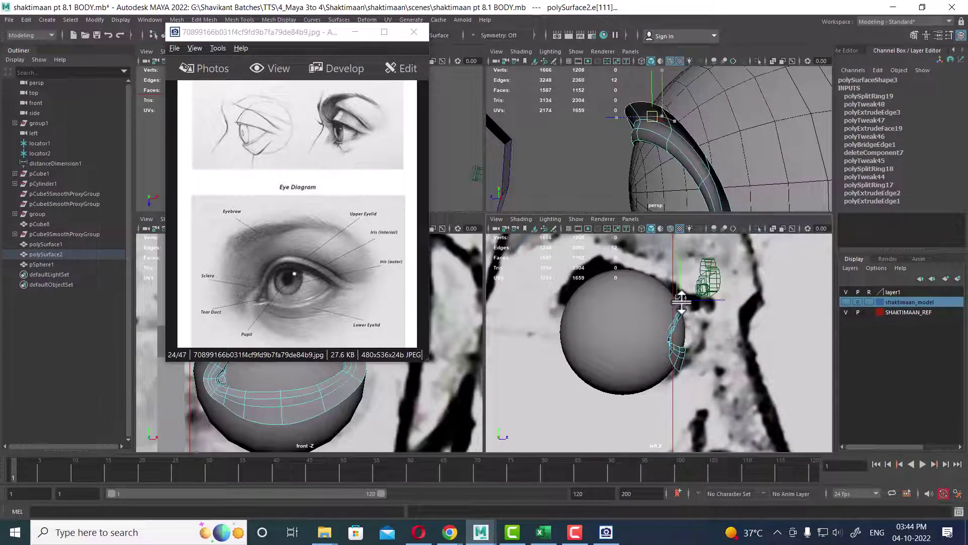
{"action": "left_click_drag", "start_coordinate": [706, 151], "coordinate": [756, 131], "text": "alt"}
{"action": "double_click", "coordinate": [766, 120]}
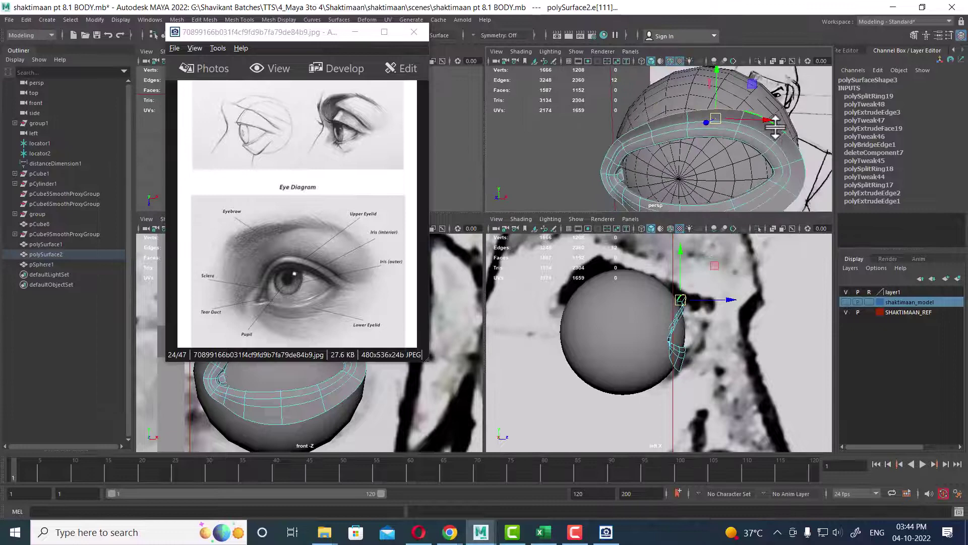
{"action": "double_click", "coordinate": [796, 144], "text": "shift"}
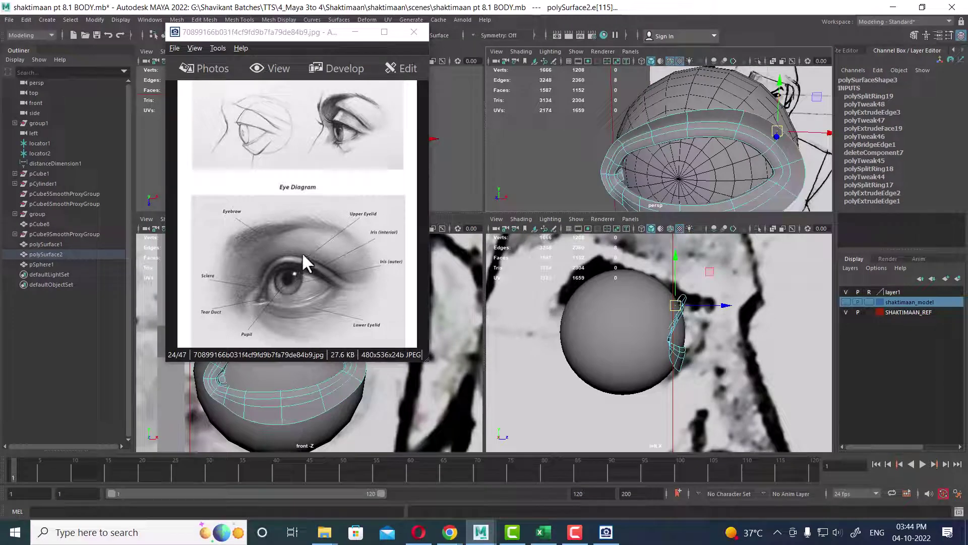
Minimize the eye-diagram image and maximize Maya's front view framed on the reference face
{"action": "left_click", "coordinate": [354, 35]}
{"action": "scroll", "coordinate": [348, 310], "scroll_direction": "down", "scroll_amount": 3}
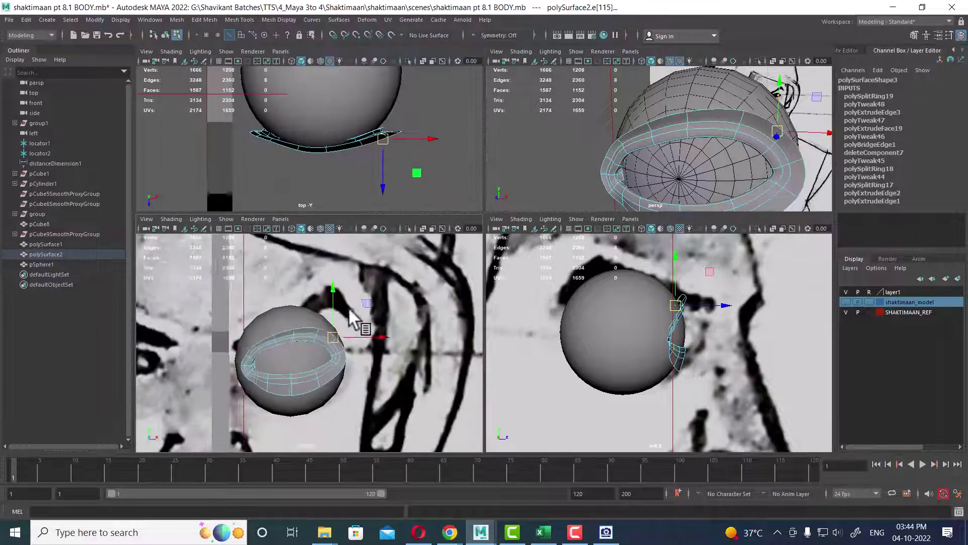
{"action": "scroll", "coordinate": [348, 312], "scroll_direction": "down", "scroll_amount": 3}
{"action": "middle_click_drag", "start_coordinate": [353, 364], "coordinate": [410, 372], "text": "alt"}
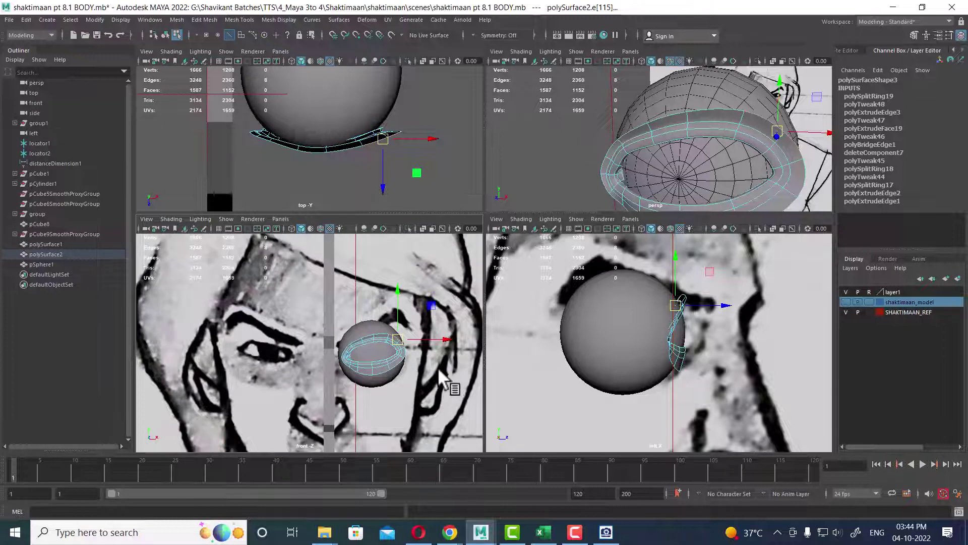
{"action": "key", "text": "space"}
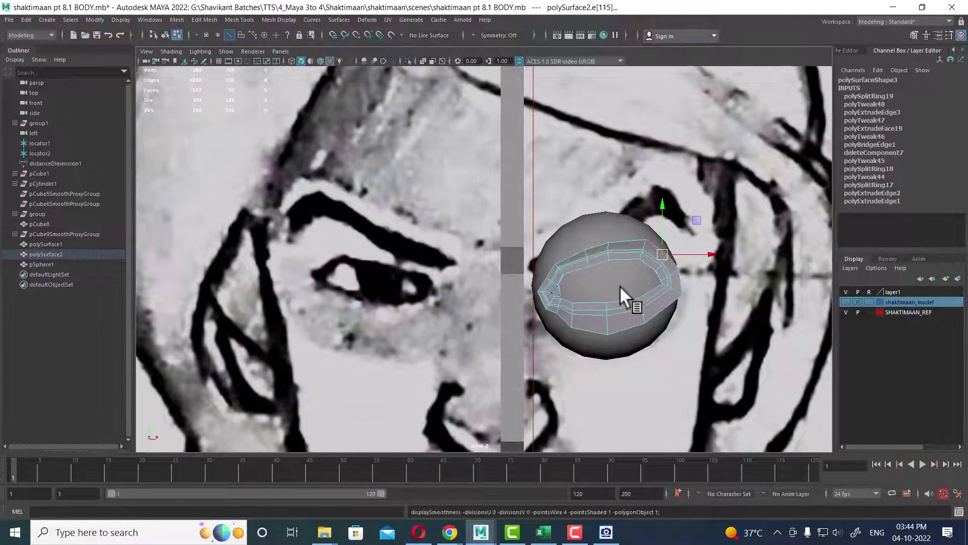
Hide the eyeball sphere layer and select the eye ring's corner and outer-rim vertices
{"action": "right_click_drag", "start_coordinate": [619, 285], "coordinate": [727, 216]}
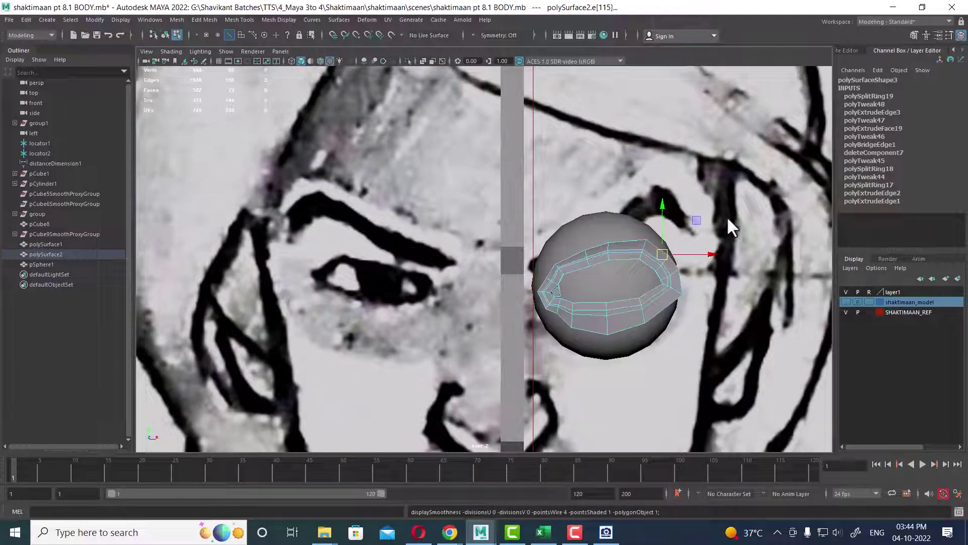
{"action": "left_click", "coordinate": [846, 291]}
{"action": "scroll", "coordinate": [687, 247], "scroll_direction": "up", "scroll_amount": 2}
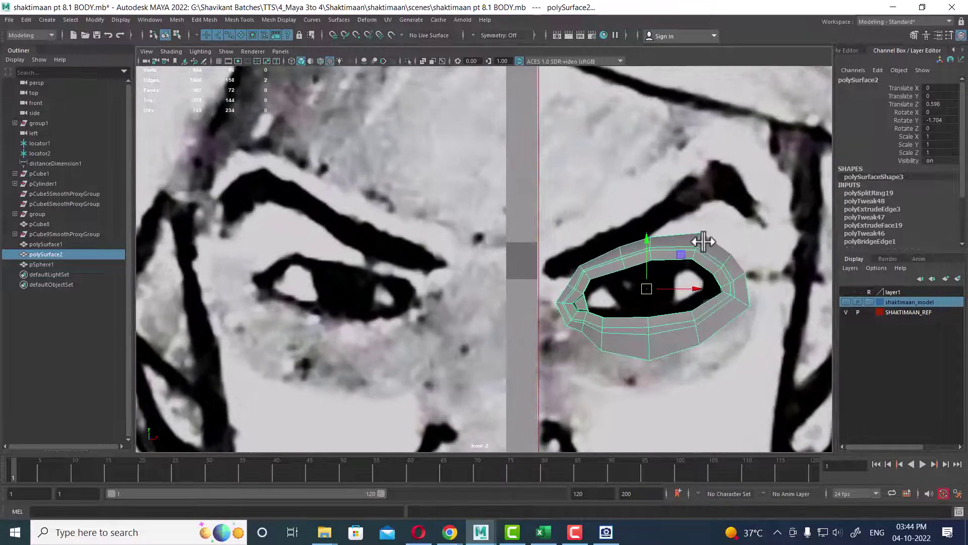
{"action": "right_click_drag", "start_coordinate": [687, 247], "coordinate": [598, 216]}
{"action": "scroll", "coordinate": [605, 242], "scroll_direction": "up", "scroll_amount": 1}
{"action": "left_click", "coordinate": [595, 267]}
{"action": "scroll", "coordinate": [656, 275], "scroll_direction": "up", "scroll_amount": 1}
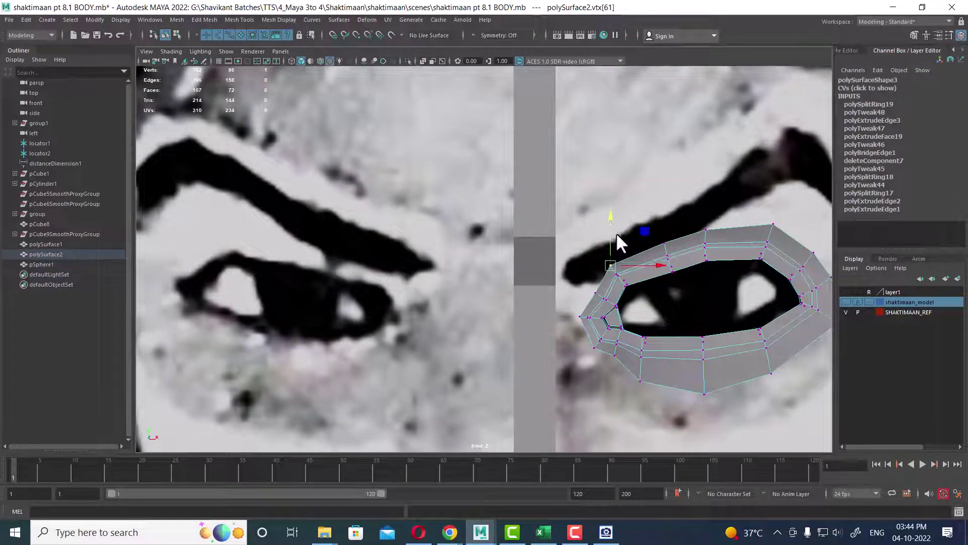
{"action": "left_click", "coordinate": [664, 238]}
{"action": "left_click", "coordinate": [707, 227]}
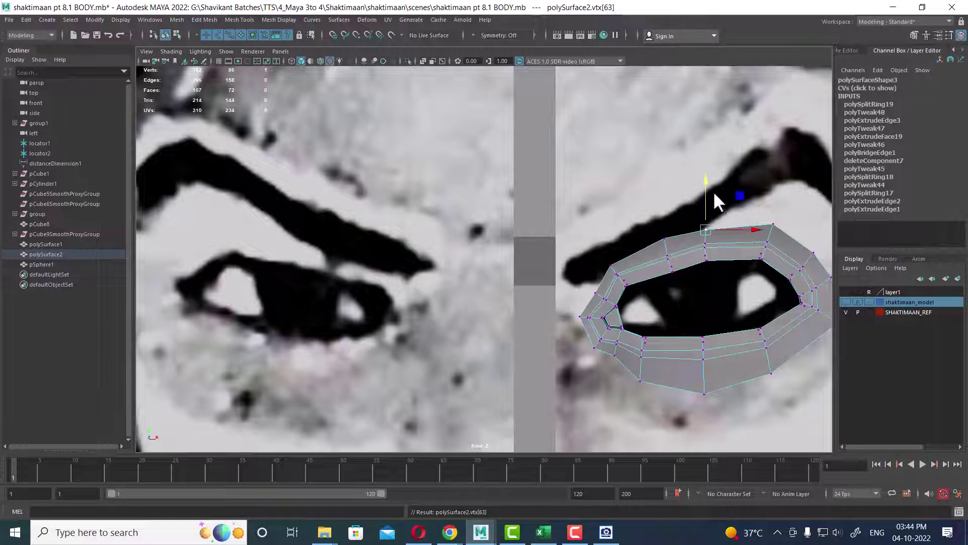
{"action": "left_click", "coordinate": [772, 225]}
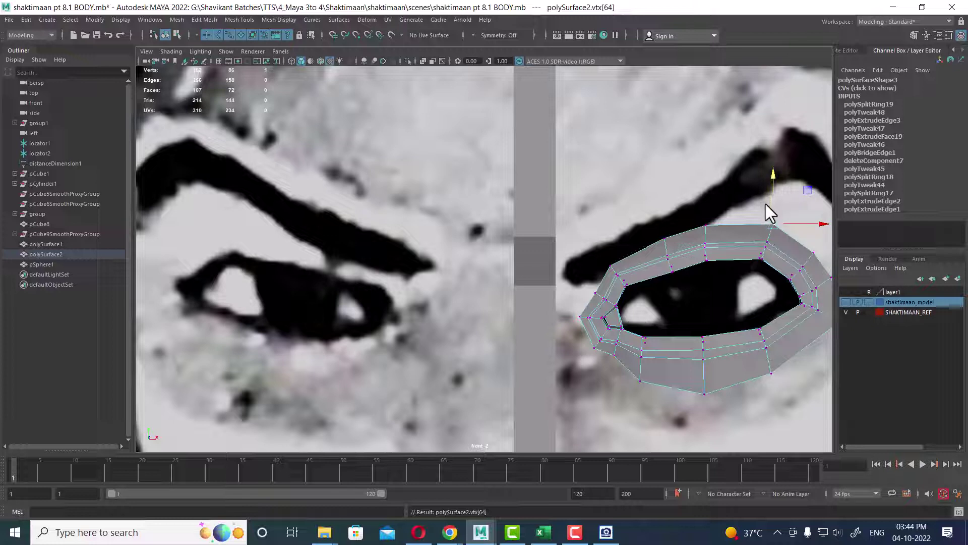
Raise the outer-rim vertices toward the brow and move the lower outer vertex right and down
{"action": "left_click_drag", "start_coordinate": [773, 186], "coordinate": [767, 155]}
{"action": "key", "text": "Right"}
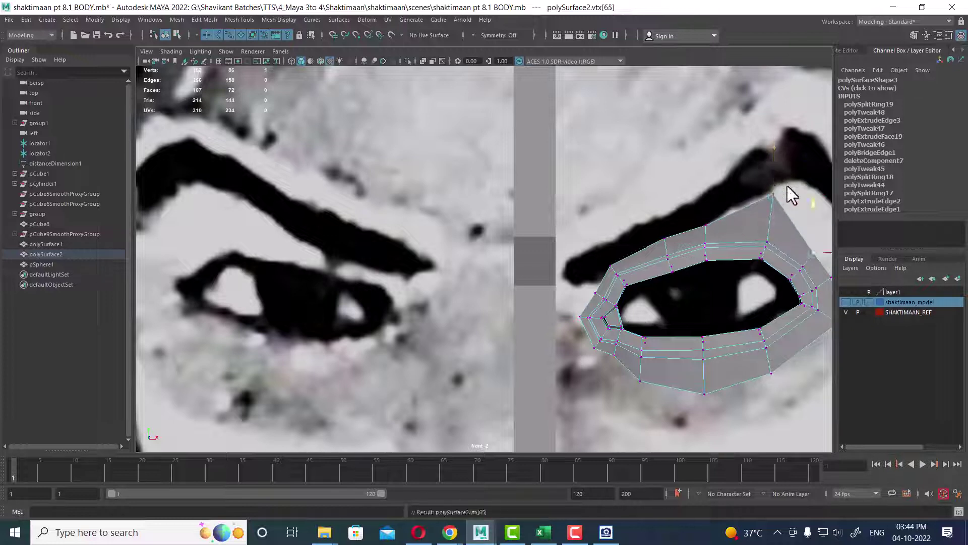
{"action": "middle_click_drag", "start_coordinate": [767, 264], "coordinate": [655, 261], "text": "alt"}
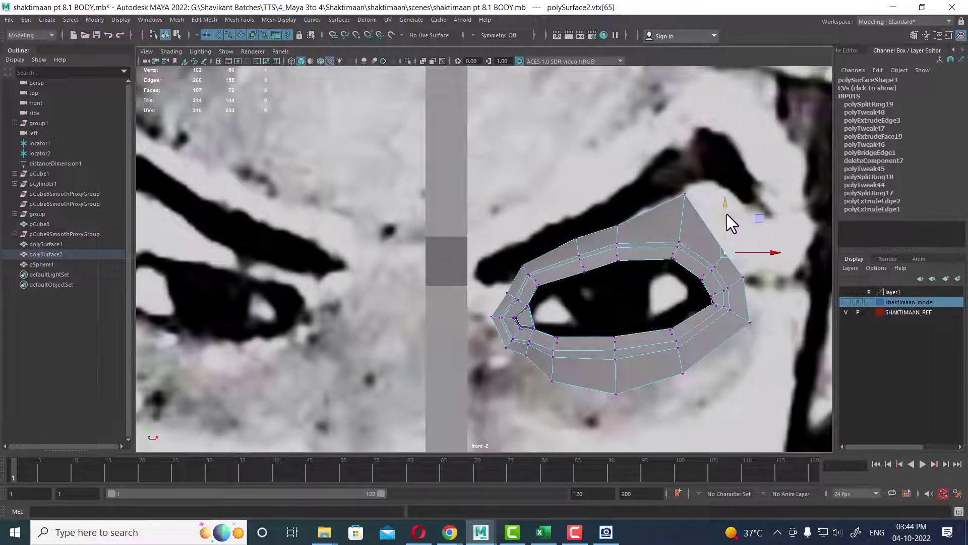
{"action": "left_click_drag", "start_coordinate": [727, 214], "coordinate": [737, 160]}
{"action": "left_click_drag", "start_coordinate": [731, 198], "coordinate": [737, 192]}
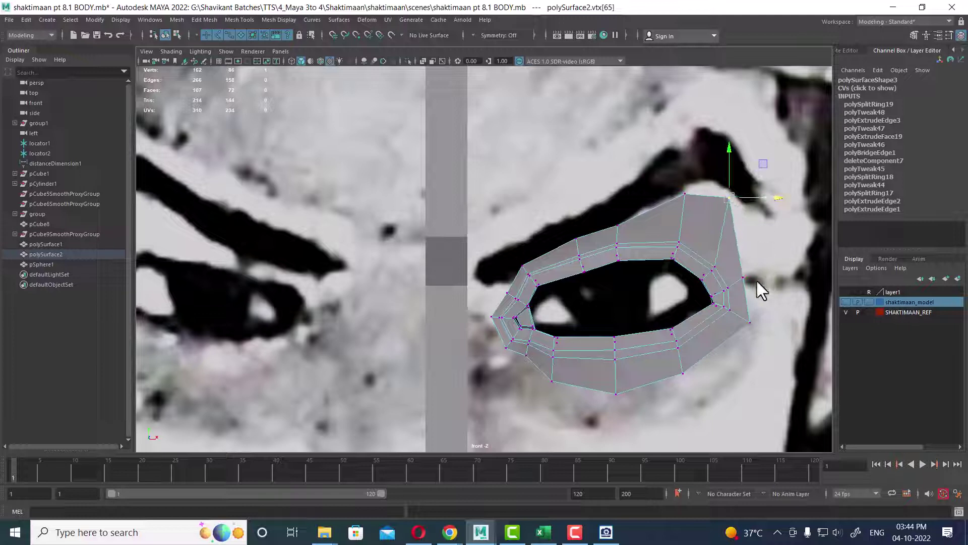
{"action": "left_click_drag", "start_coordinate": [759, 264], "coordinate": [793, 240]}
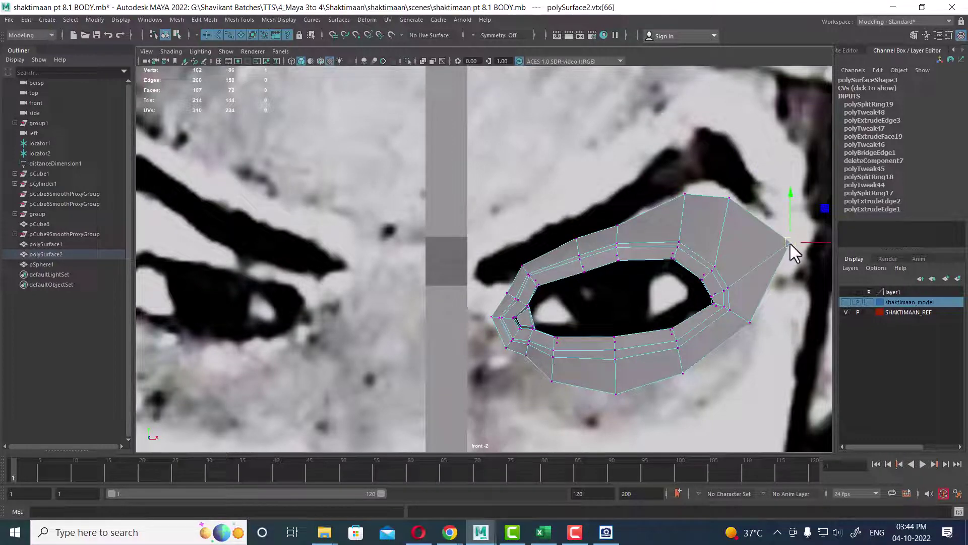
{"action": "left_click", "coordinate": [755, 324]}
{"action": "left_click_drag", "start_coordinate": [757, 327], "coordinate": [783, 331]}
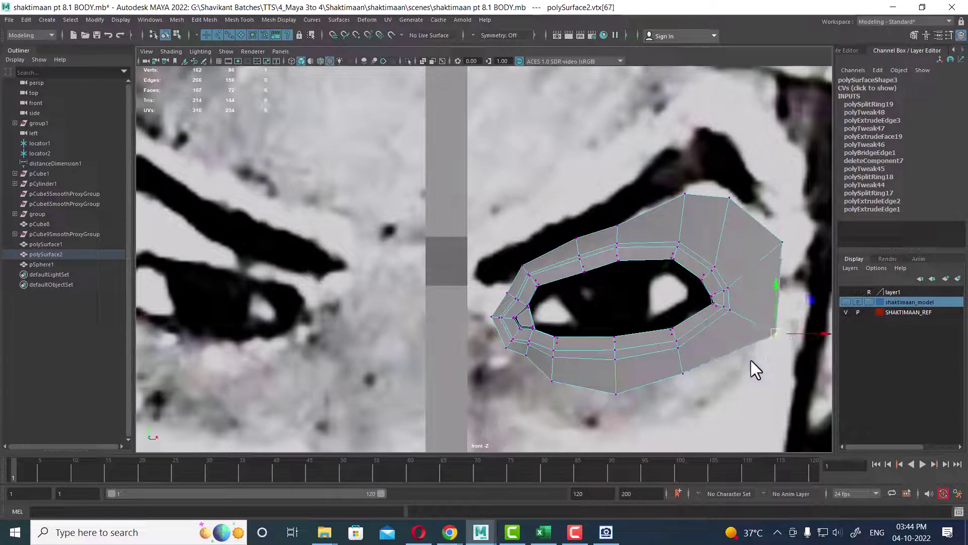
Move the inner-corner vertex up and left, select the lower-left vertices, and orbit in perspective
{"action": "middle_click_drag", "start_coordinate": [751, 360], "coordinate": [704, 271], "text": "alt"}
{"action": "left_click", "coordinate": [695, 285]}
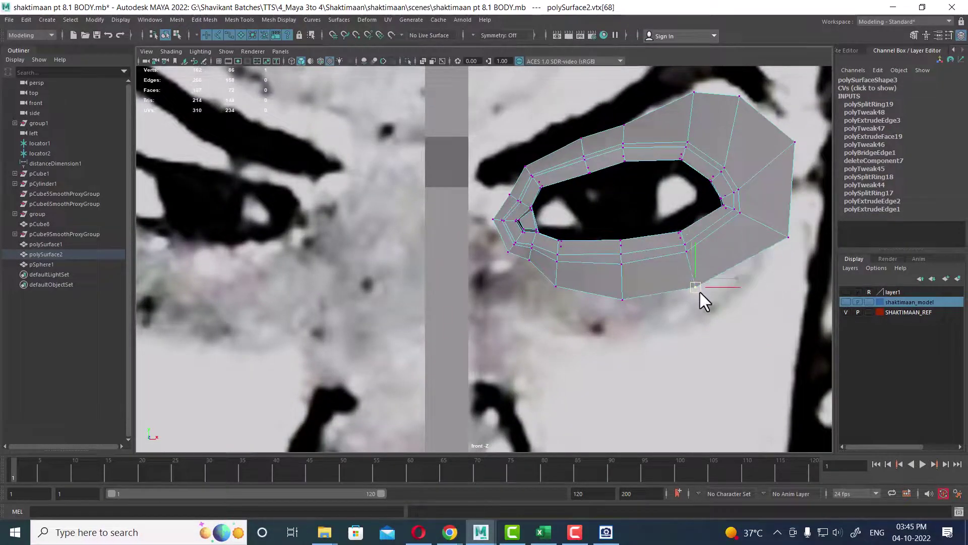
{"action": "middle_click_drag", "start_coordinate": [582, 270], "coordinate": [586, 319], "text": "alt"}
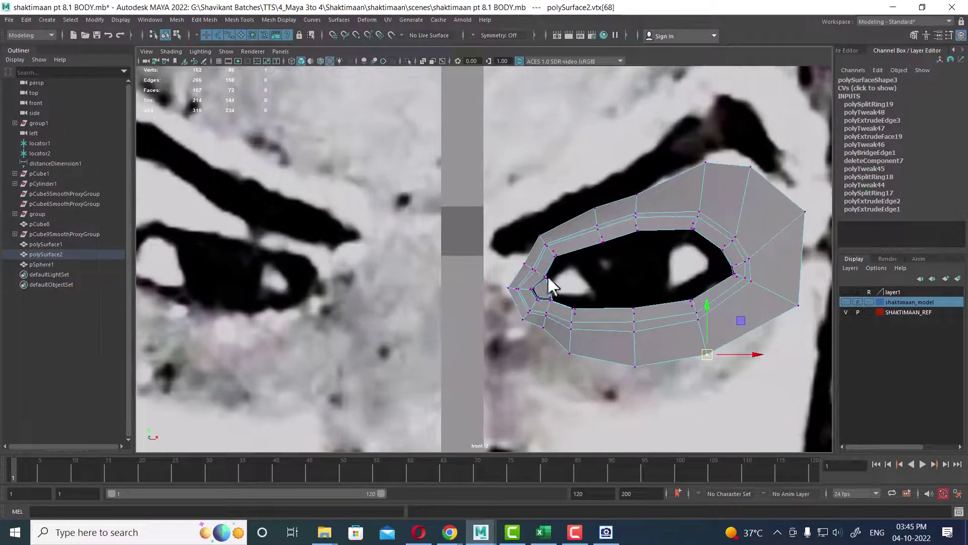
{"action": "left_click", "coordinate": [524, 263]}
{"action": "left_click_drag", "start_coordinate": [523, 263], "coordinate": [515, 257]}
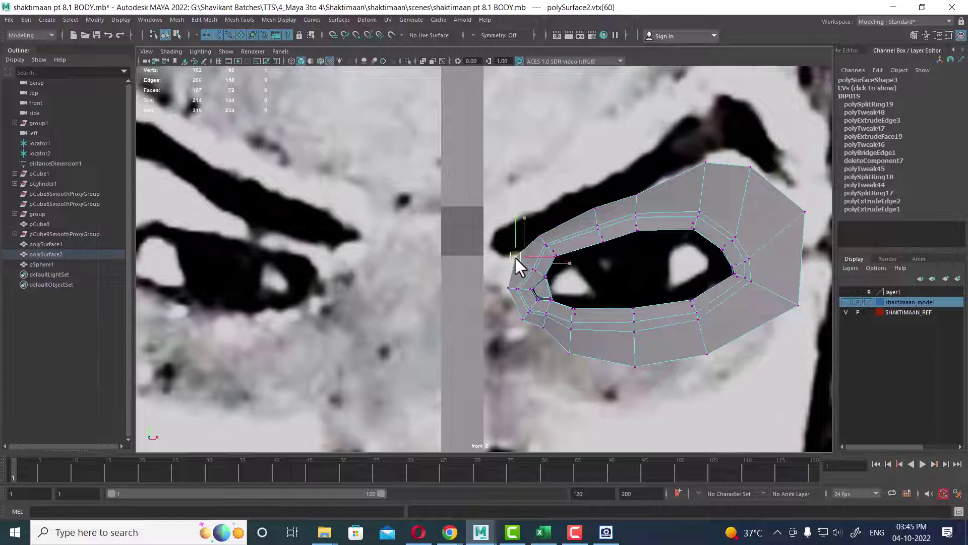
{"action": "scroll", "coordinate": [510, 294], "scroll_direction": "up", "scroll_amount": 1}
{"action": "scroll", "coordinate": [515, 297], "scroll_direction": "up", "scroll_amount": 1}
{"action": "left_click", "coordinate": [513, 289]}
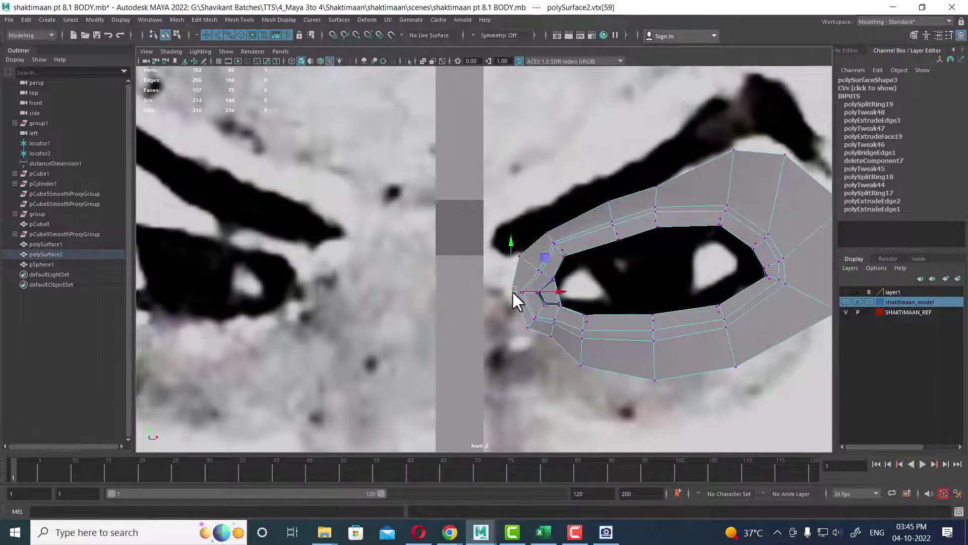
{"action": "left_click", "coordinate": [527, 328]}
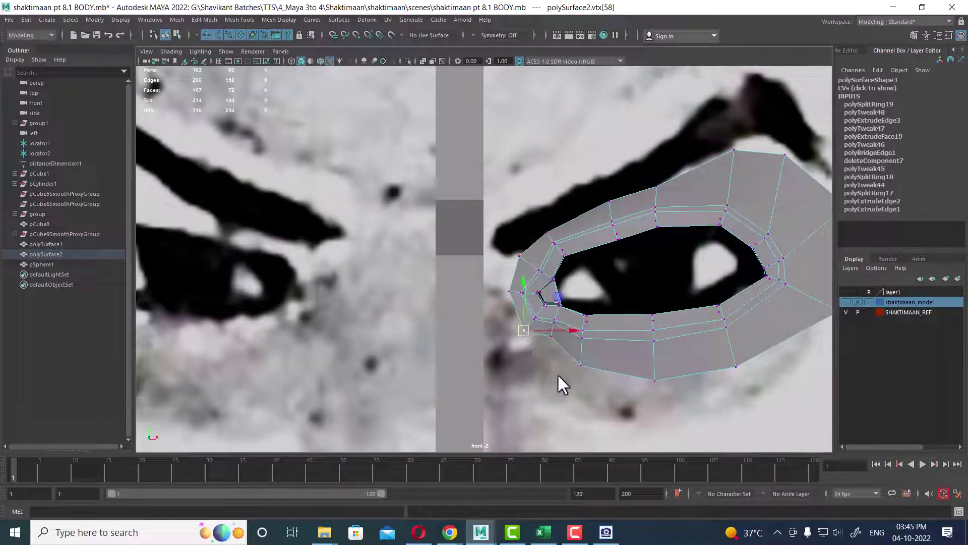
{"action": "scroll", "coordinate": [546, 344], "scroll_direction": "down", "scroll_amount": 3}
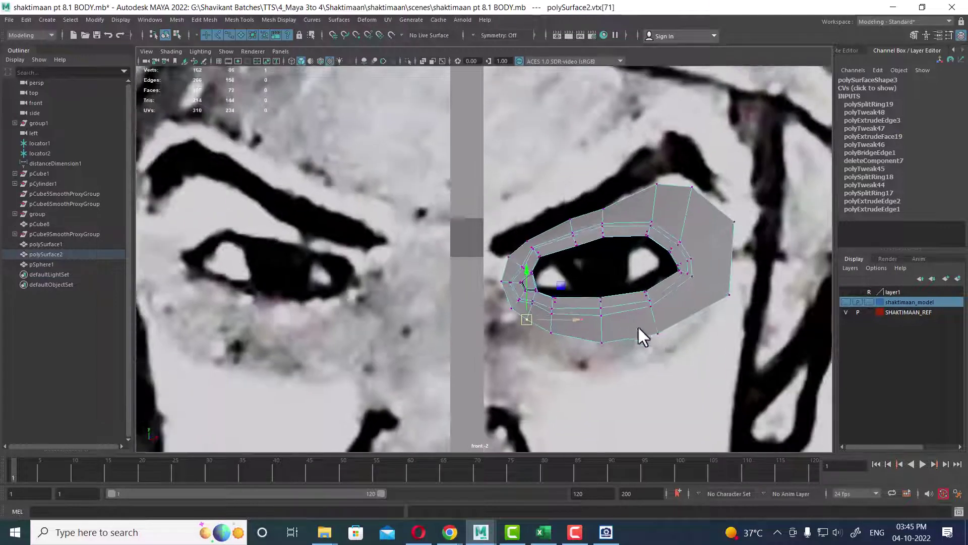
{"action": "left_click_drag", "start_coordinate": [637, 325], "coordinate": [646, 183]}
{"action": "mouse_move", "coordinate": [621, 307]}
{"action": "left_mouse_down", "text": "alt"}
{"action": "mouse_move", "coordinate": [560, 272]}
{"action": "mouse_move", "coordinate": [574, 323]}
{"action": "mouse_move", "coordinate": [482, 337]}
{"action": "mouse_move", "coordinate": [612, 328]}
{"action": "mouse_move", "coordinate": [558, 283]}
{"action": "mouse_move", "coordinate": [569, 285]}
{"action": "mouse_move", "coordinate": [561, 298]}
{"action": "mouse_move", "coordinate": [596, 328]}
{"action": "mouse_move", "coordinate": [517, 389]}
{"action": "mouse_move", "coordinate": [589, 322]}
{"action": "mouse_move", "coordinate": [628, 324]}
{"action": "mouse_move", "coordinate": [597, 328]}
{"action": "mouse_move", "coordinate": [500, 283]}
{"action": "left_mouse_up", "text": "alt"}
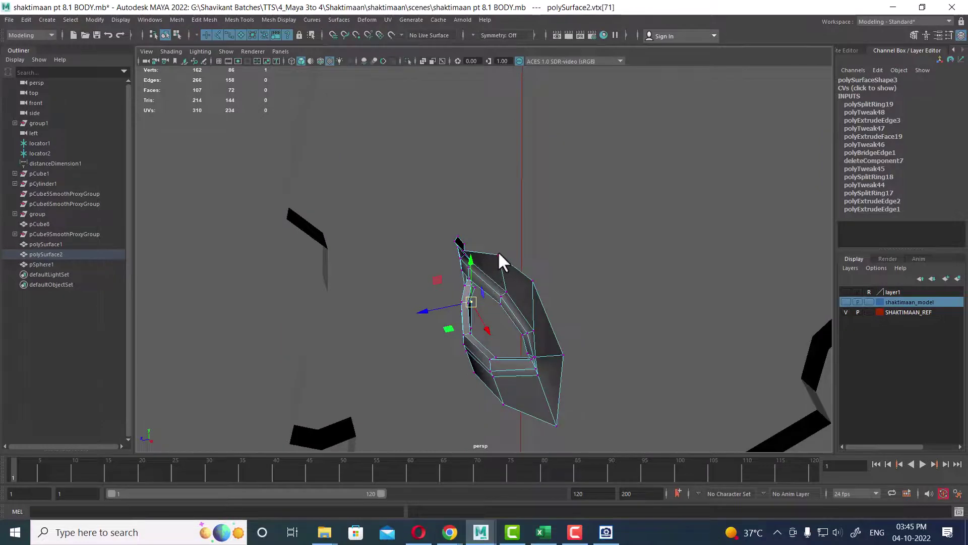
Push the inner-corner vertices vtx[66:67] back in the side view, then select all of polySurface2
{"action": "left_click", "coordinate": [532, 280]}
{"action": "mouse_move", "coordinate": [528, 314]}
{"action": "left_mouse_down", "text": "alt"}
{"action": "mouse_move", "coordinate": [477, 293]}
{"action": "mouse_move", "coordinate": [625, 288]}
{"action": "mouse_move", "coordinate": [634, 264]}
{"action": "mouse_move", "coordinate": [567, 300]}
{"action": "mouse_move", "coordinate": [639, 255]}
{"action": "mouse_move", "coordinate": [606, 355]}
{"action": "left_mouse_up", "text": "alt"}
{"action": "key", "text": "space"}
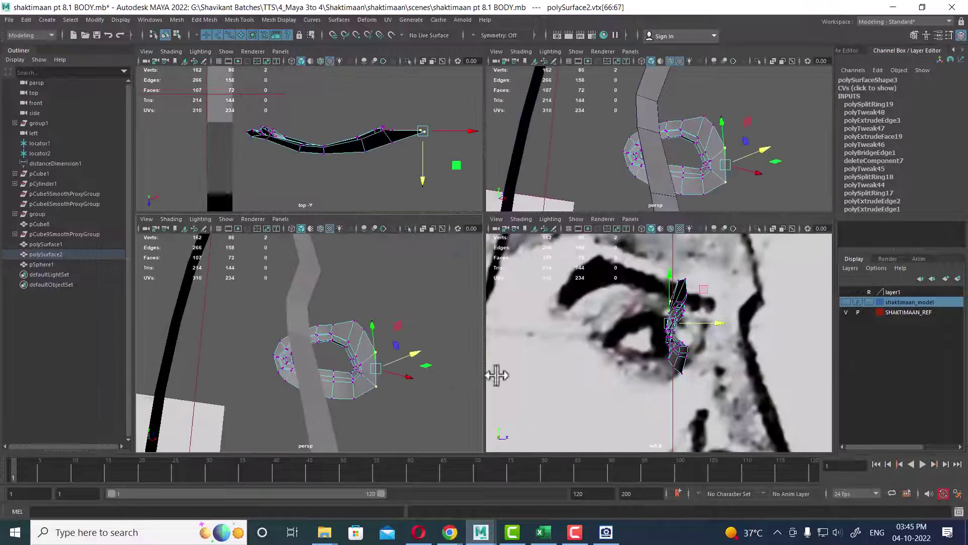
{"action": "left_click_drag", "start_coordinate": [677, 323], "coordinate": [662, 318]}
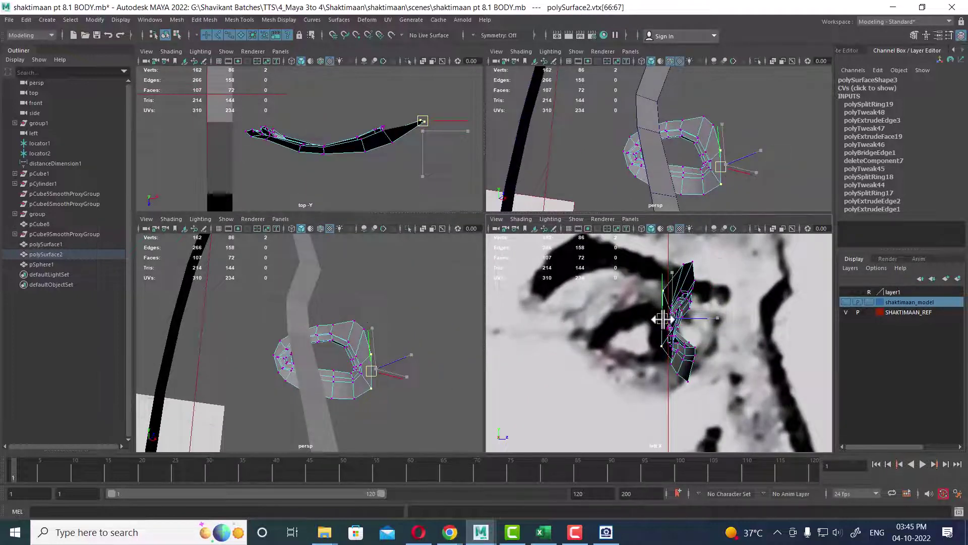
{"action": "left_click_drag", "start_coordinate": [756, 168], "coordinate": [671, 164], "text": "alt"}
{"action": "scroll", "coordinate": [738, 396], "scroll_direction": "down", "scroll_amount": 5}
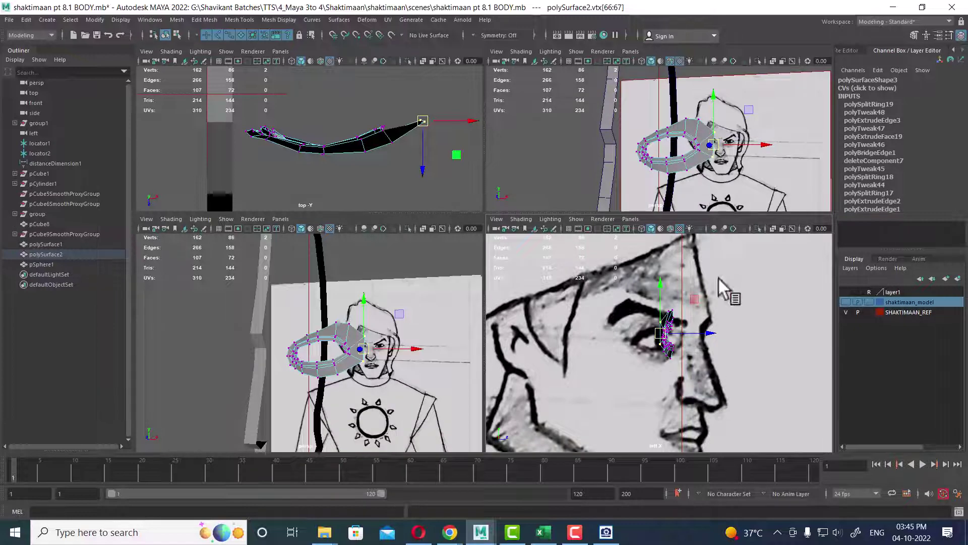
{"action": "left_click_drag", "start_coordinate": [698, 156], "coordinate": [677, 152], "text": "alt"}
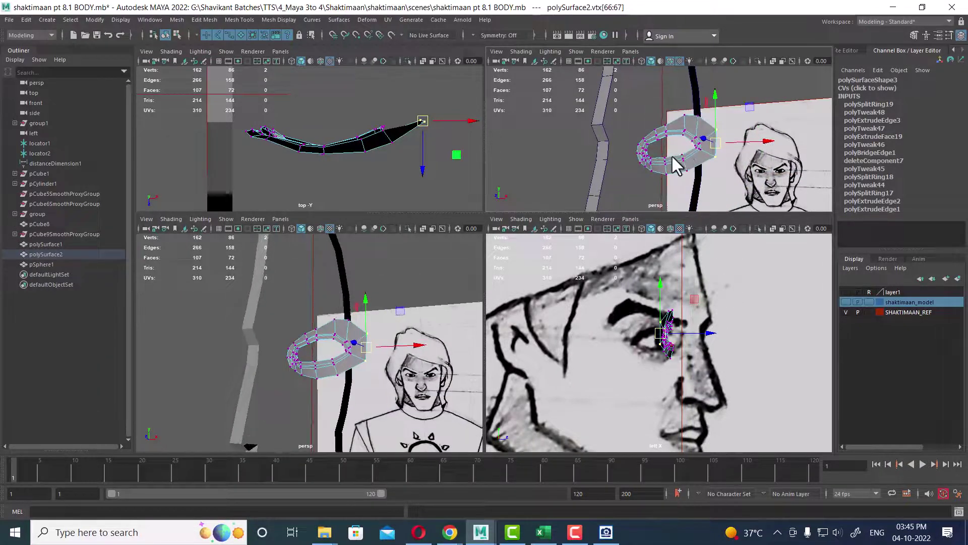
{"action": "right_click_drag", "start_coordinate": [675, 159], "coordinate": [676, 174]}
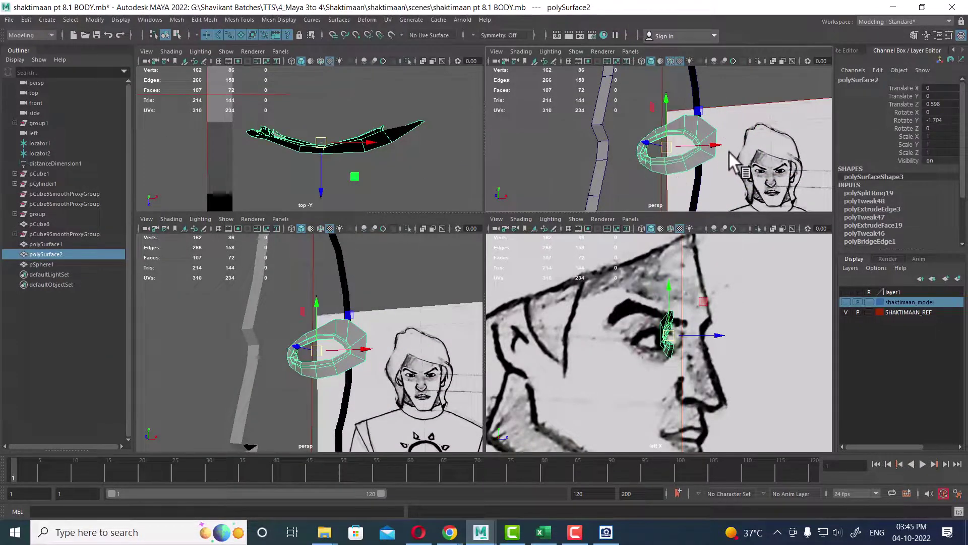
{"action": "key", "text": "e"}
{"action": "mouse_move", "coordinate": [699, 337]}
{"action": "left_mouse_down"}
{"action": "mouse_move", "coordinate": [703, 345]}
{"action": "mouse_move", "coordinate": [663, 348]}
{"action": "left_mouse_up"}
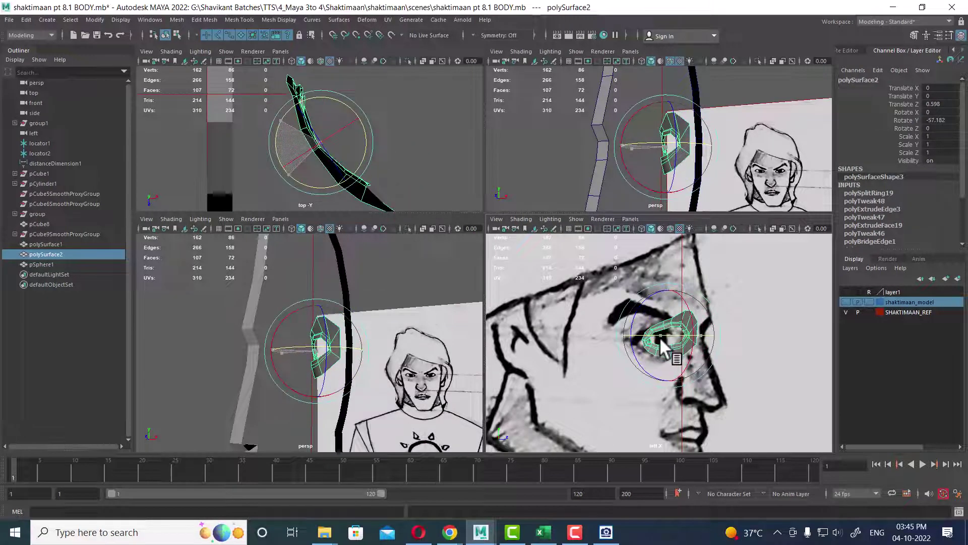
{"action": "left_click_drag", "start_coordinate": [663, 348], "coordinate": [663, 348]}
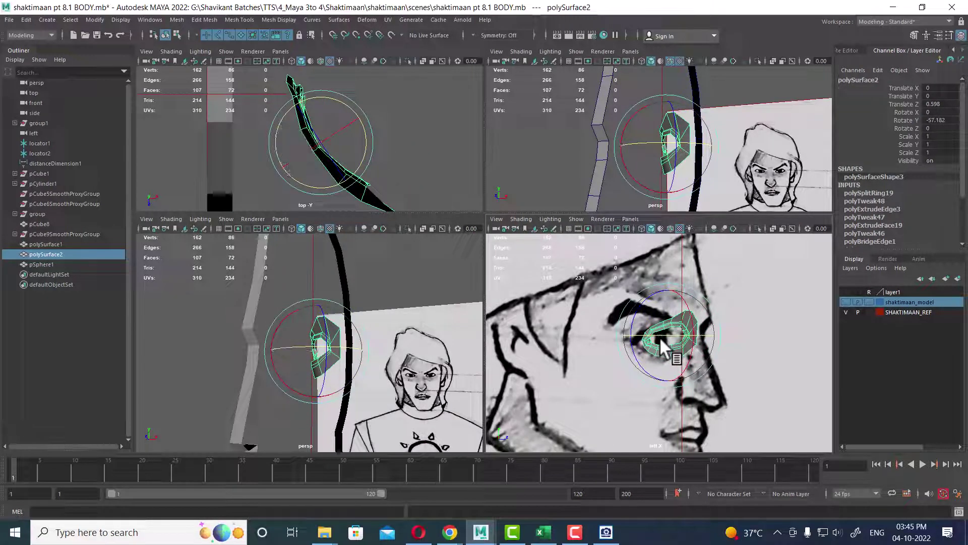
{"action": "mouse_move", "coordinate": [746, 166]}
{"action": "left_mouse_down", "text": "alt"}
{"action": "mouse_move", "coordinate": [793, 119]}
{"action": "mouse_move", "coordinate": [668, 151]}
{"action": "mouse_move", "coordinate": [674, 165]}
{"action": "left_mouse_up", "text": "alt"}
{"action": "key", "text": "ctrl+z"}
{"action": "key", "text": "w"}
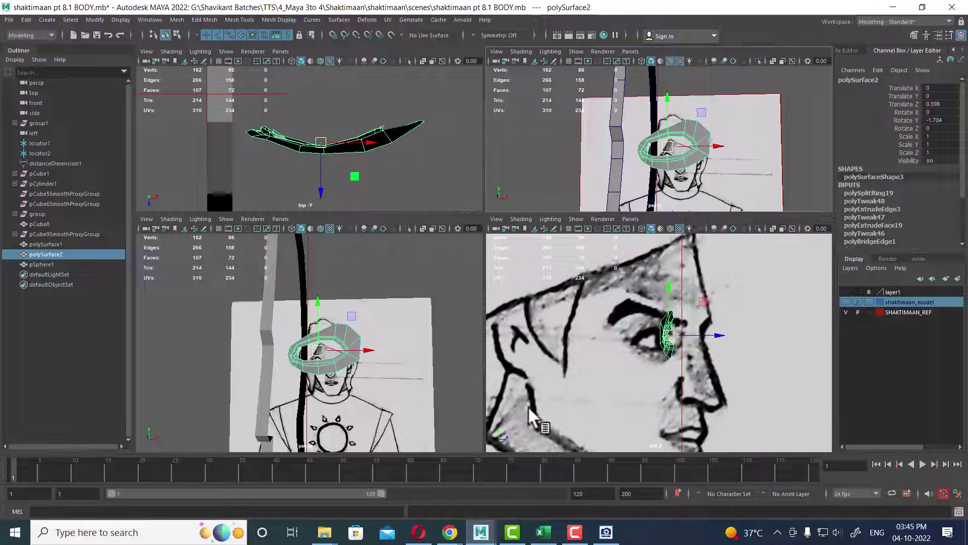
{"action": "scroll", "coordinate": [458, 393], "scroll_direction": "up", "scroll_amount": 2}
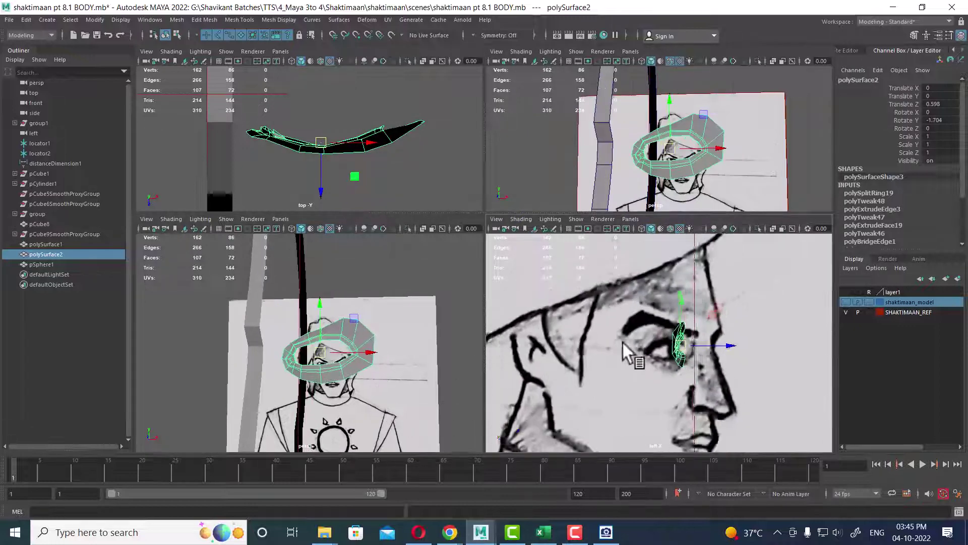
{"action": "scroll", "coordinate": [625, 353], "scroll_direction": "down", "scroll_amount": 3}
{"action": "scroll", "coordinate": [649, 395], "scroll_direction": "down", "scroll_amount": 2}
{"action": "scroll", "coordinate": [688, 395], "scroll_direction": "down", "scroll_amount": 1}
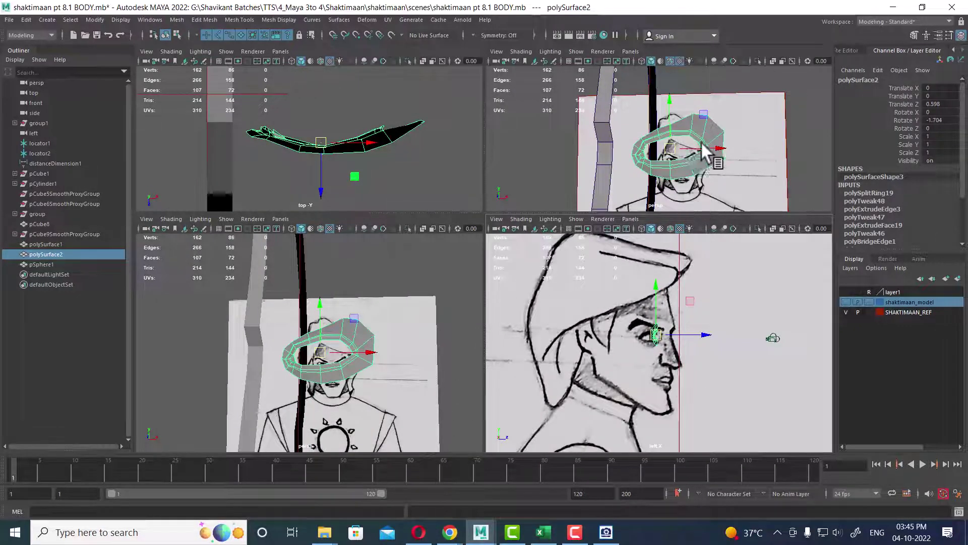
{"action": "mouse_move", "coordinate": [706, 151]}
{"action": "left_mouse_down", "text": "alt"}
{"action": "mouse_move", "coordinate": [644, 158]}
{"action": "mouse_move", "coordinate": [674, 156]}
{"action": "left_mouse_up", "text": "alt"}
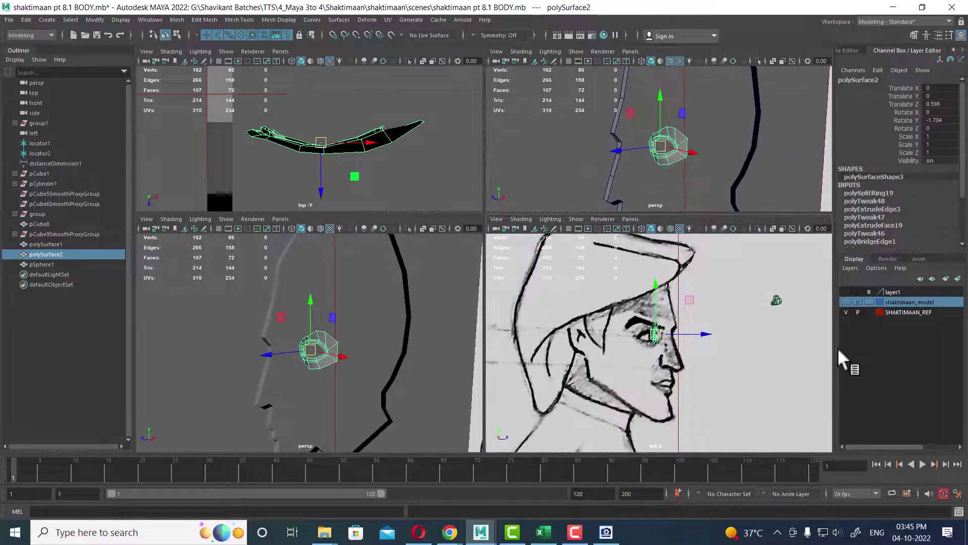
{"action": "left_click_drag", "start_coordinate": [706, 248], "coordinate": [709, 390], "text": "alt"}
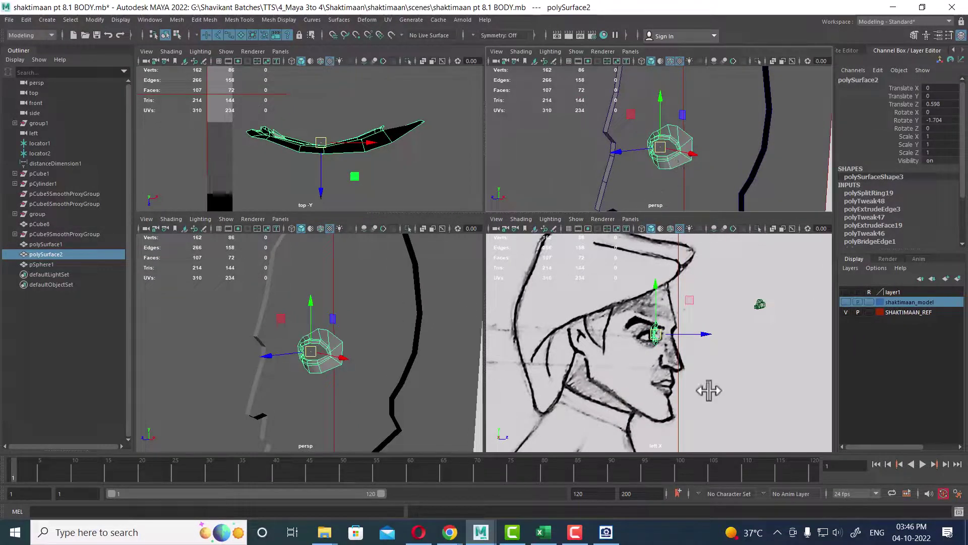
Select polySurface1 and compare the face profile against the side and front reference sketches
{"action": "left_click", "coordinate": [261, 333]}
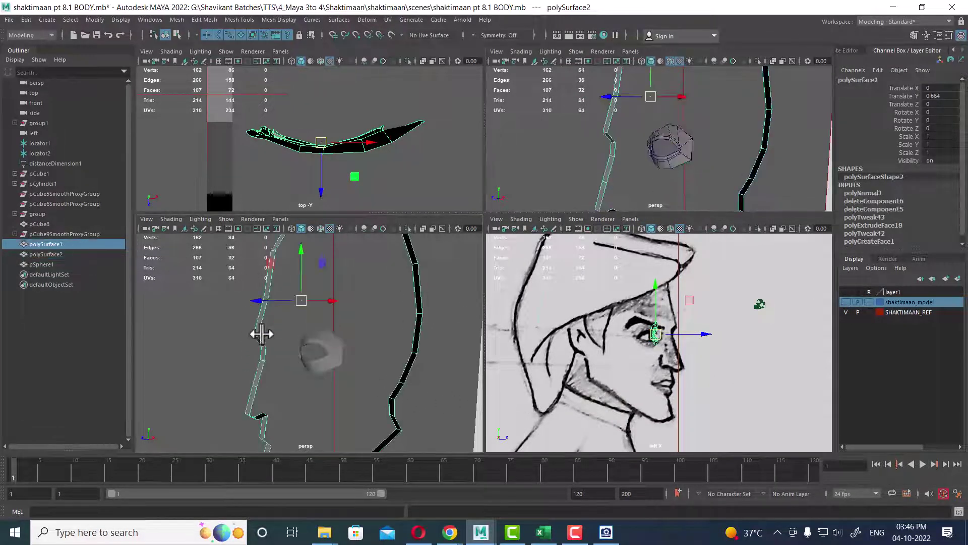
{"action": "scroll", "coordinate": [721, 373], "scroll_direction": "up", "scroll_amount": 3}
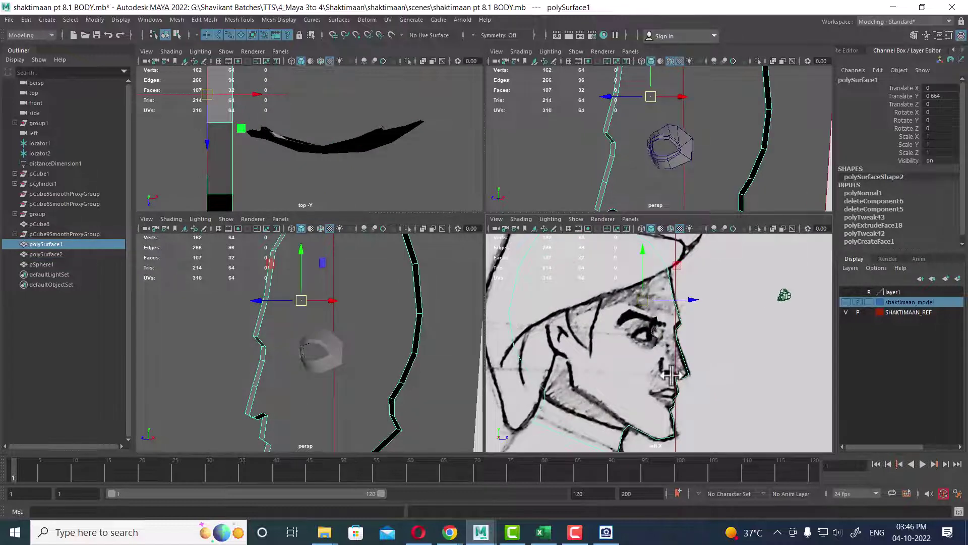
{"action": "middle_click_drag", "start_coordinate": [607, 373], "coordinate": [595, 336], "text": "alt"}
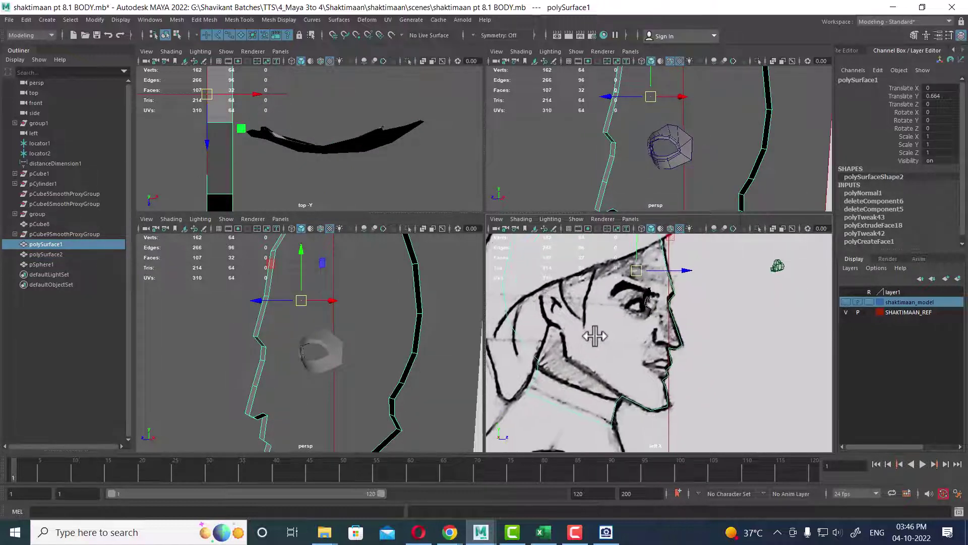
{"action": "scroll", "coordinate": [393, 335], "scroll_direction": "down", "scroll_amount": 3}
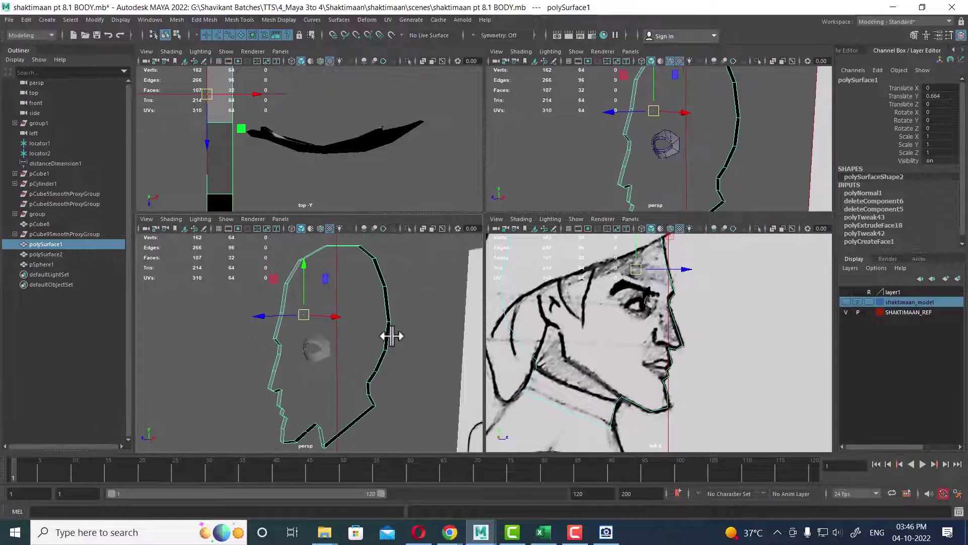
{"action": "key", "text": "space"}
{"action": "left_click_drag", "start_coordinate": [395, 362], "coordinate": [409, 388]}
{"action": "scroll", "coordinate": [409, 388], "scroll_direction": "down", "scroll_amount": 3}
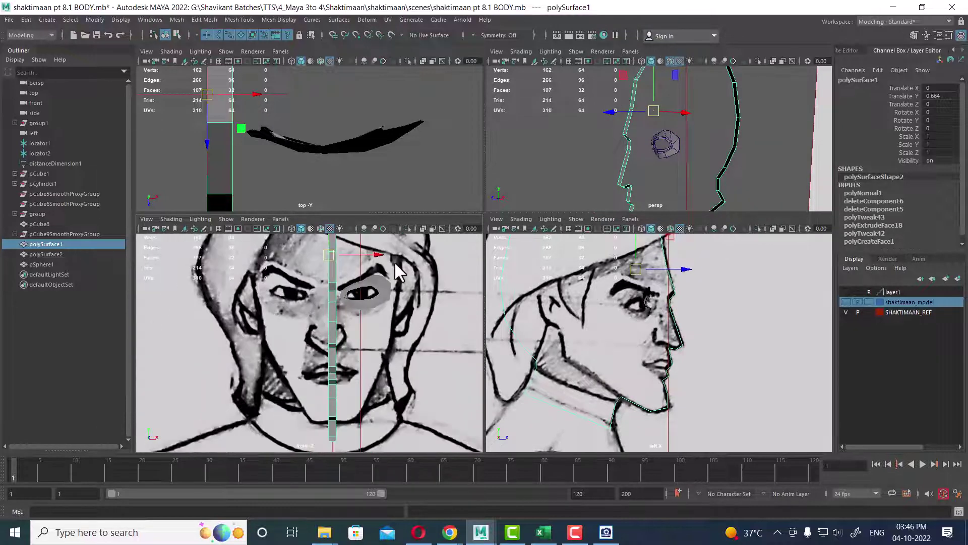
{"action": "scroll", "coordinate": [343, 297], "scroll_direction": "down", "scroll_amount": 1}
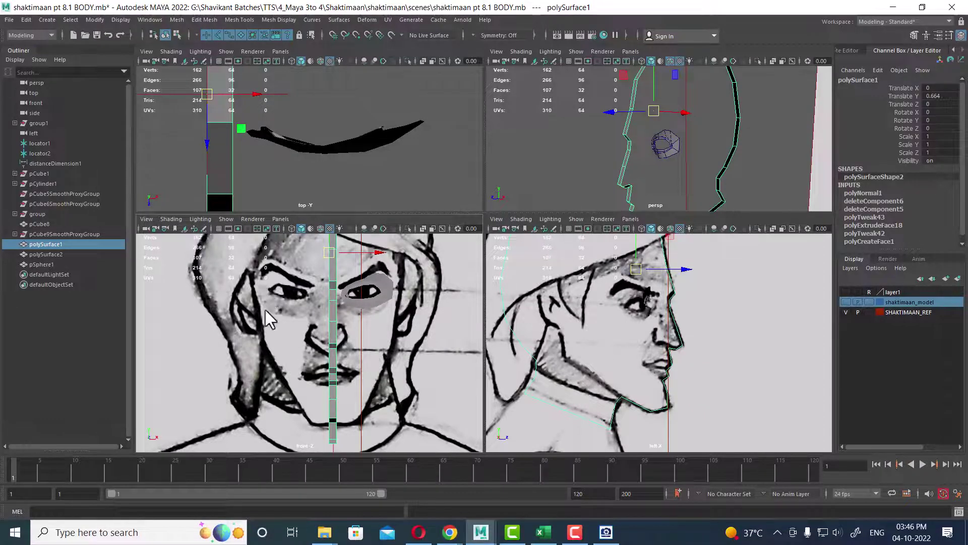
In the full perspective view, select two border edges of the head profile
{"action": "key", "text": "space"}
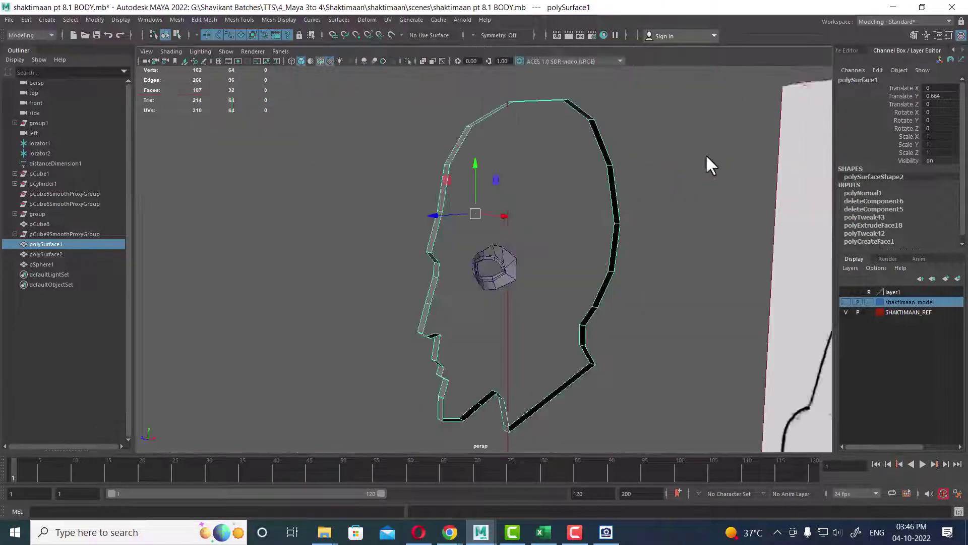
{"action": "left_click", "coordinate": [639, 196]}
{"action": "left_click_drag", "start_coordinate": [643, 244], "coordinate": [531, 215], "text": "alt"}
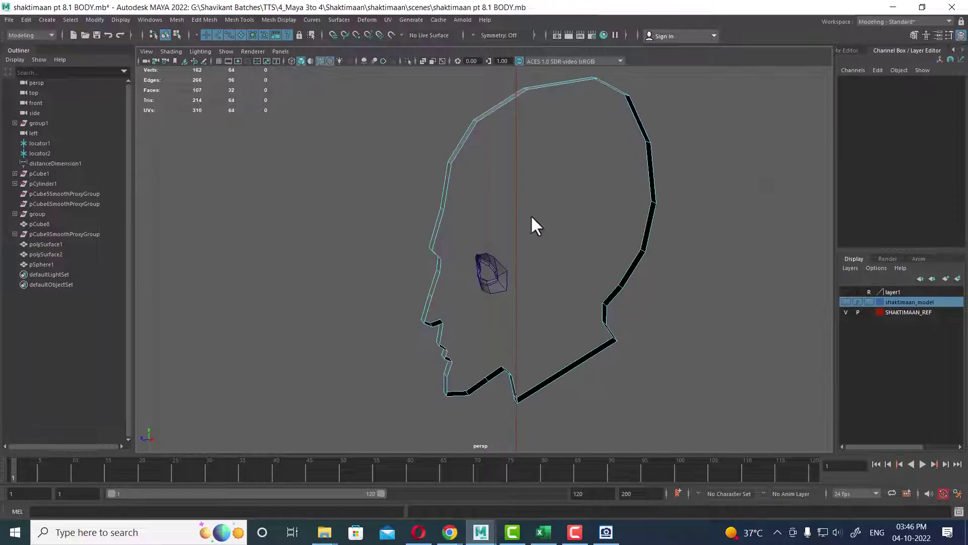
{"action": "left_click", "coordinate": [437, 223]}
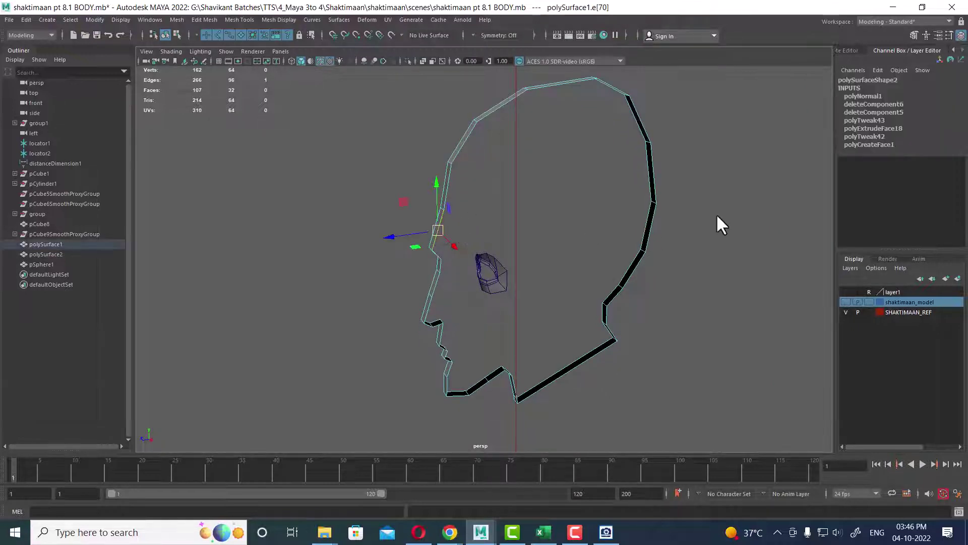
{"action": "left_click", "coordinate": [653, 181], "text": "shift"}
{"action": "left_click_drag", "start_coordinate": [657, 219], "coordinate": [650, 292], "text": "alt"}
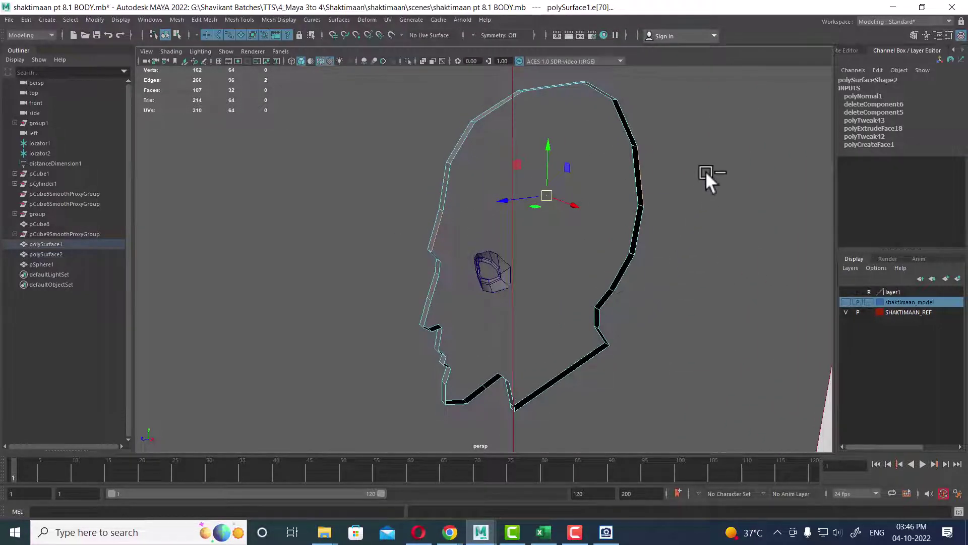
Bridge the two edges using a Smooth path + curve with 10 divisions
{"action": "right_click", "coordinate": [706, 172], "text": "shift"}
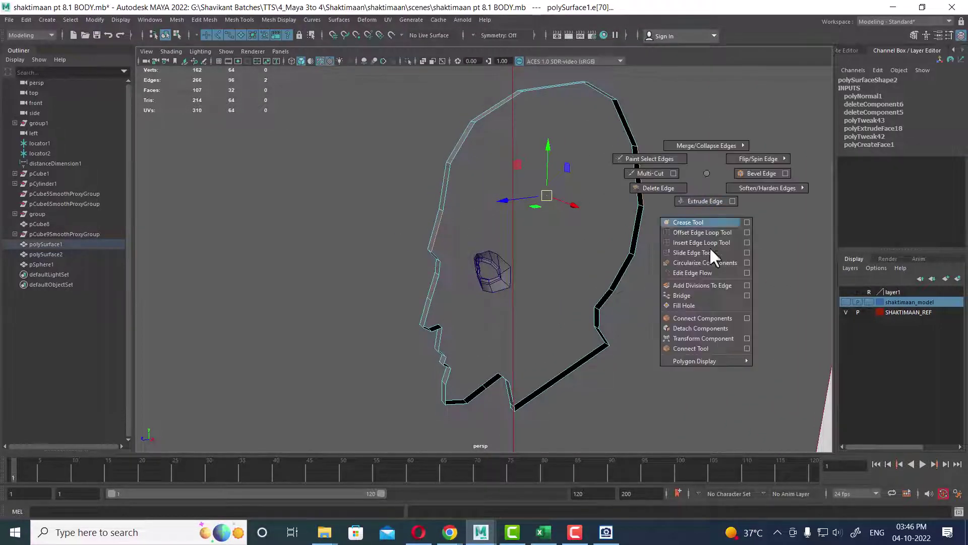
{"action": "left_click", "coordinate": [747, 295]}
{"action": "left_click_drag", "start_coordinate": [469, 119], "coordinate": [764, 112]}
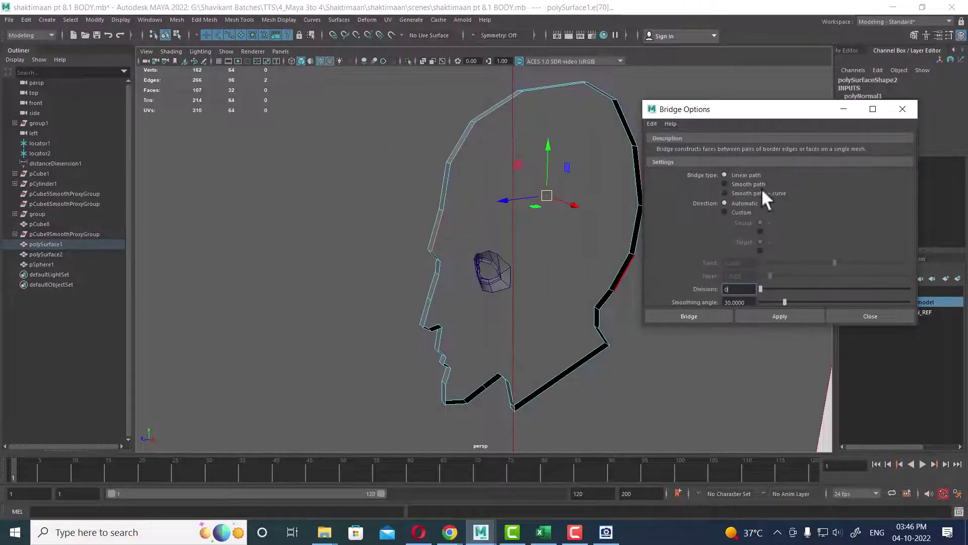
{"action": "left_click", "coordinate": [739, 192]}
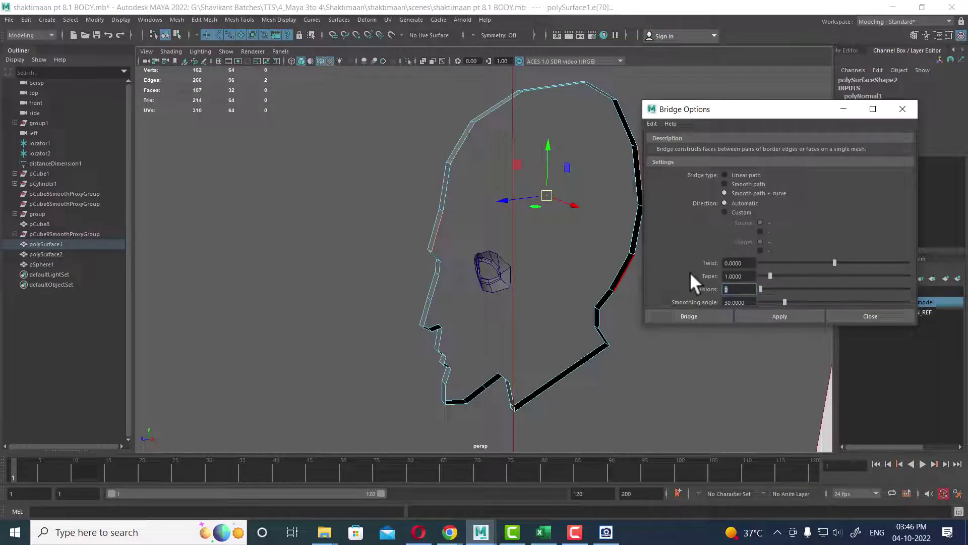
{"action": "type", "text": "10"}
{"action": "left_click", "coordinate": [779, 316]}
{"action": "mouse_move", "coordinate": [402, 281]}
{"action": "left_mouse_down", "text": "alt"}
{"action": "mouse_move", "coordinate": [517, 267]}
{"action": "mouse_move", "coordinate": [499, 275]}
{"action": "left_mouse_up", "text": "alt"}
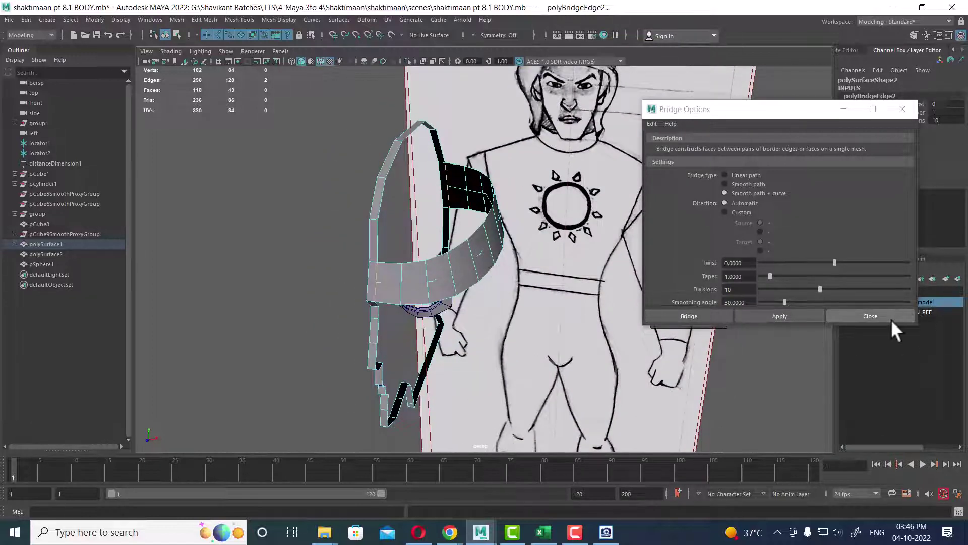
{"action": "left_click", "coordinate": [870, 316]}
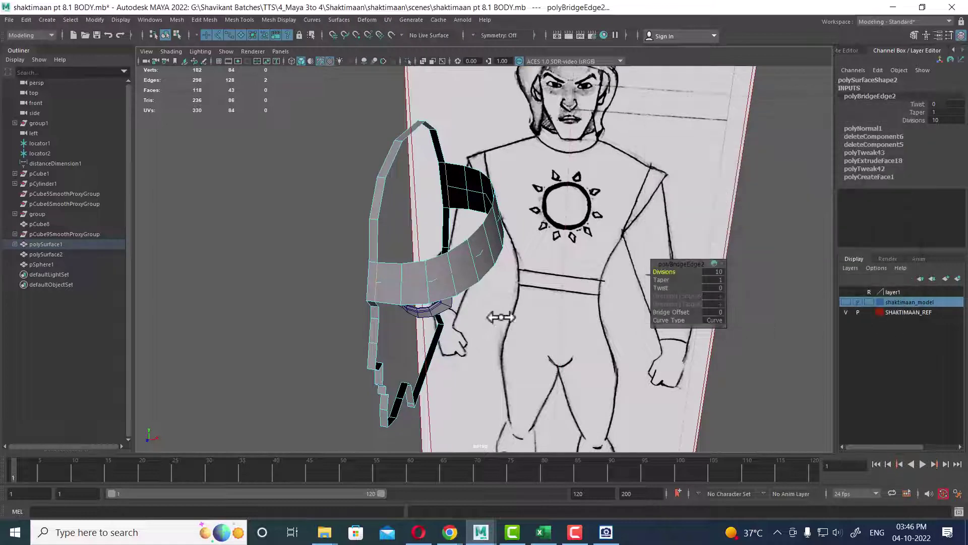
In the four-view layout, select the helmet band and its guide curve curve1
{"action": "left_click", "coordinate": [480, 250]}
{"action": "key", "text": "space"}
{"action": "scroll", "coordinate": [372, 395], "scroll_direction": "up", "scroll_amount": 3}
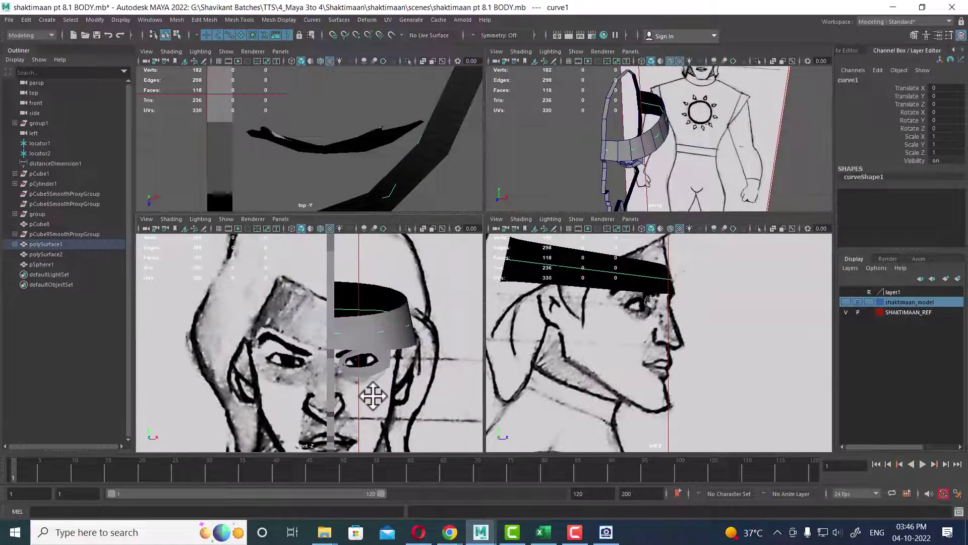
{"action": "right_click_drag", "start_coordinate": [757, 243], "coordinate": [815, 216]}
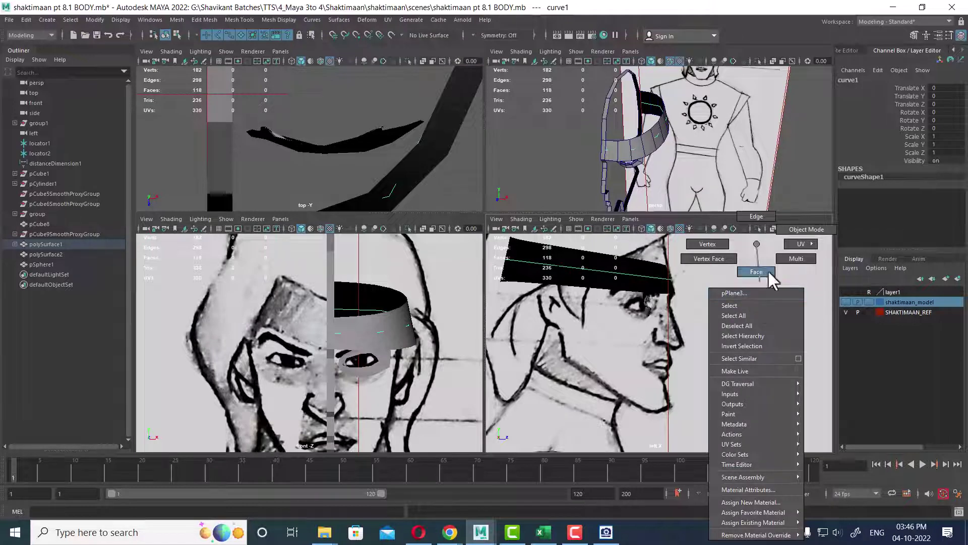
{"action": "left_click", "coordinate": [663, 173]}
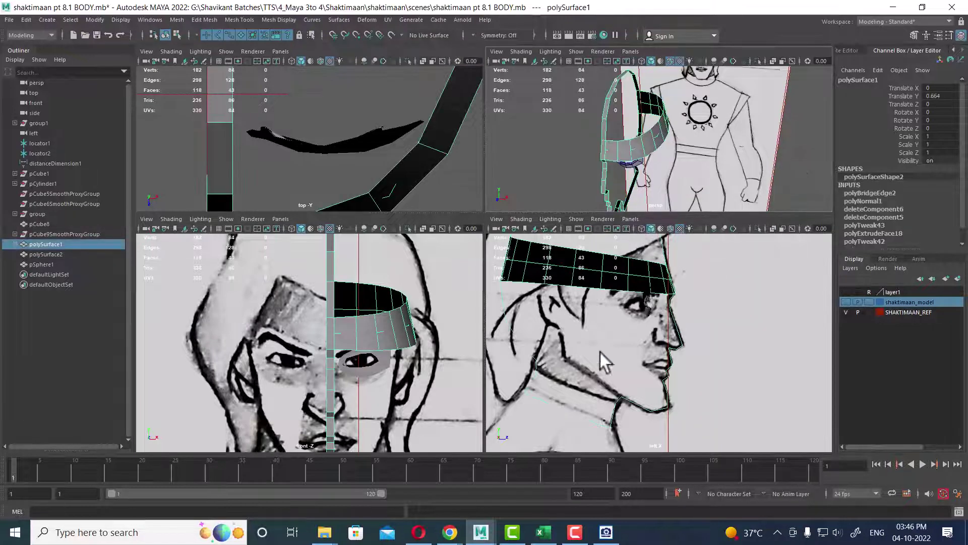
{"action": "left_click", "coordinate": [413, 348]}
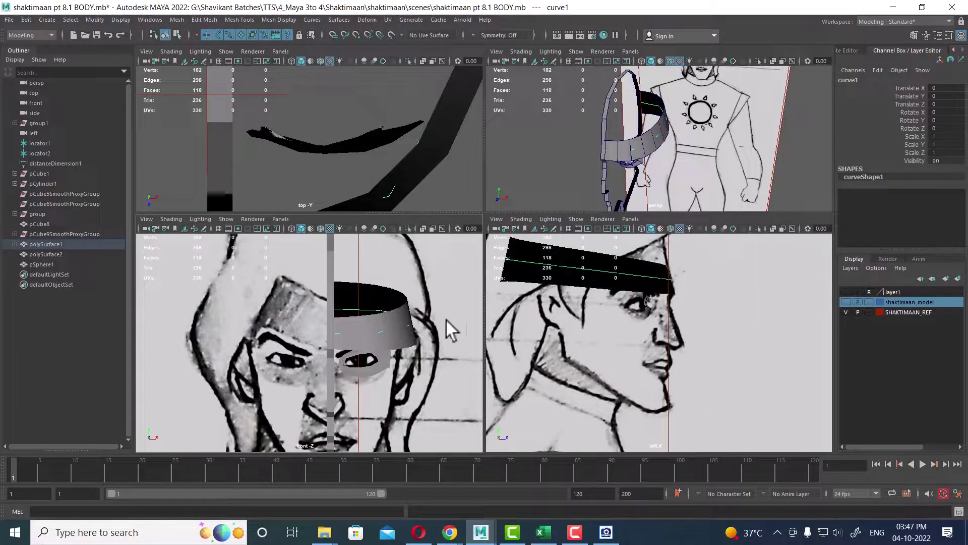
{"action": "right_click_drag", "start_coordinate": [463, 244], "coordinate": [463, 319]}
{"action": "left_click", "coordinate": [462, 314]}
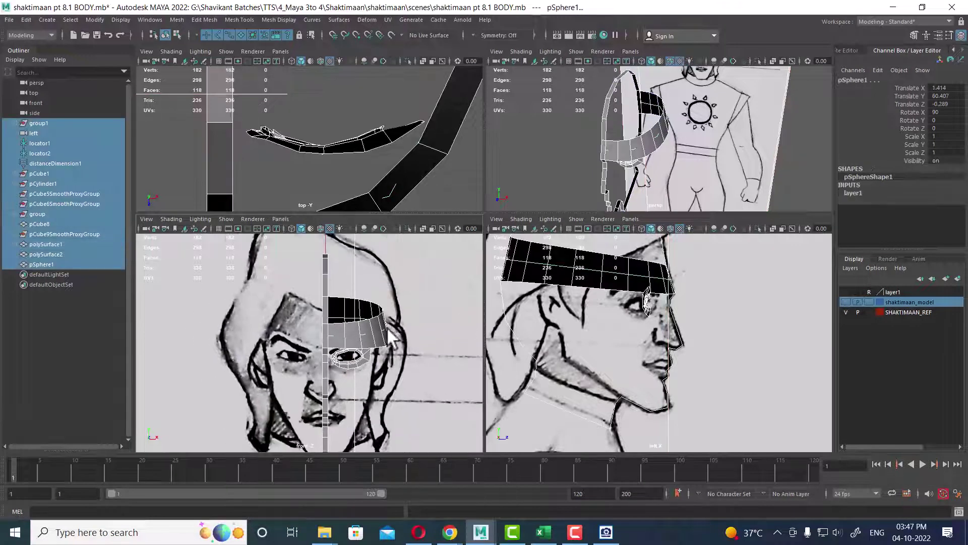
{"action": "left_click", "coordinate": [396, 353]}
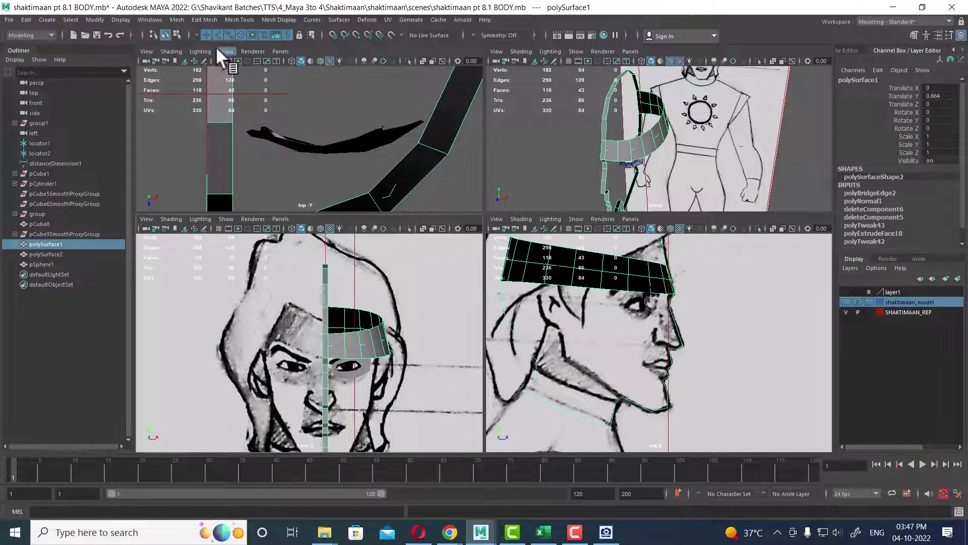
{"action": "left_click", "coordinate": [403, 348]}
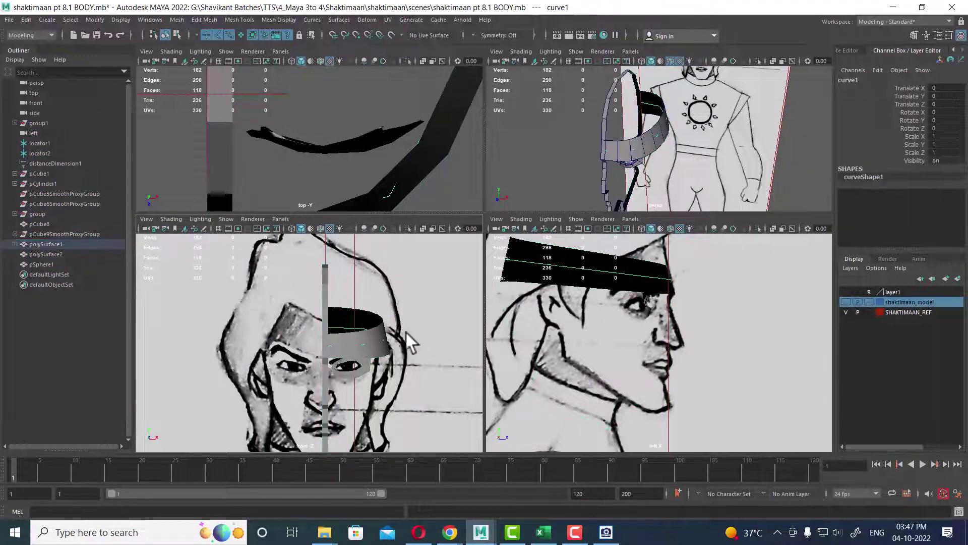
{"action": "right_click", "coordinate": [414, 328]}
{"action": "left_click", "coordinate": [464, 230]}
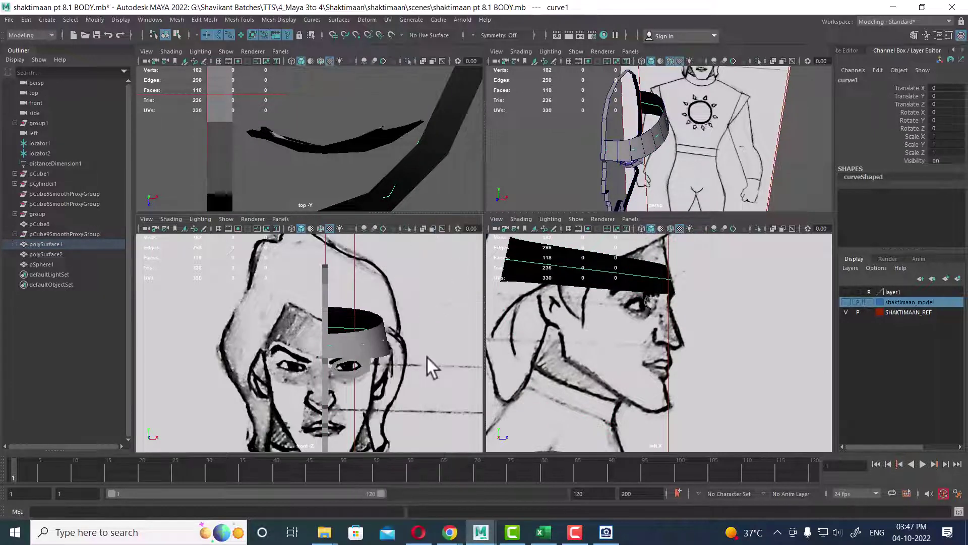
{"action": "left_click", "coordinate": [426, 368]}
Switch curve1 to Control Vertex mode and select two of its CVs
{"action": "scroll", "coordinate": [692, 140], "scroll_direction": "up", "scroll_amount": 3}
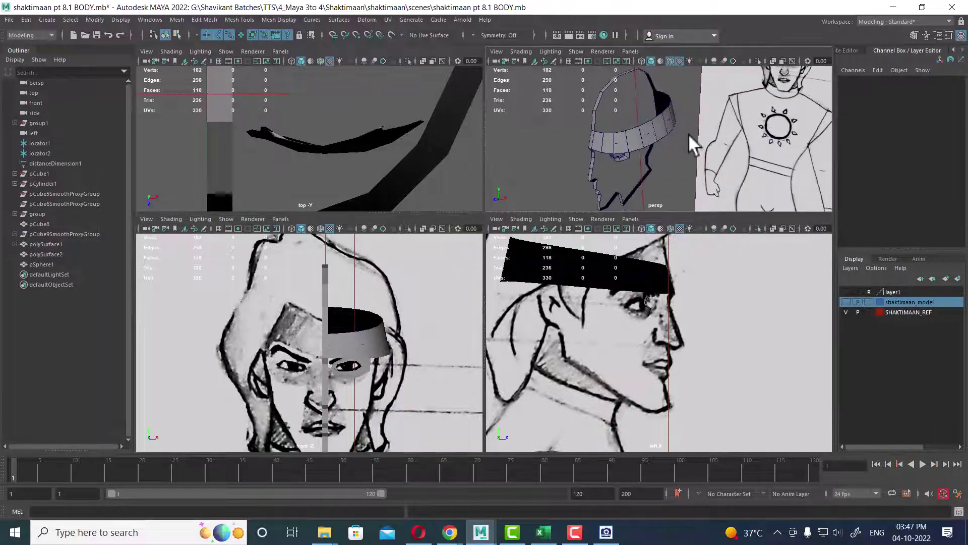
{"action": "key", "text": "space"}
{"action": "scroll", "coordinate": [555, 191], "scroll_direction": "up", "scroll_amount": 1}
{"action": "left_click", "coordinate": [466, 260]}
{"action": "right_click", "coordinate": [513, 274]}
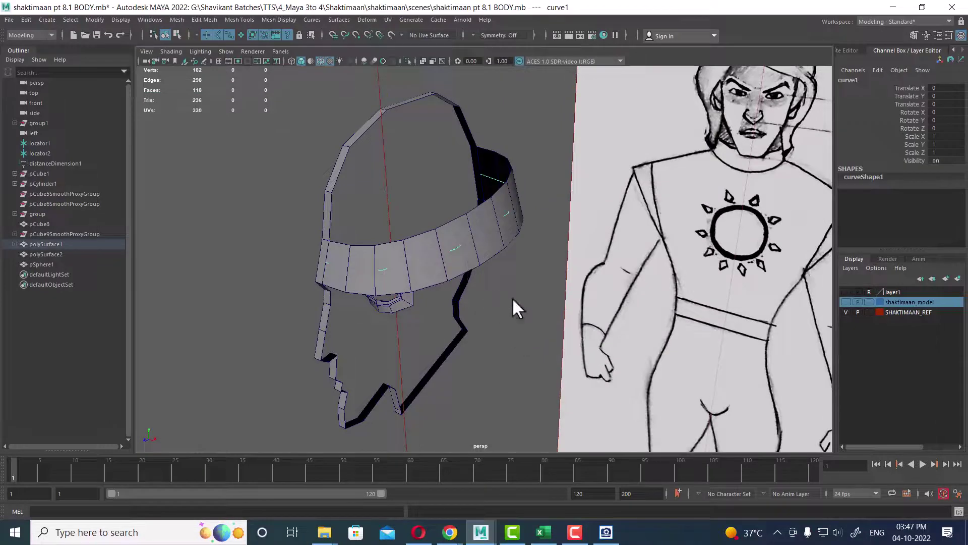
{"action": "left_click", "coordinate": [447, 269]}
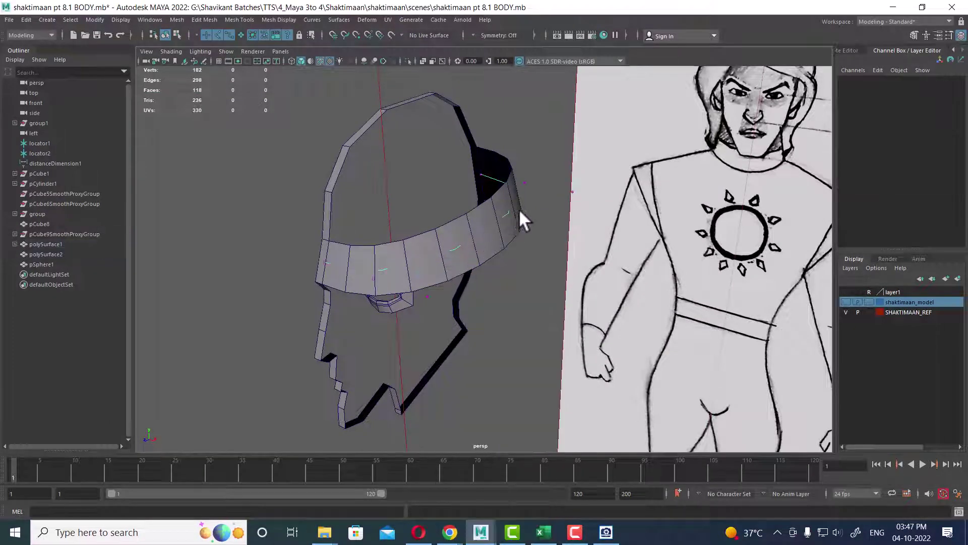
{"action": "left_click_drag", "start_coordinate": [519, 208], "coordinate": [567, 240], "text": "alt"}
{"action": "left_click_drag", "start_coordinate": [500, 167], "coordinate": [541, 314]}
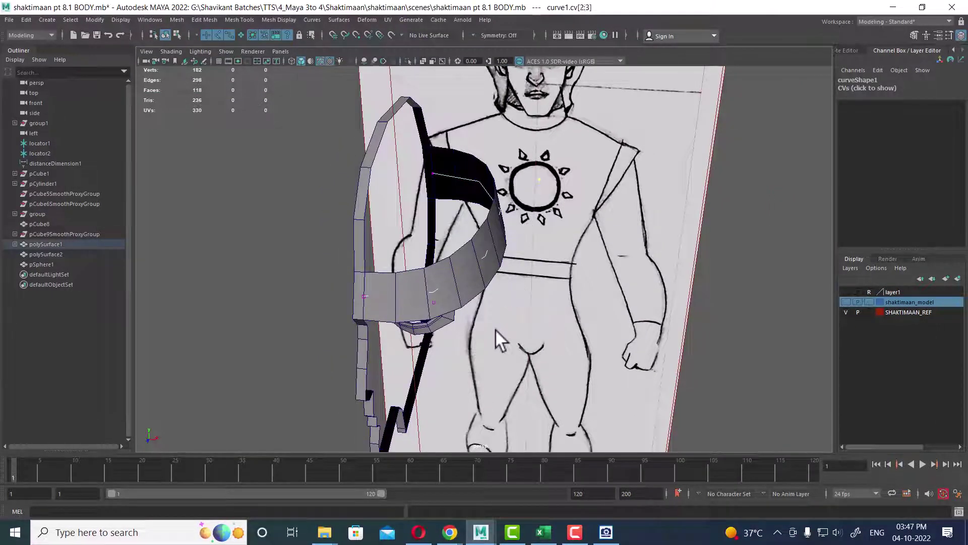
Move the two control vertices toward the reference in the front view
{"action": "key", "text": "w"}
{"action": "key", "text": "space"}
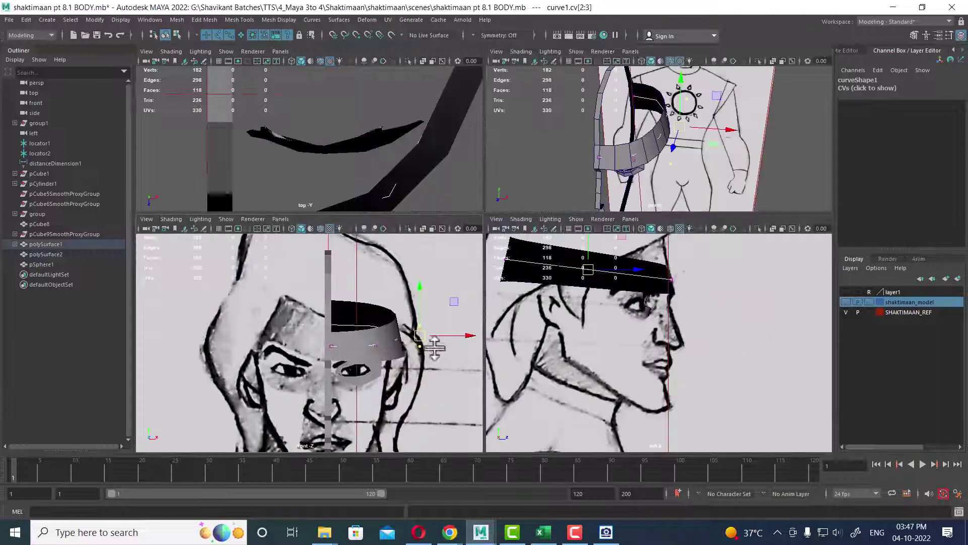
{"action": "left_click", "coordinate": [423, 353]}
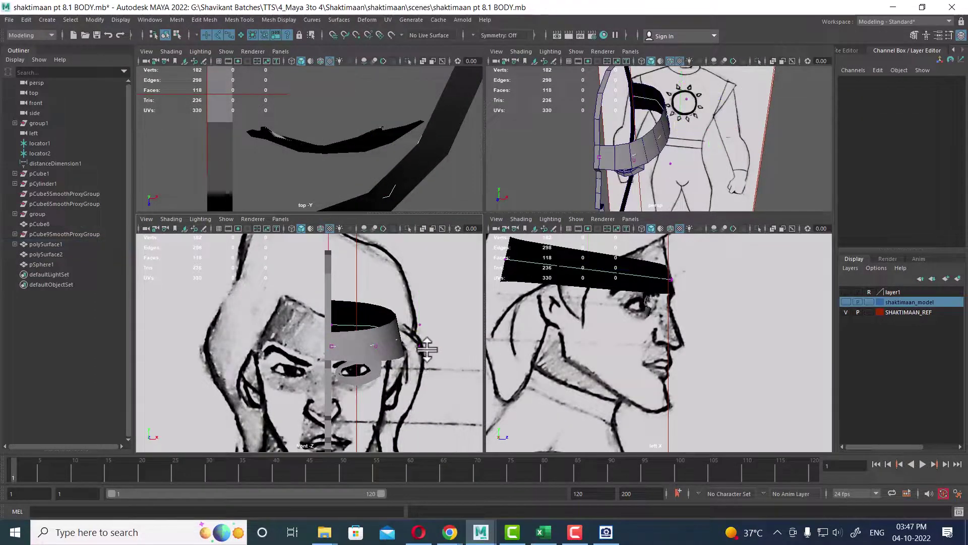
{"action": "mouse_move", "coordinate": [428, 353]}
{"action": "left_mouse_down"}
{"action": "mouse_move", "coordinate": [404, 308]}
{"action": "mouse_move", "coordinate": [417, 335]}
{"action": "left_mouse_up"}
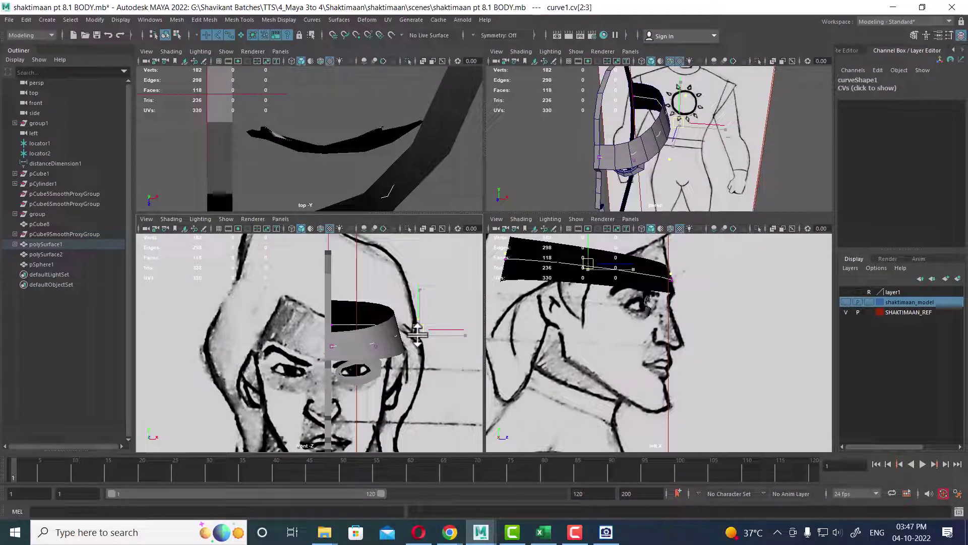
{"action": "mouse_move", "coordinate": [726, 190]}
{"action": "left_mouse_down", "text": "alt"}
{"action": "mouse_move", "coordinate": [572, 215]}
{"action": "mouse_move", "coordinate": [591, 255]}
{"action": "mouse_move", "coordinate": [562, 209]}
{"action": "mouse_move", "coordinate": [599, 262]}
{"action": "mouse_move", "coordinate": [510, 151]}
{"action": "mouse_move", "coordinate": [546, 170]}
{"action": "left_mouse_up", "text": "alt"}
{"action": "key", "text": "space"}
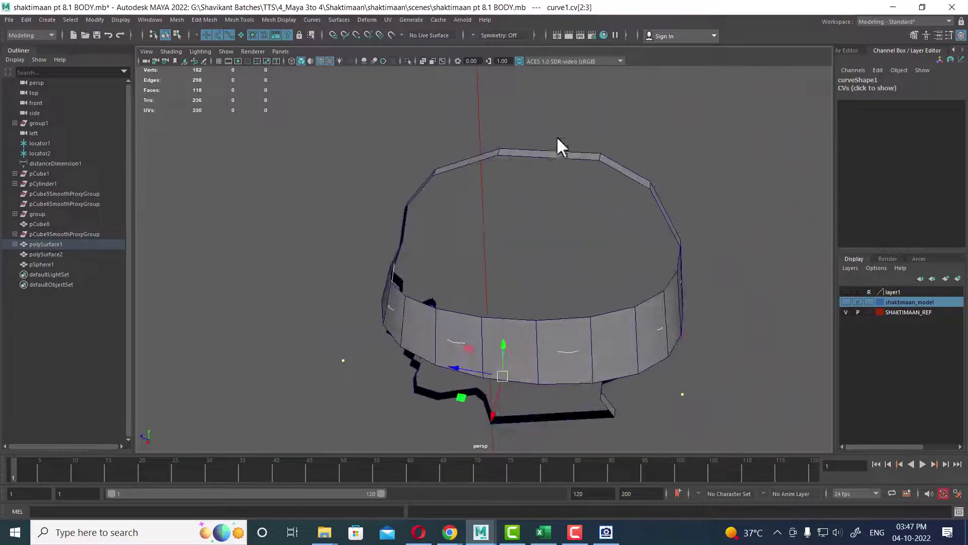
Insert an edge loop across the cap's right side and nudge it to match the reference
{"action": "key", "text": "F8"}
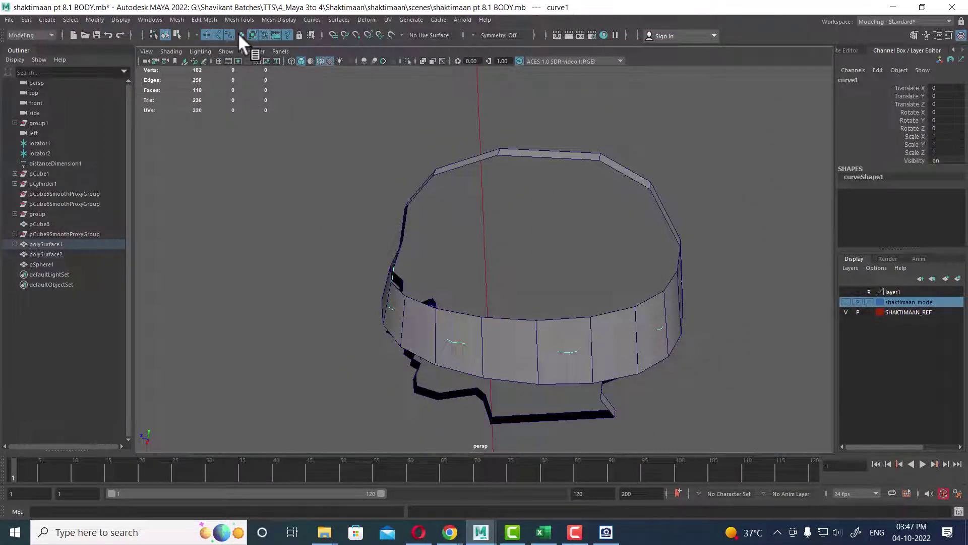
{"action": "left_click", "coordinate": [569, 167]}
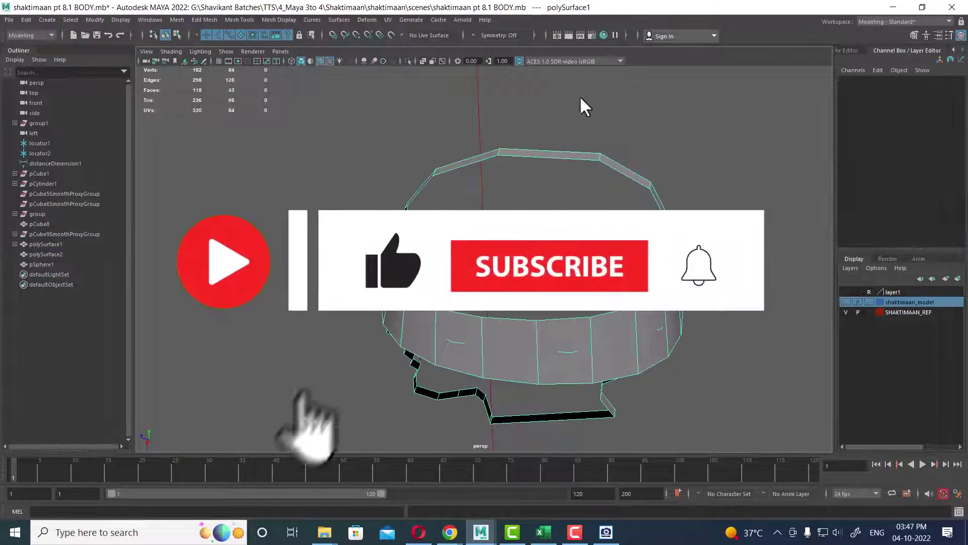
{"action": "right_click_drag", "start_coordinate": [579, 158], "coordinate": [579, 115]}
{"action": "left_click", "coordinate": [547, 145]}
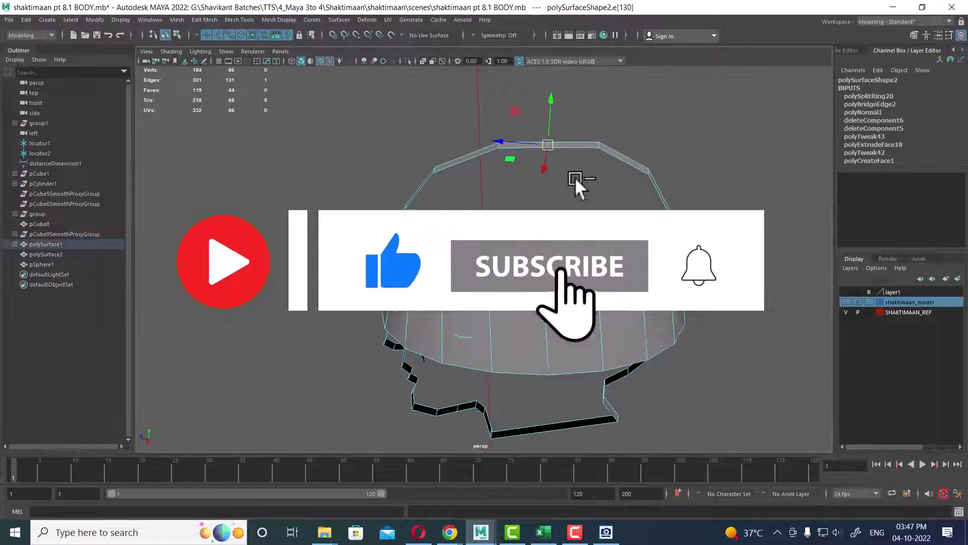
{"action": "key", "text": "space"}
{"action": "middle_click_drag", "start_coordinate": [632, 303], "coordinate": [632, 335], "text": "alt"}
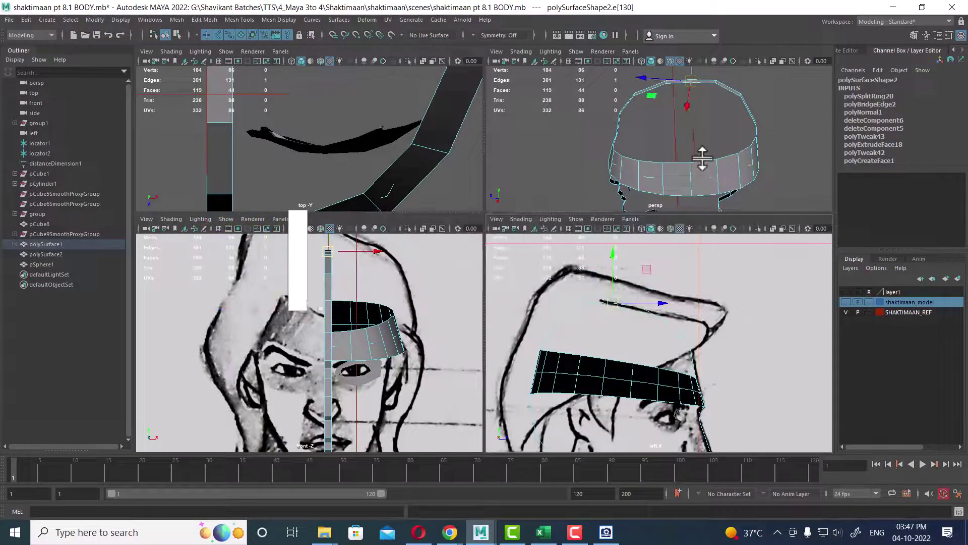
{"action": "key", "text": "space"}
{"action": "mouse_move", "coordinate": [710, 138]}
{"action": "left_mouse_down", "text": "alt"}
{"action": "mouse_move", "coordinate": [695, 173]}
{"action": "mouse_move", "coordinate": [727, 220]}
{"action": "left_mouse_up", "text": "alt"}
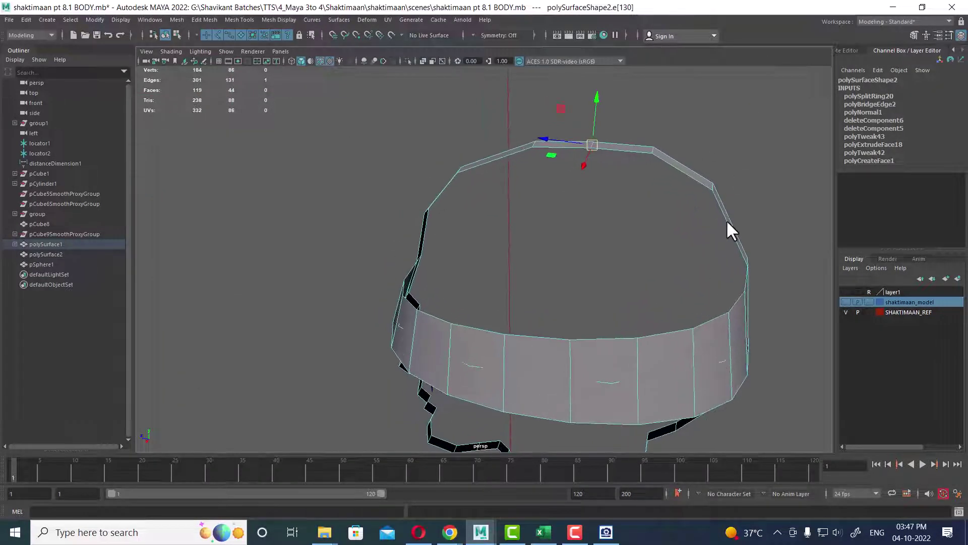
{"action": "left_click", "coordinate": [726, 219]}
{"action": "right_click_drag", "start_coordinate": [747, 201], "coordinate": [633, 217], "text": "shift"}
{"action": "key", "text": "space"}
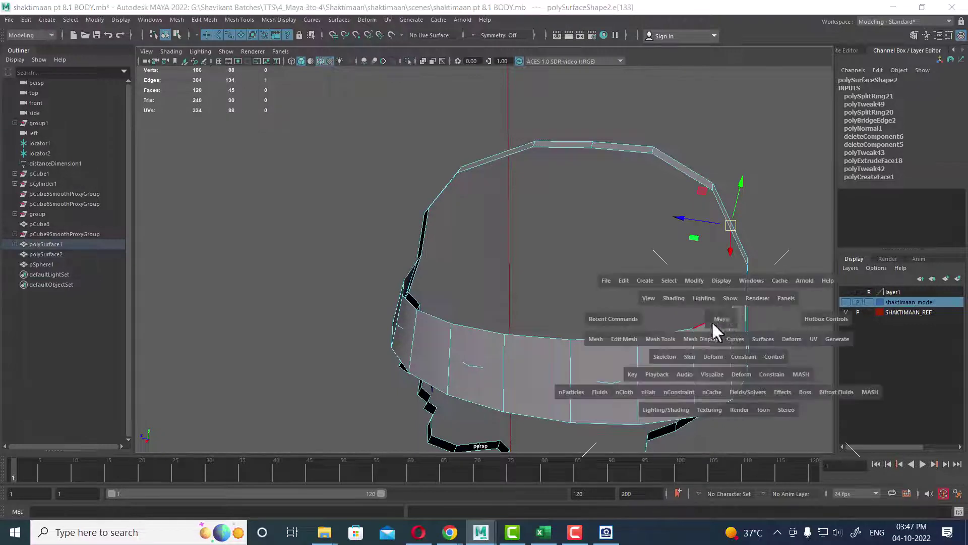
{"action": "key", "text": "space"}
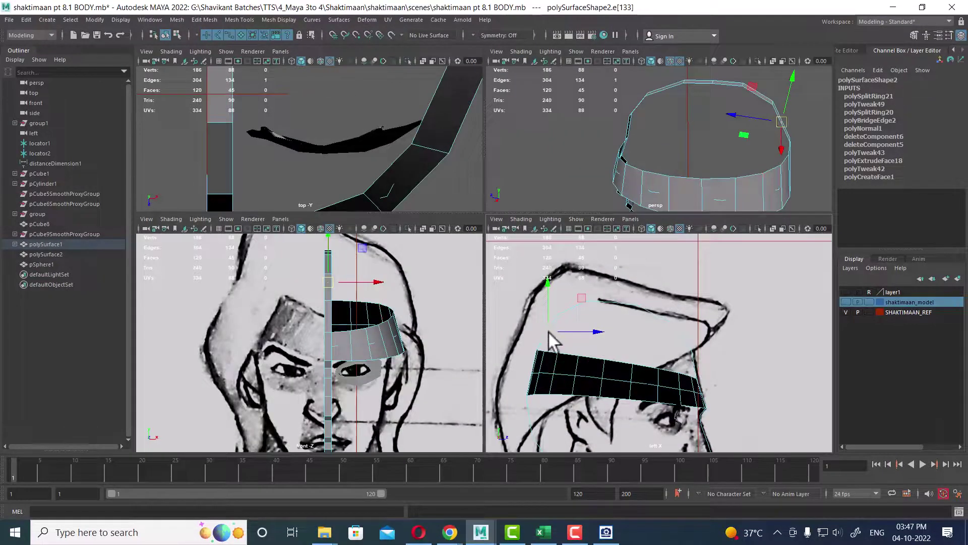
{"action": "left_click_drag", "start_coordinate": [554, 342], "coordinate": [549, 340]}
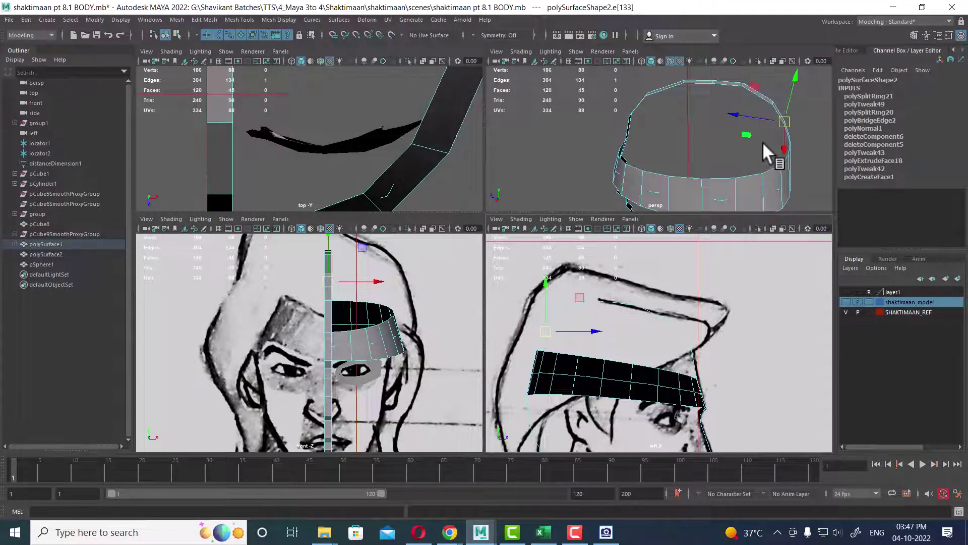
Insert another edge loop across the cap from the upper left side
{"action": "mouse_move", "coordinate": [714, 157]}
{"action": "left_mouse_down", "text": "alt"}
{"action": "mouse_move", "coordinate": [721, 146]}
{"action": "mouse_move", "coordinate": [649, 153]}
{"action": "mouse_move", "coordinate": [695, 147]}
{"action": "mouse_move", "coordinate": [613, 212]}
{"action": "mouse_move", "coordinate": [651, 201]}
{"action": "left_mouse_up", "text": "alt"}
{"action": "key", "text": "space"}
{"action": "right_click_drag", "start_coordinate": [621, 125], "coordinate": [556, 178]}
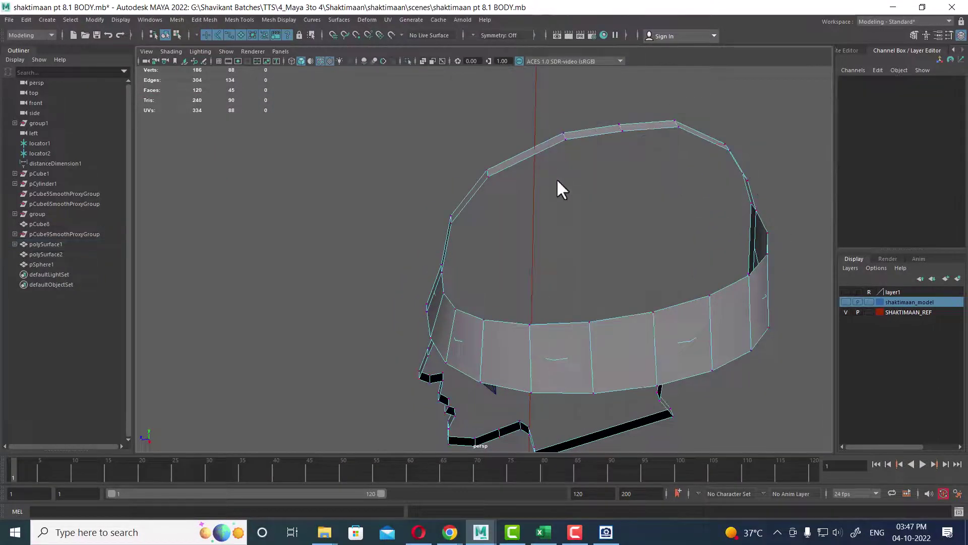
{"action": "mouse_move", "coordinate": [555, 177]}
{"action": "left_mouse_down", "text": "alt"}
{"action": "mouse_move", "coordinate": [576, 163]}
{"action": "mouse_move", "coordinate": [570, 157]}
{"action": "mouse_move", "coordinate": [612, 153]}
{"action": "left_mouse_up", "text": "alt"}
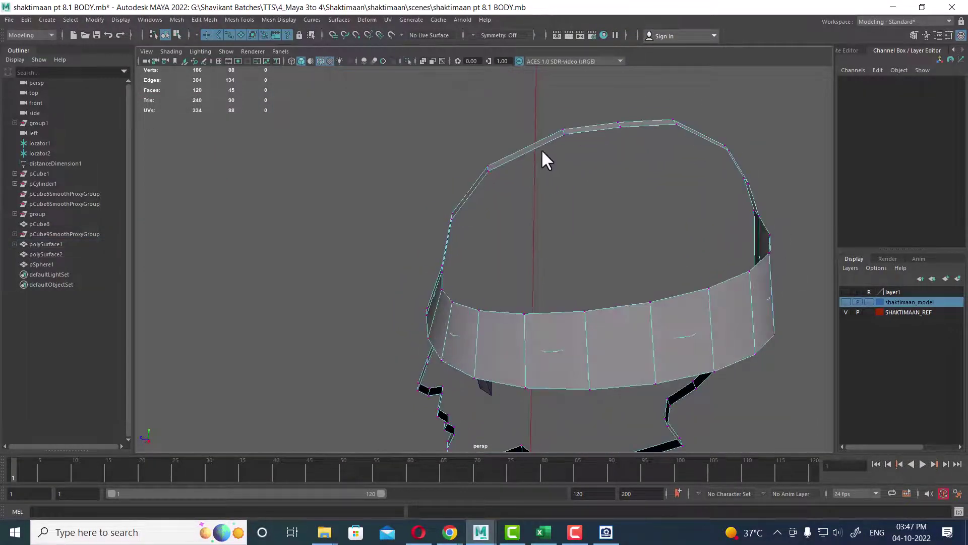
{"action": "left_click", "coordinate": [520, 150]}
{"action": "right_click_drag", "start_coordinate": [512, 151], "coordinate": [654, 227], "text": "shift"}
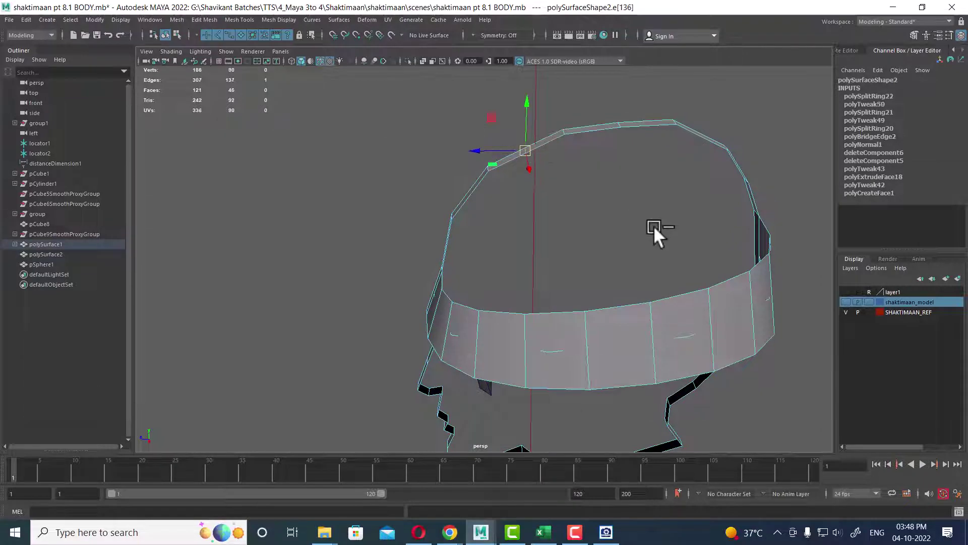
Select several top-rim and front-rim border edges on both sides of the gap
{"action": "key", "text": "space"}
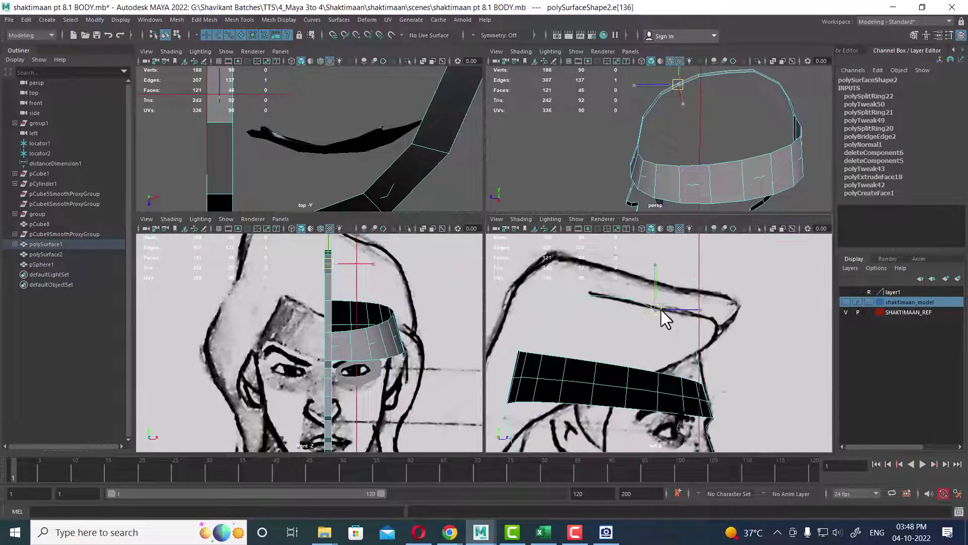
{"action": "key", "text": "space"}
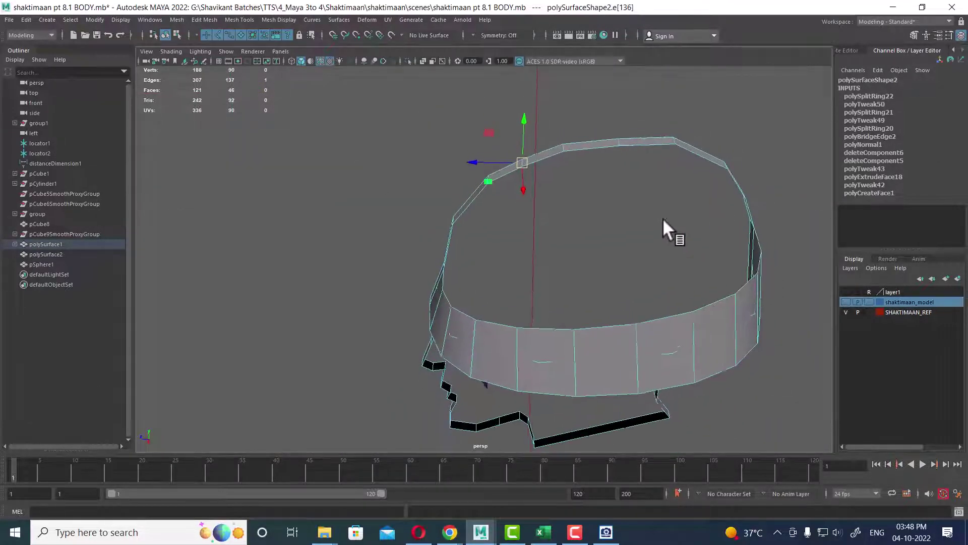
{"action": "left_click_drag", "start_coordinate": [662, 217], "coordinate": [595, 144], "text": "alt"}
{"action": "left_click", "coordinate": [587, 156]}
{"action": "left_click", "coordinate": [624, 162], "text": "shift"}
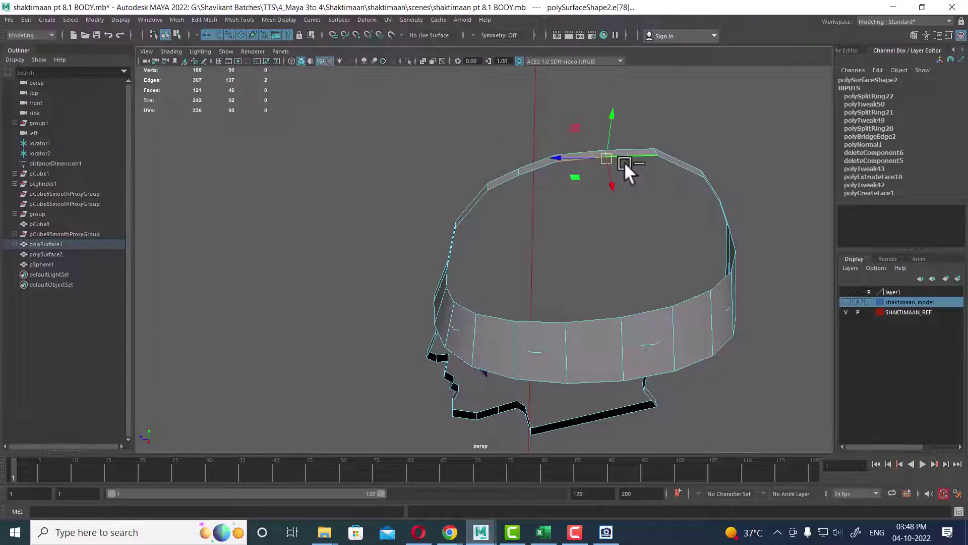
{"action": "left_click", "coordinate": [591, 318], "text": "shift"}
{"action": "left_click", "coordinate": [647, 309], "text": "shift"}
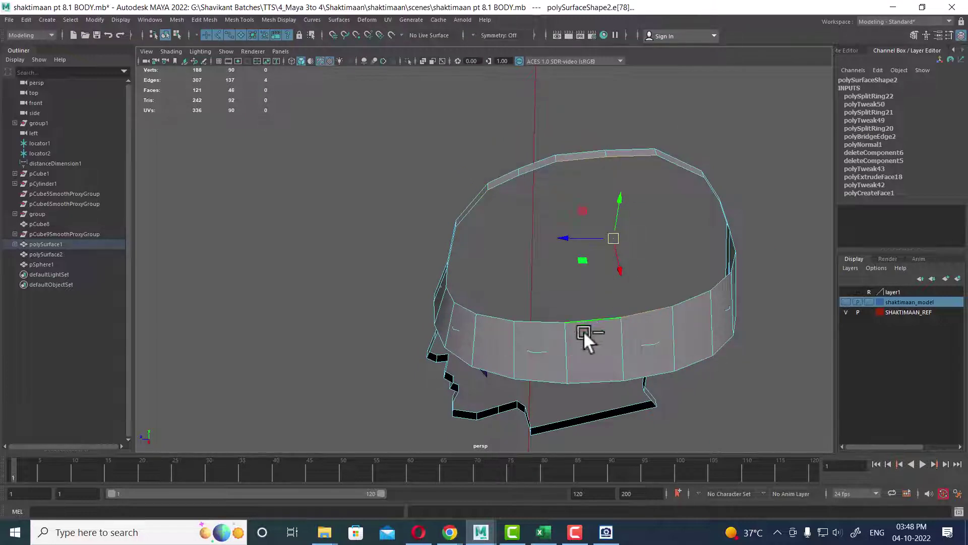
{"action": "left_click", "coordinate": [537, 167], "text": "shift"}
{"action": "left_click", "coordinate": [543, 319], "text": "shift"}
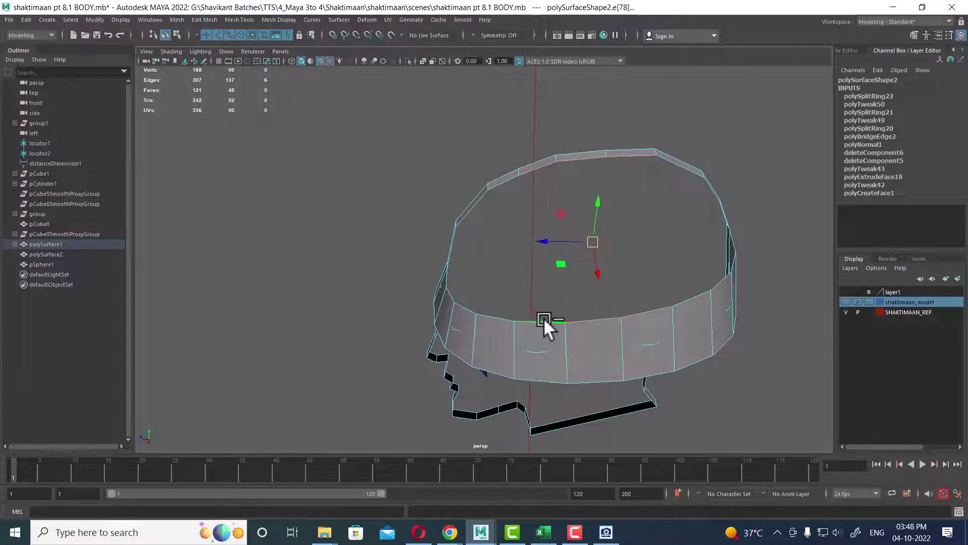
Add the remaining rim edges, ten in total, and bring up the edge marking menu
{"action": "left_click_drag", "start_coordinate": [625, 255], "coordinate": [633, 253], "text": "alt"}
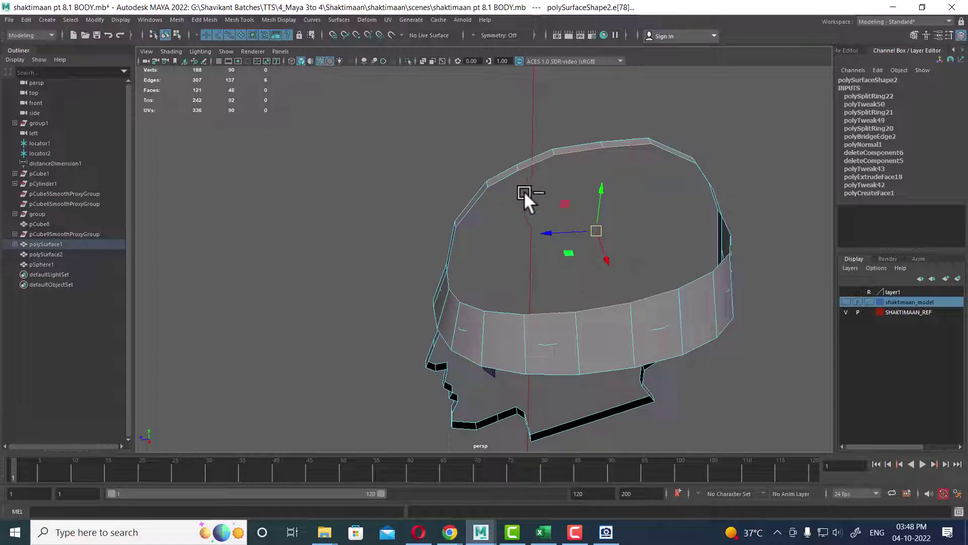
{"action": "left_click", "coordinate": [504, 177], "text": "shift"}
{"action": "left_click", "coordinate": [510, 315], "text": "shift"}
{"action": "mouse_move", "coordinate": [509, 315]}
{"action": "left_mouse_down", "text": "alt"}
{"action": "mouse_move", "coordinate": [619, 207]}
{"action": "mouse_move", "coordinate": [697, 176]}
{"action": "left_mouse_up", "text": "alt"}
{"action": "left_click", "coordinate": [697, 177], "text": "shift"}
{"action": "left_click", "coordinate": [676, 312], "text": "shift"}
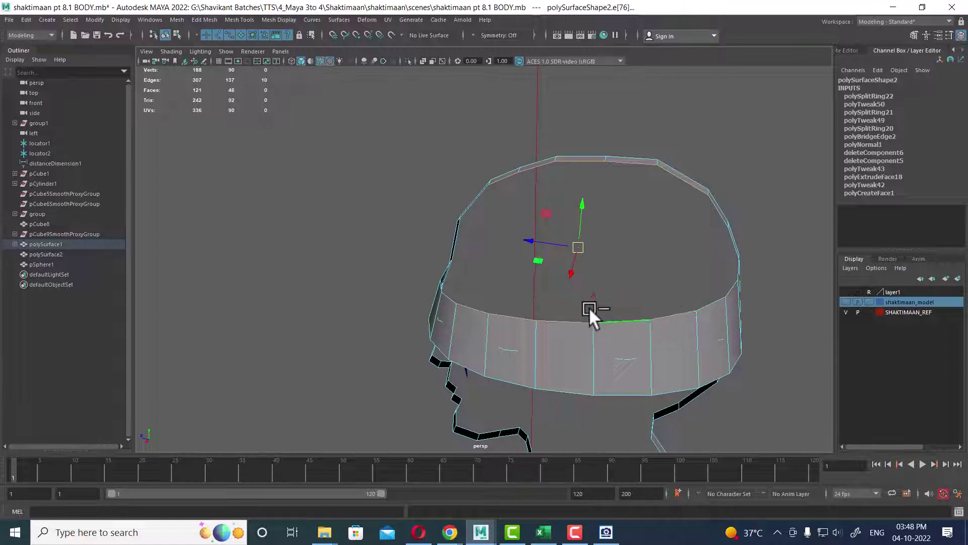
{"action": "left_click_drag", "start_coordinate": [588, 307], "coordinate": [626, 281], "text": "alt"}
{"action": "right_click_drag", "start_coordinate": [653, 168], "coordinate": [694, 292], "text": "shift"}
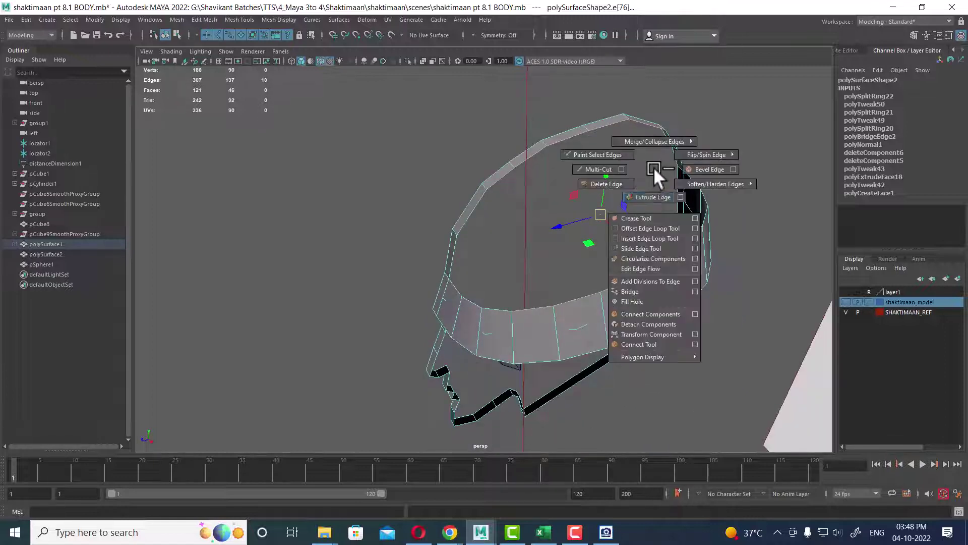
Reset the Bridge options and apply a 3-division bridge joining the band and cap rims
{"action": "left_click", "coordinate": [693, 291]}
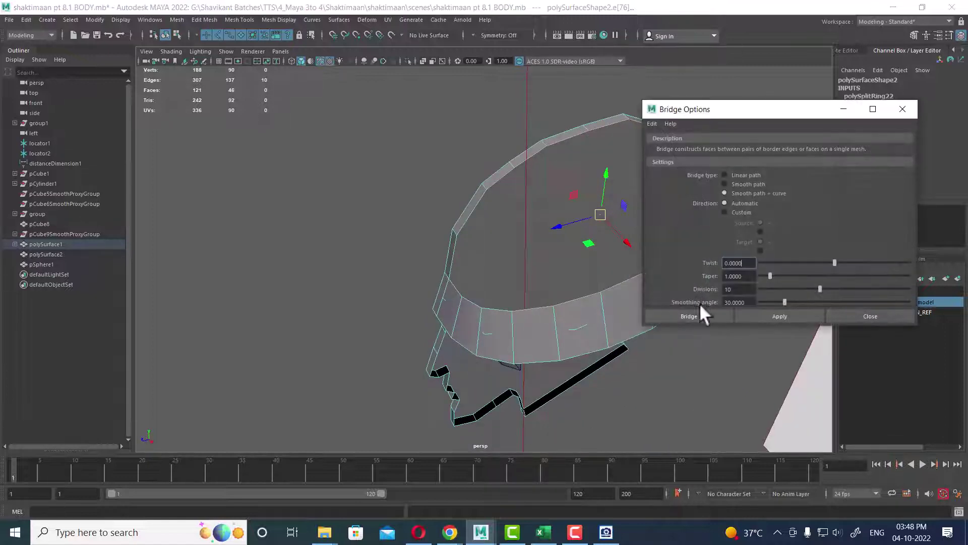
{"action": "left_click", "coordinate": [651, 124]}
{"action": "left_click", "coordinate": [670, 144]}
{"action": "left_click", "coordinate": [740, 289]}
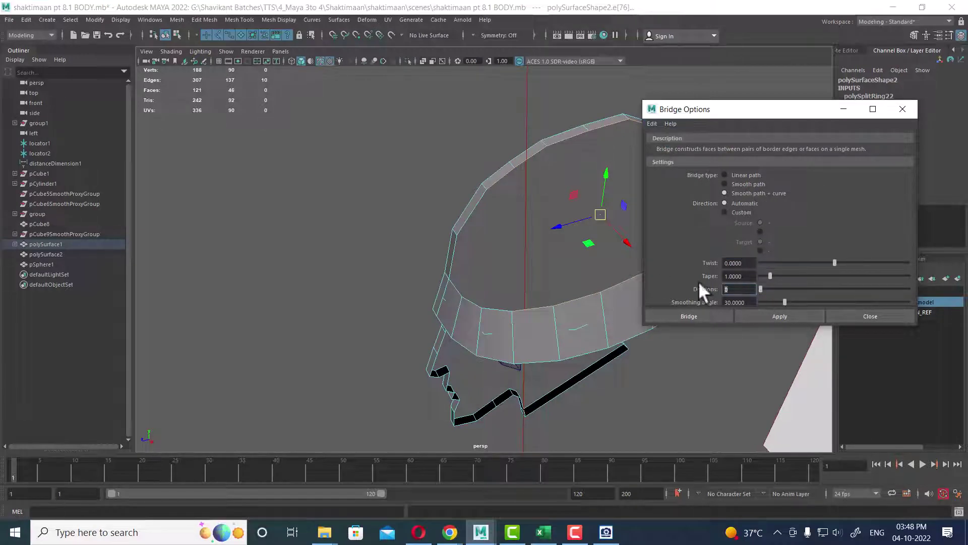
{"action": "type", "text": "3"}
{"action": "left_click", "coordinate": [804, 318]}
{"action": "mouse_move", "coordinate": [628, 335]}
{"action": "left_mouse_down", "text": "alt"}
{"action": "mouse_move", "coordinate": [384, 303]}
{"action": "mouse_move", "coordinate": [393, 275]}
{"action": "left_mouse_up", "text": "alt"}
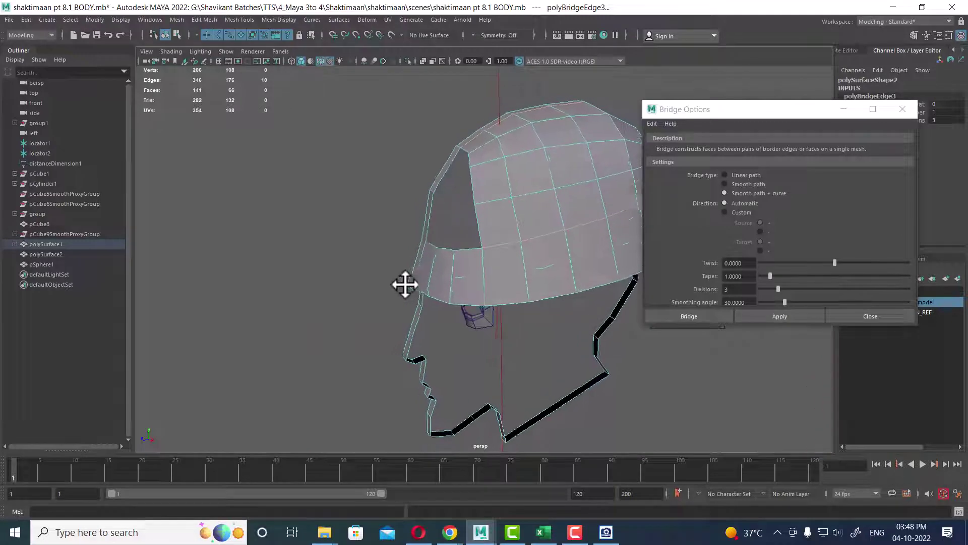
{"action": "left_click", "coordinate": [873, 316]}
{"action": "left_click_drag", "start_coordinate": [519, 222], "coordinate": [525, 267], "text": "alt"}
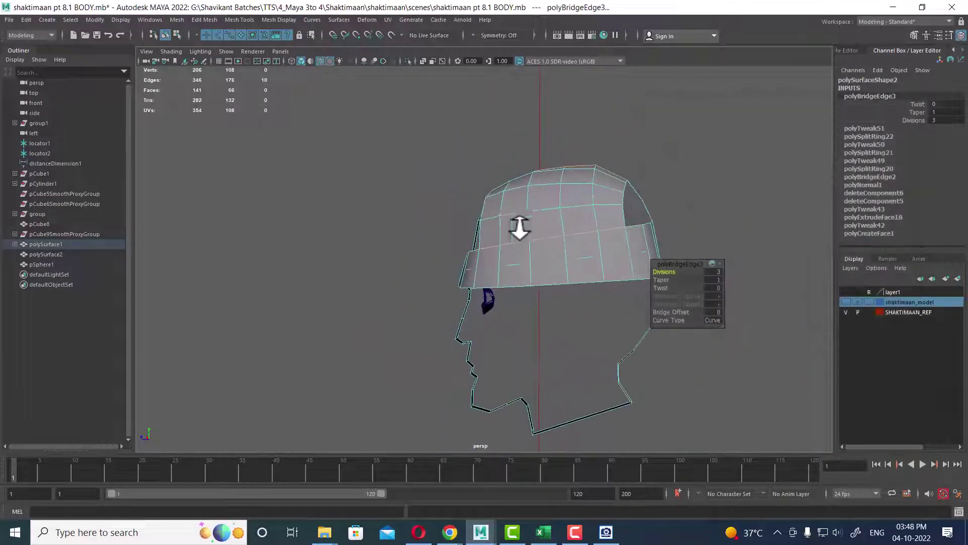
{"action": "right_click_drag", "start_coordinate": [525, 267], "coordinate": [494, 242], "text": "alt"}
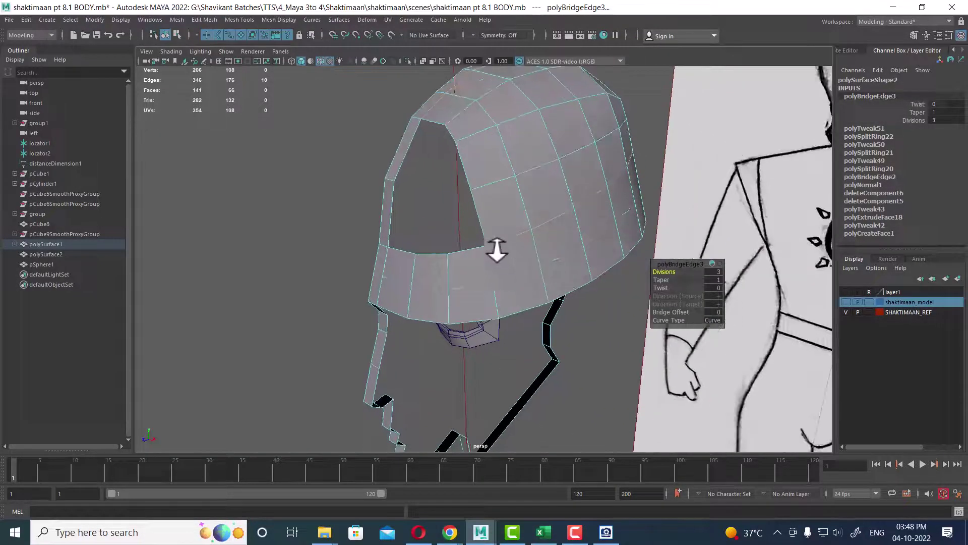
Select the side opening's border edges and bridge them with the current settings
{"action": "left_click", "coordinate": [371, 205]}
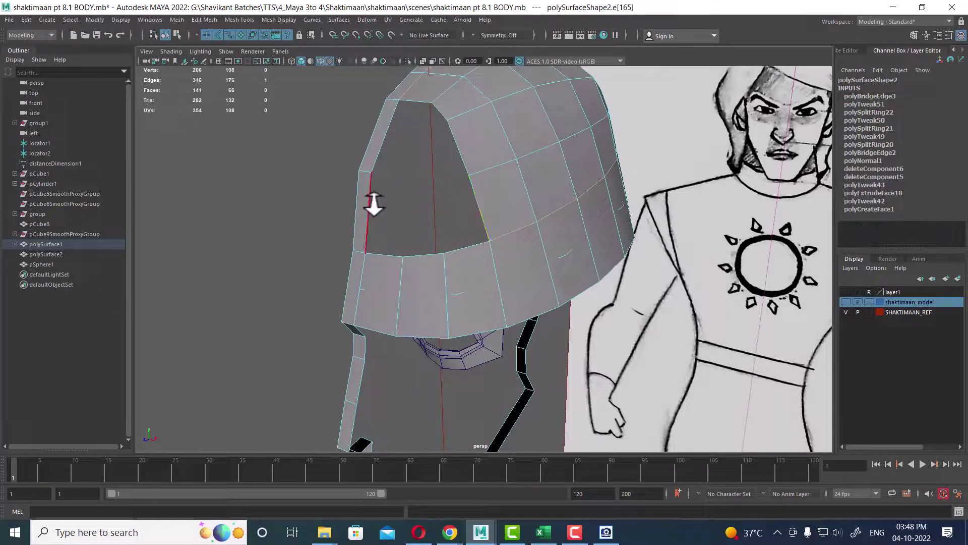
{"action": "mouse_move", "coordinate": [461, 211]}
{"action": "left_mouse_down", "text": "alt"}
{"action": "mouse_move", "coordinate": [409, 162]}
{"action": "mouse_move", "coordinate": [403, 170]}
{"action": "mouse_move", "coordinate": [519, 216]}
{"action": "mouse_move", "coordinate": [489, 217]}
{"action": "left_mouse_up", "text": "alt"}
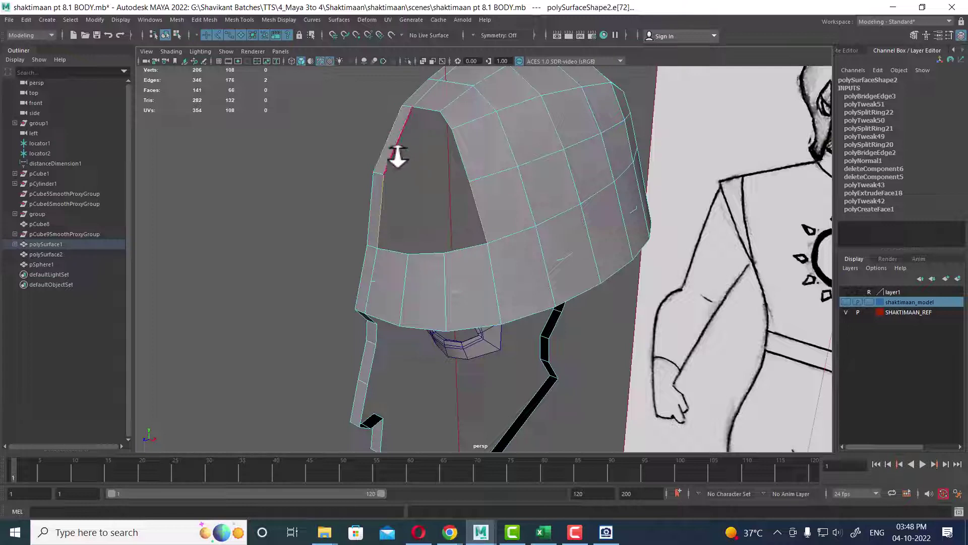
{"action": "double_click", "coordinate": [458, 153], "text": "shift"}
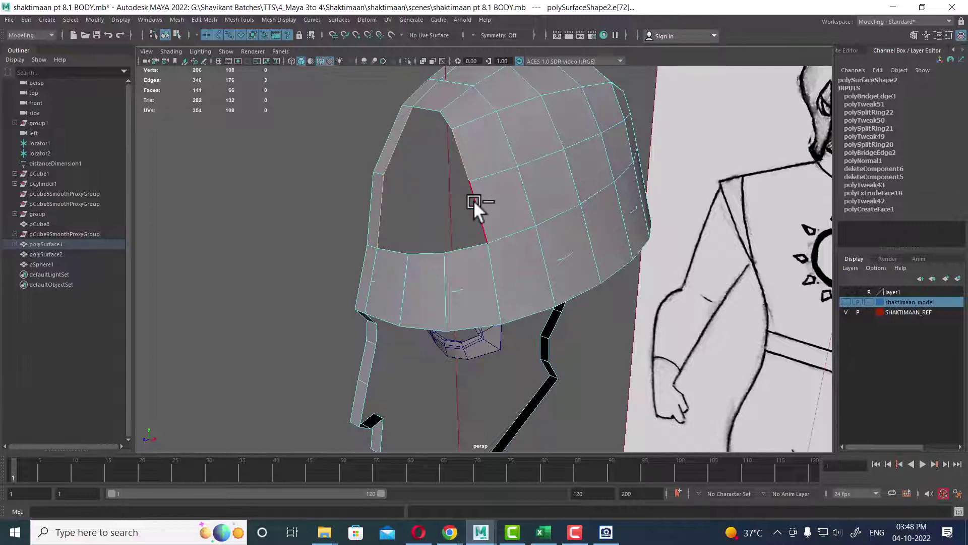
{"action": "right_click", "coordinate": [526, 154], "text": "shift"}
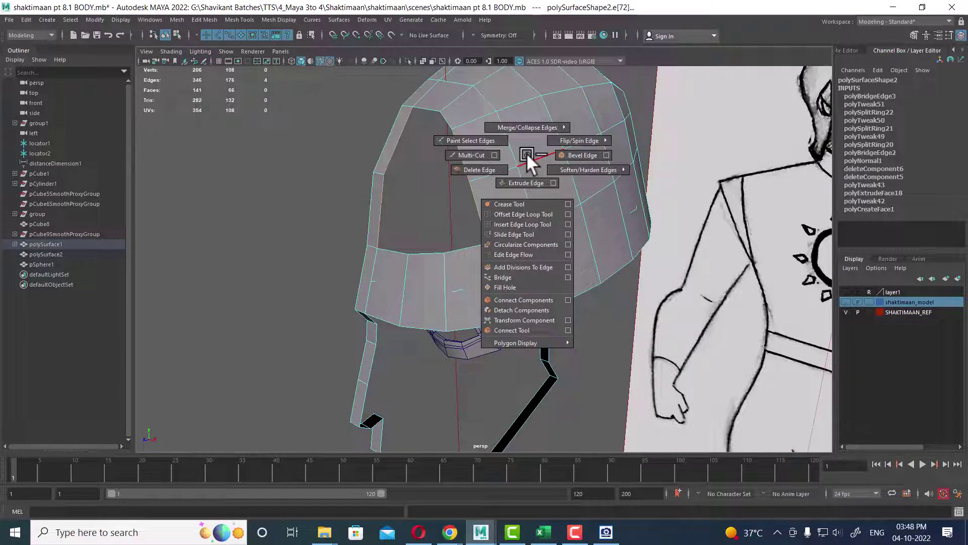
{"action": "left_click", "coordinate": [568, 277]}
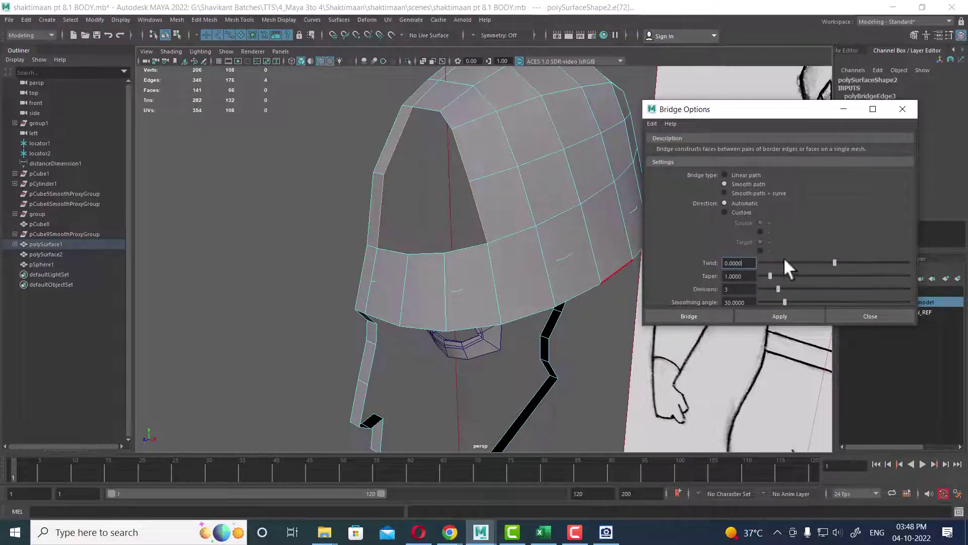
{"action": "left_click", "coordinate": [790, 313]}
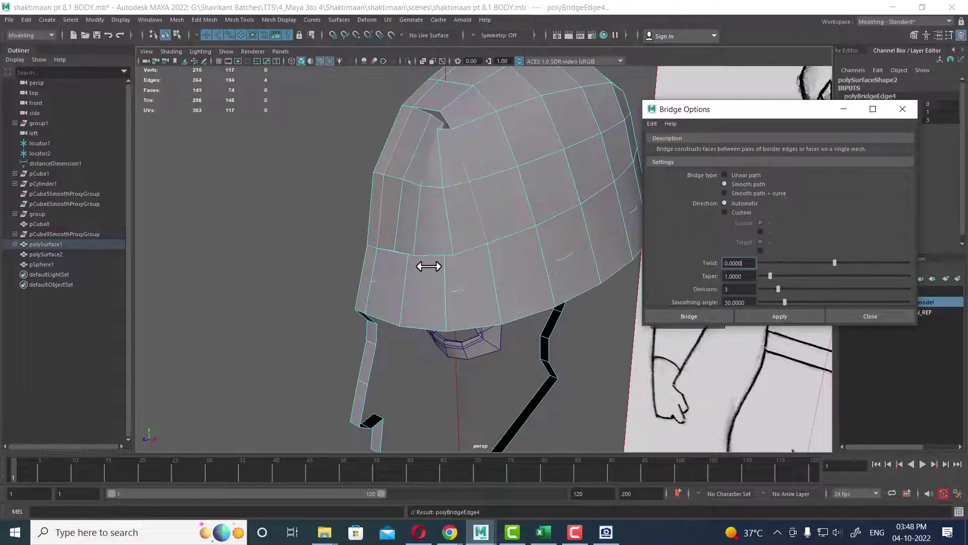
Undo that bridge and rebuild it with 1 division
{"action": "left_click_drag", "start_coordinate": [432, 266], "coordinate": [521, 263], "text": "alt"}
{"action": "key", "text": "ctrl+z"}
{"action": "left_click_drag", "start_coordinate": [779, 286], "coordinate": [770, 287]}
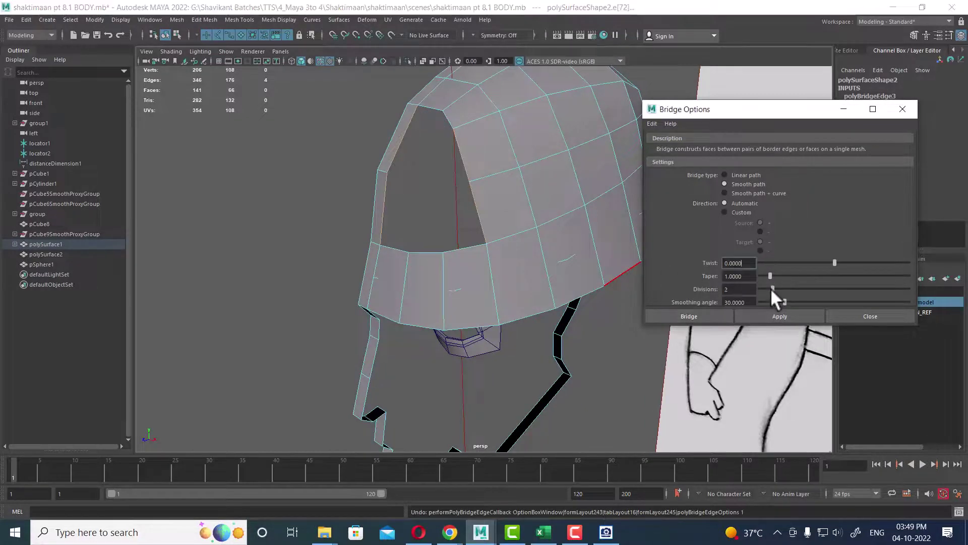
{"action": "left_click", "coordinate": [797, 311]}
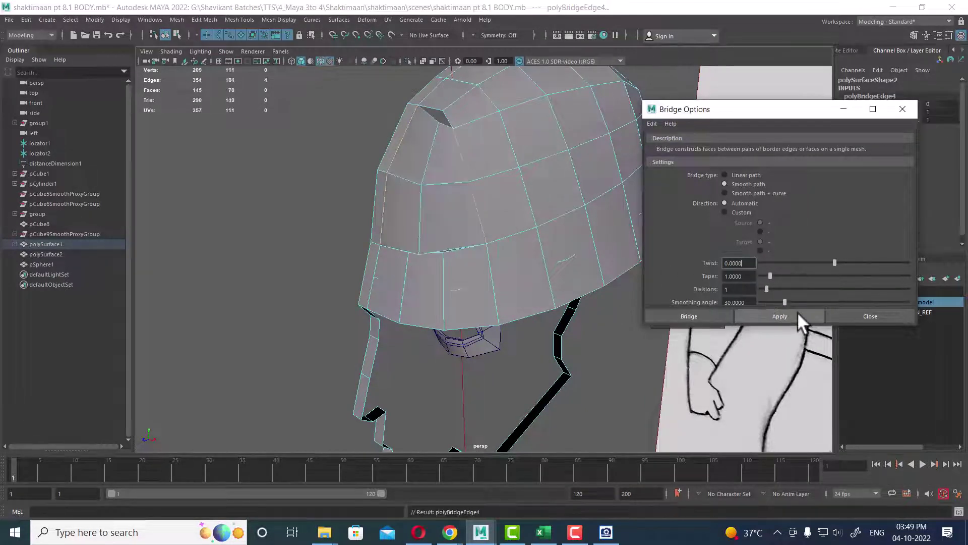
Select the vertices at the leftover triangular gap and merge them shut
{"action": "mouse_move", "coordinate": [465, 241]}
{"action": "left_mouse_down", "text": "alt"}
{"action": "mouse_move", "coordinate": [463, 250]}
{"action": "mouse_move", "coordinate": [478, 246]}
{"action": "mouse_move", "coordinate": [440, 105]}
{"action": "left_mouse_up", "text": "alt"}
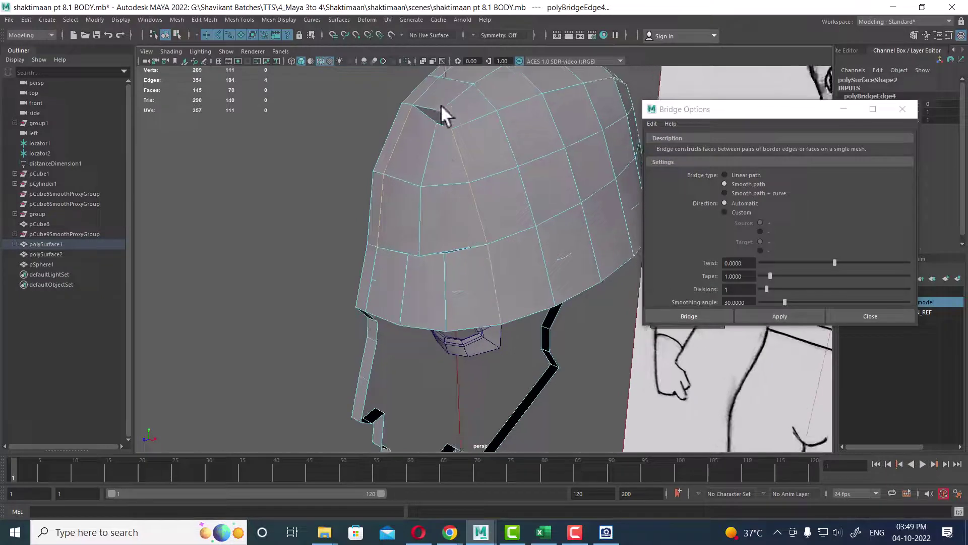
{"action": "right_click_drag", "start_coordinate": [451, 119], "coordinate": [419, 121]}
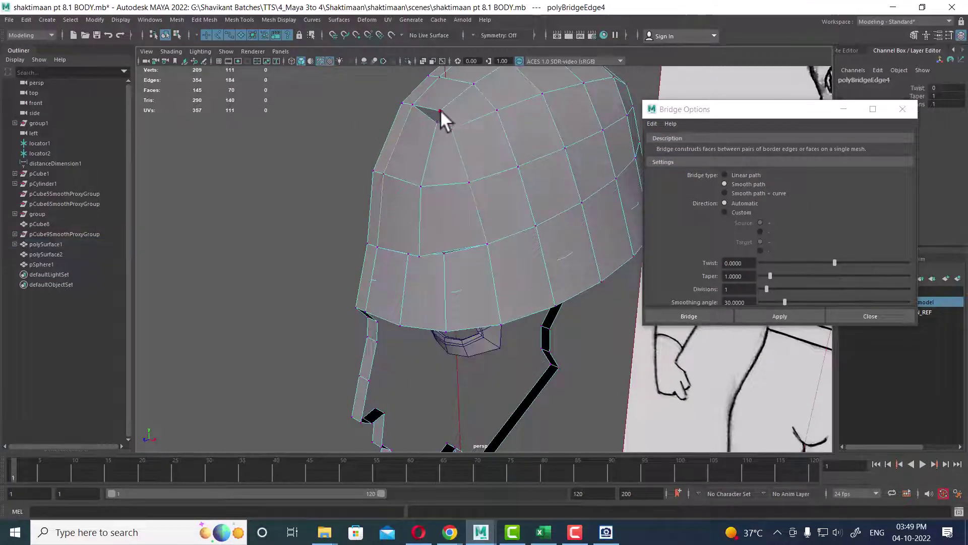
{"action": "left_click_drag", "start_coordinate": [443, 104], "coordinate": [431, 131]}
{"action": "right_click_drag", "start_coordinate": [444, 118], "coordinate": [439, 89], "text": "shift"}
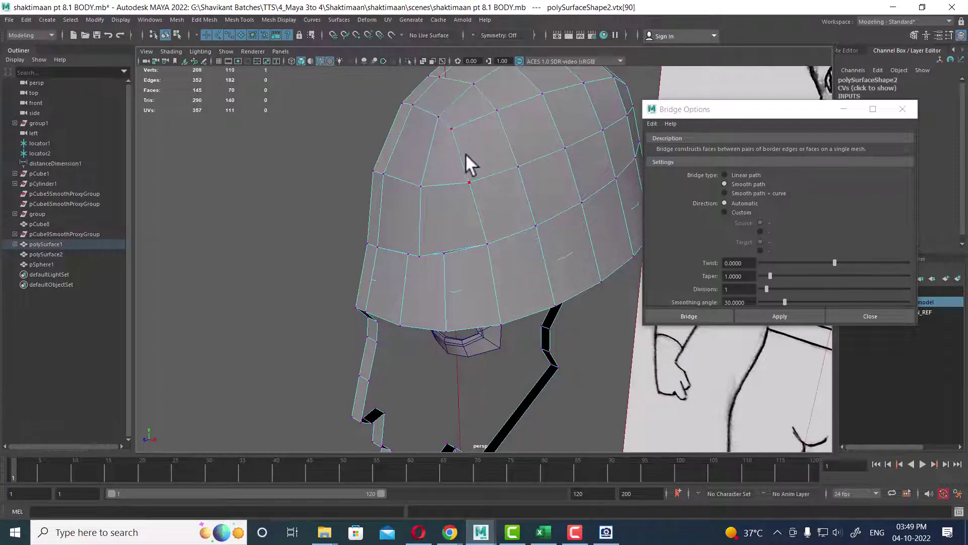
Merge the stray rim vertices, dropping the shell from 208 to 206 vertices
{"action": "middle_click_drag", "start_coordinate": [476, 202], "coordinate": [431, 262], "text": "alt"}
{"action": "scroll", "coordinate": [426, 232], "scroll_direction": "up", "scroll_amount": 3}
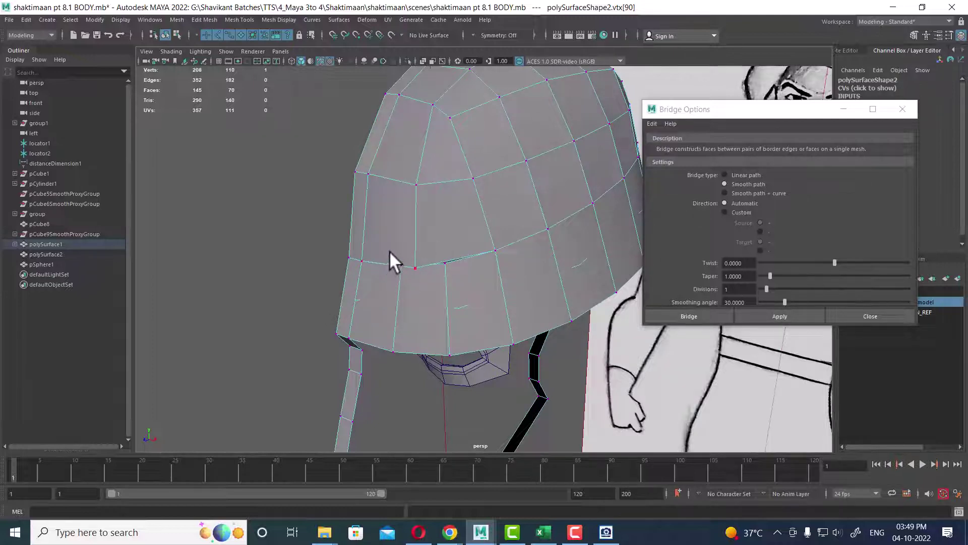
{"action": "mouse_move", "coordinate": [390, 250]}
{"action": "left_mouse_down", "text": "alt"}
{"action": "mouse_move", "coordinate": [454, 255]}
{"action": "mouse_move", "coordinate": [410, 258]}
{"action": "mouse_move", "coordinate": [431, 260]}
{"action": "mouse_move", "coordinate": [431, 298]}
{"action": "left_mouse_up", "text": "alt"}
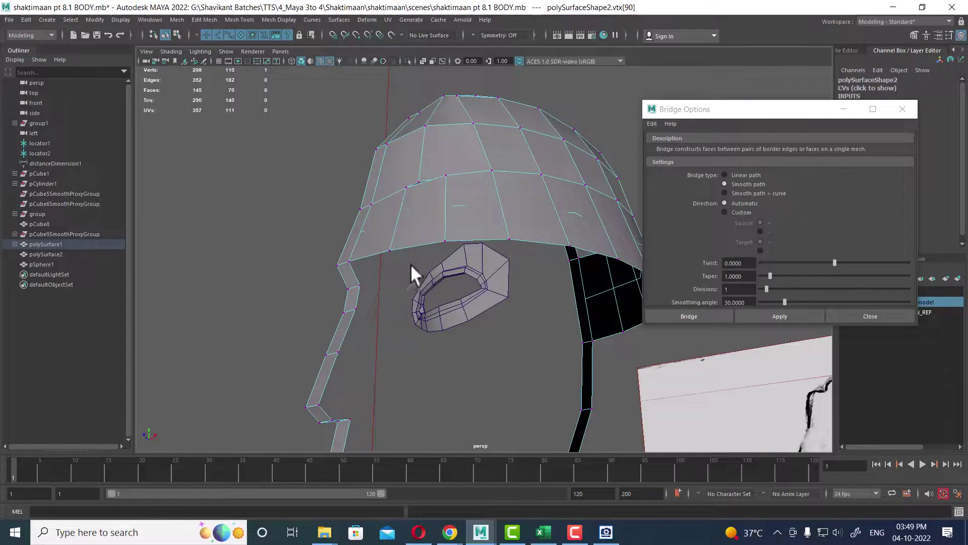
{"action": "mouse_move", "coordinate": [441, 230]}
{"action": "left_mouse_down", "text": "alt"}
{"action": "mouse_move", "coordinate": [457, 246]}
{"action": "mouse_move", "coordinate": [428, 194]}
{"action": "mouse_move", "coordinate": [459, 194]}
{"action": "mouse_move", "coordinate": [453, 218]}
{"action": "mouse_move", "coordinate": [454, 208]}
{"action": "left_mouse_up", "text": "alt"}
{"action": "right_click_drag", "start_coordinate": [451, 160], "coordinate": [435, 101], "text": "shift"}
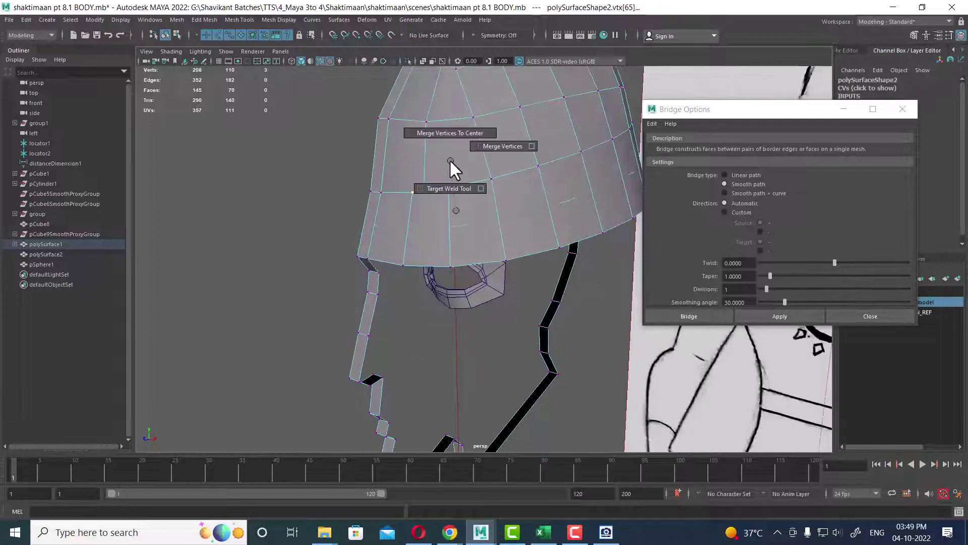
Orbit the helmet to a front view and switch to edge selection
{"action": "right_click_drag", "start_coordinate": [476, 259], "coordinate": [449, 216], "text": "alt"}
{"action": "mouse_move", "coordinate": [449, 216]}
{"action": "left_mouse_down", "text": "alt"}
{"action": "mouse_move", "coordinate": [507, 220]}
{"action": "mouse_move", "coordinate": [494, 222]}
{"action": "left_mouse_up", "text": "alt"}
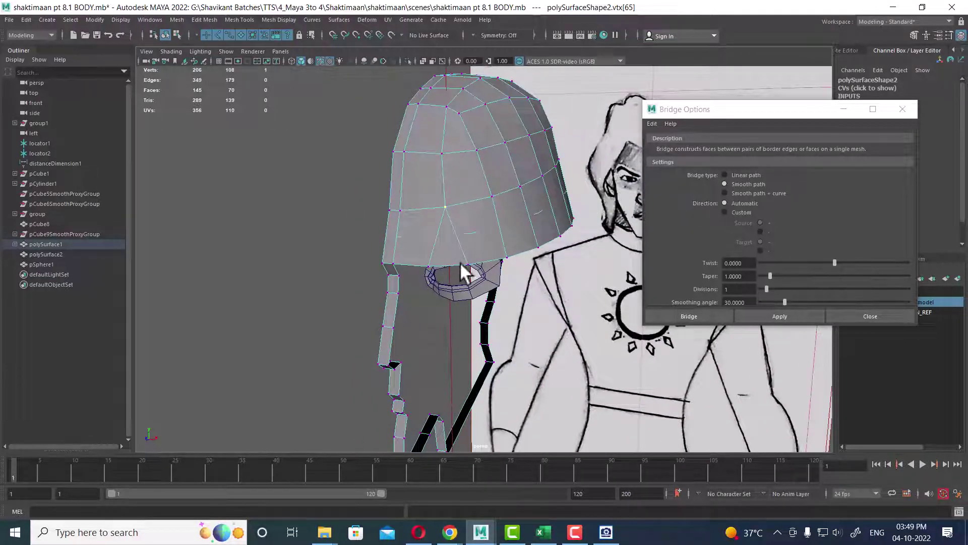
{"action": "left_click_drag", "start_coordinate": [444, 196], "coordinate": [412, 268], "text": "alt"}
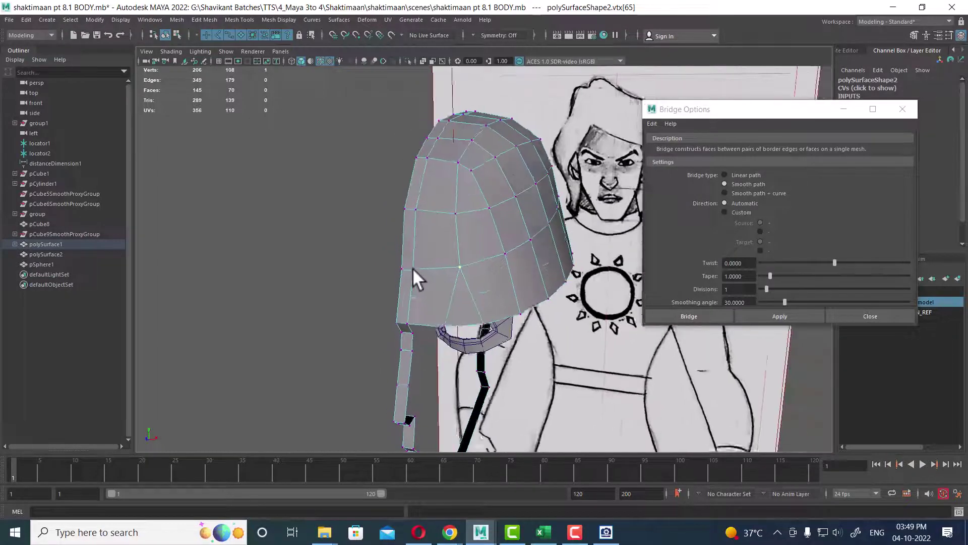
{"action": "right_click_drag", "start_coordinate": [413, 267], "coordinate": [426, 253], "text": "alt"}
{"action": "left_click_drag", "start_coordinate": [426, 253], "coordinate": [508, 234], "text": "alt"}
{"action": "right_click_drag", "start_coordinate": [508, 233], "coordinate": [385, 260], "text": "alt"}
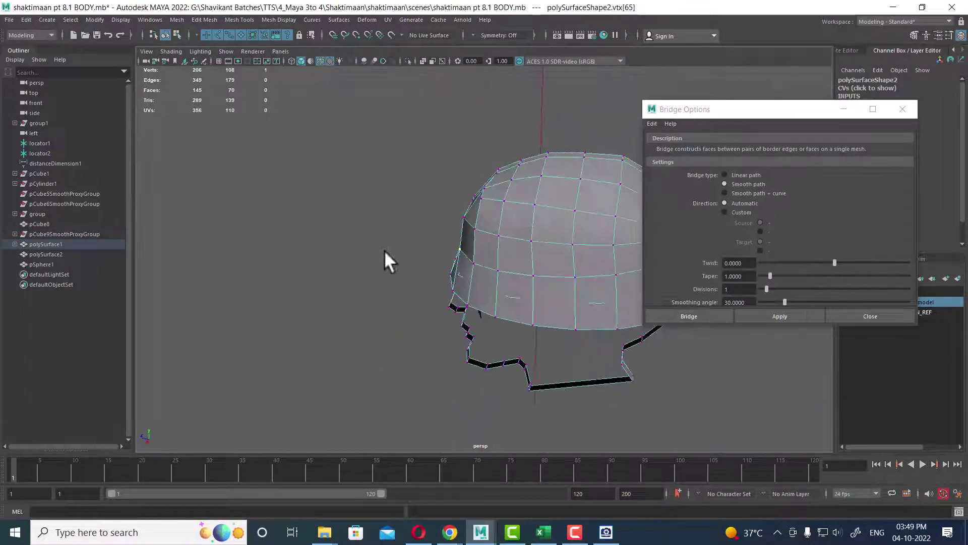
{"action": "left_click_drag", "start_coordinate": [384, 259], "coordinate": [482, 234], "text": "alt"}
{"action": "right_click_drag", "start_coordinate": [482, 234], "coordinate": [513, 310], "text": "alt"}
{"action": "right_click_drag", "start_coordinate": [461, 151], "coordinate": [464, 129]}
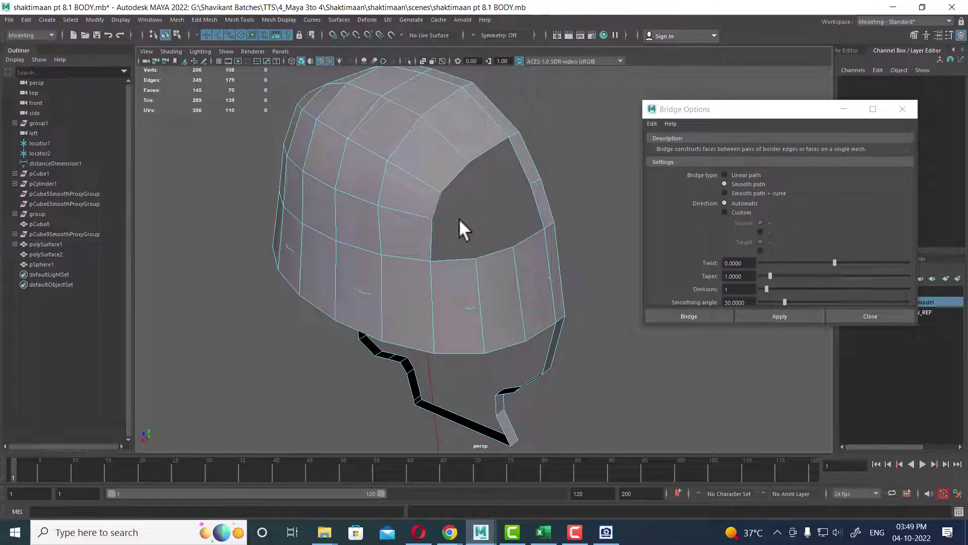
Merge vertices to close the top slit and remaining stray rim vertices
{"action": "left_click", "coordinate": [437, 207]}
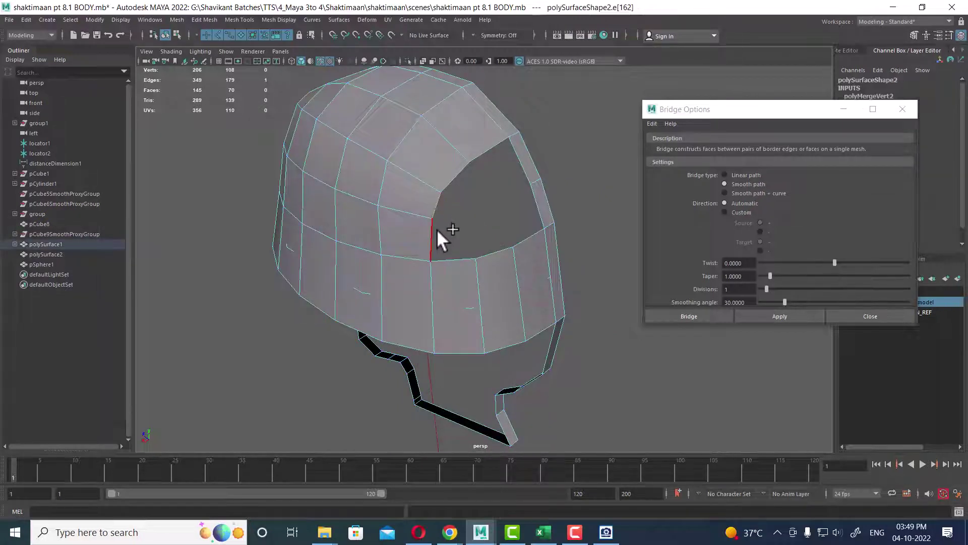
{"action": "left_click", "coordinate": [525, 177], "text": "shift"}
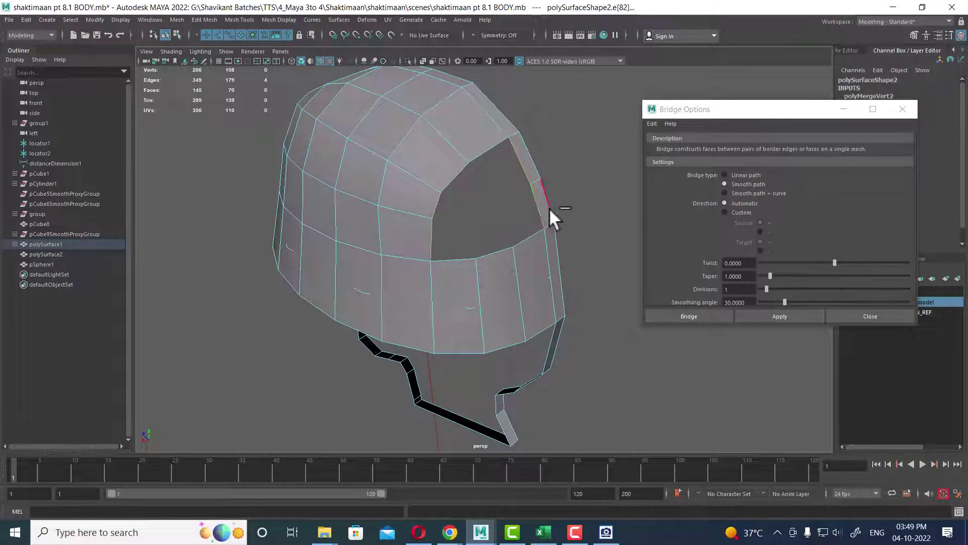
{"action": "right_click_drag", "start_coordinate": [562, 172], "coordinate": [555, 297], "text": "shift"}
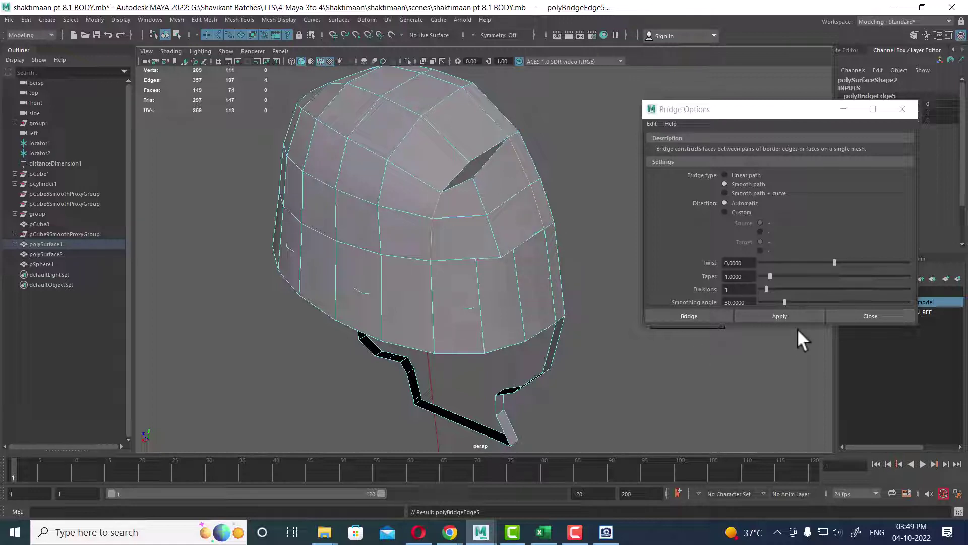
{"action": "right_click_drag", "start_coordinate": [522, 198], "coordinate": [461, 175]}
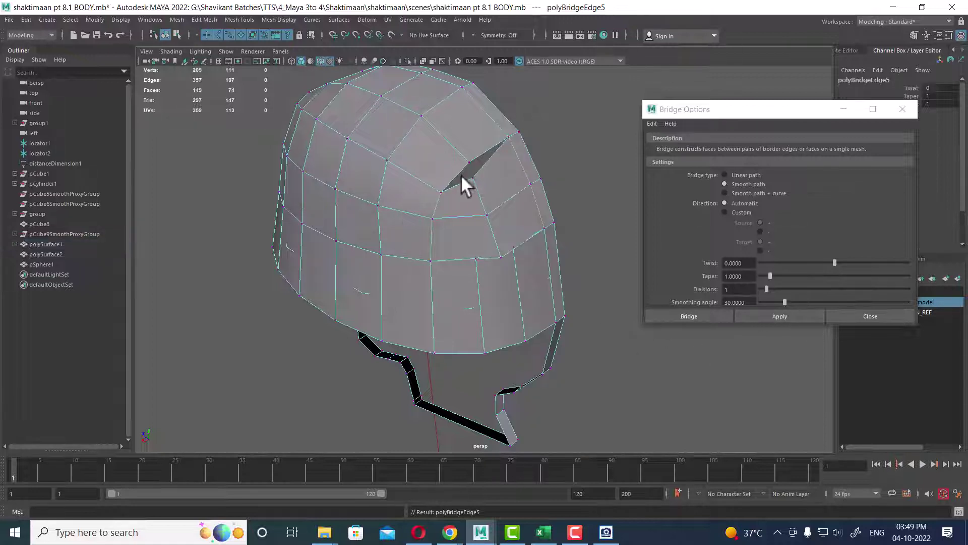
{"action": "left_click_drag", "start_coordinate": [472, 169], "coordinate": [496, 125]}
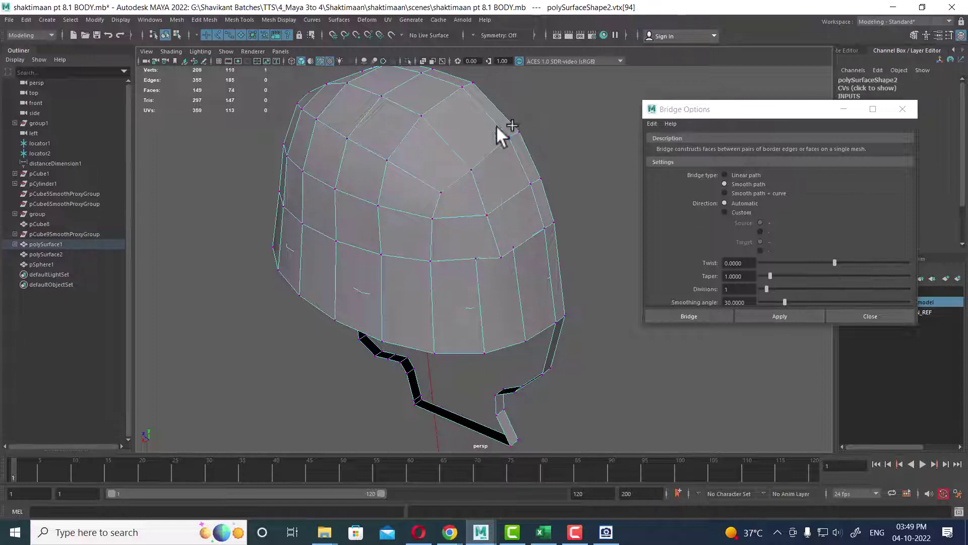
{"action": "left_click_drag", "start_coordinate": [510, 258], "coordinate": [523, 242], "text": "alt"}
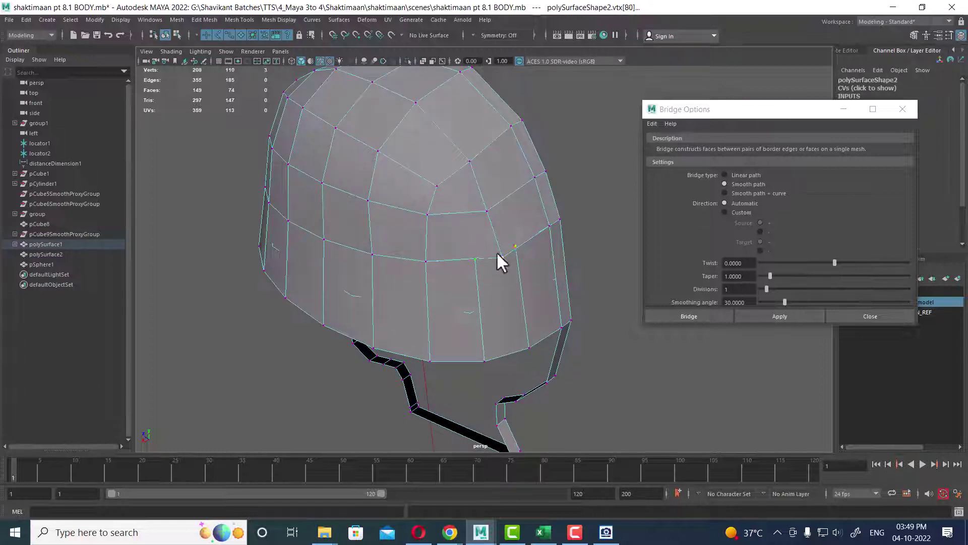
{"action": "right_click_drag", "start_coordinate": [497, 252], "coordinate": [486, 159]}
{"action": "mouse_move", "coordinate": [520, 211]}
{"action": "left_mouse_down", "text": "alt"}
{"action": "mouse_move", "coordinate": [512, 249]}
{"action": "mouse_move", "coordinate": [422, 210]}
{"action": "left_mouse_up", "text": "alt"}
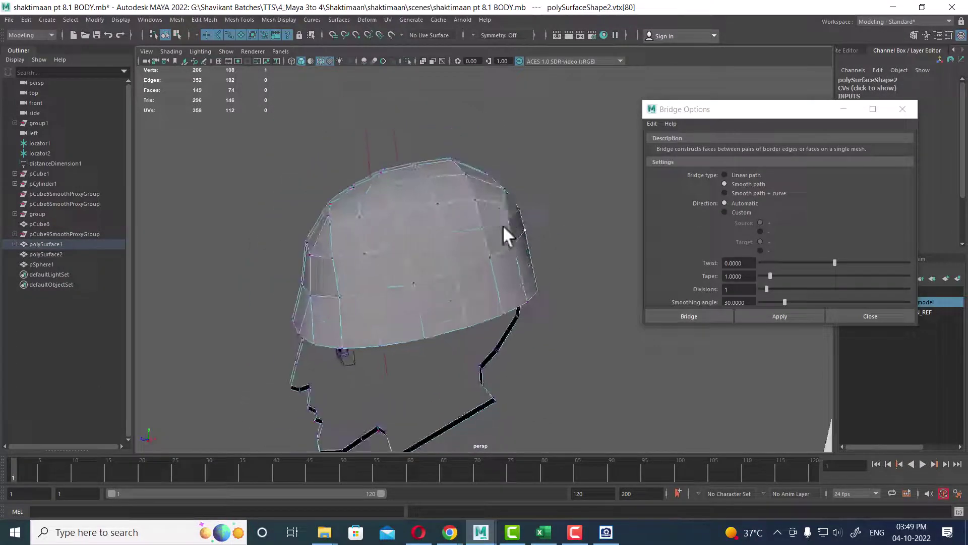
{"action": "key", "text": "F10"}
Select two side edges, activate the edge loop tool, and show the four-view layout
{"action": "left_click", "coordinate": [399, 310]}
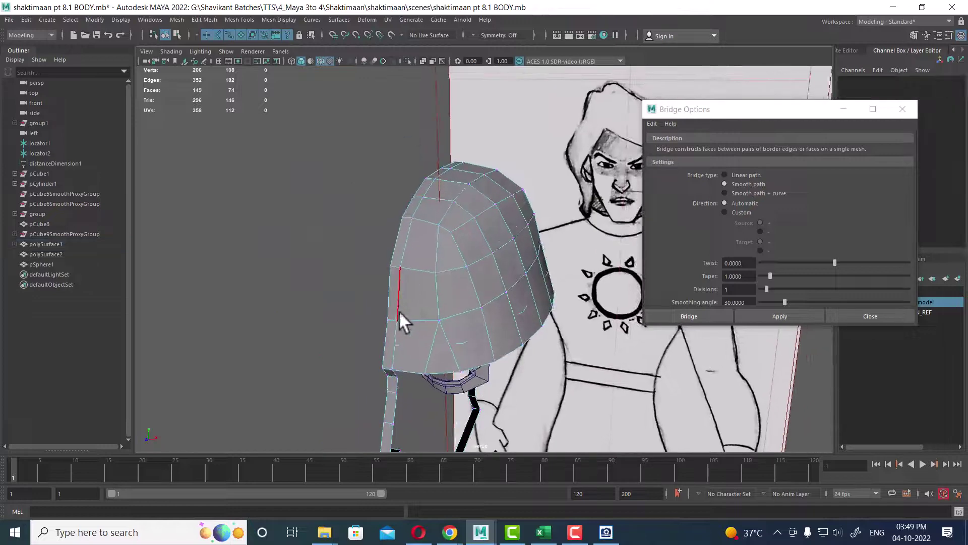
{"action": "left_click_drag", "start_coordinate": [398, 310], "coordinate": [482, 240], "text": "alt"}
{"action": "left_click", "coordinate": [507, 224], "text": "shift"}
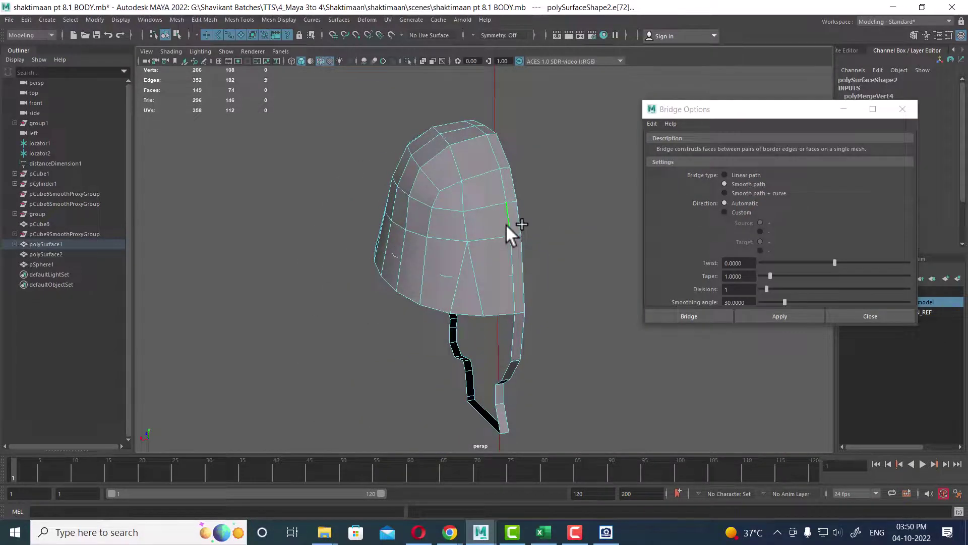
{"action": "mouse_move", "coordinate": [488, 153]}
{"action": "left_mouse_down", "text": "alt"}
{"action": "mouse_move", "coordinate": [540, 247]}
{"action": "mouse_move", "coordinate": [523, 214]}
{"action": "mouse_move", "coordinate": [486, 259]}
{"action": "left_mouse_up", "text": "alt"}
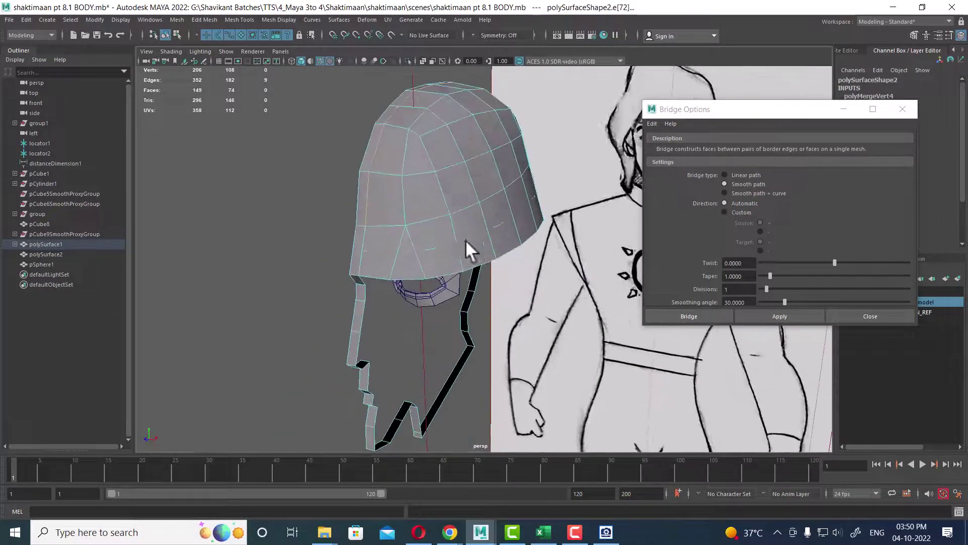
{"action": "right_click_drag", "start_coordinate": [467, 138], "coordinate": [455, 215], "text": "shift"}
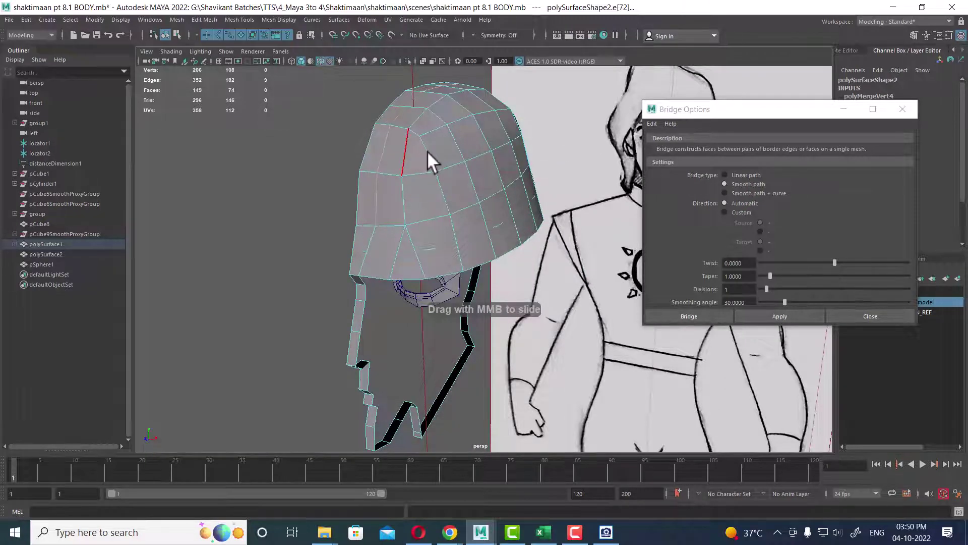
{"action": "mouse_move", "coordinate": [475, 210]}
{"action": "left_mouse_down", "text": "alt"}
{"action": "mouse_move", "coordinate": [492, 225]}
{"action": "mouse_move", "coordinate": [456, 259]}
{"action": "mouse_move", "coordinate": [474, 179]}
{"action": "left_mouse_up", "text": "alt"}
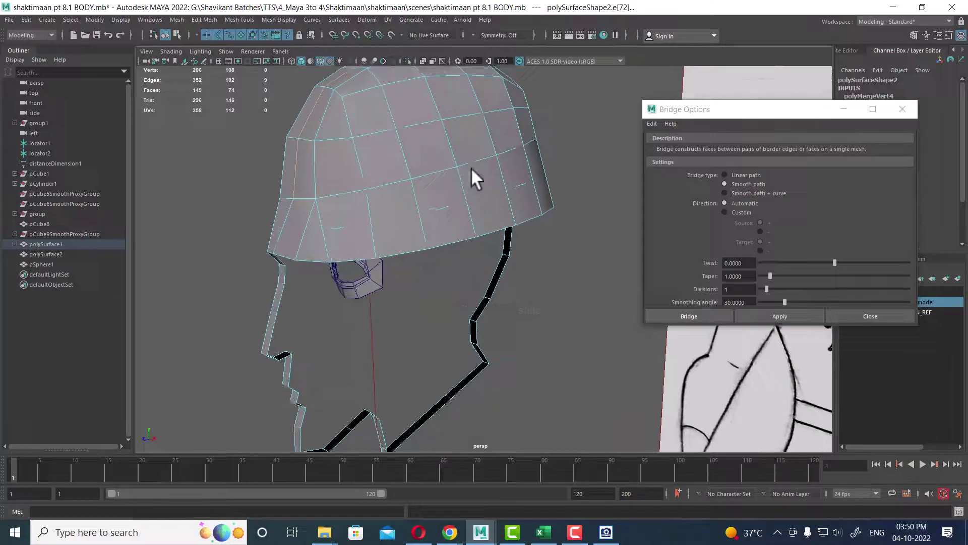
{"action": "key", "text": "space"}
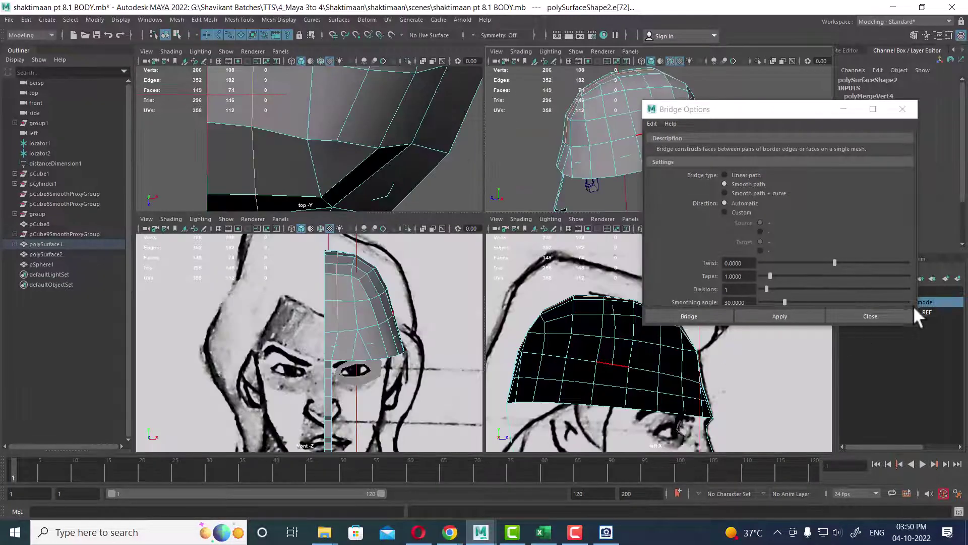
Close the bridge settings and switch the lower-right panel to the Right camera view
{"action": "left_click", "coordinate": [897, 315]}
{"action": "scroll", "coordinate": [683, 341], "scroll_direction": "up", "scroll_amount": 2}
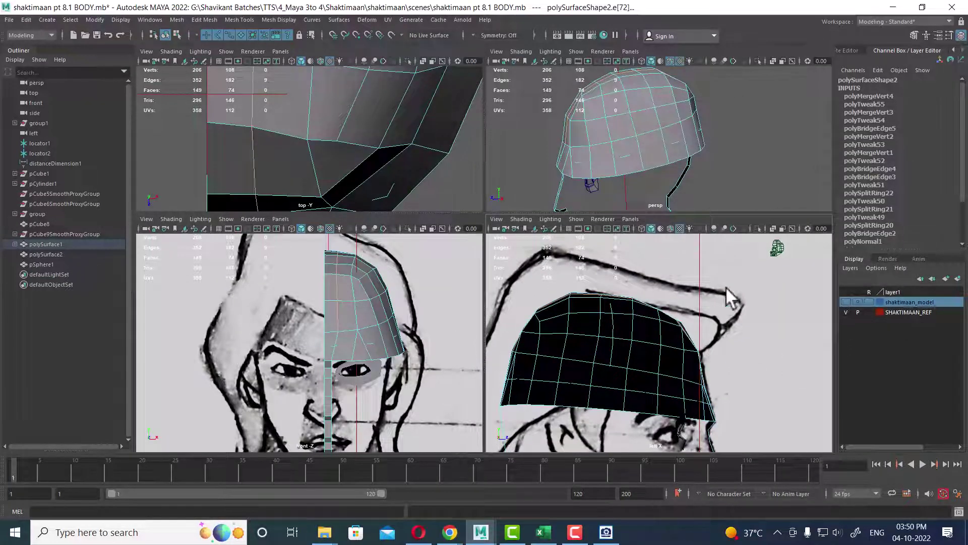
{"action": "scroll", "coordinate": [776, 389], "scroll_direction": "up", "scroll_amount": 2}
{"action": "key", "text": "space"}
{"action": "left_click_drag", "start_coordinate": [724, 334], "coordinate": [669, 337]}
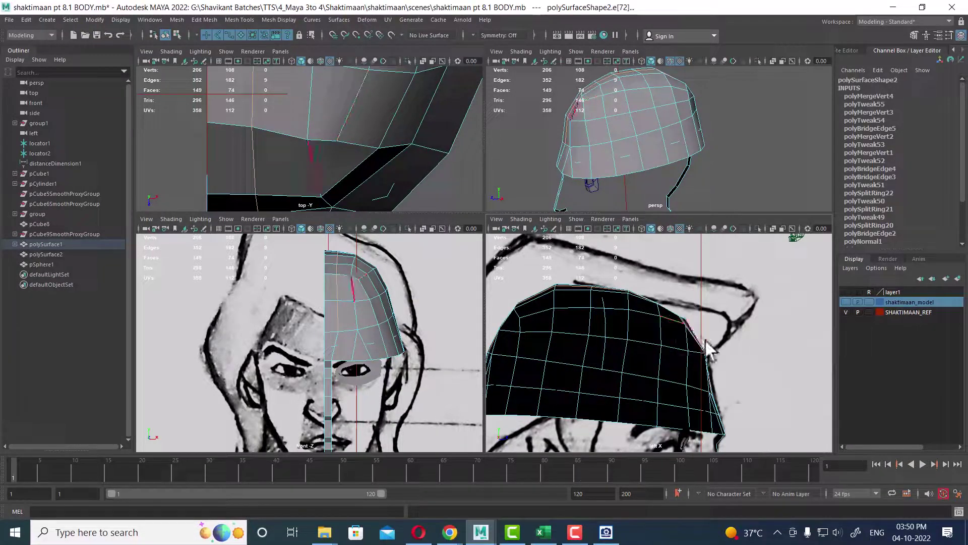
{"action": "key", "text": "space"}
{"action": "mouse_move", "coordinate": [721, 339]}
{"action": "left_mouse_down"}
{"action": "mouse_move", "coordinate": [670, 342]}
{"action": "mouse_move", "coordinate": [724, 328]}
{"action": "left_mouse_up"}
{"action": "key", "text": "space"}
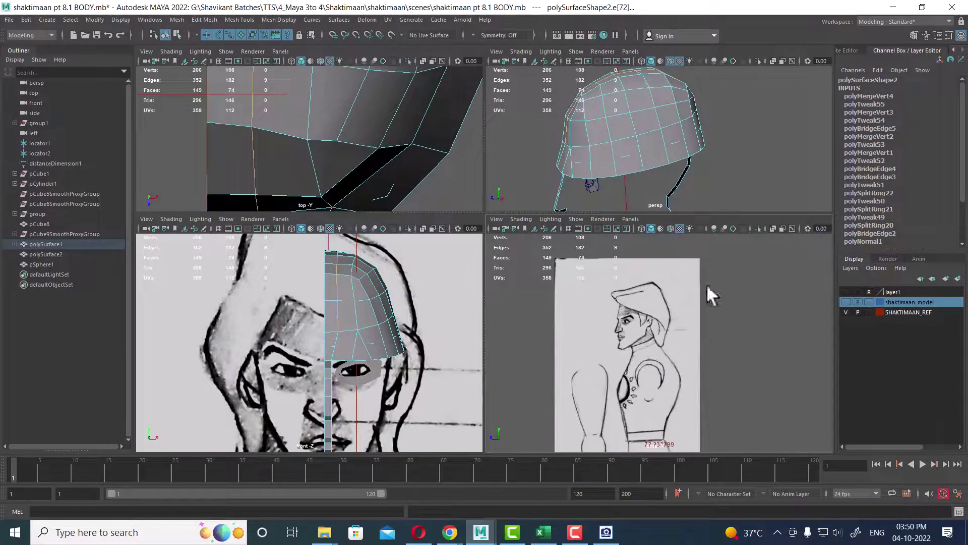
{"action": "left_click_drag", "start_coordinate": [685, 174], "coordinate": [669, 146], "text": "alt"}
{"action": "mouse_move", "coordinate": [669, 147]}
{"action": "right_mouse_down", "text": "alt"}
{"action": "mouse_move", "coordinate": [627, 134]}
{"action": "mouse_move", "coordinate": [801, 92]}
{"action": "right_mouse_up", "text": "alt"}
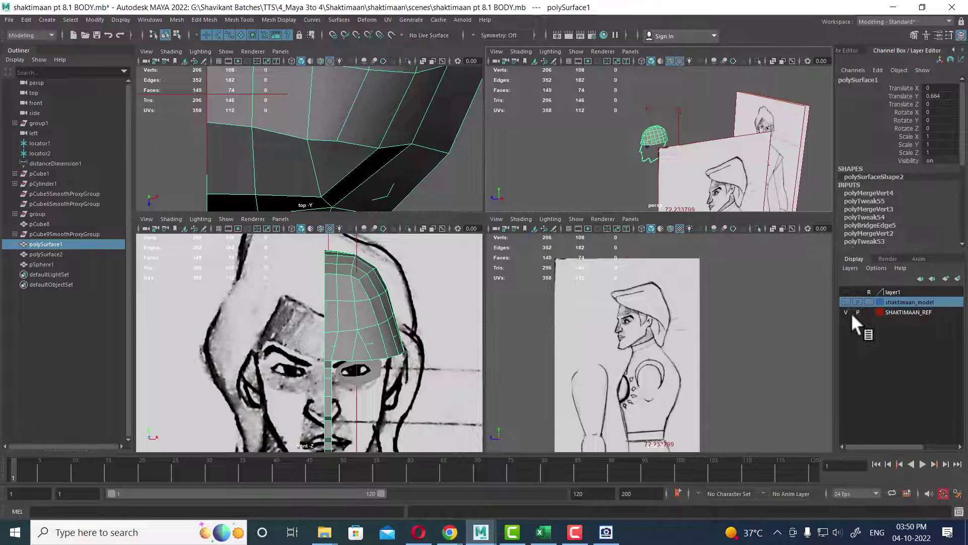
Select the side reference plane pPlane2 and move it along X to -3.49
{"action": "left_click", "coordinate": [846, 312]}
{"action": "left_click", "coordinate": [846, 312]}
{"action": "left_click", "coordinate": [692, 155]}
{"action": "scroll", "coordinate": [691, 155], "scroll_direction": "down", "scroll_amount": 3}
{"action": "key", "text": "w"}
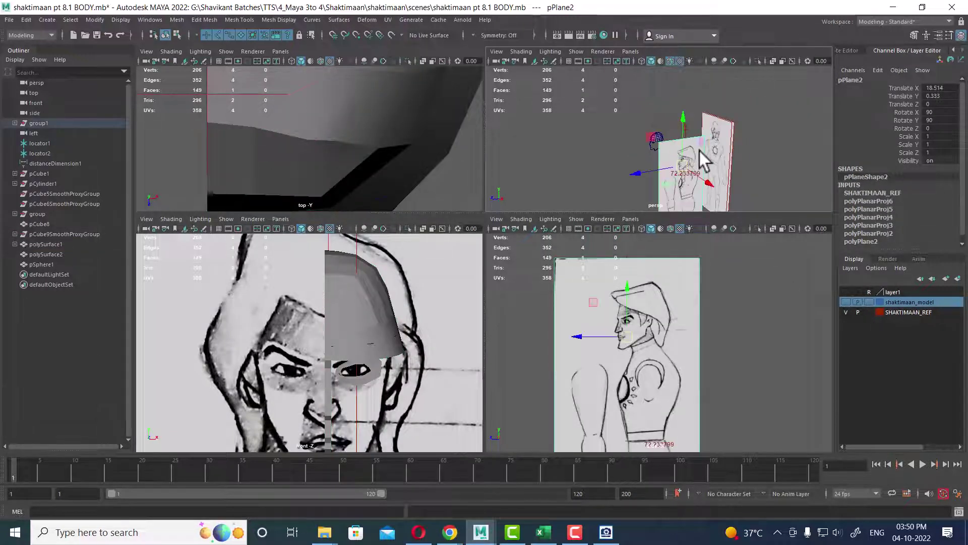
{"action": "mouse_move", "coordinate": [698, 158]}
{"action": "left_mouse_down", "text": "alt"}
{"action": "mouse_move", "coordinate": [736, 197]}
{"action": "mouse_move", "coordinate": [708, 168]}
{"action": "left_mouse_up", "text": "alt"}
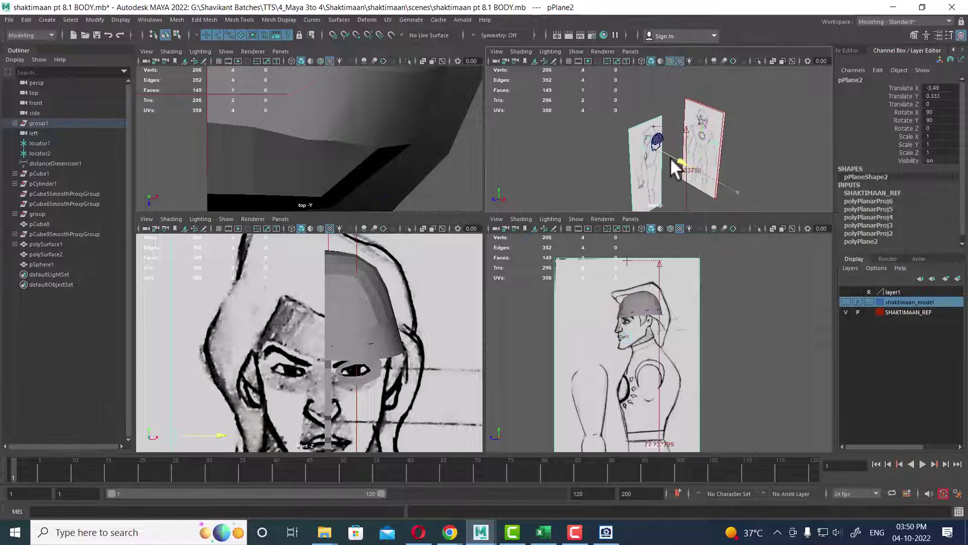
{"action": "scroll", "coordinate": [766, 173], "scroll_direction": "up", "scroll_amount": 3}
{"action": "scroll", "coordinate": [770, 206], "scroll_direction": "up", "scroll_amount": 3}
Set the SHAKTIMAAN_REF layer to R so the reference images are unselectable
{"action": "left_click", "coordinate": [869, 312]}
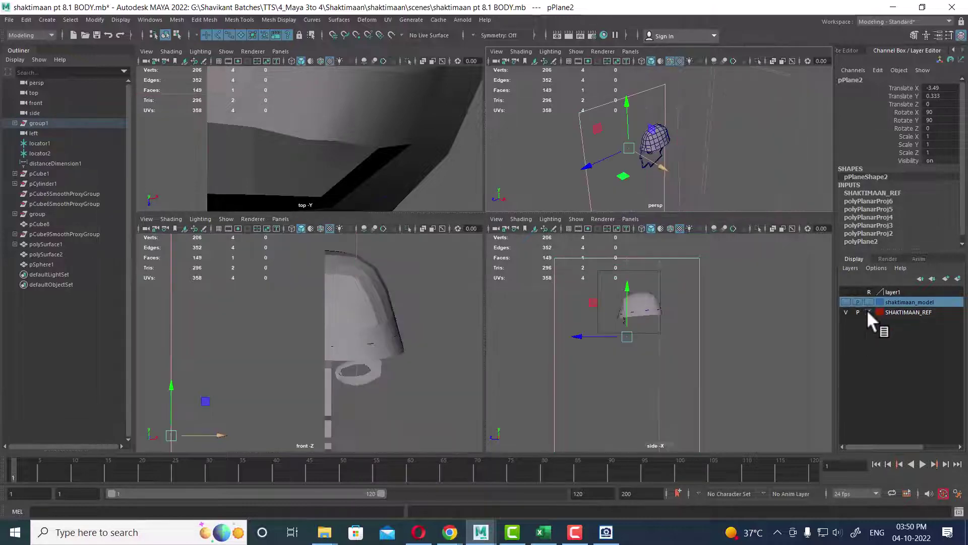
{"action": "scroll", "coordinate": [671, 404], "scroll_direction": "up", "scroll_amount": 2}
{"action": "scroll", "coordinate": [670, 403], "scroll_direction": "up", "scroll_amount": 1}
{"action": "scroll", "coordinate": [671, 393], "scroll_direction": "up", "scroll_amount": 2}
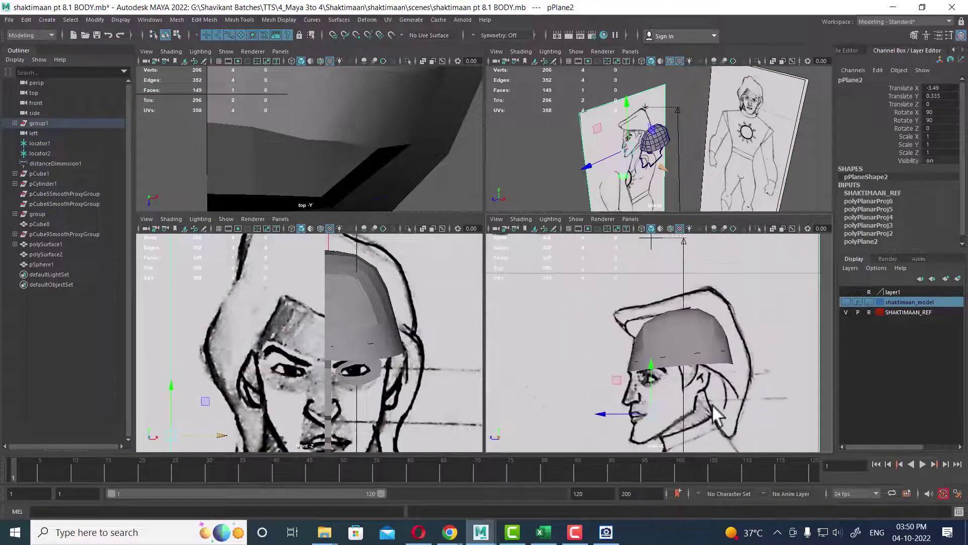
Select the cranium shell and view it in a maximized side-front perspective
{"action": "left_click", "coordinate": [655, 341]}
{"action": "scroll", "coordinate": [655, 341], "scroll_direction": "up", "scroll_amount": 2}
{"action": "scroll", "coordinate": [653, 334], "scroll_direction": "up", "scroll_amount": 1}
{"action": "scroll", "coordinate": [659, 349], "scroll_direction": "up", "scroll_amount": 2}
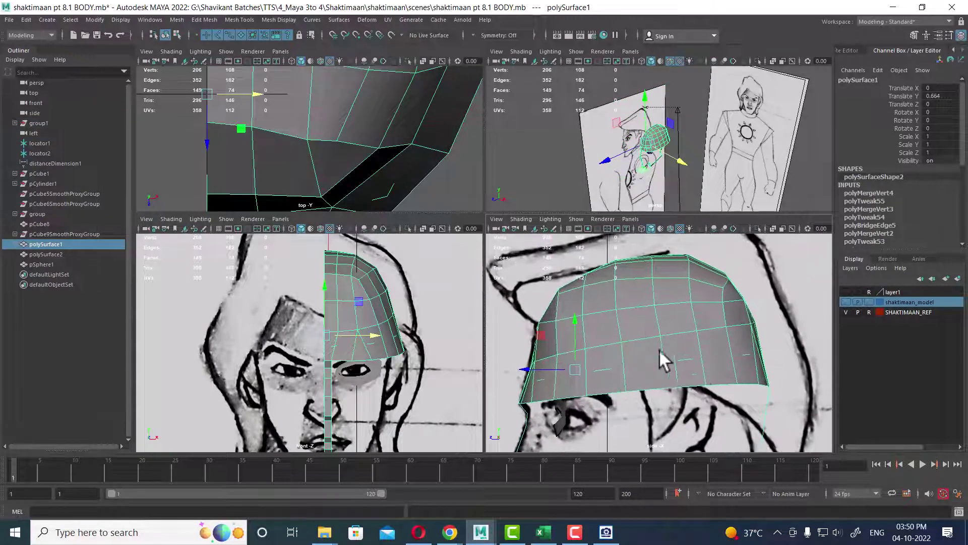
{"action": "scroll", "coordinate": [664, 335], "scroll_direction": "up", "scroll_amount": 2}
{"action": "scroll", "coordinate": [618, 304], "scroll_direction": "up", "scroll_amount": 2}
{"action": "scroll", "coordinate": [618, 304], "scroll_direction": "up", "scroll_amount": 1}
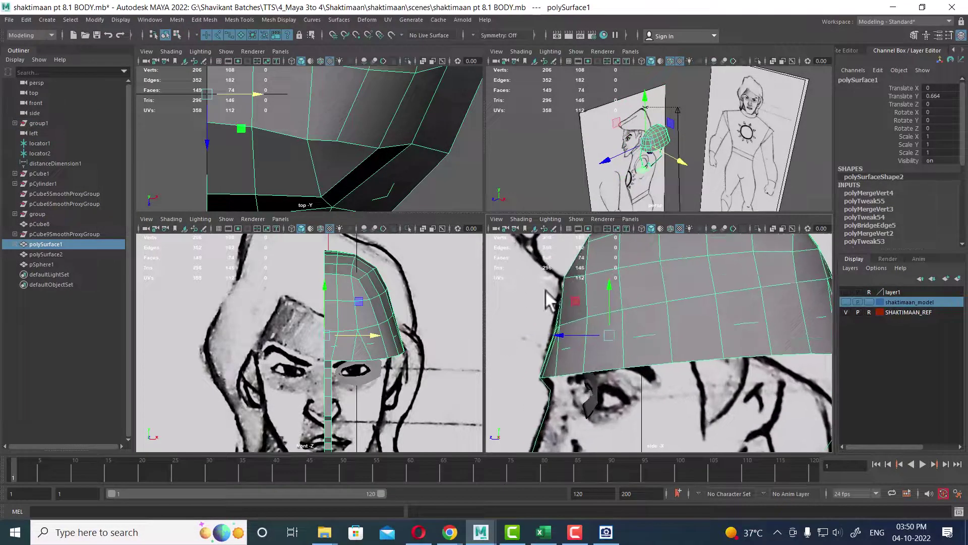
{"action": "scroll", "coordinate": [656, 147], "scroll_direction": "up", "scroll_amount": 2}
{"action": "scroll", "coordinate": [656, 147], "scroll_direction": "up", "scroll_amount": 2}
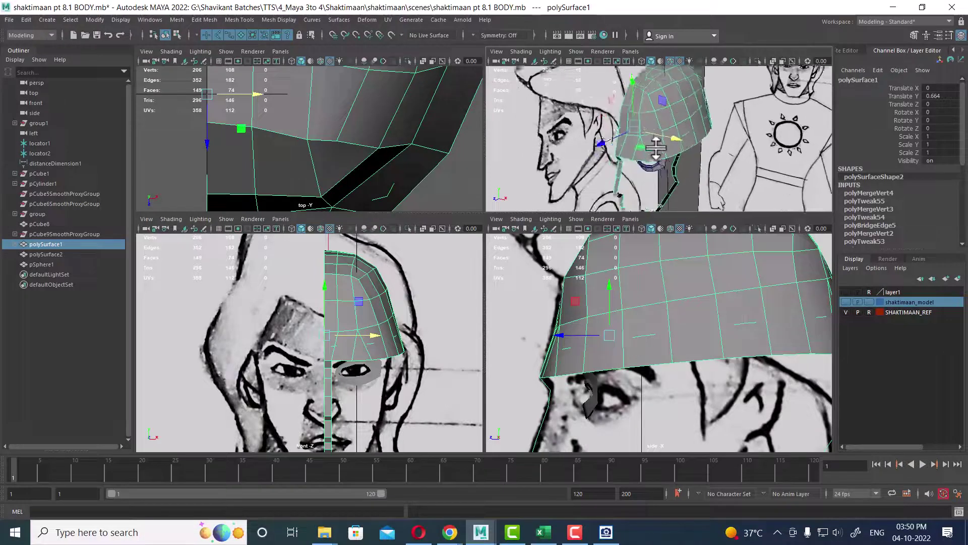
{"action": "scroll", "coordinate": [655, 147], "scroll_direction": "down", "scroll_amount": 1}
{"action": "scroll", "coordinate": [664, 319], "scroll_direction": "up", "scroll_amount": 2}
{"action": "scroll", "coordinate": [660, 312], "scroll_direction": "down", "scroll_amount": 2}
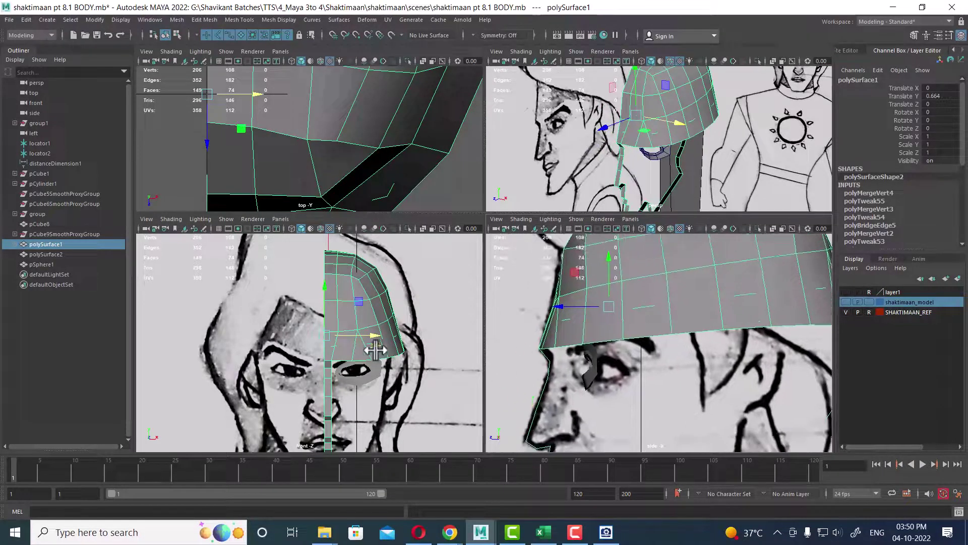
{"action": "scroll", "coordinate": [683, 333], "scroll_direction": "down", "scroll_amount": 1}
{"action": "scroll", "coordinate": [738, 357], "scroll_direction": "down", "scroll_amount": 1}
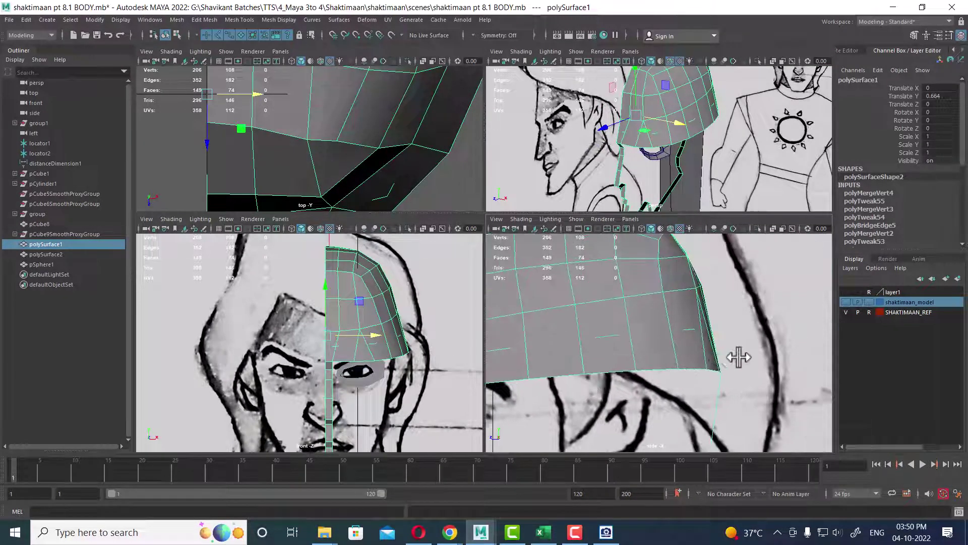
{"action": "middle_click_drag", "start_coordinate": [708, 357], "coordinate": [750, 404], "text": "alt"}
{"action": "left_click_drag", "start_coordinate": [706, 135], "coordinate": [647, 130], "text": "alt"}
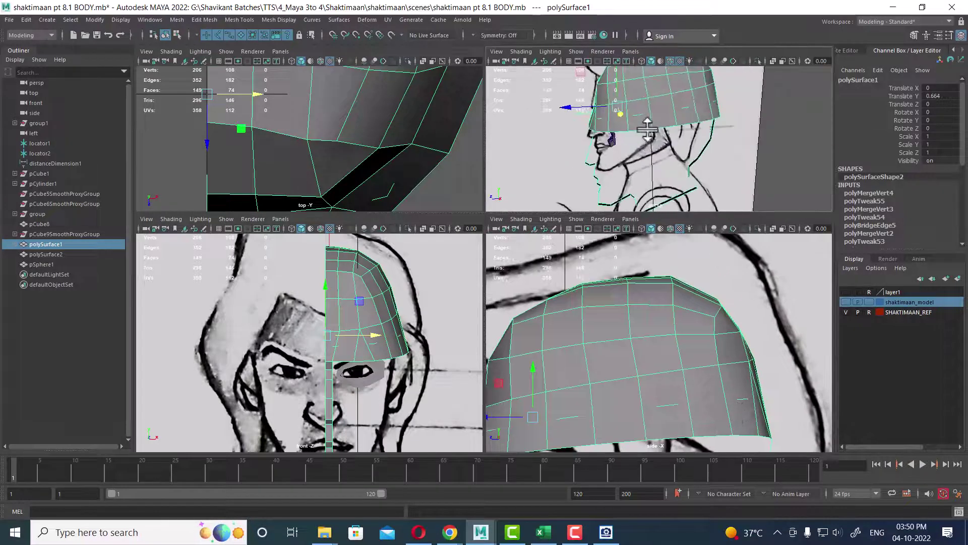
{"action": "key", "text": "space"}
{"action": "mouse_move", "coordinate": [581, 184]}
{"action": "left_mouse_down", "text": "alt"}
{"action": "mouse_move", "coordinate": [628, 268]}
{"action": "mouse_move", "coordinate": [562, 237]}
{"action": "mouse_move", "coordinate": [595, 252]}
{"action": "mouse_move", "coordinate": [555, 222]}
{"action": "mouse_move", "coordinate": [564, 216]}
{"action": "left_mouse_up", "text": "alt"}
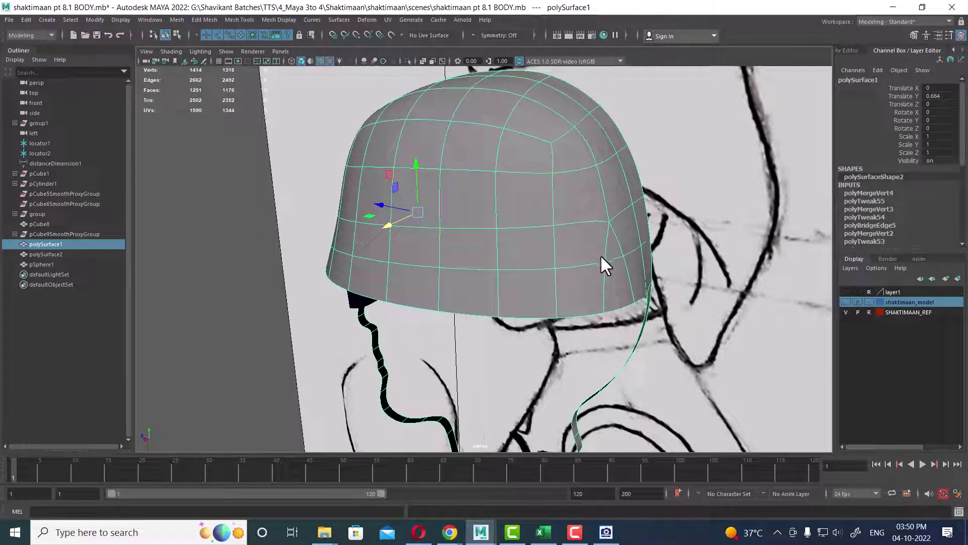
Turn off smooth preview and insert an edge loop across the helmet's side
{"action": "key", "text": "1"}
{"action": "mouse_move", "coordinate": [600, 254]}
{"action": "left_mouse_down", "text": "alt"}
{"action": "mouse_move", "coordinate": [636, 280]}
{"action": "mouse_move", "coordinate": [612, 259]}
{"action": "mouse_move", "coordinate": [649, 256]}
{"action": "mouse_move", "coordinate": [583, 219]}
{"action": "left_mouse_up", "text": "alt"}
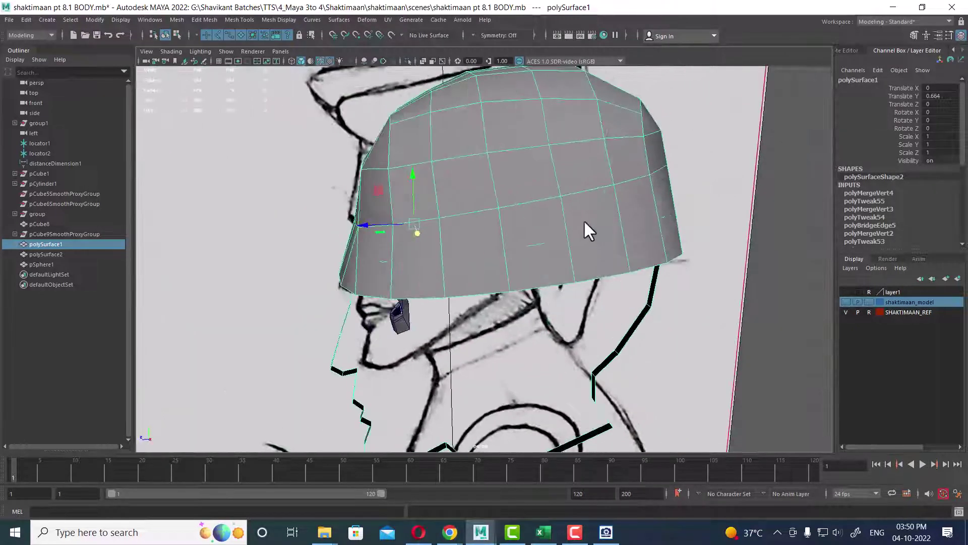
{"action": "mouse_move", "coordinate": [588, 231]}
{"action": "right_mouse_down"}
{"action": "mouse_move", "coordinate": [579, 205]}
{"action": "mouse_move", "coordinate": [651, 230]}
{"action": "right_mouse_up"}
{"action": "left_click", "coordinate": [579, 208]}
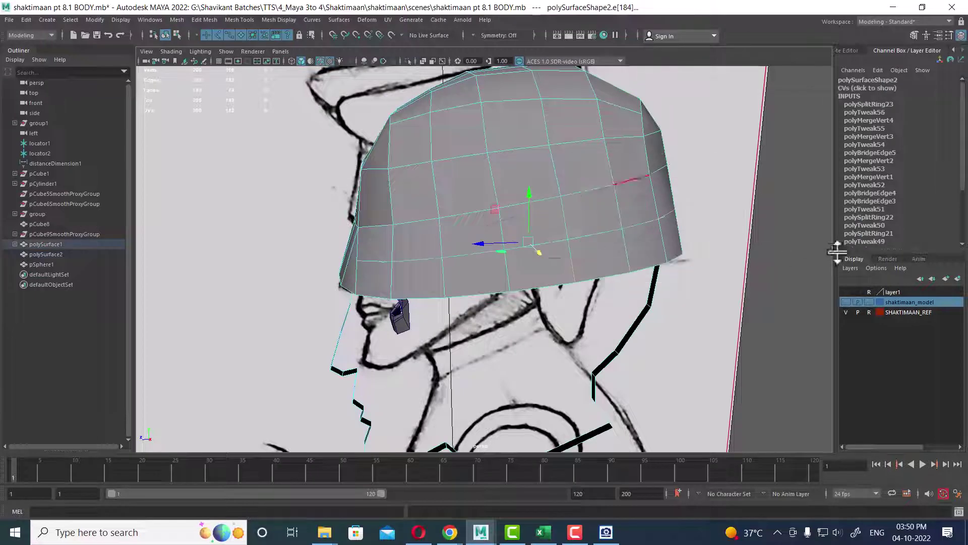
Insert a second horizontal edge loop and undo an accidental edge loop collapse
{"action": "left_click_drag", "start_coordinate": [706, 242], "coordinate": [595, 224], "text": "alt"}
{"action": "scroll", "coordinate": [580, 237], "scroll_direction": "up", "scroll_amount": 3}
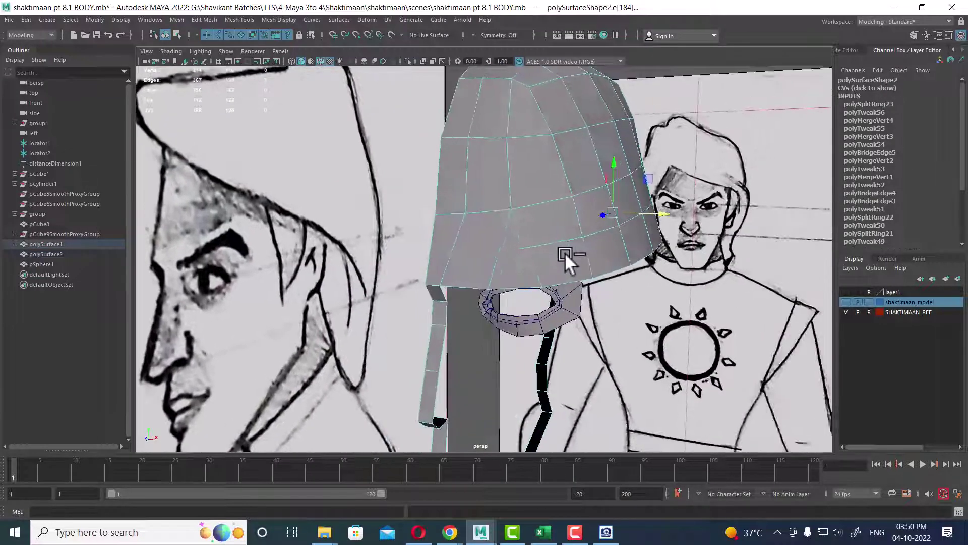
{"action": "left_click", "coordinate": [448, 240]}
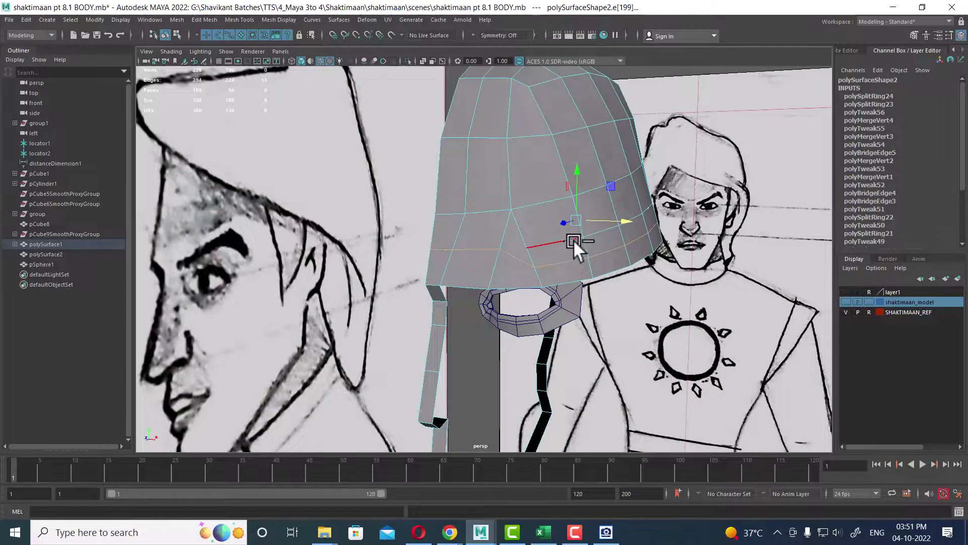
{"action": "mouse_move", "coordinate": [576, 252]}
{"action": "left_mouse_down", "text": "alt"}
{"action": "mouse_move", "coordinate": [549, 249]}
{"action": "mouse_move", "coordinate": [536, 231]}
{"action": "left_mouse_up", "text": "alt"}
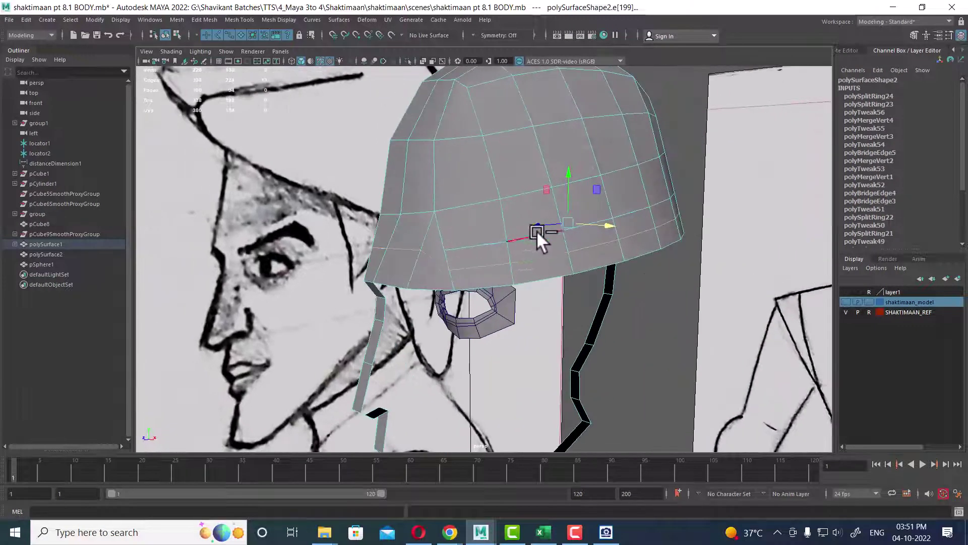
{"action": "right_click_drag", "start_coordinate": [536, 225], "coordinate": [588, 229], "text": "shift"}
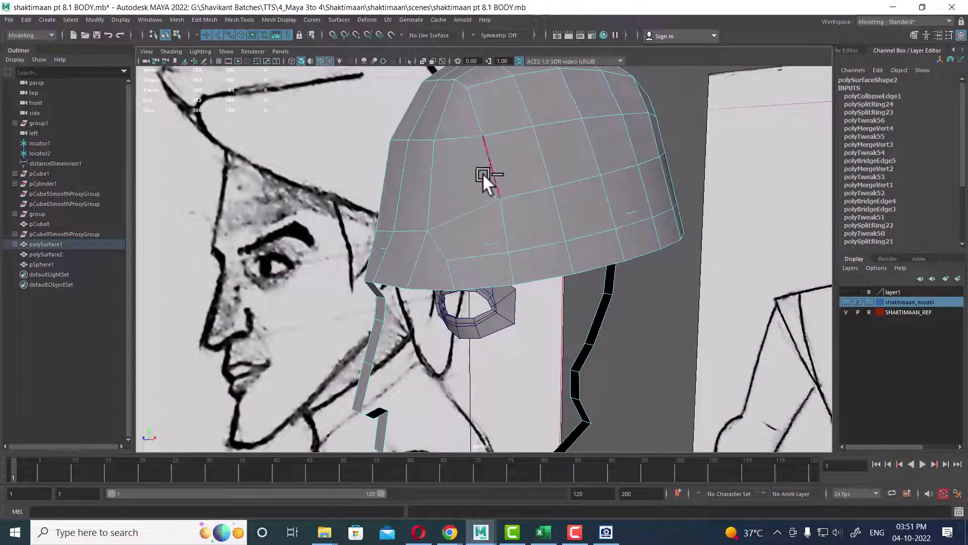
{"action": "key", "text": "ctrl+z"}
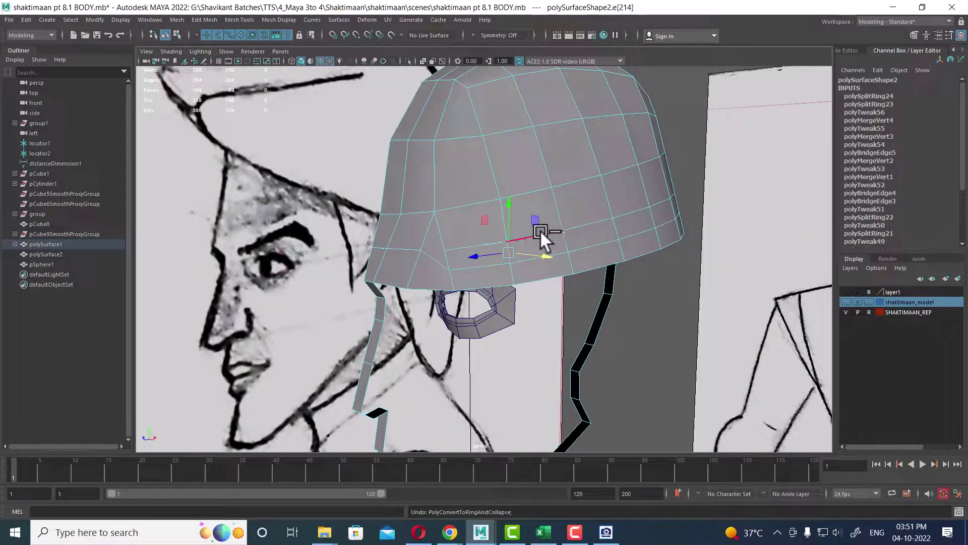